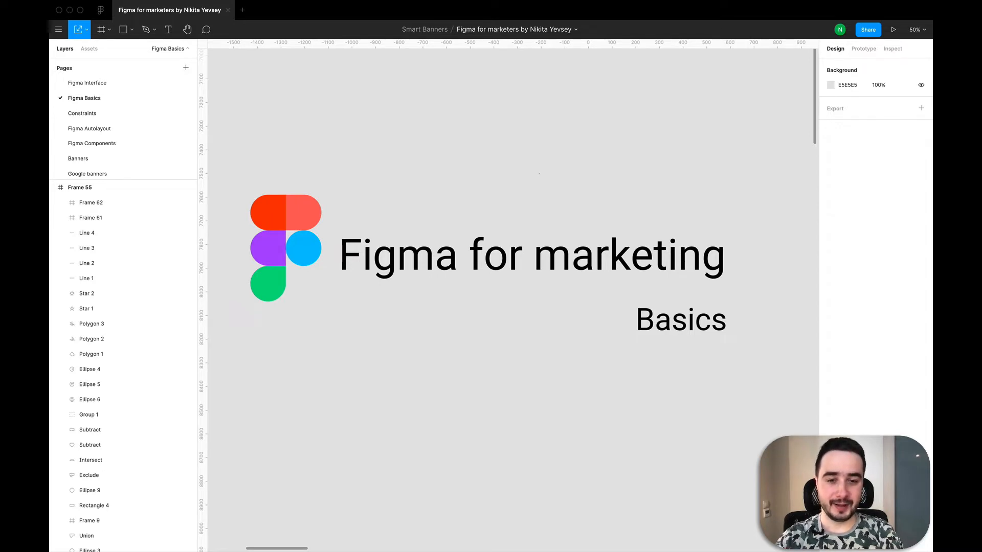
- Examine the Shapes section of the Figma Basics page, including its sample rectangle and square
scroll(511, 297, "down", 5)
scroll(467, 195, "down", 5)
scroll(466, 195, "down", 3)
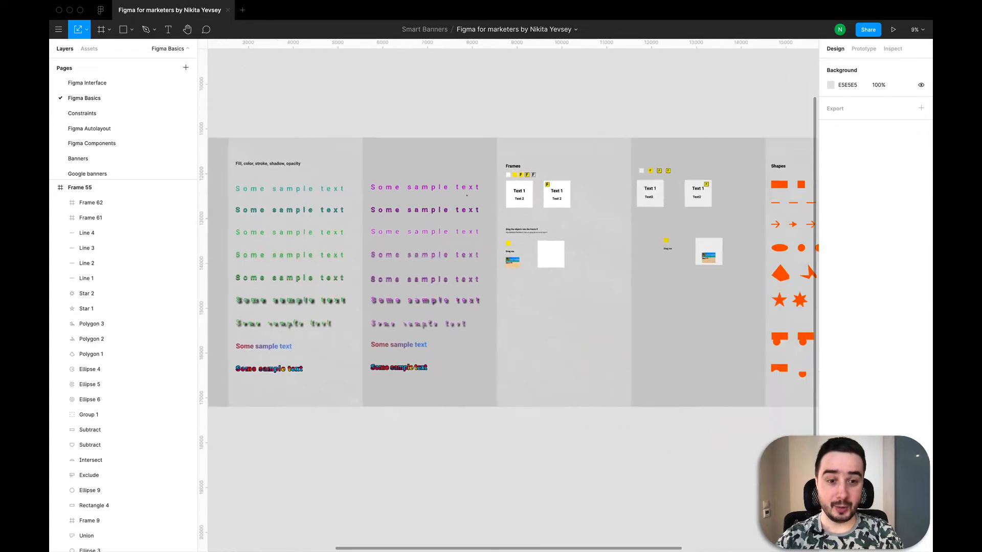
scroll(467, 195, "right", 10)
scroll(466, 196, "left", 10)
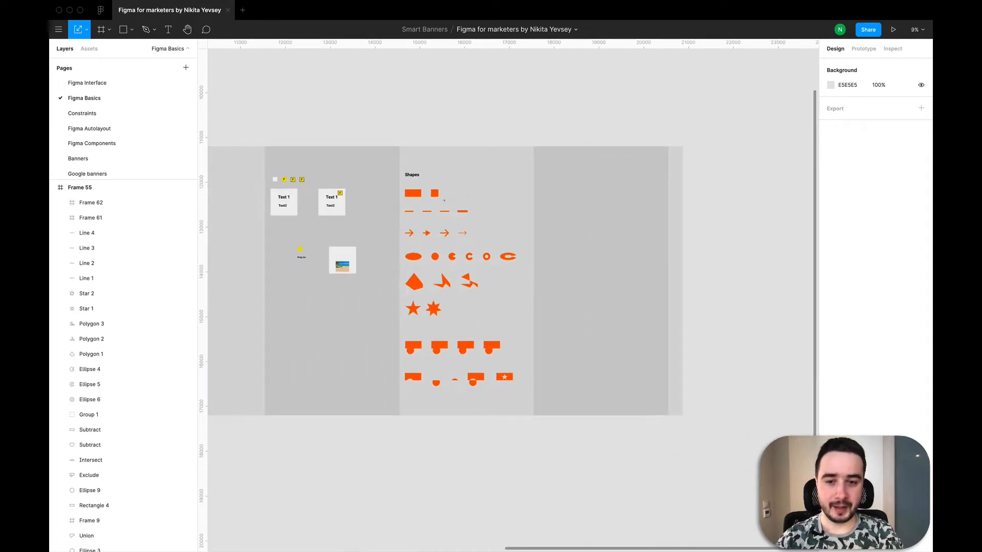
scroll(360, 130, "up", 5)
scroll(360, 131, "up", 5)
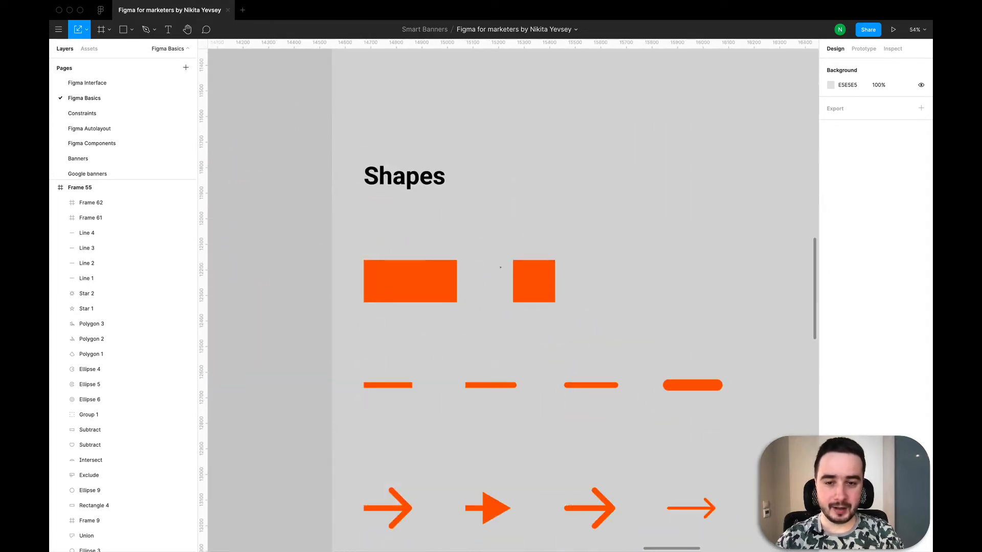
left_click(369, 262)
left_click(493, 262)
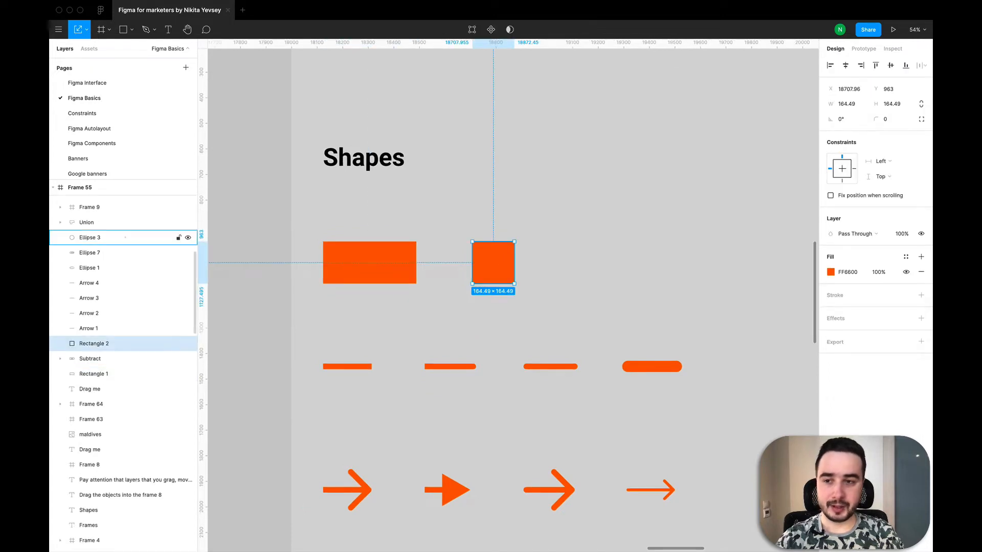
scroll(493, 262, "right", 2)
scroll(425, 180, "right", 3)
scroll(425, 180, "down", 6)
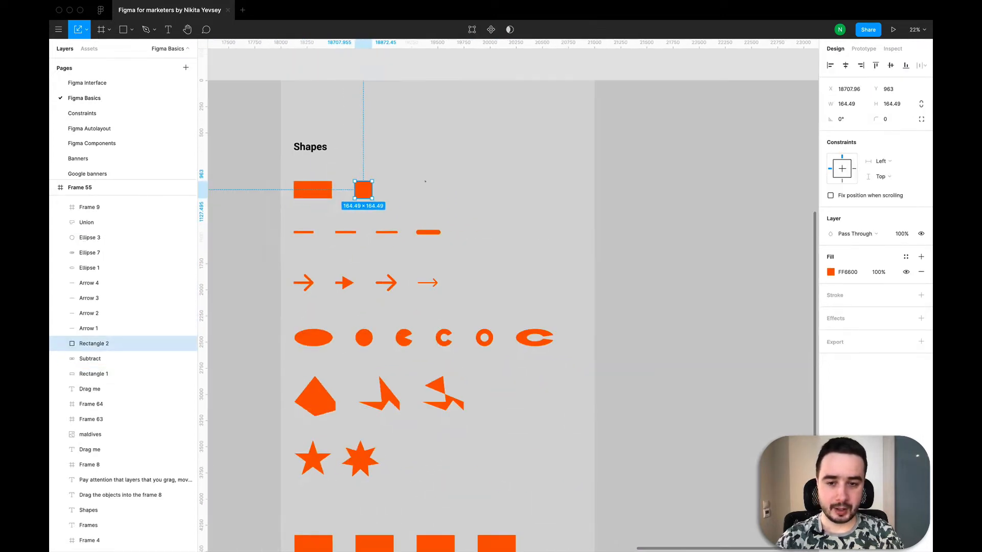
scroll(424, 181, "down", 3)
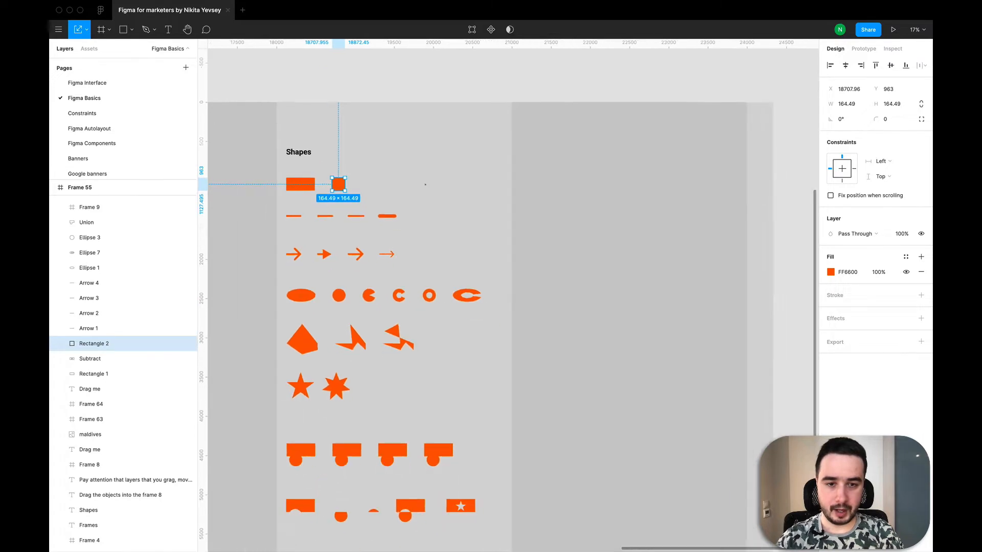
left_click(451, 183)
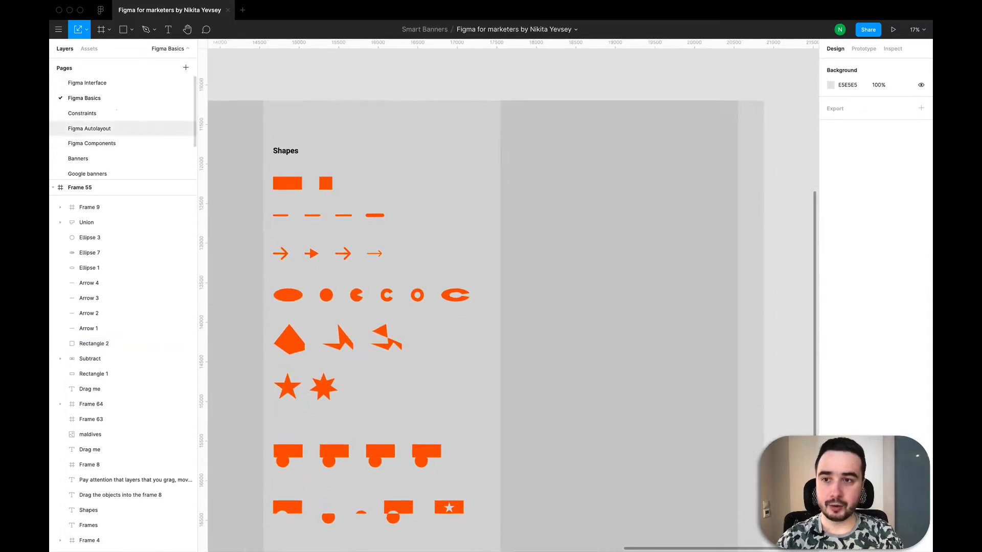
- Place a 100 × 100 rectangle in the empty darker column beside the Shapes samples, near its upper edge
key("r")
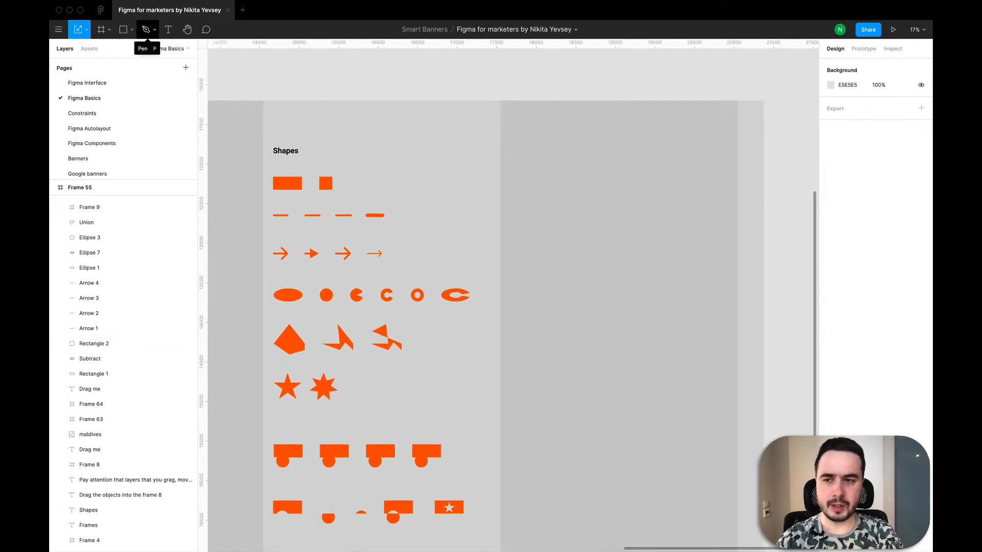
left_click(131, 30)
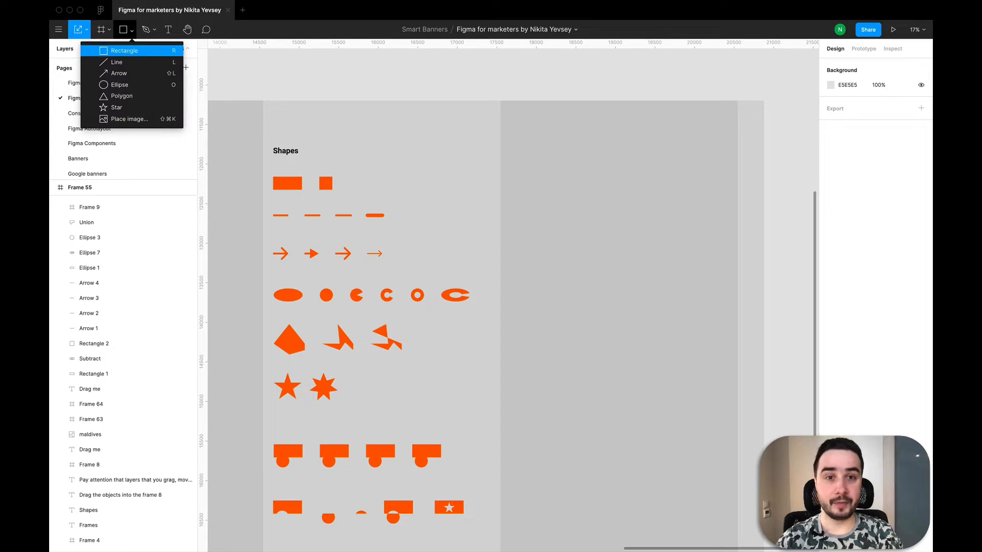
left_click(124, 51)
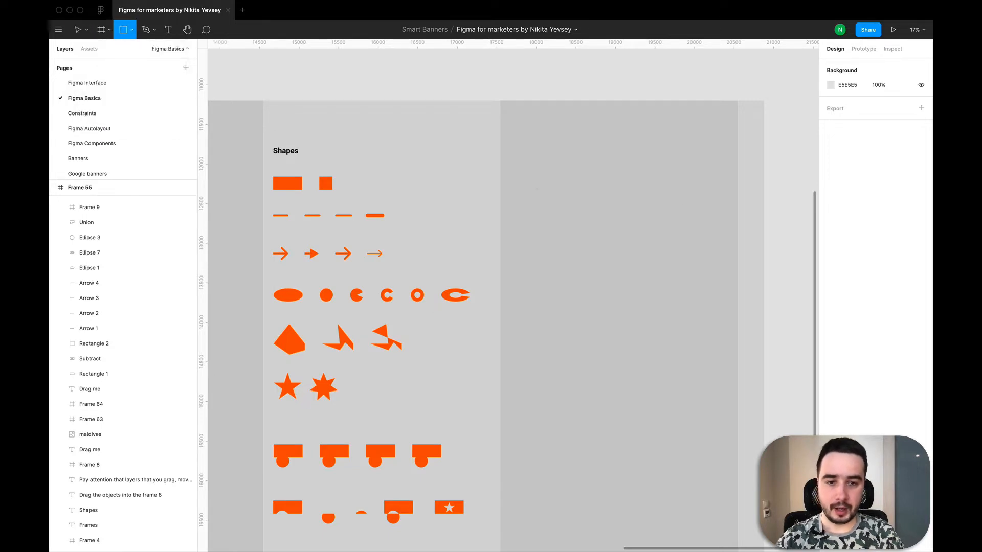
left_click(518, 174)
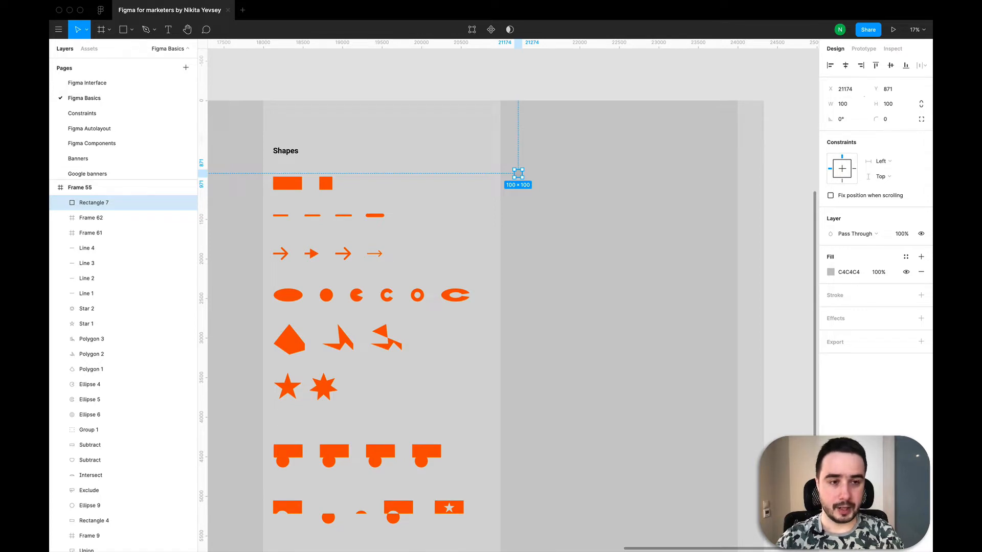
- Try a width of 350 on the new rectangle with its proportions unlinked, and undo that change
left_click(285, 182)
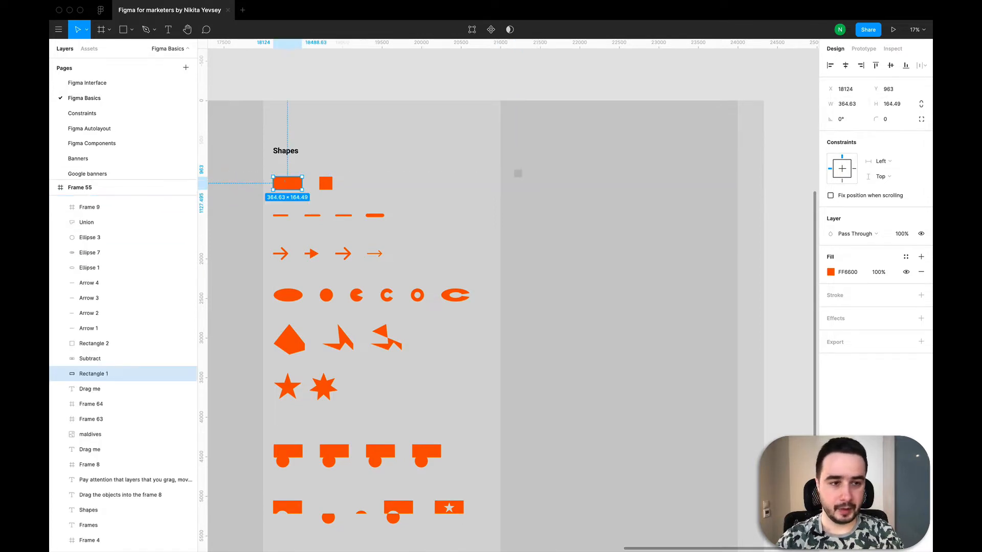
left_click(518, 173)
left_click(845, 104)
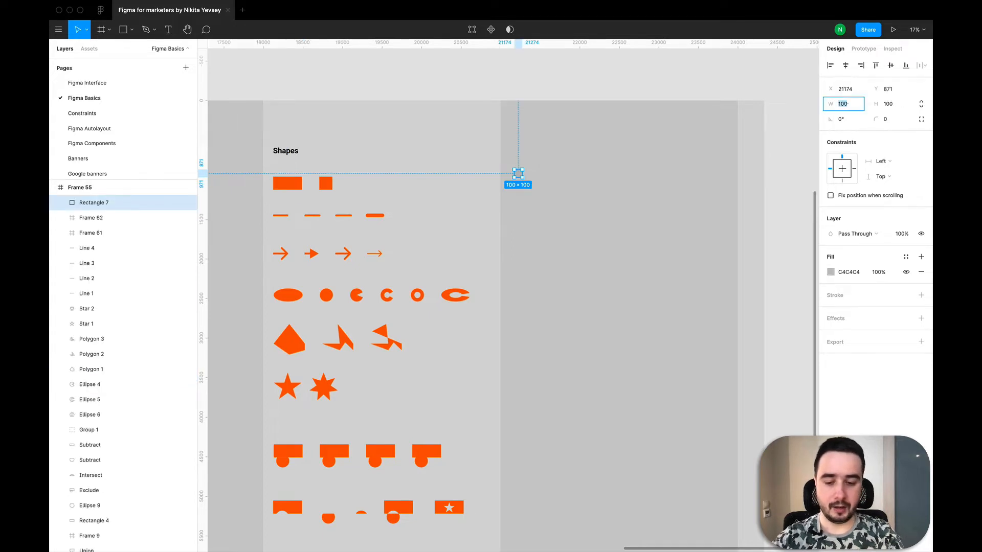
type("3")
key("BackSpace")
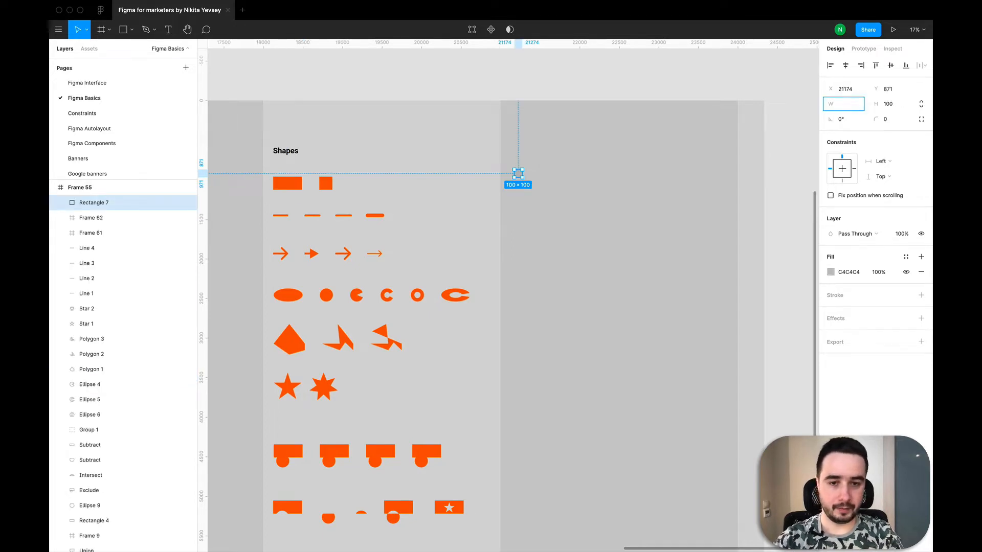
type("350")
key("Return")
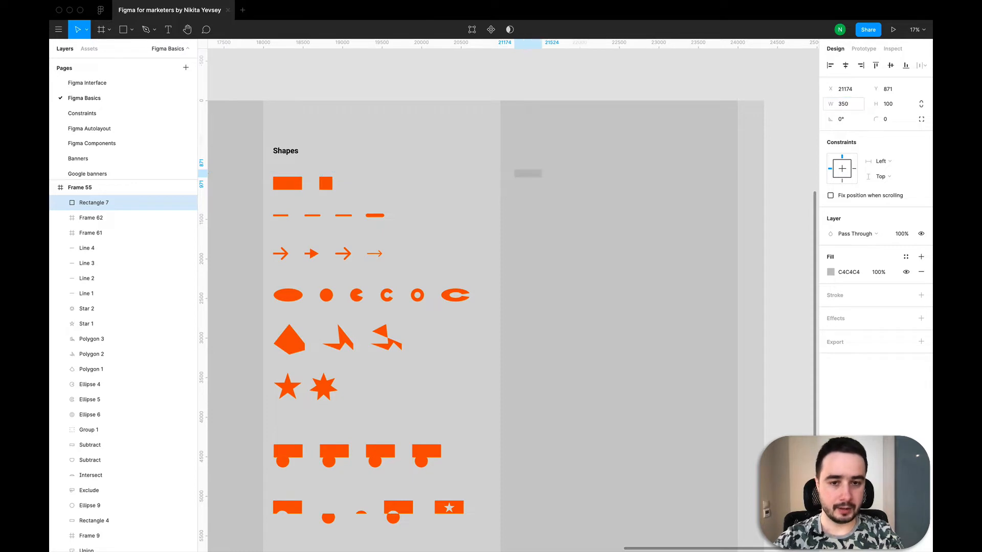
scroll(543, 188, "up", 3)
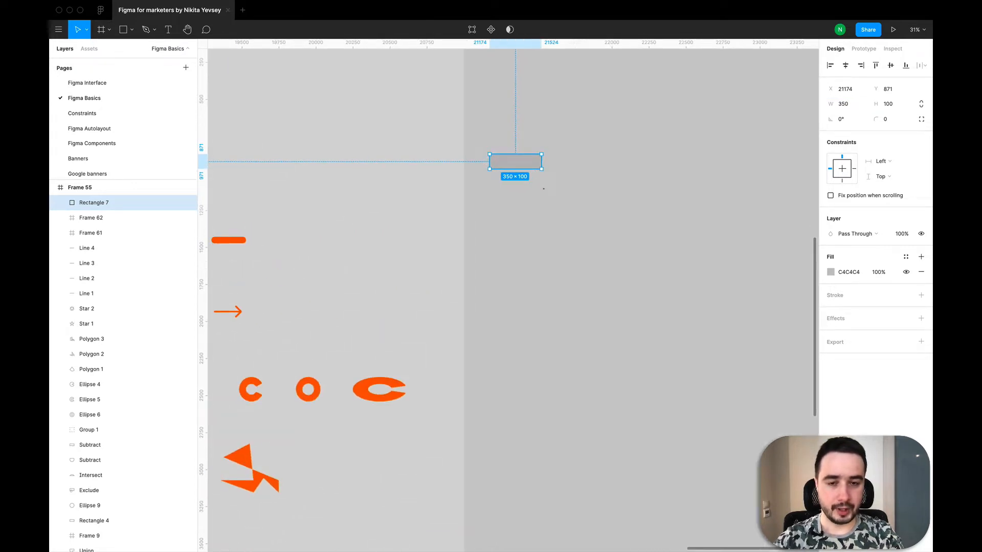
scroll(543, 188, "down", 3)
key("super+z")
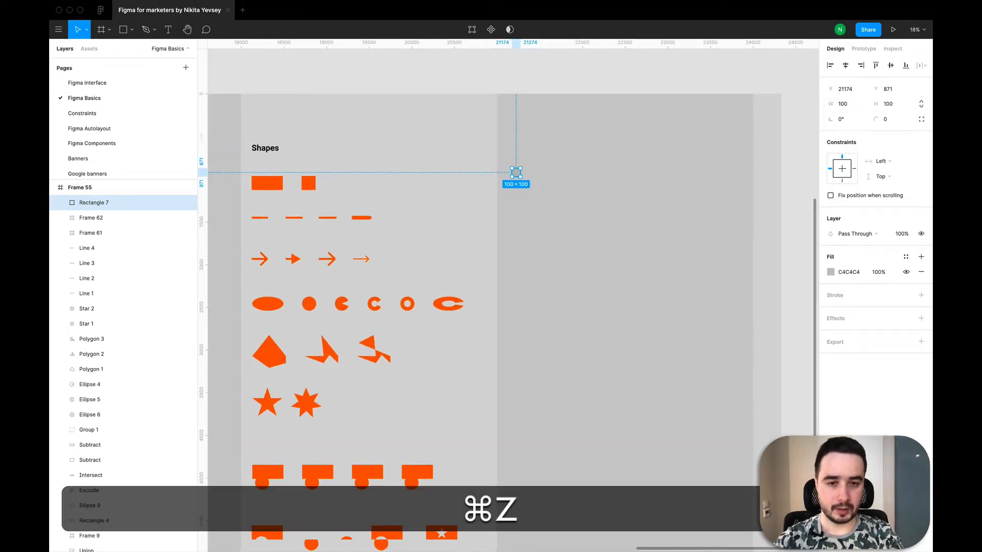
- Constrain the new rectangle's proportions and set its width to 350 so that the height scales with it
left_click(920, 104)
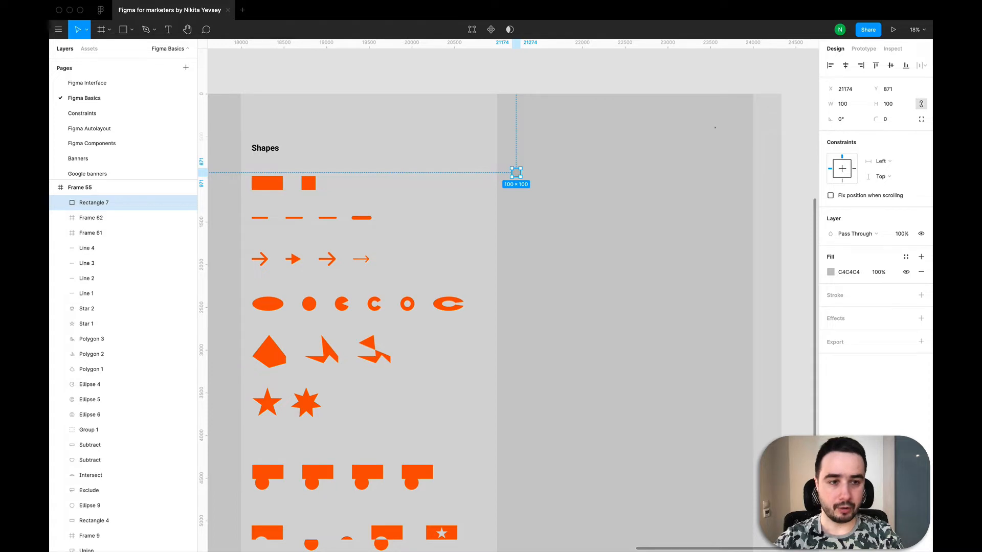
left_click(844, 104)
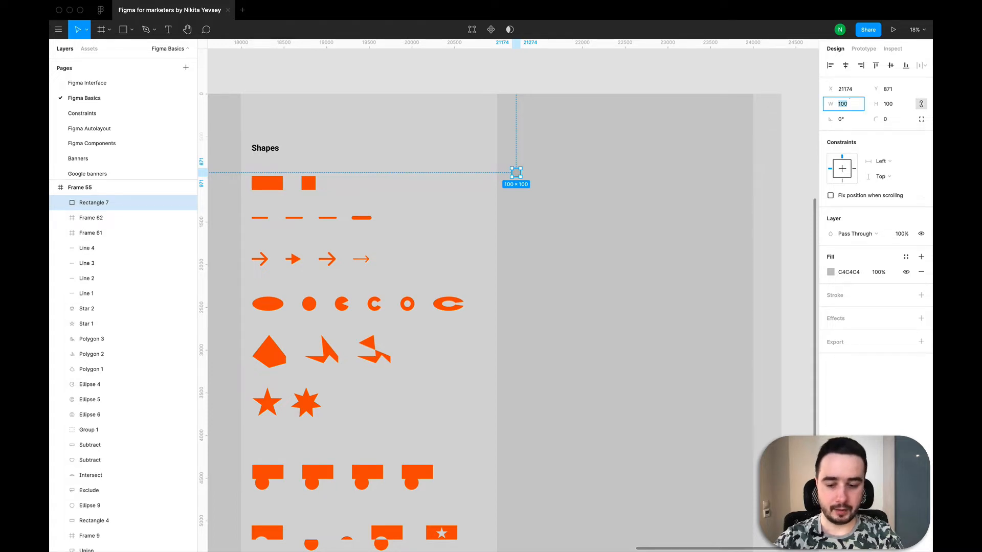
type("350")
key("Return")
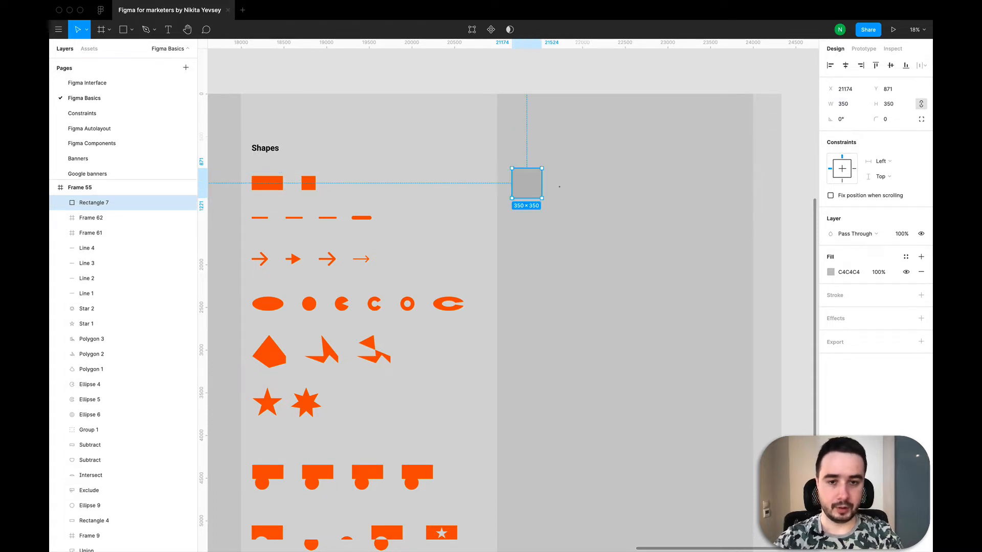
scroll(525, 190, "up", 3)
scroll(525, 191, "down", 4)
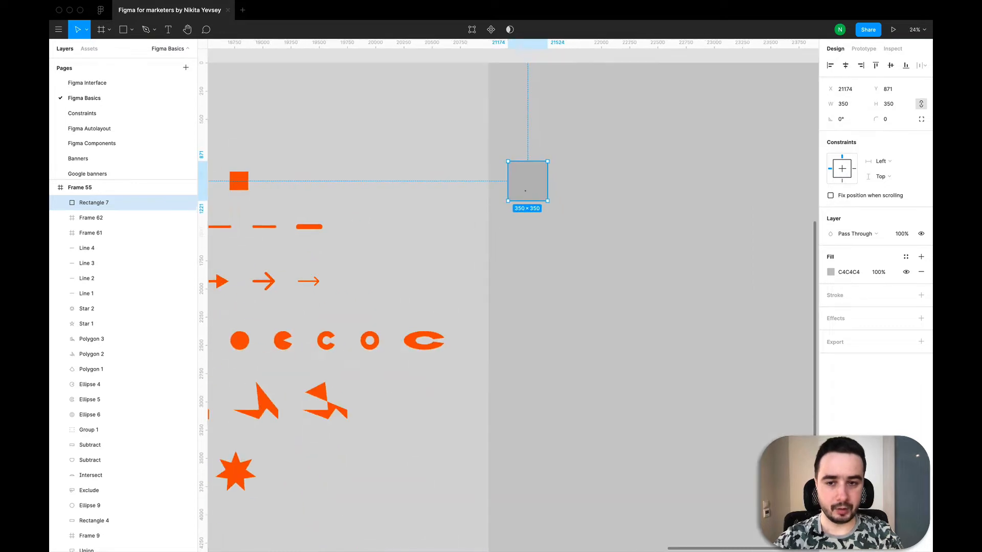
right_click(525, 191)
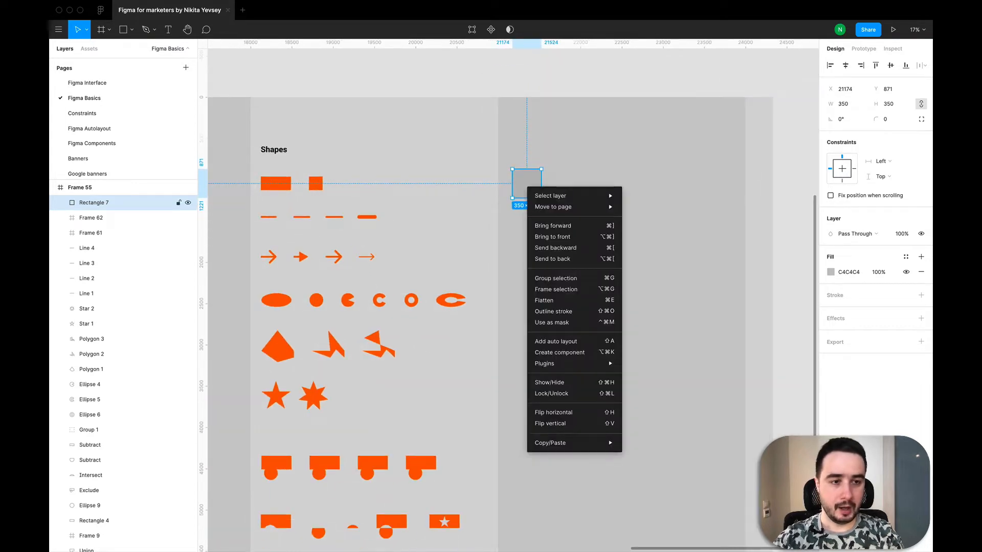
left_click(690, 139)
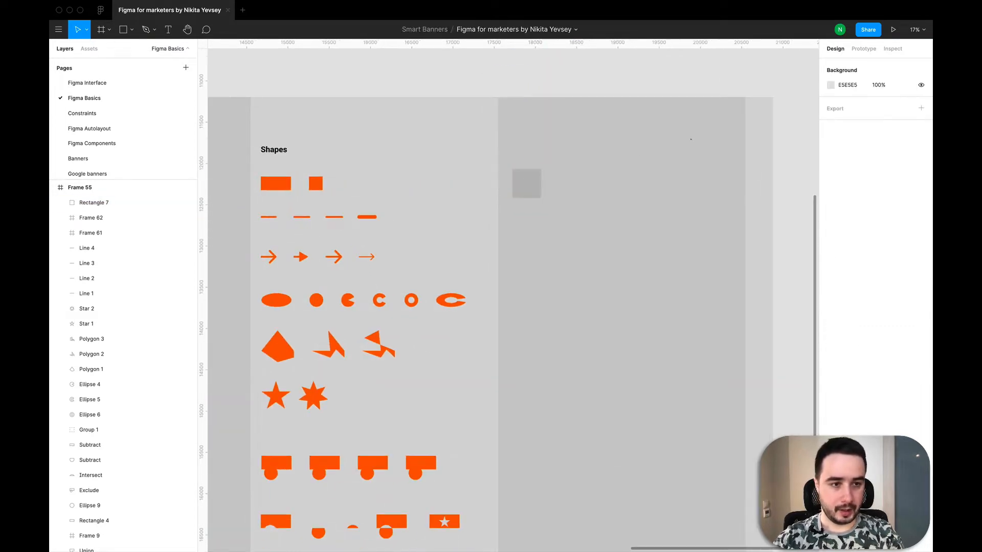
- Set the new rectangle's height to 150 with its proportions unlinked, and move it level with the tops of the sample rectangles
left_click(513, 174)
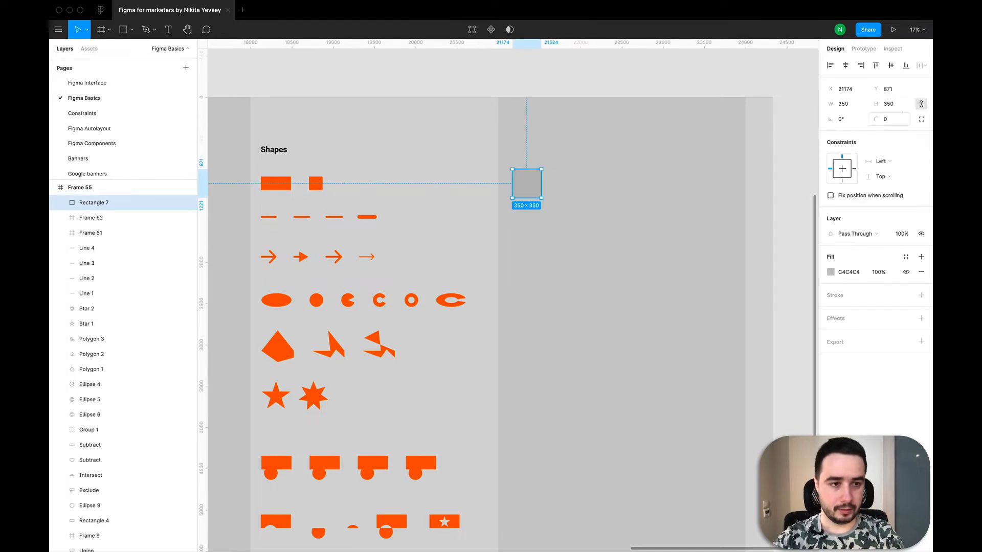
left_click(887, 104)
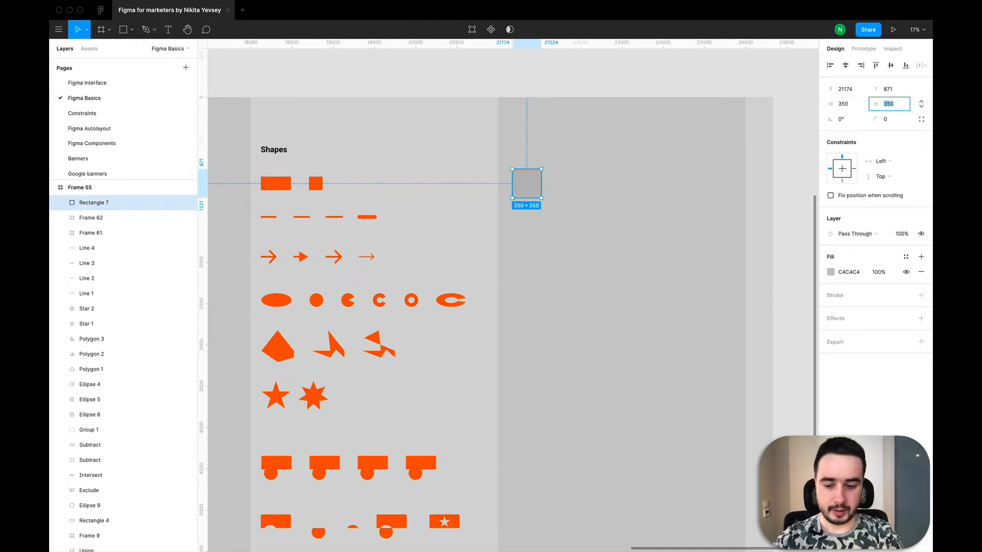
type("130")
key("Return")
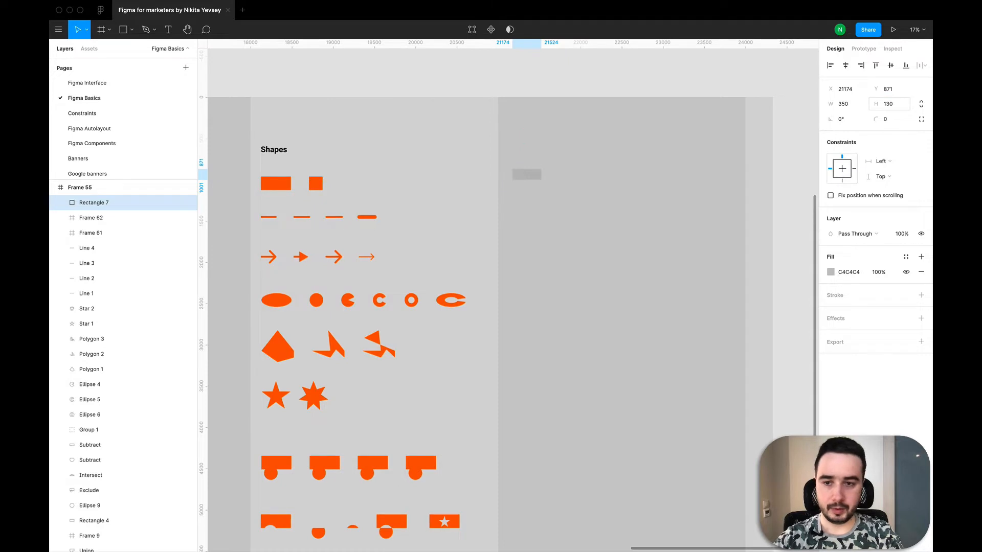
left_click(888, 104)
type("150")
key("Return")
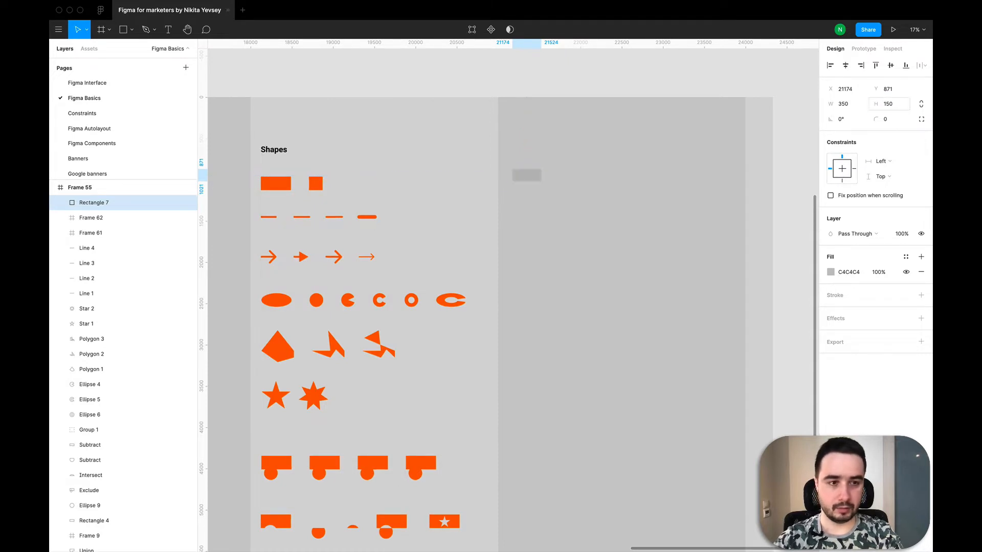
left_click_drag(527, 176, 526, 181)
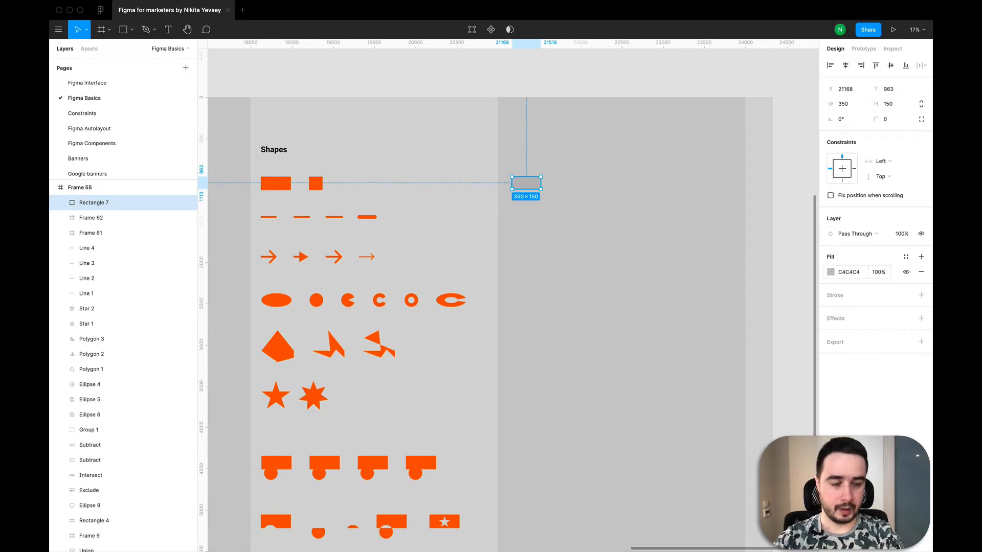
- Change the new rectangle's fill to the orange FF6600 by sampling the colour from the sample square with the eyedropper
left_click(830, 271)
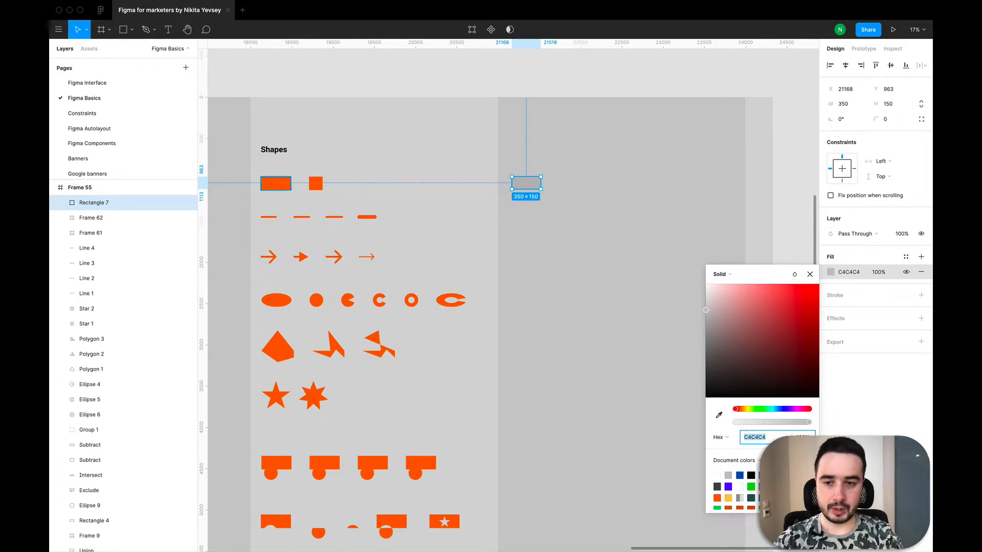
left_click(276, 183)
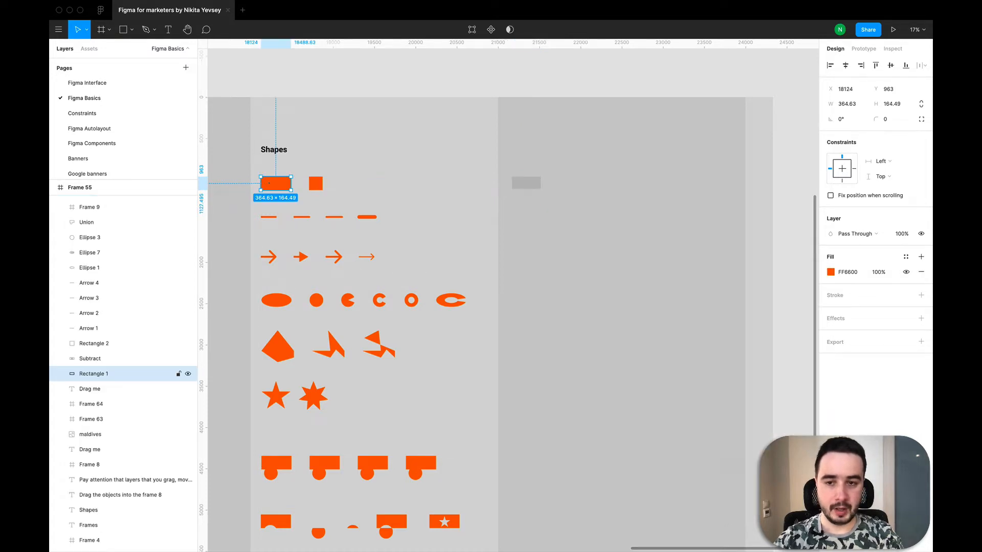
left_click(848, 273)
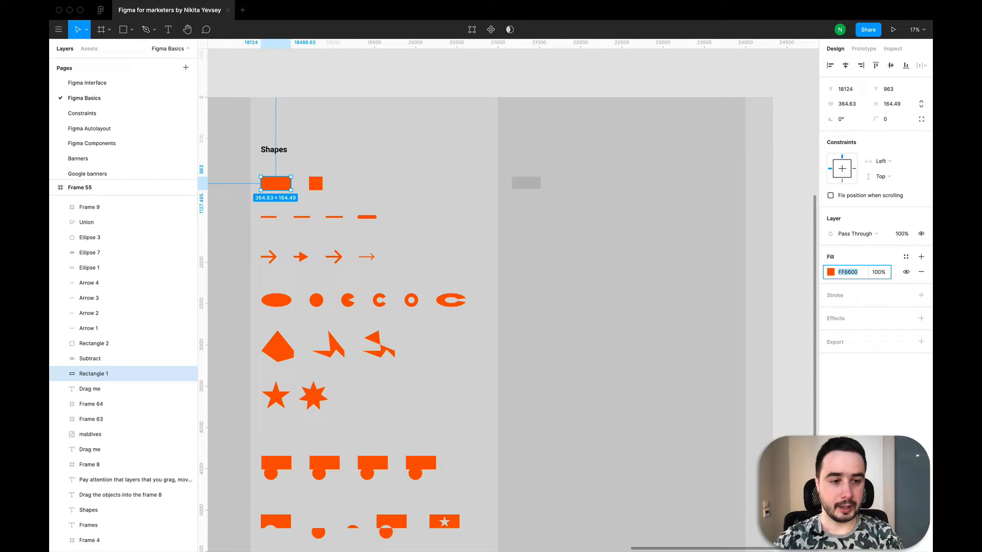
left_click(525, 183)
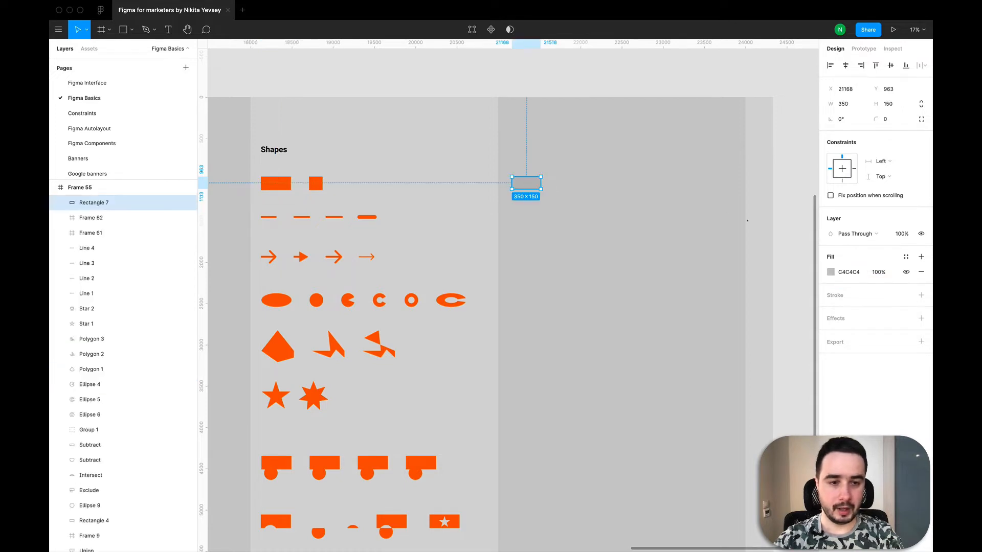
left_click(831, 272)
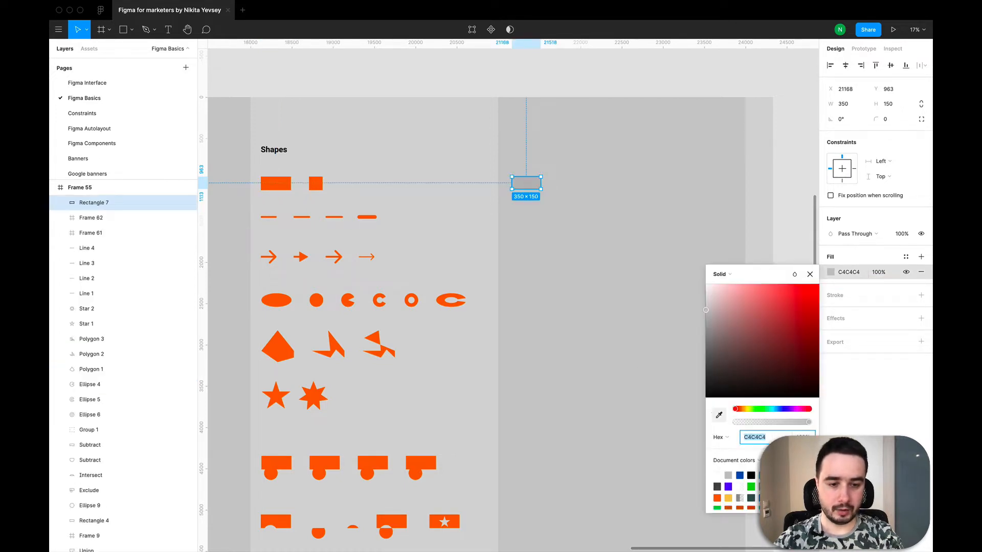
left_click(719, 415)
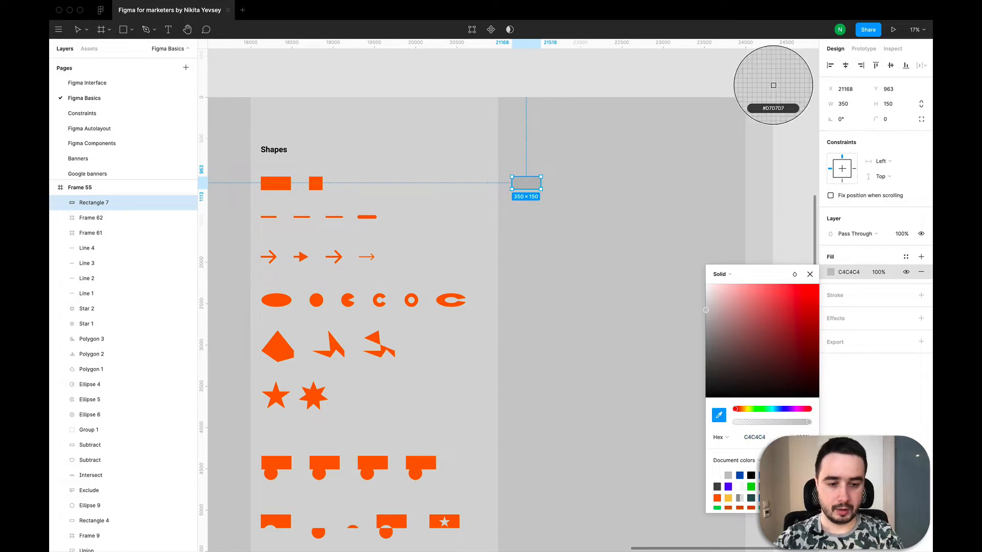
left_click(315, 183)
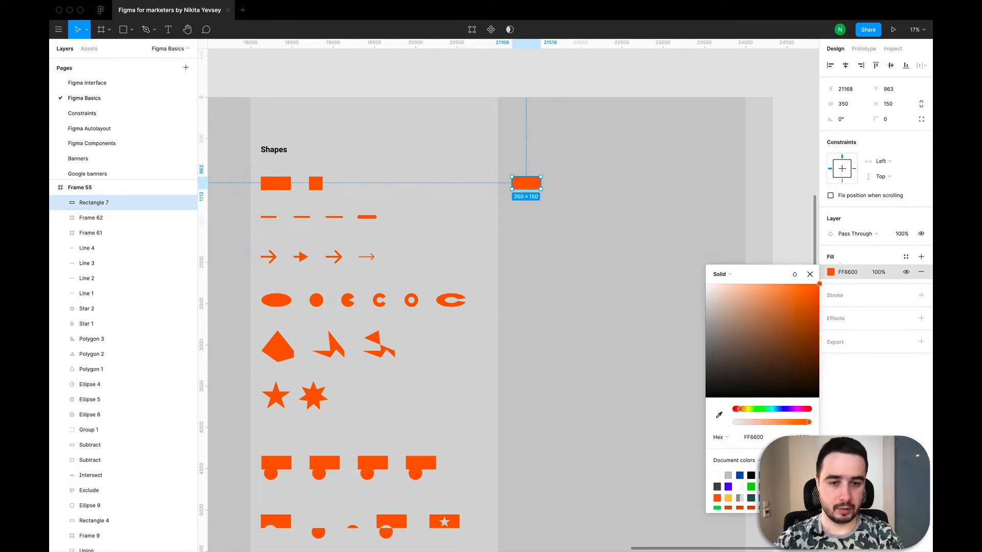
- Recolour the new rectangle's fill to the turquoise 09BFBE by sampling the beach image with the eyedropper
scroll(740, 485, "down", 3)
scroll(740, 486, "up", 2)
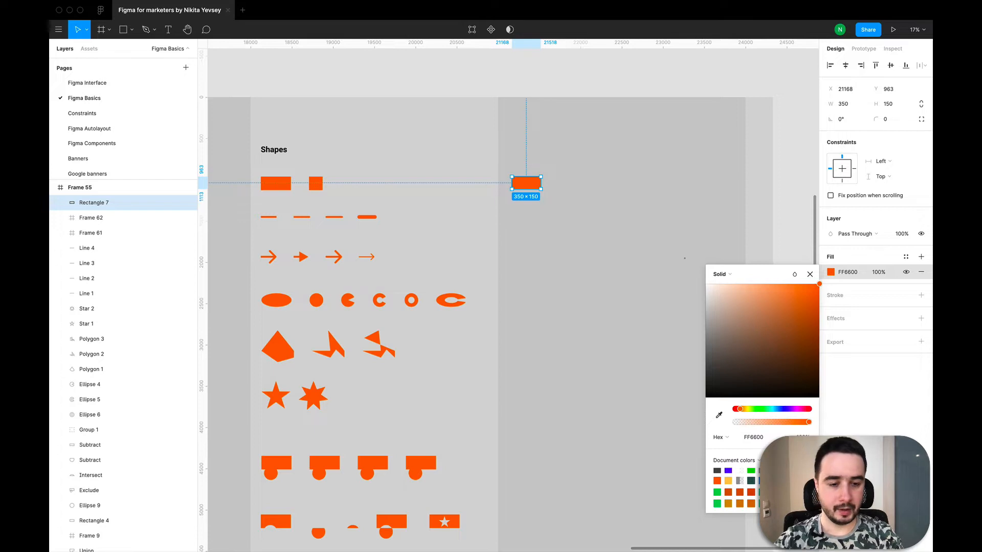
scroll(580, 193, "down", 5)
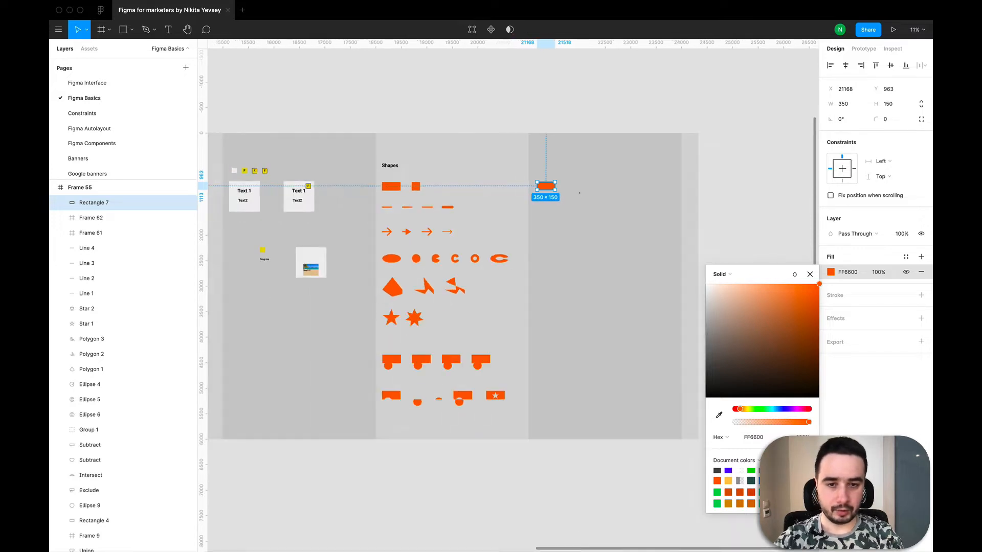
scroll(579, 193, "up", 3)
scroll(579, 192, "left", 2)
scroll(579, 193, "left", 2)
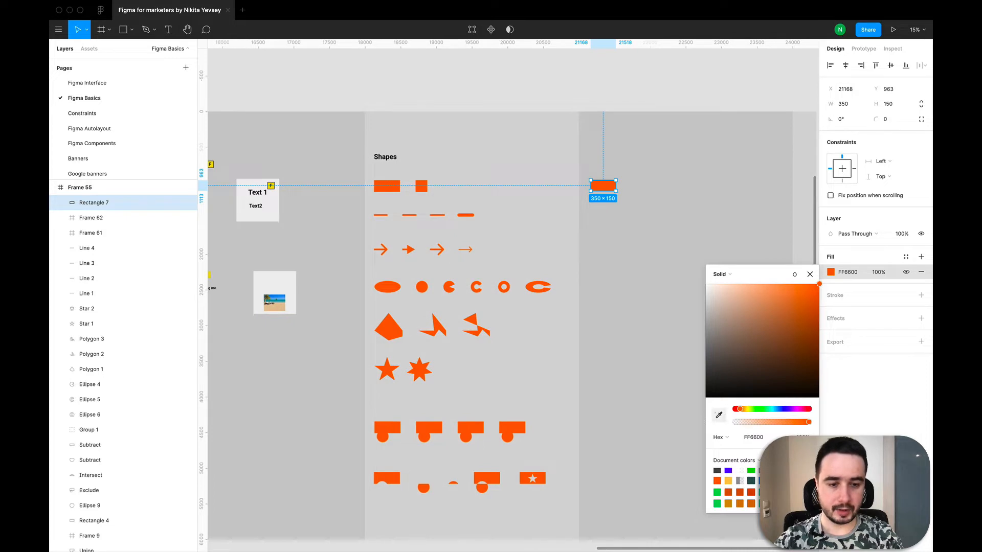
left_click(718, 414)
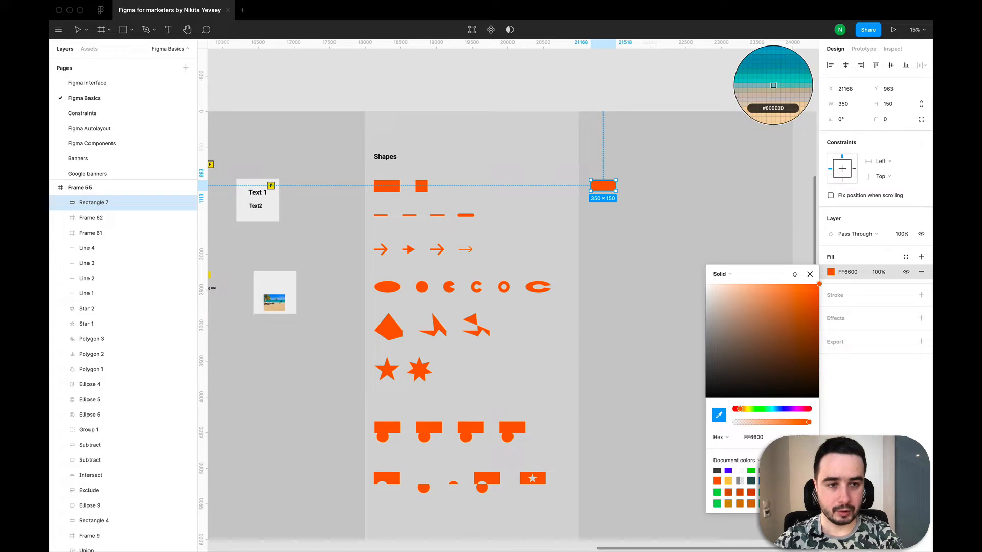
left_click(274, 301)
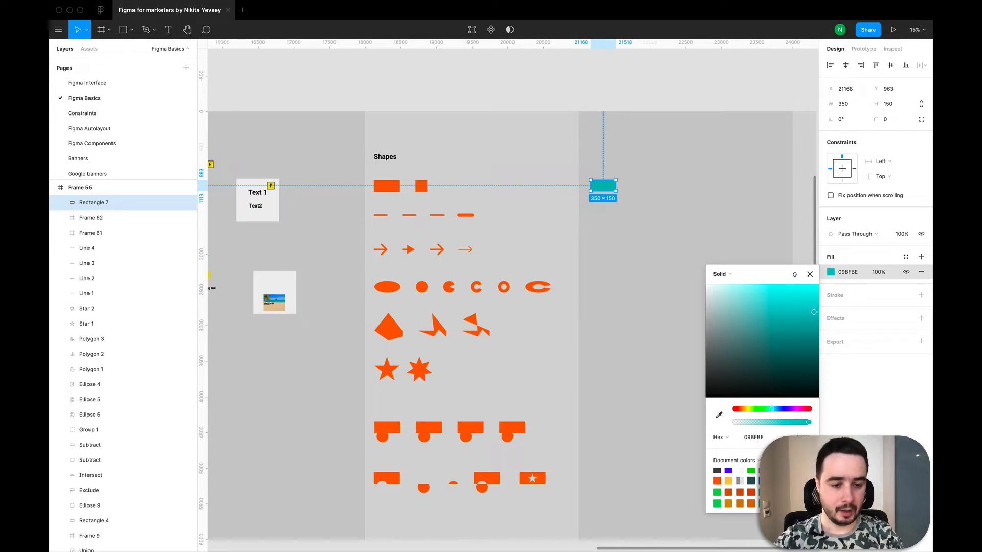
- Change the new rectangle's fill back to orange FF6600 from the document colours and close the colour picker
scroll(734, 488, "down", 1)
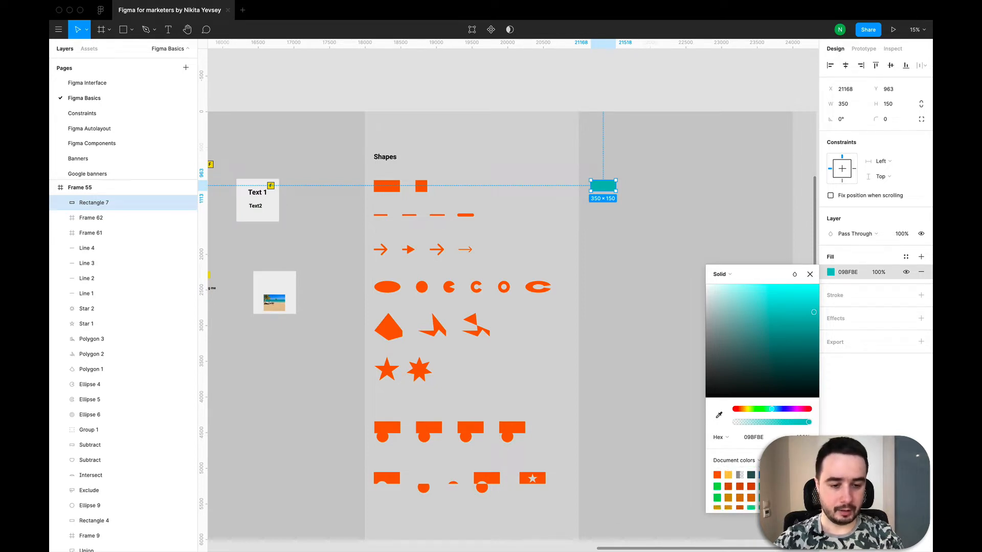
scroll(734, 488, "down", 5)
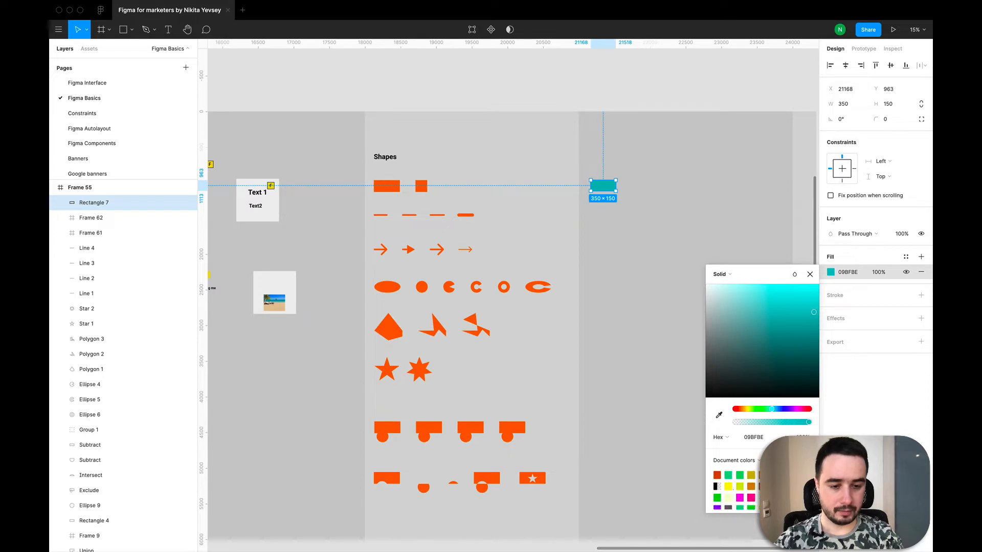
scroll(734, 488, "up", 3)
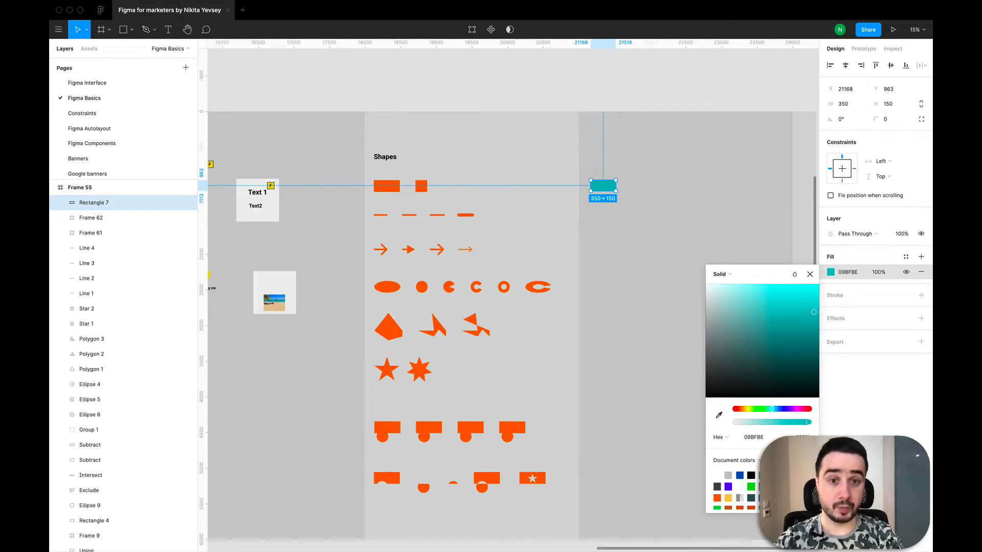
left_click(717, 498)
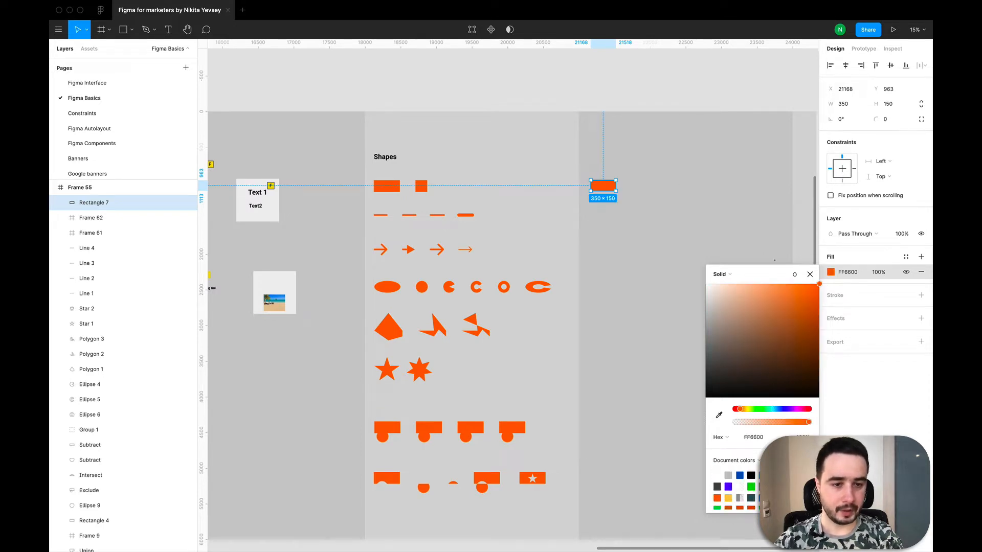
left_click(810, 274)
left_click(693, 184)
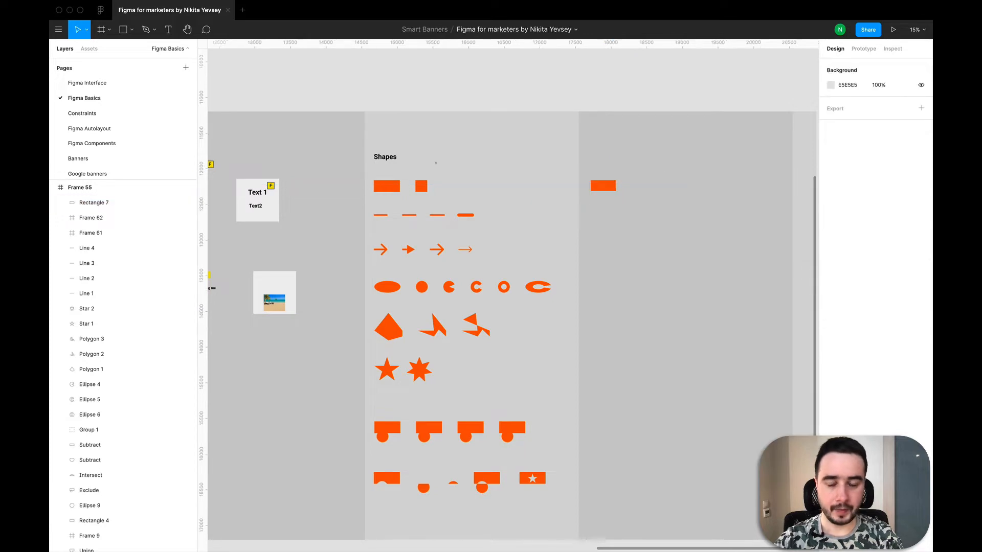
- Duplicate the new orange rectangle, place the copy to its right on the same level, and set the copy's width to 150
left_click(606, 187)
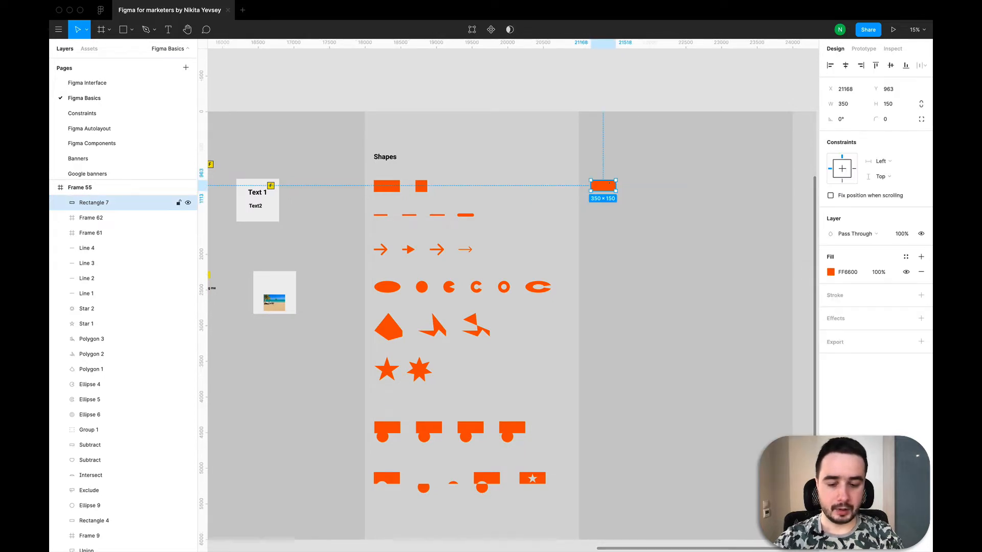
key("super+c")
key("super+v")
left_click_drag(609, 183, 641, 183)
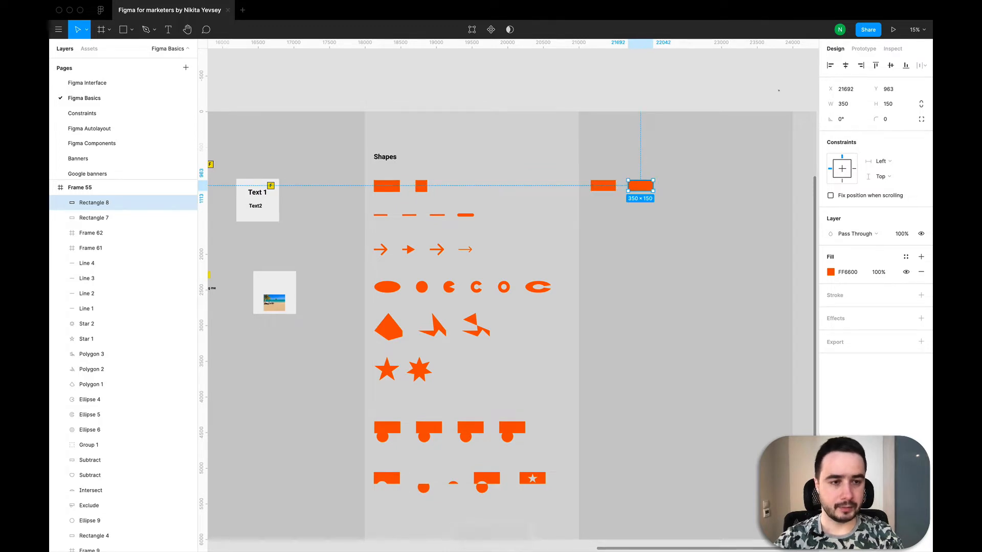
left_click(843, 104)
type("150")
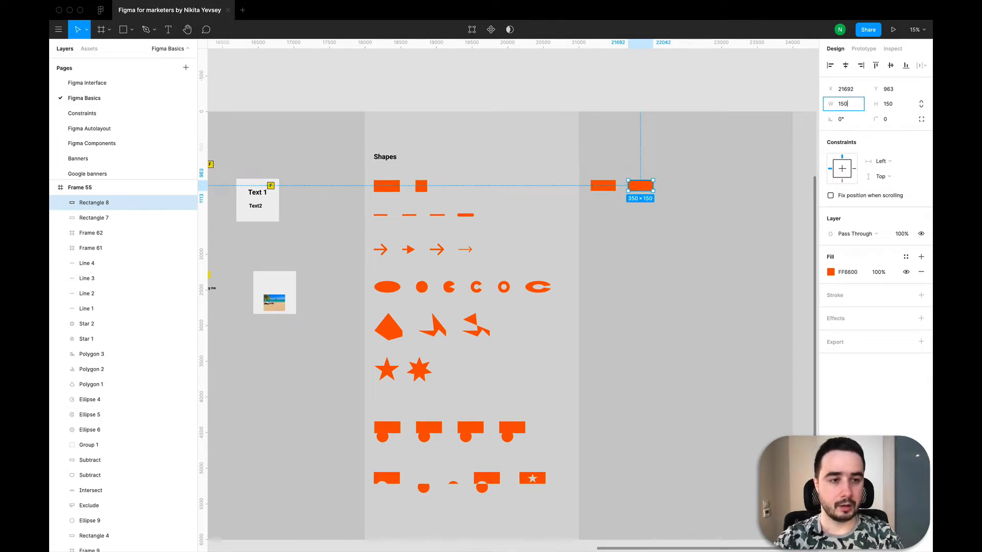
key("Return")
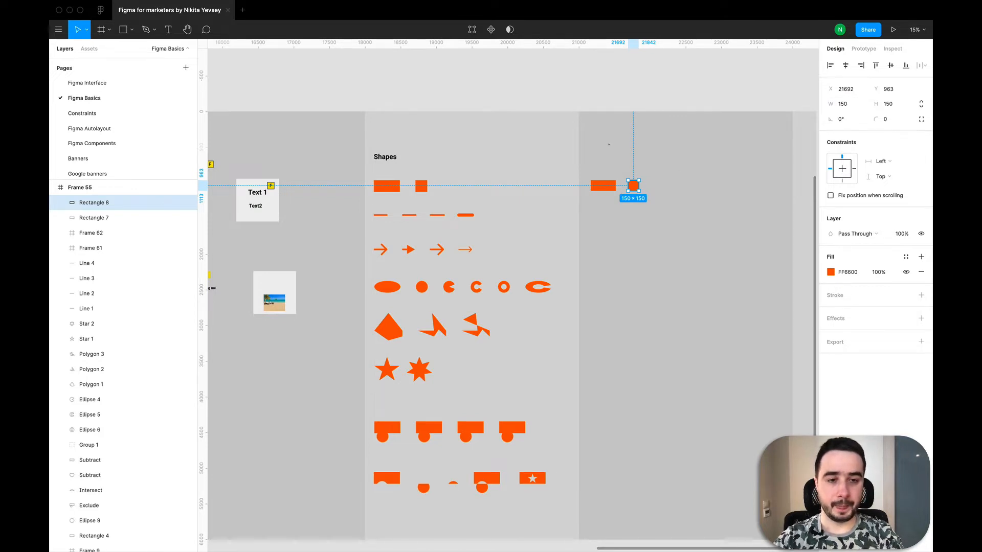
- Round all corners of the new 350 × 150 rectangle with a radius of 40
scroll(626, 246, "up", 5)
left_click(94, 218)
left_click(887, 118)
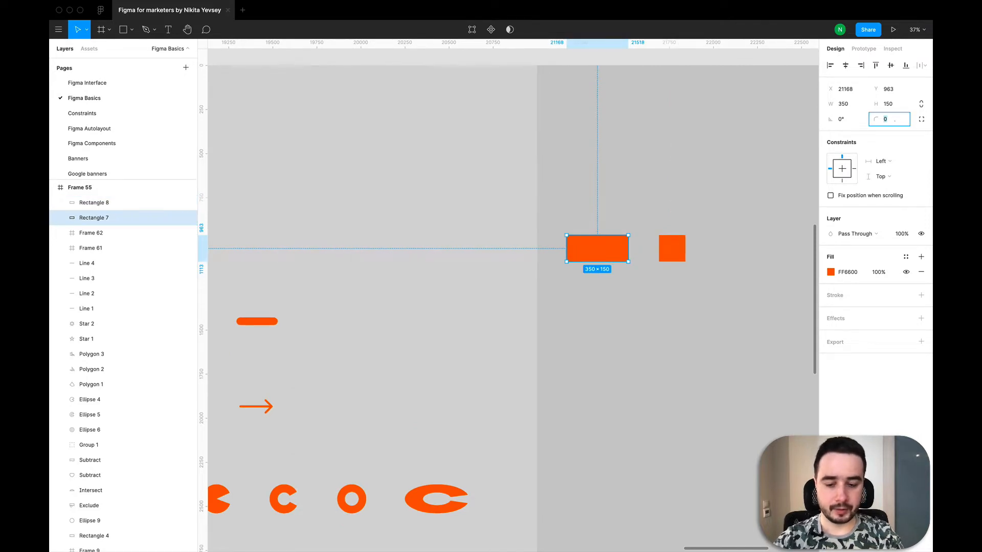
type("40")
key("Return")
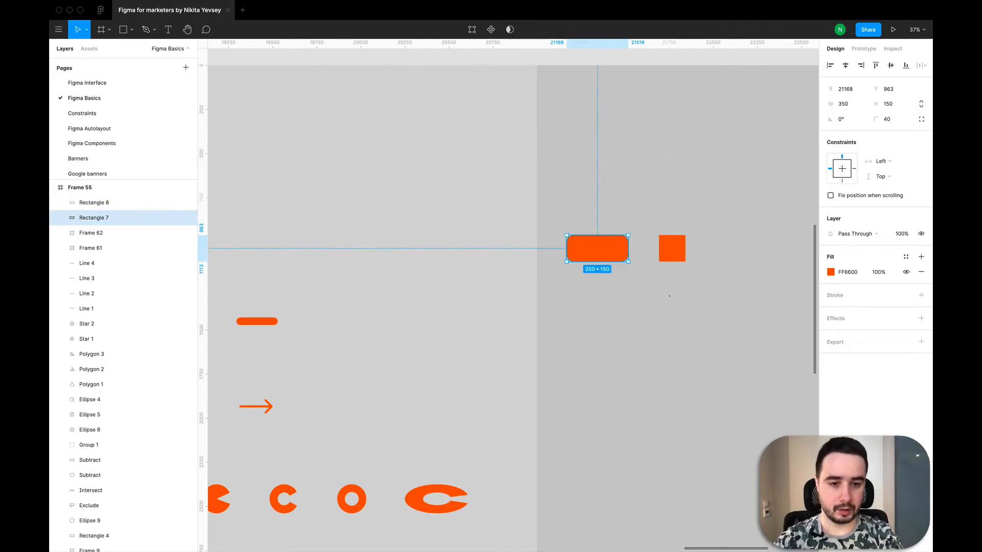
left_click(669, 296)
- Move the rounded rectangle flush with the column's left edge and set individual radii of 0 for its top-left and bottom-left corners
left_click(599, 242)
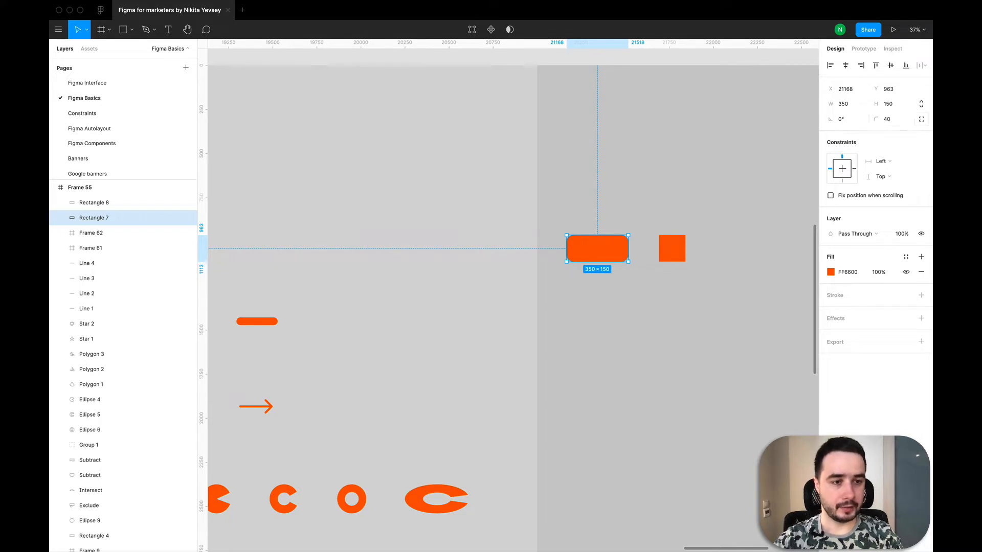
left_click(920, 119)
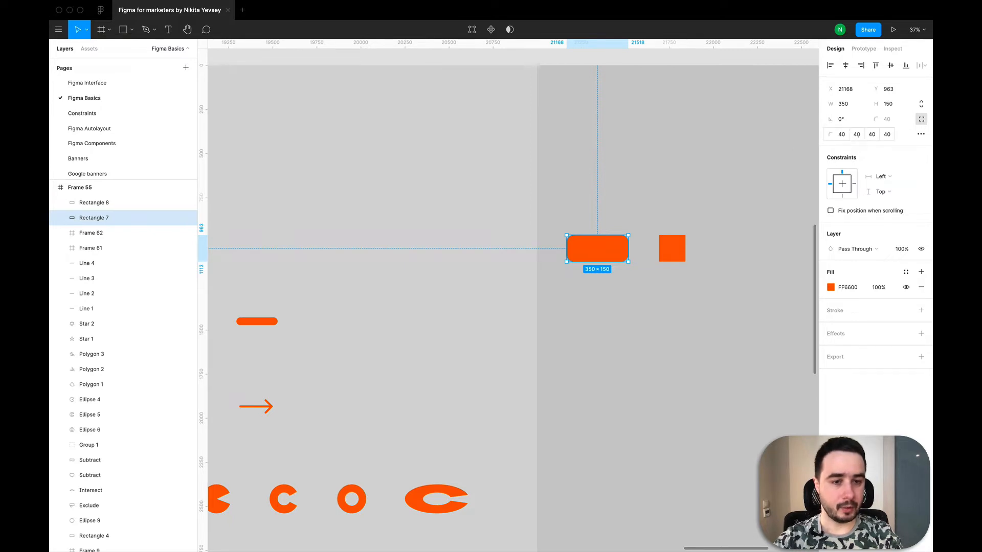
scroll(596, 234, "up", 4)
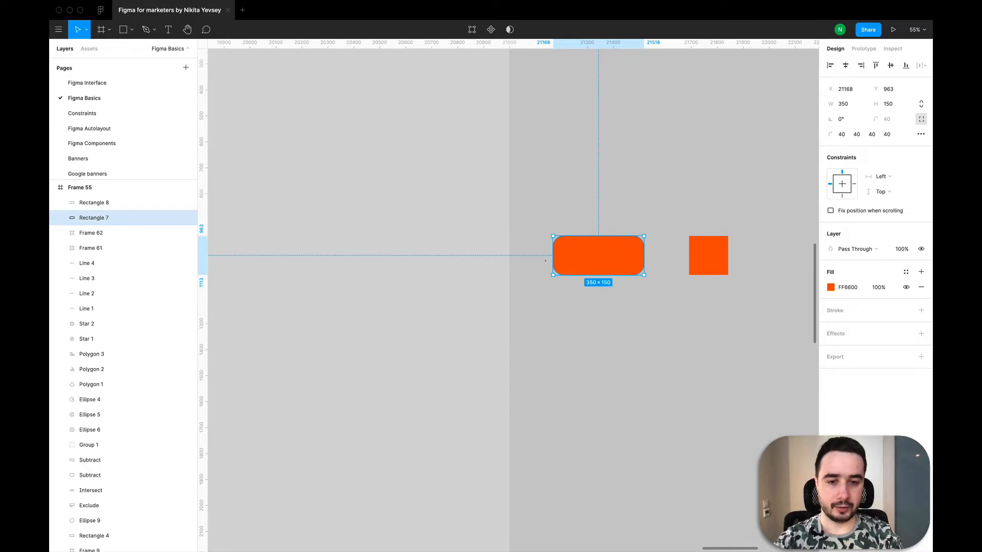
left_click_drag(565, 260, 521, 259)
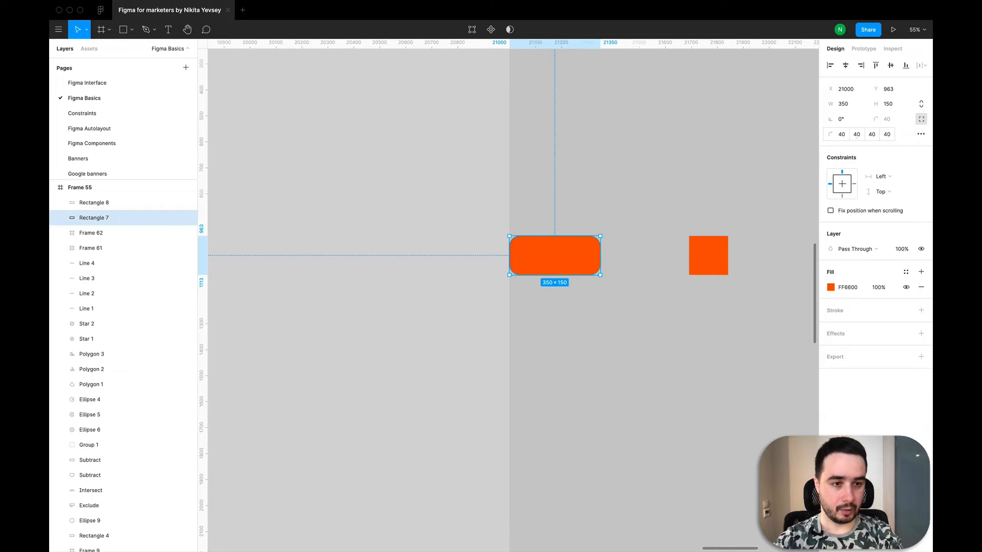
left_click(842, 135)
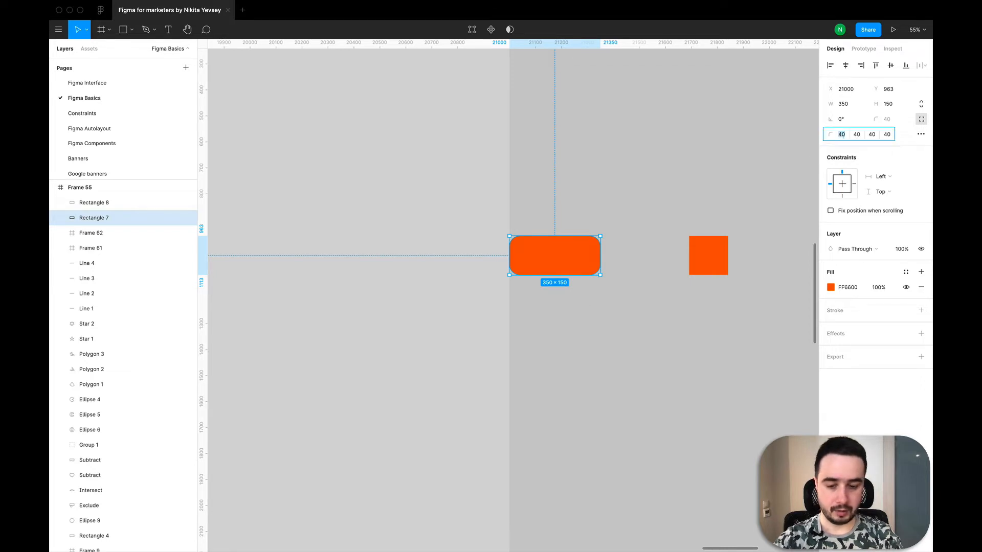
key("Return")
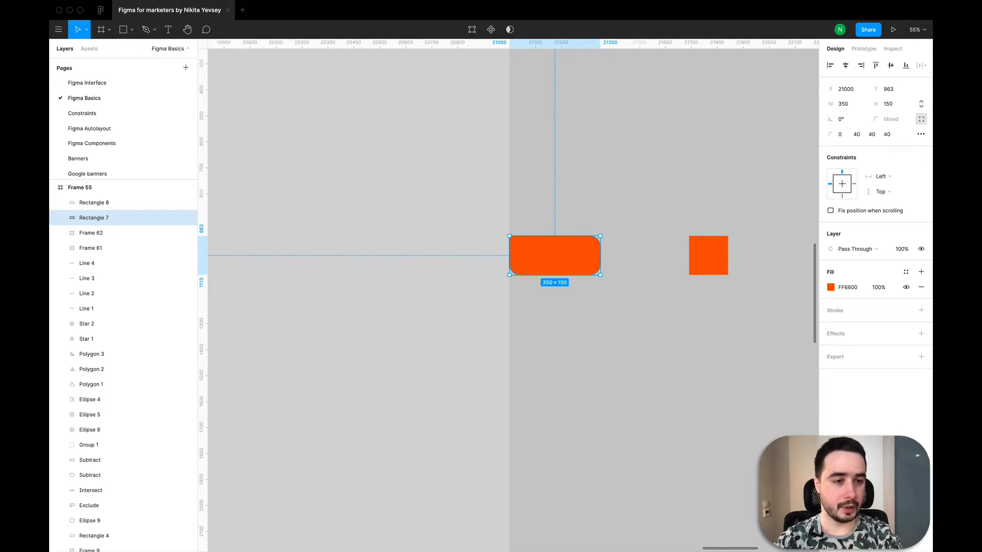
left_click(885, 134)
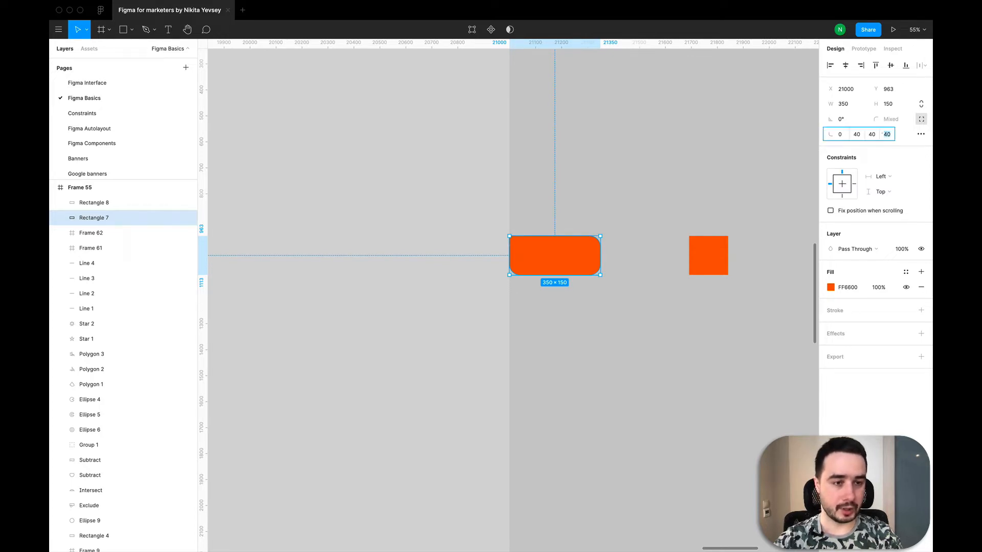
type("0")
key("Return")
- Examine the rectangle's square left corners and rounded right corners up close against the column edge
left_click(708, 255)
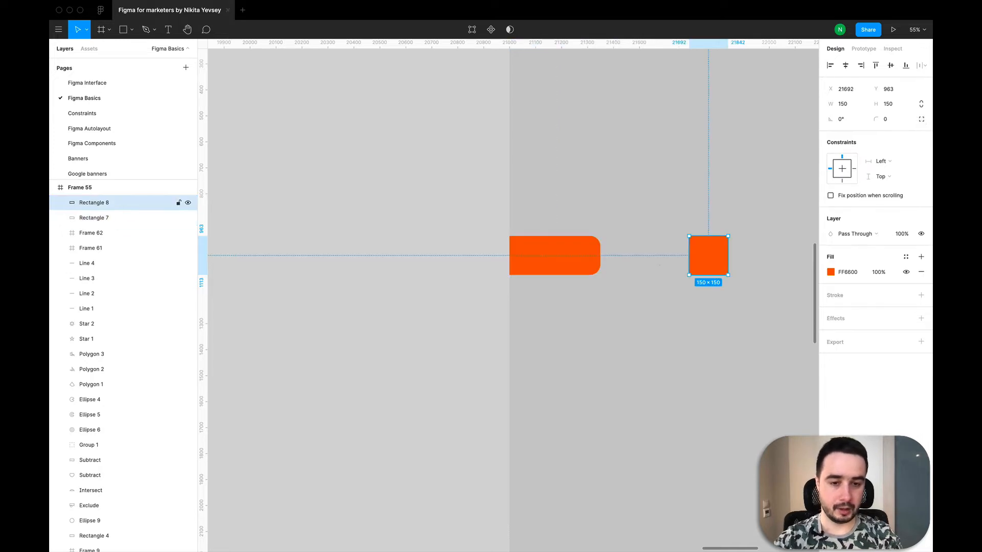
scroll(517, 435, "down", 2)
scroll(467, 398, "down", 5)
left_click(535, 345)
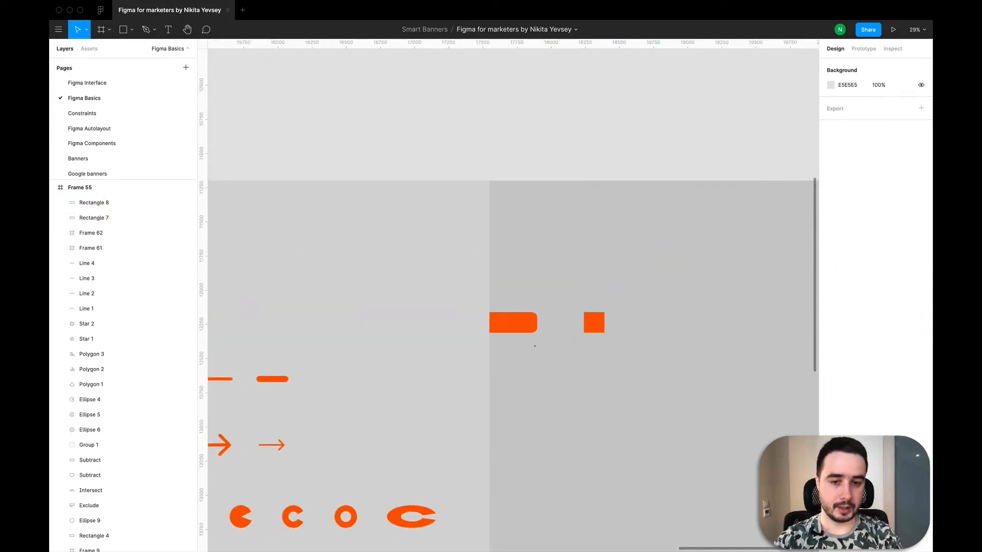
scroll(534, 346, "up", 5)
left_click(498, 296)
scroll(498, 297, "up", 5)
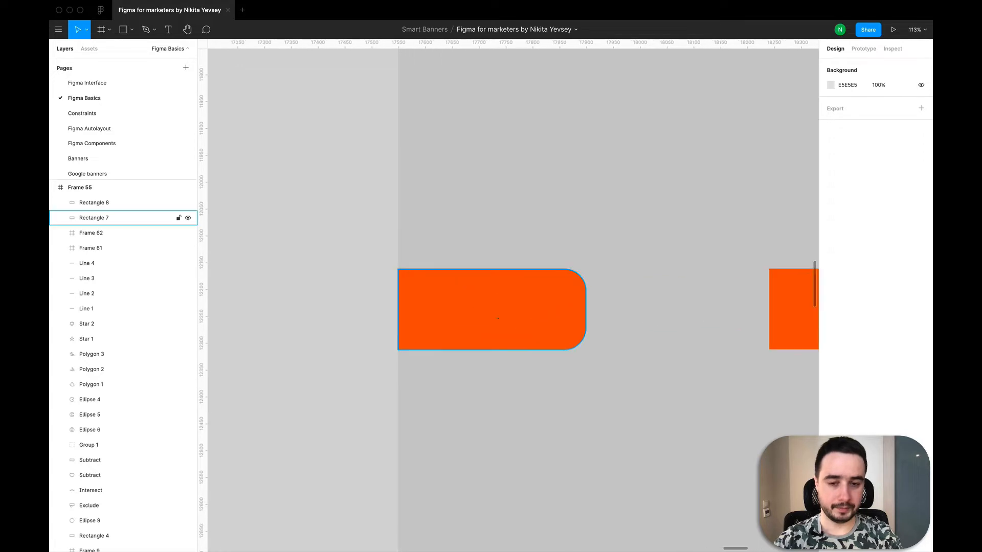
- Reset the radius of all the rectangle's corners to 0 and move it right, off the column edge, to about X 21097
mouse_move(517, 324)
left_mouse_down()
mouse_move(503, 325)
mouse_move(516, 325)
left_mouse_up()
scroll(480, 302, "down", 5)
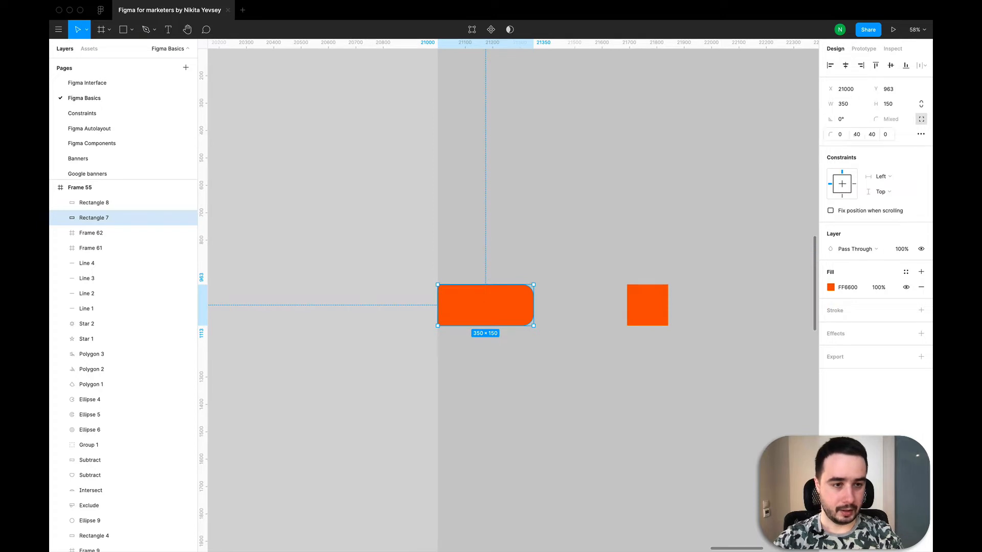
left_click(920, 119)
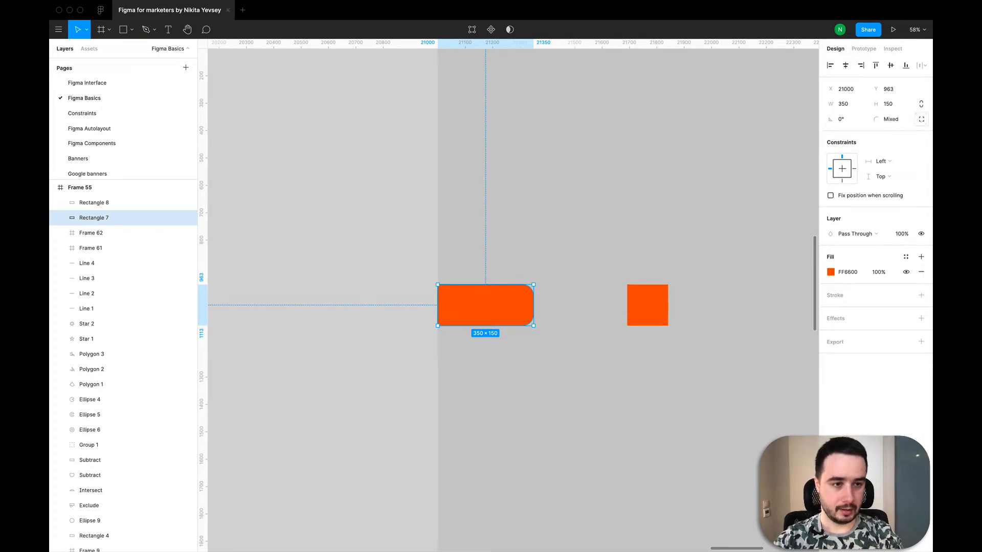
left_click(902, 121)
type("0")
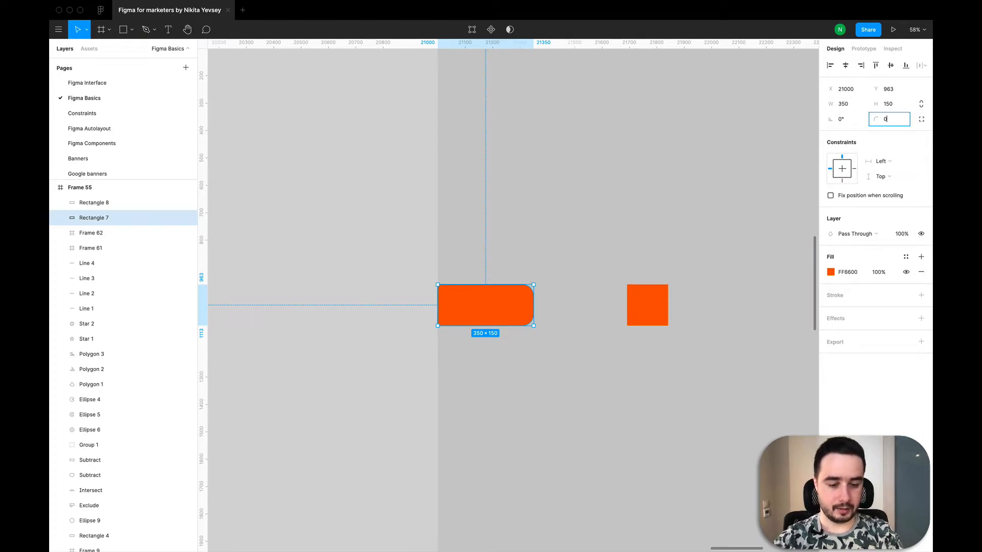
key("Return")
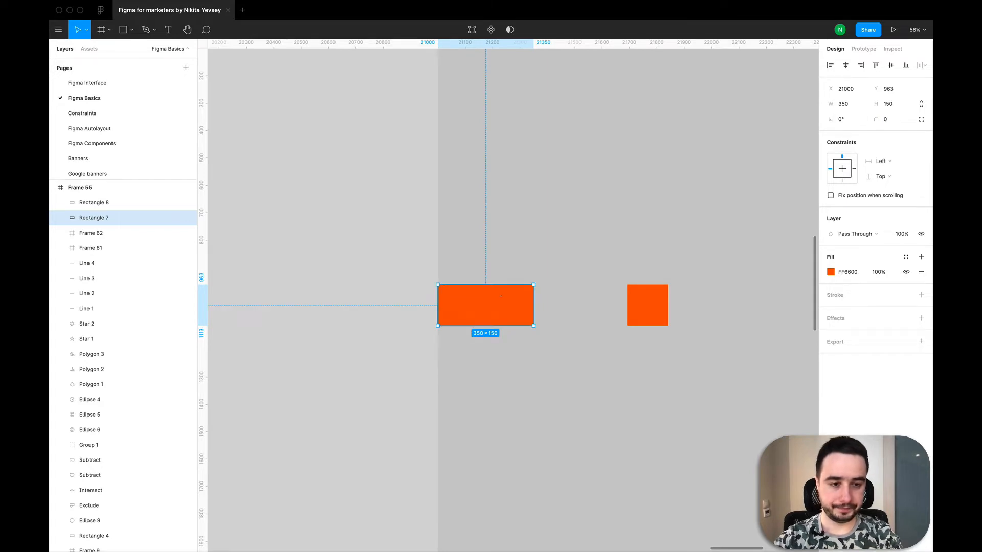
left_click_drag(501, 297, 527, 297)
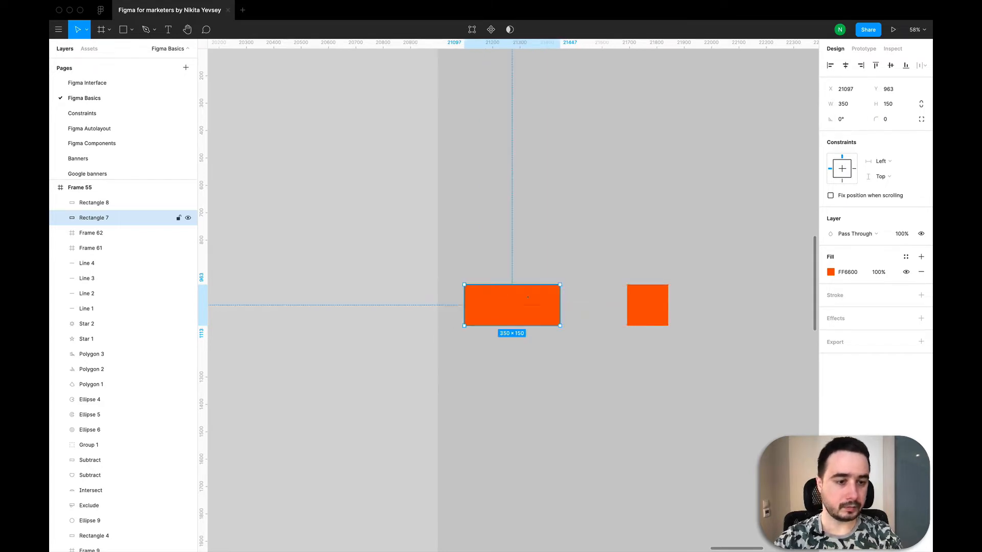
left_click(606, 289)
- Add a black inside stroke to the new rectangle, try a thickness of 5, and undo that thickness change
left_click(540, 305)
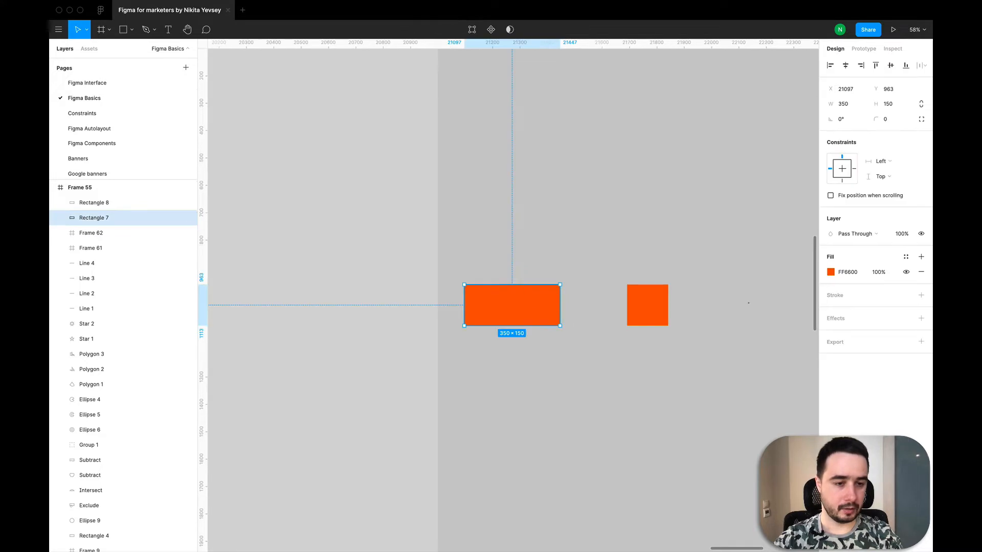
left_click(921, 295)
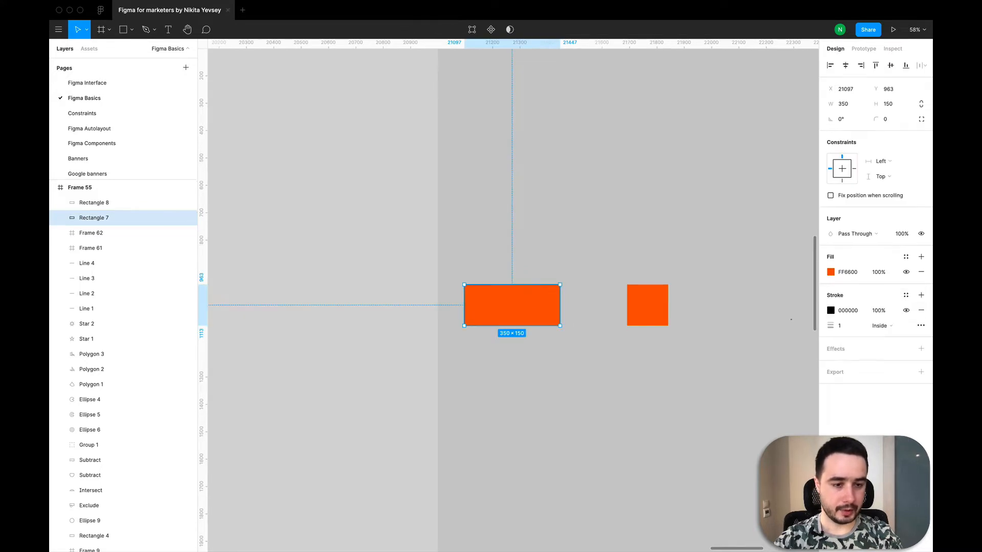
left_click(840, 325)
type("5")
key("Return")
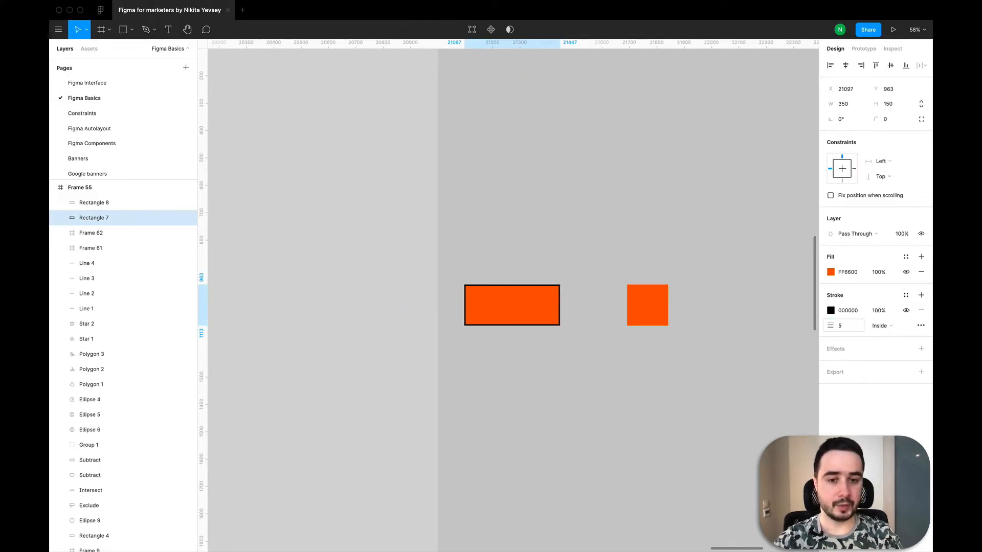
key("super+z")
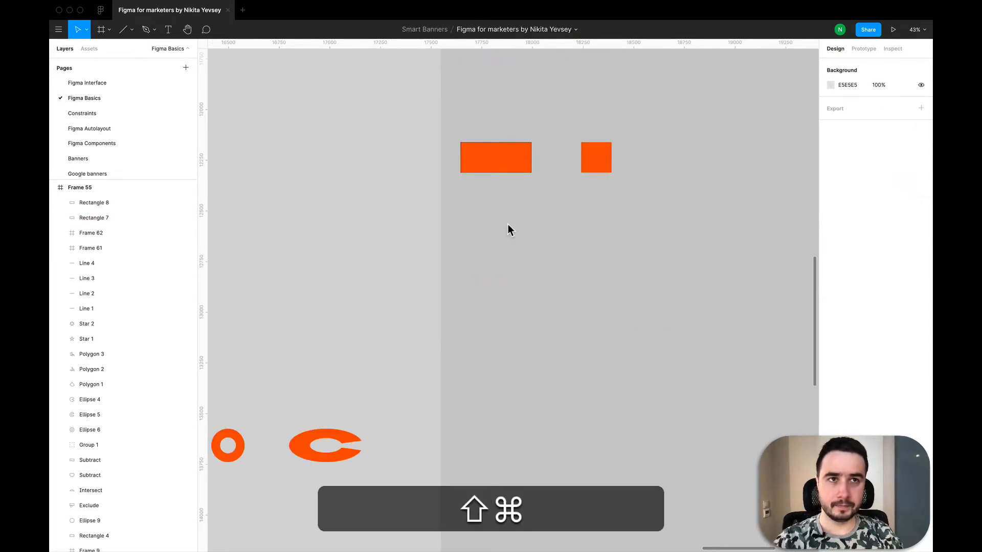
- Draw a slightly sloping line about 999 long beneath the two new rectangles in the empty column
key("shift+super+3")
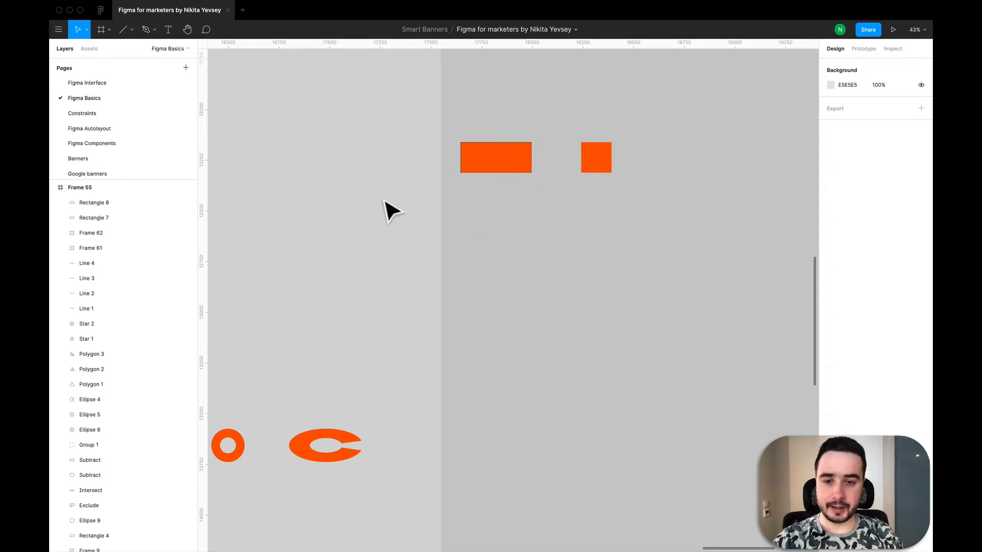
scroll(391, 212, "down", 6)
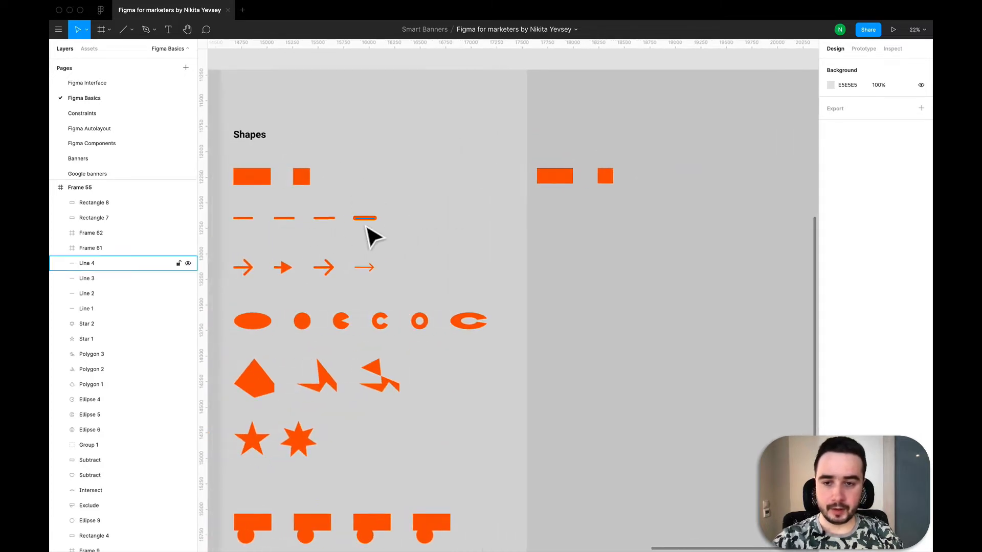
scroll(415, 231, "right", 2)
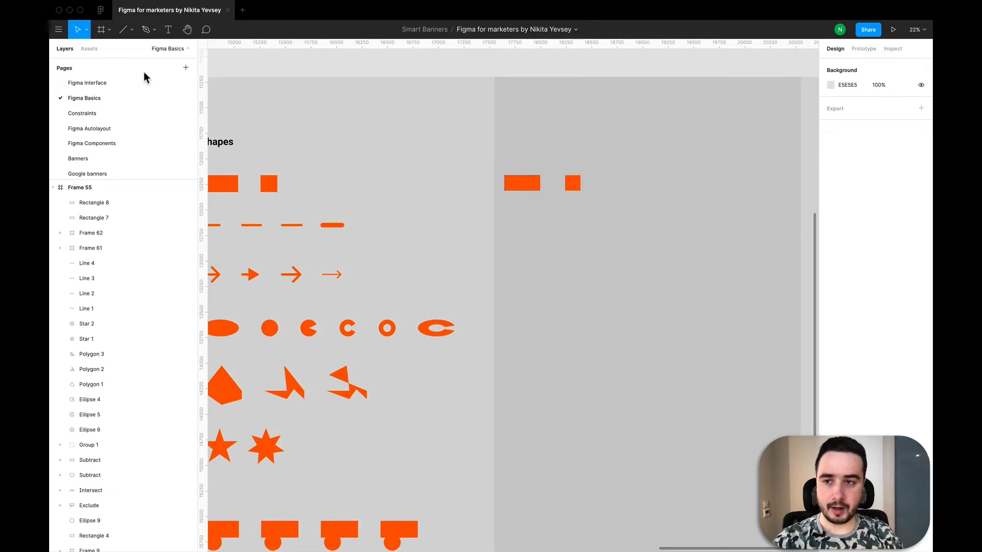
left_click(132, 30)
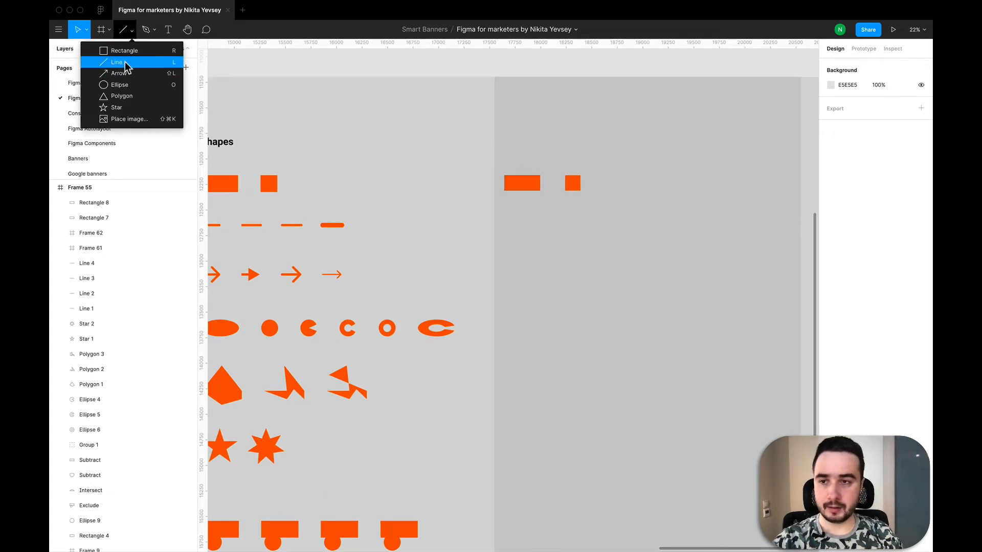
left_click(125, 64)
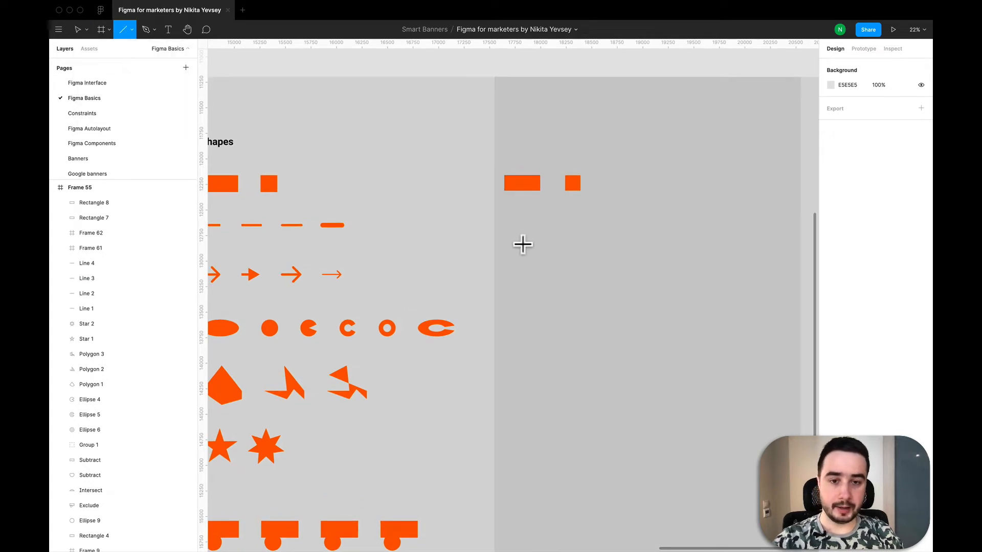
left_click_drag(512, 234, 614, 247)
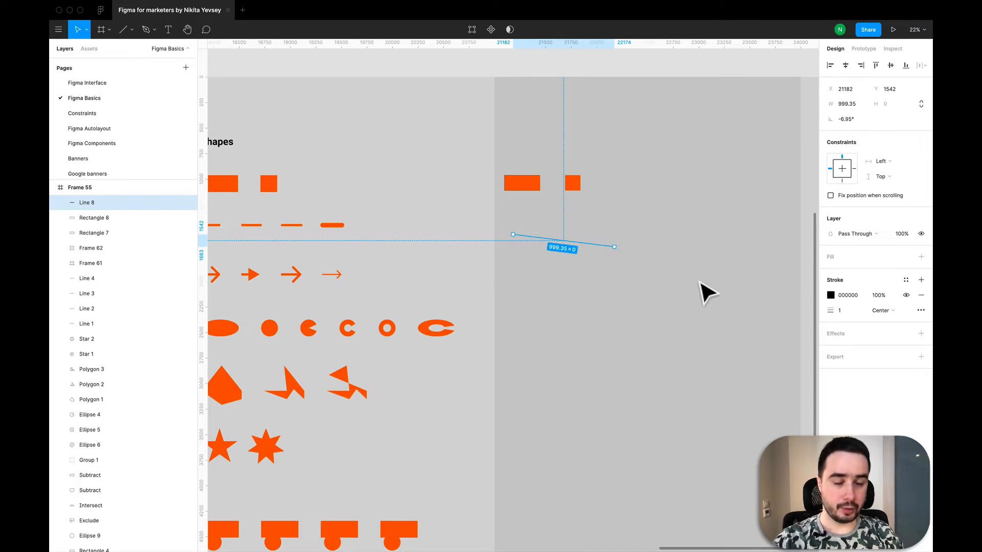
- Make the new line horizontal by setting its rotation to 0°
scroll(588, 221, "up", 3)
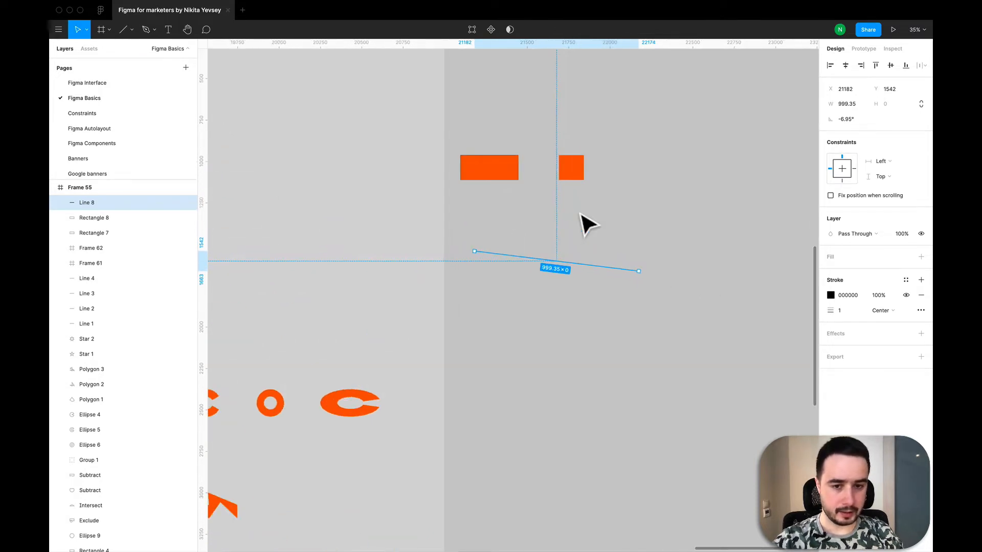
scroll(587, 221, "down", 3)
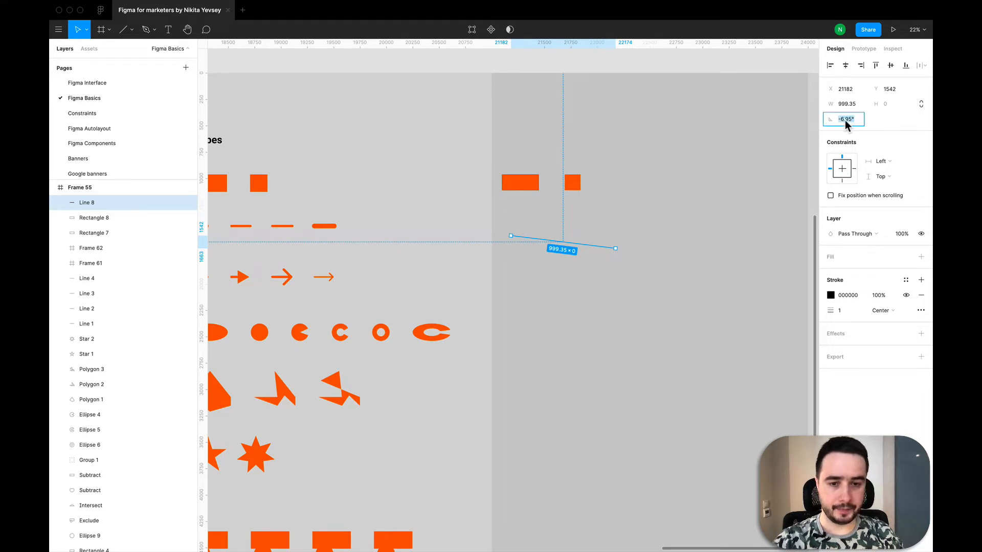
type("0")
key("Return")
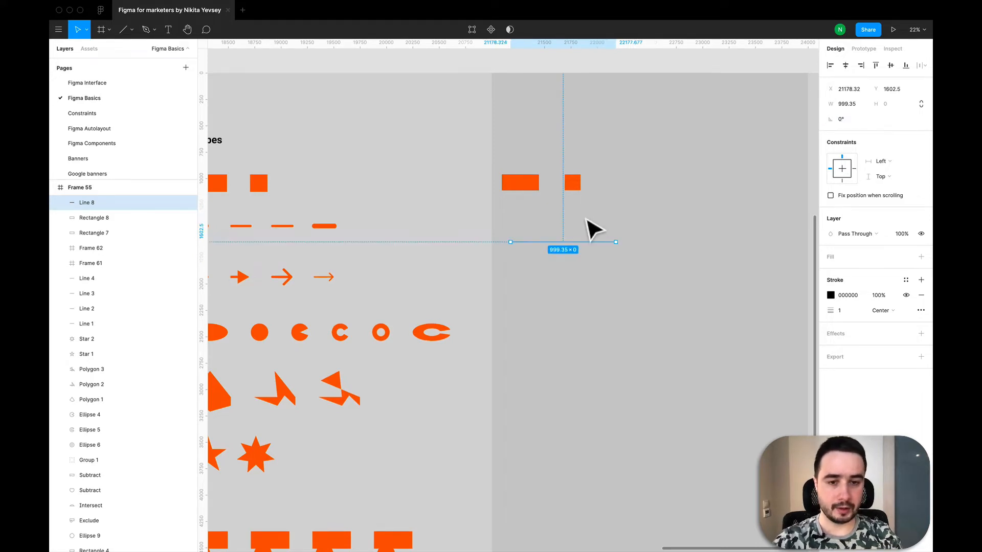
- Try the line upright with a rotation of 90° and return its rotation to 0°
left_click(851, 119)
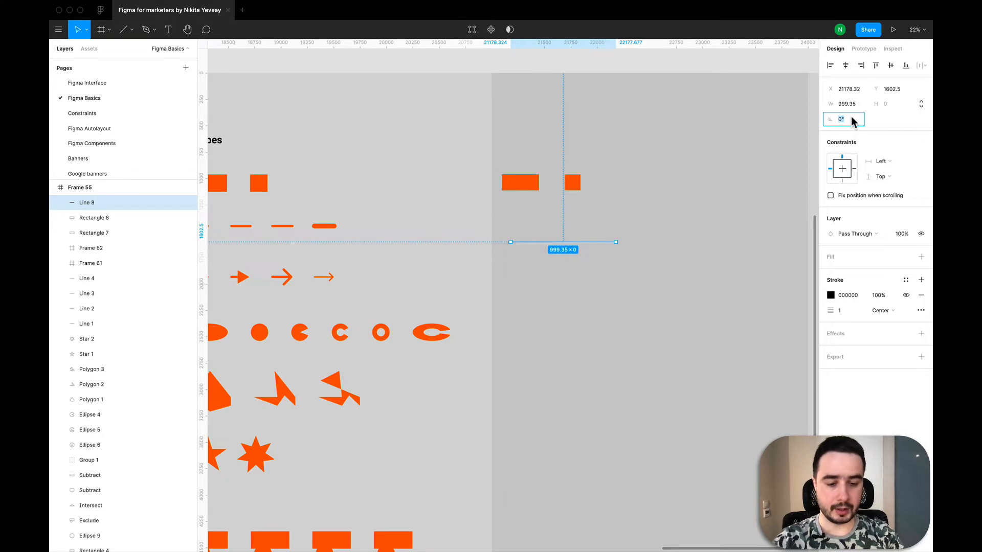
type("90")
key("Return")
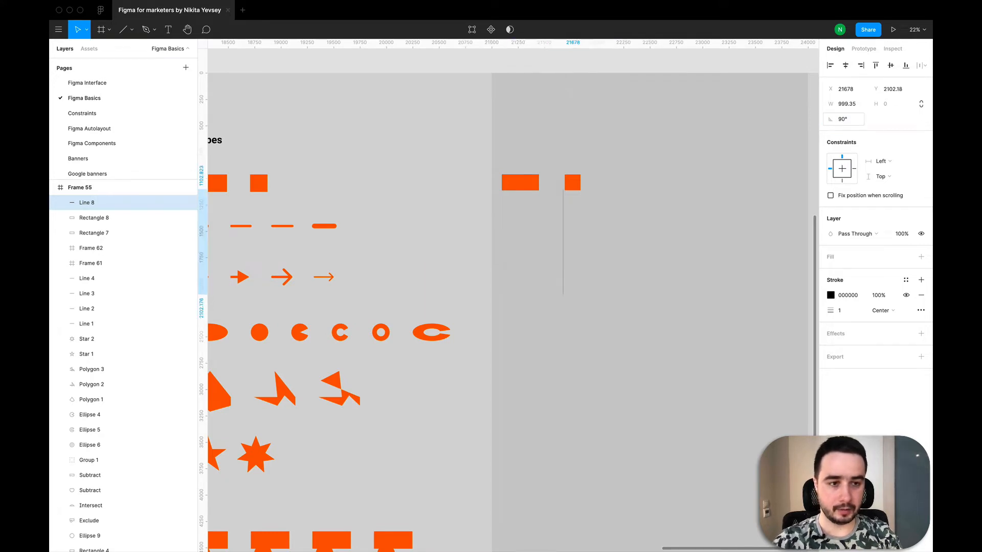
left_click(843, 119)
type("0")
key("Return")
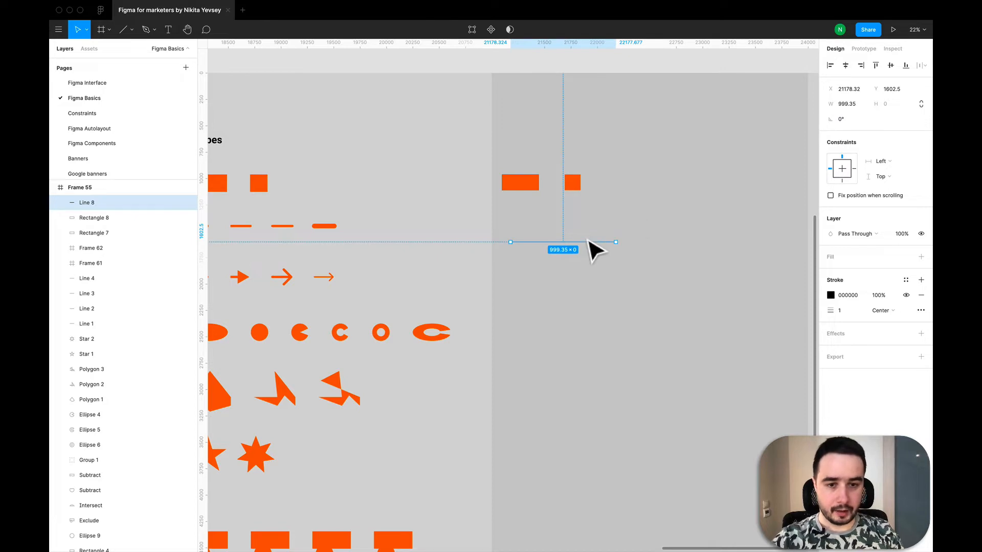
- Set the width of the horizontal line to 500
left_click(842, 105)
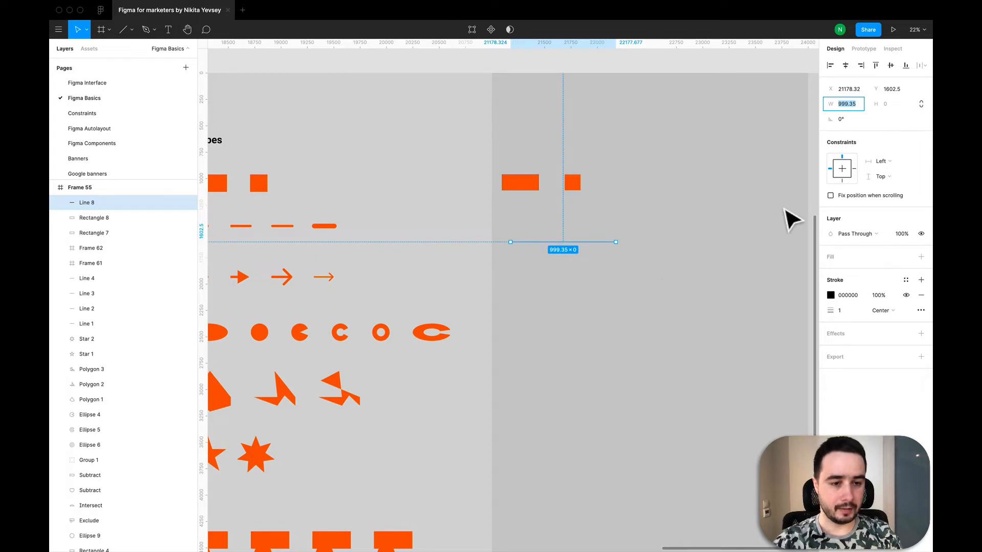
left_click(850, 315)
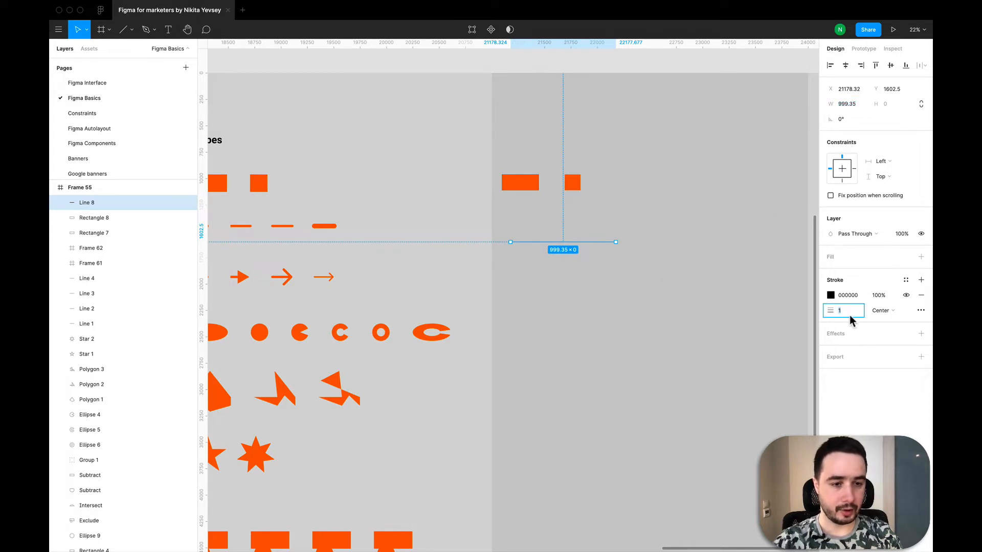
left_click(846, 103)
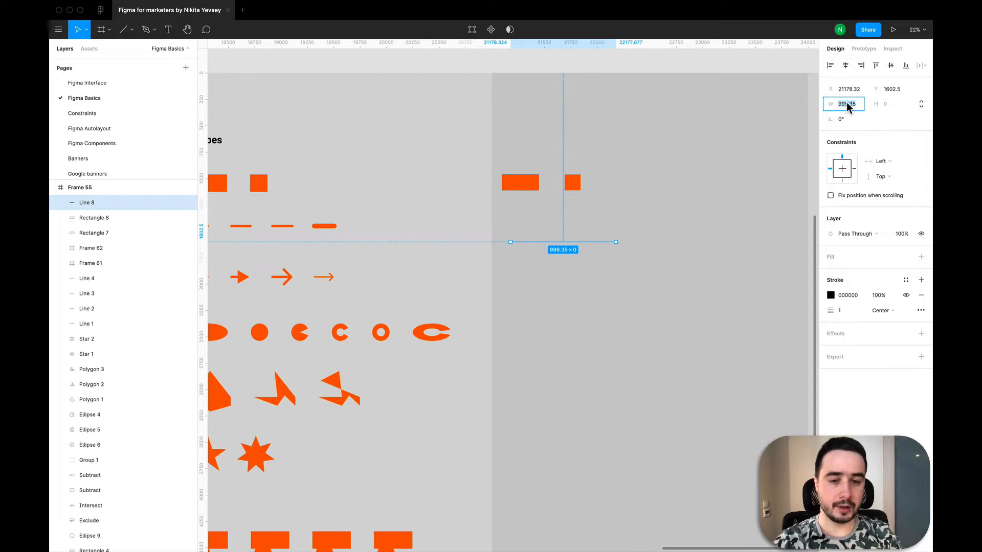
type("500")
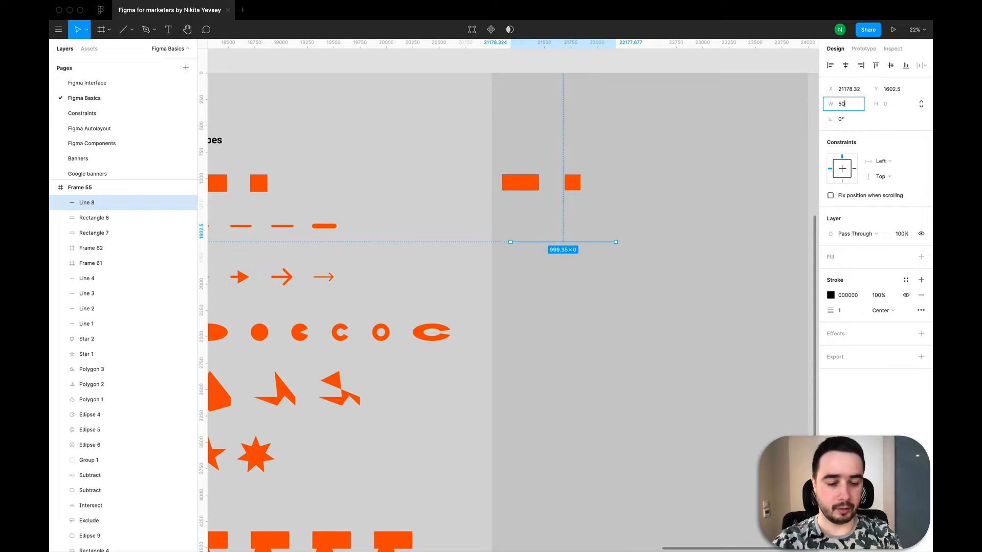
key("Return")
scroll(537, 272, "up", 3, "ctrl")
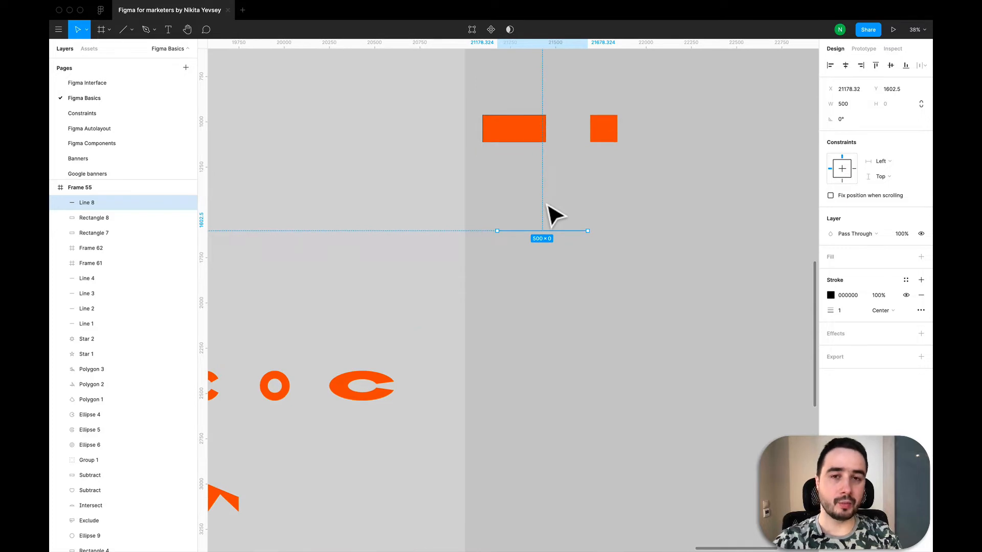
- Thicken the line's stroke in stages, trying 10 and 20 and settling on 30
left_click(850, 312)
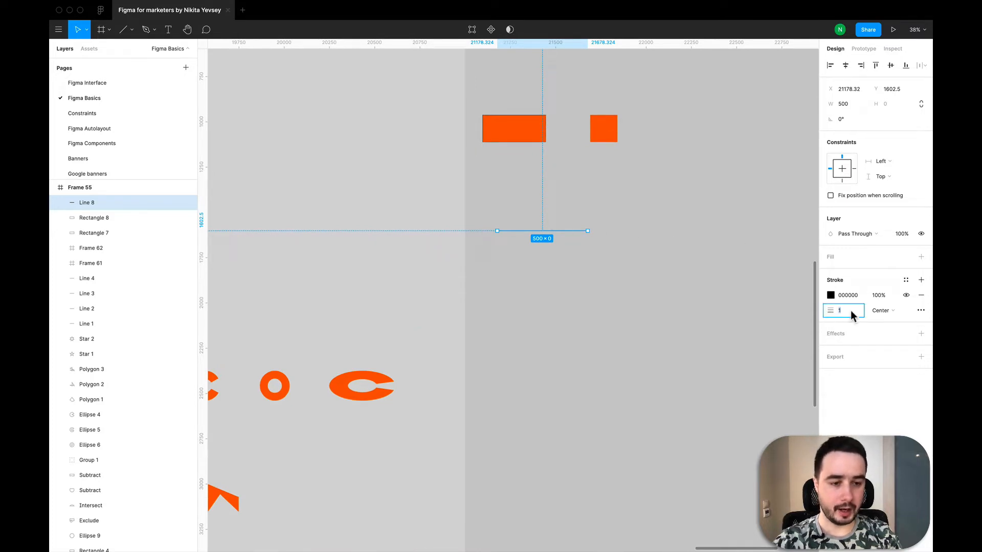
type("10")
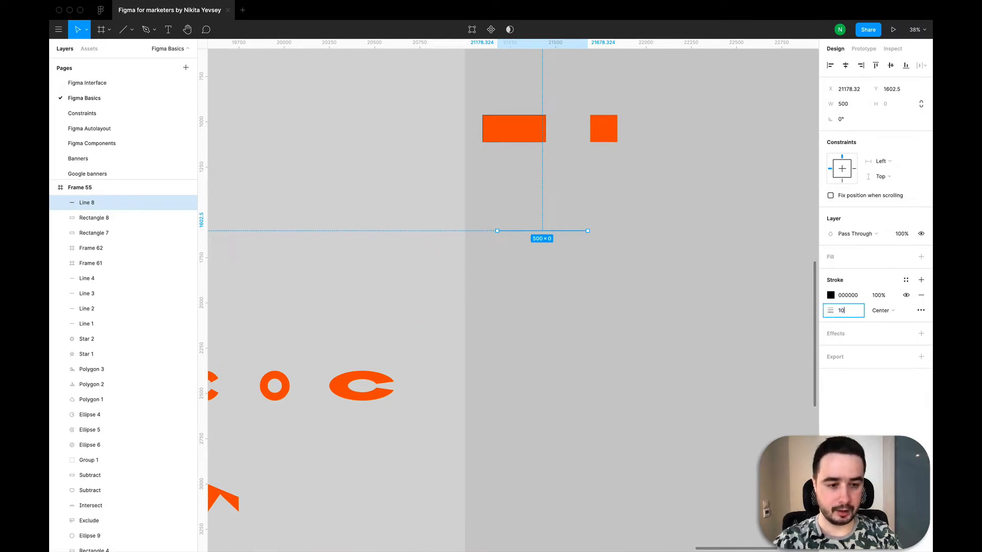
key("Return")
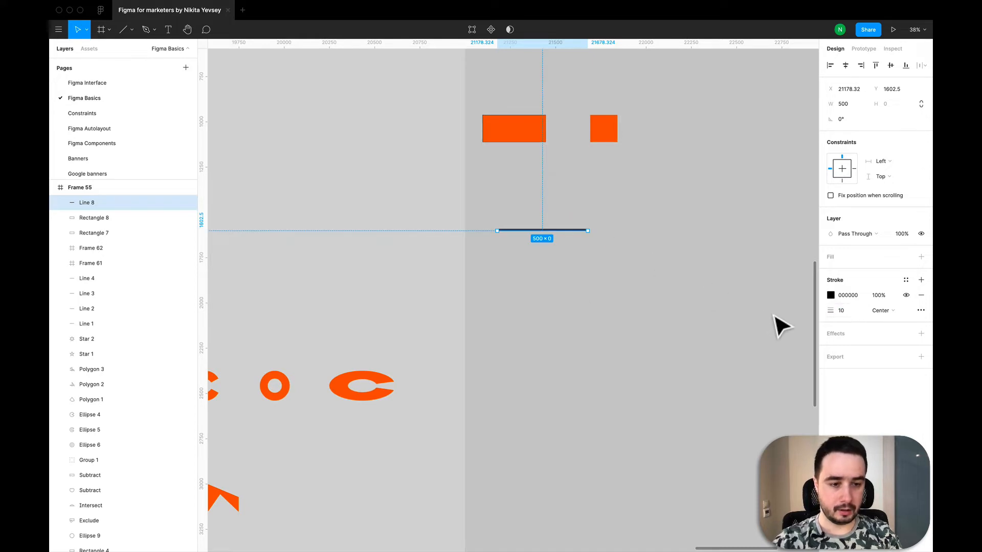
left_click(839, 312)
type("20")
key("Return")
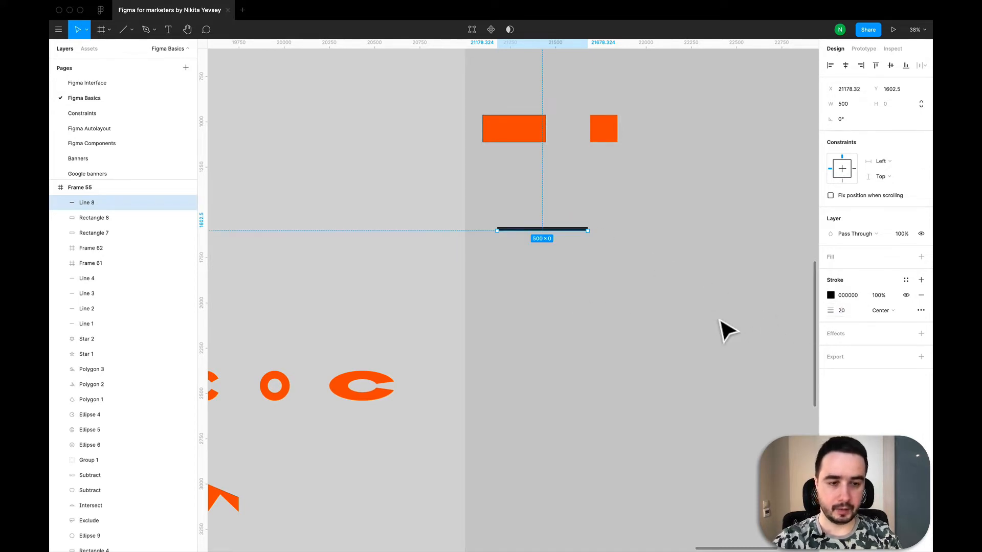
left_click(851, 311)
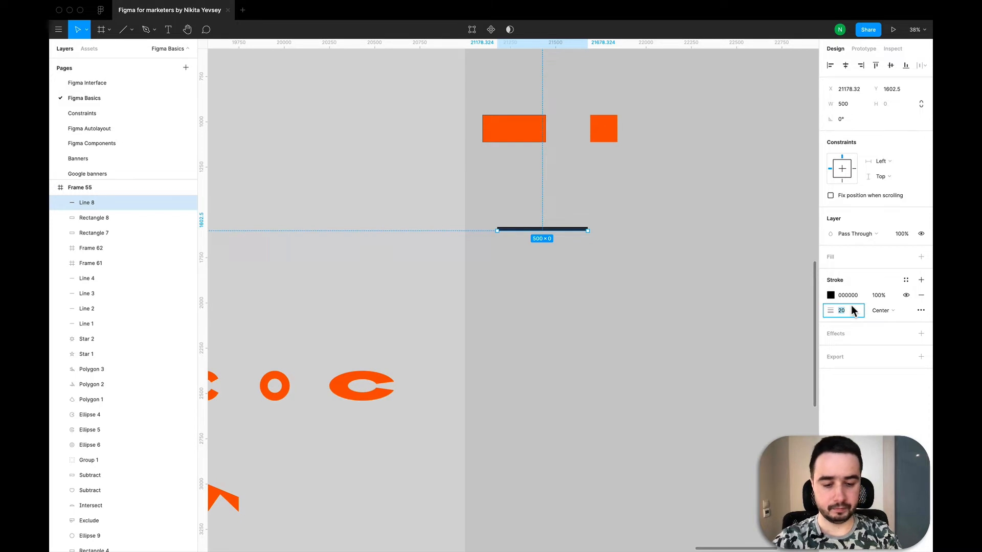
type("30")
key("Return")
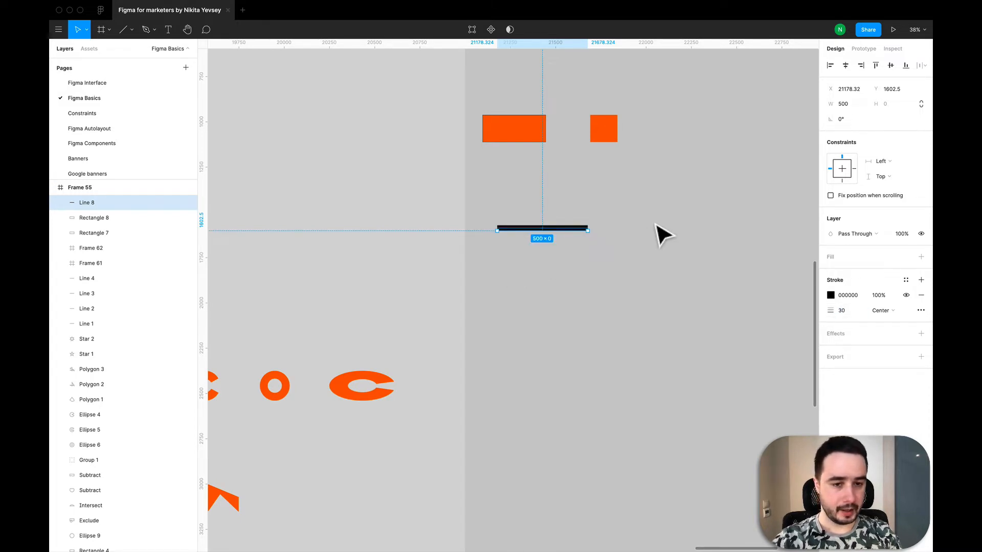
- Move the line up and left to X 21097, Y 1553, flush with the wide rectangle's left edge
left_click(662, 235)
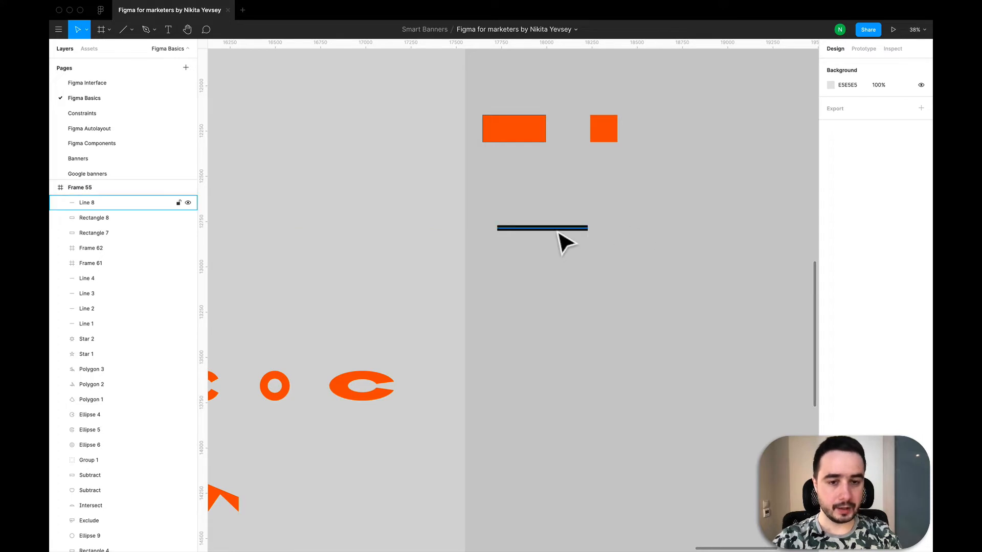
mouse_move(559, 231)
left_mouse_down()
mouse_move(537, 233)
mouse_move(543, 224)
left_mouse_up()
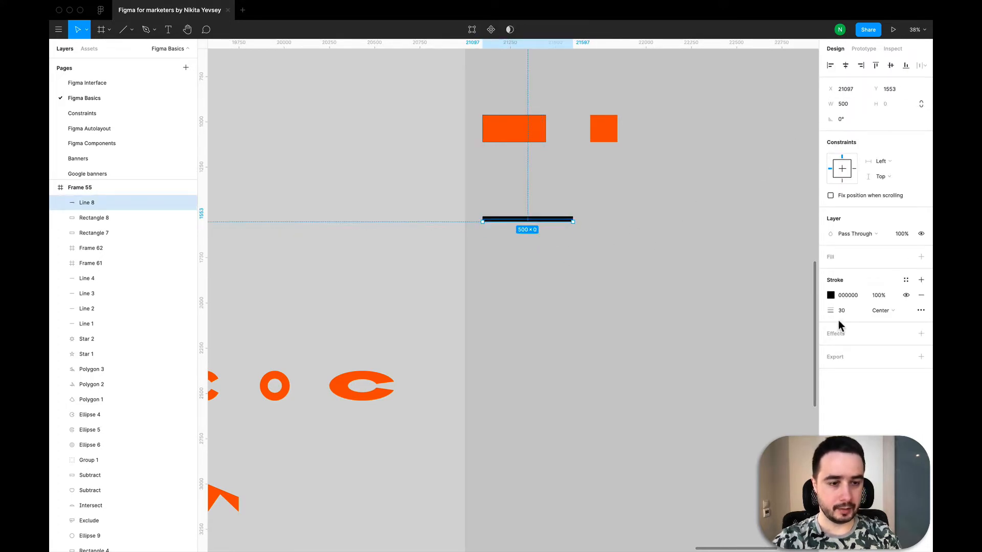
- Edit the line's points to give only its left endpoint a round cap, and leave the point editing
scroll(566, 248, "up", 5)
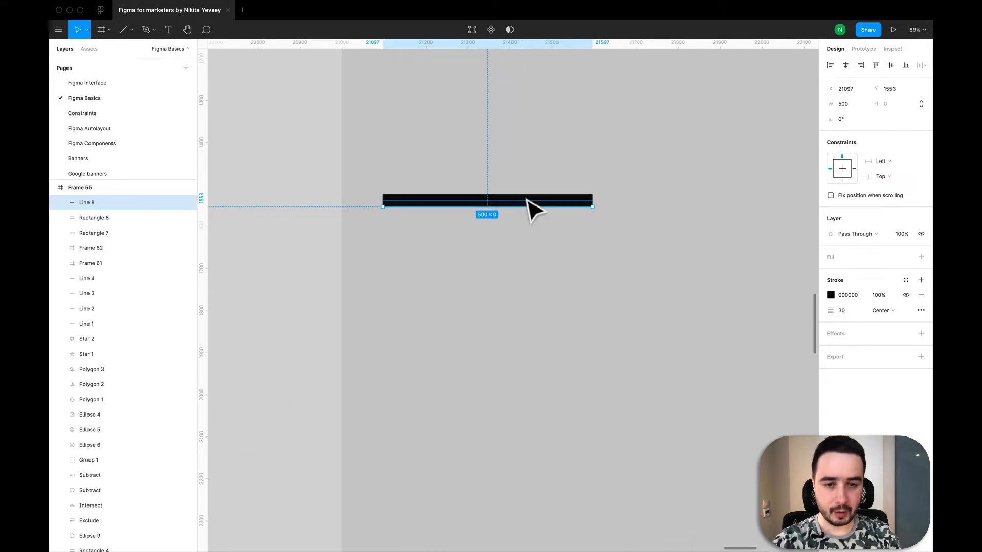
scroll(530, 206, "up", 2)
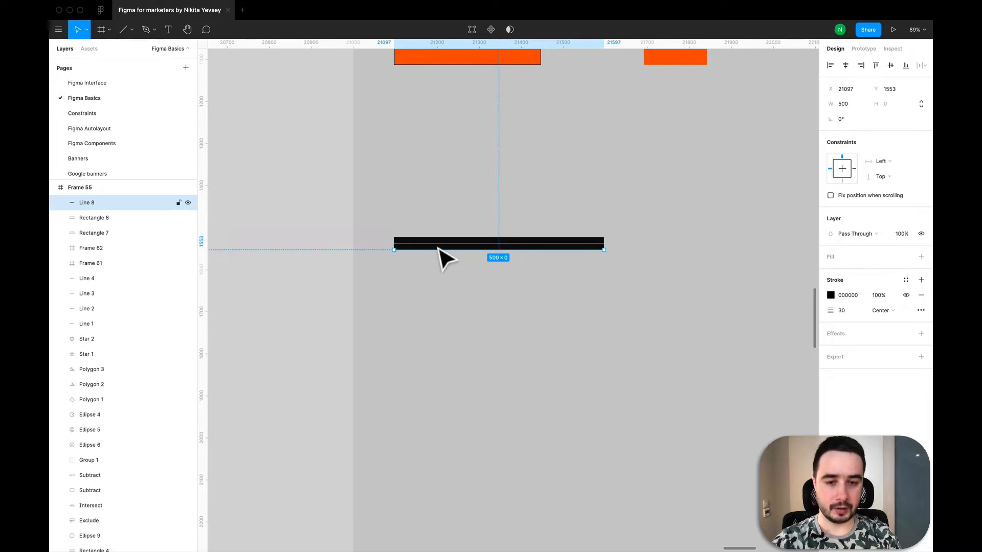
scroll(443, 258, "up", 3)
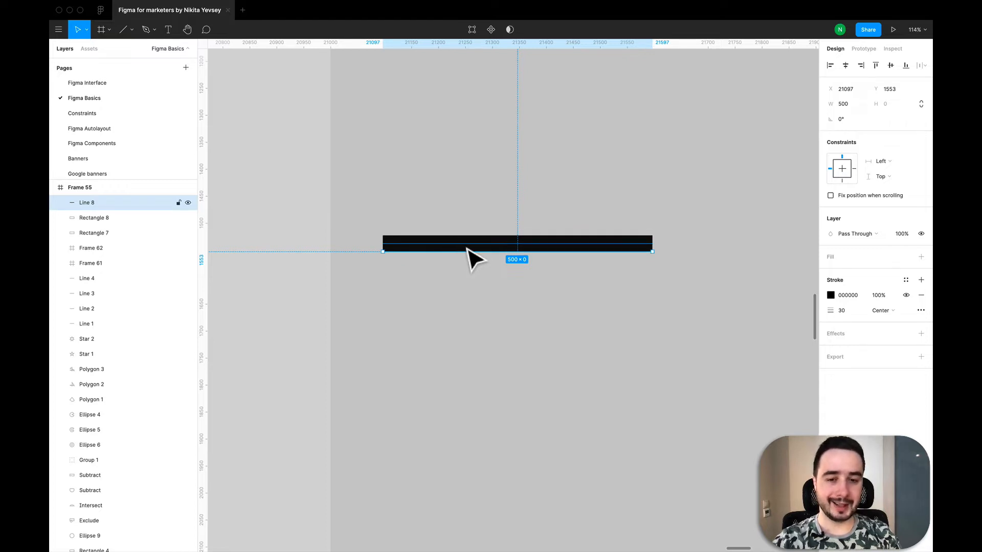
double_click(552, 248)
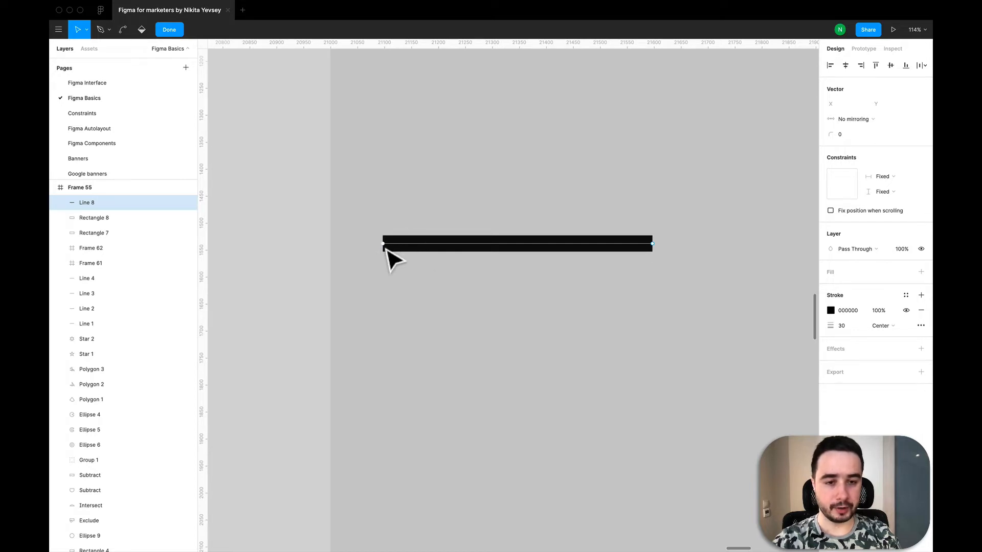
left_click(383, 245)
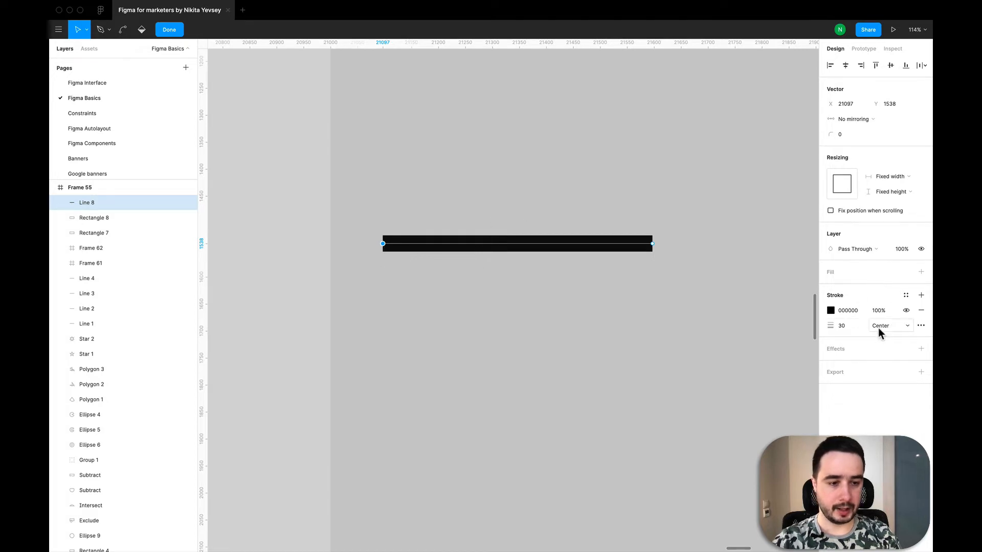
left_click(921, 326)
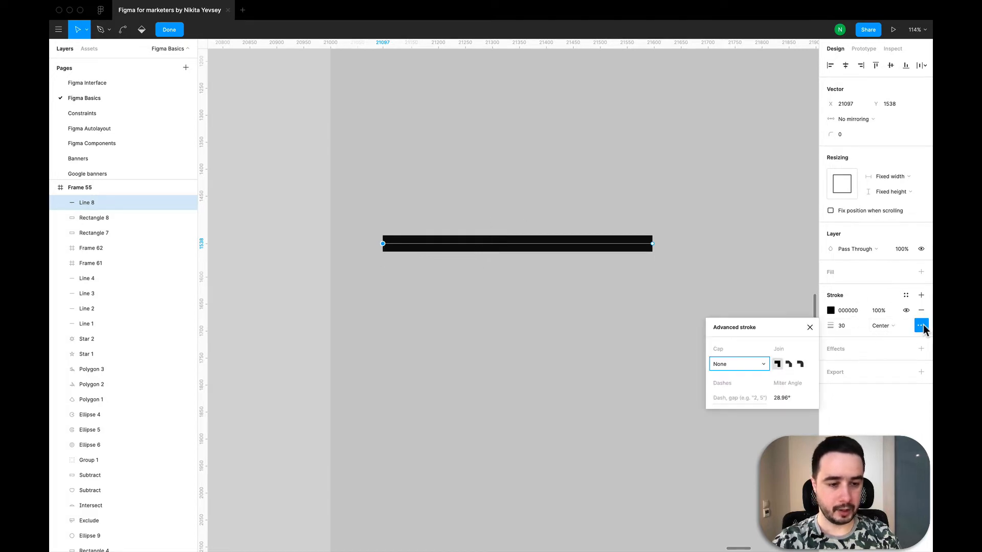
left_click(764, 365)
left_click(756, 374)
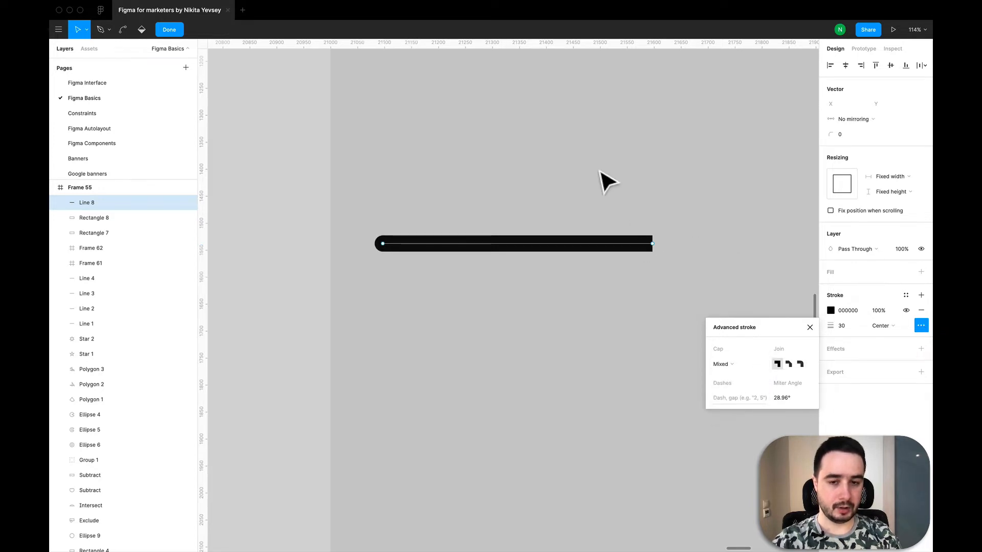
key("Escape")
scroll(601, 173, "down", 5)
left_click(604, 248)
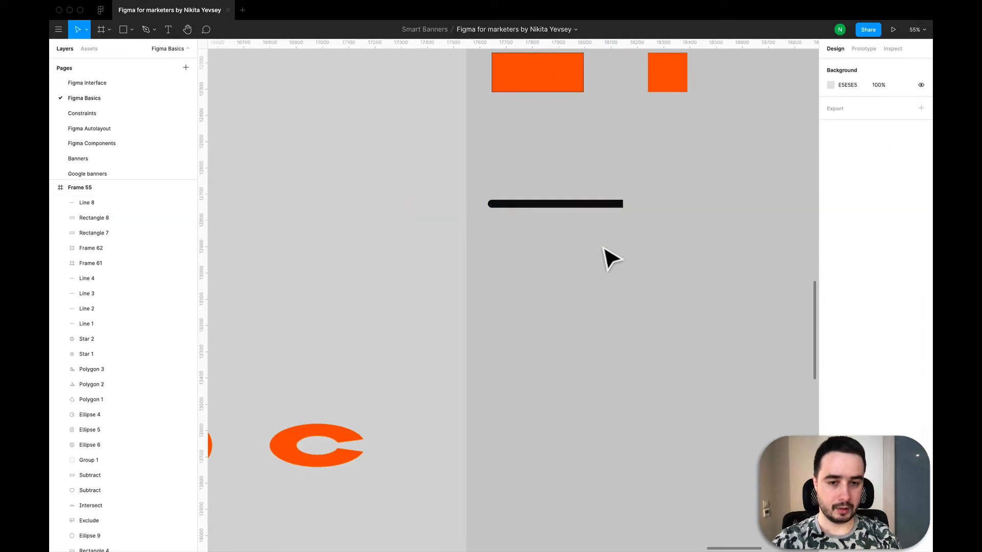
scroll(605, 249, "up", 4)
scroll(603, 253, "down", 3)
scroll(583, 240, "up", 5)
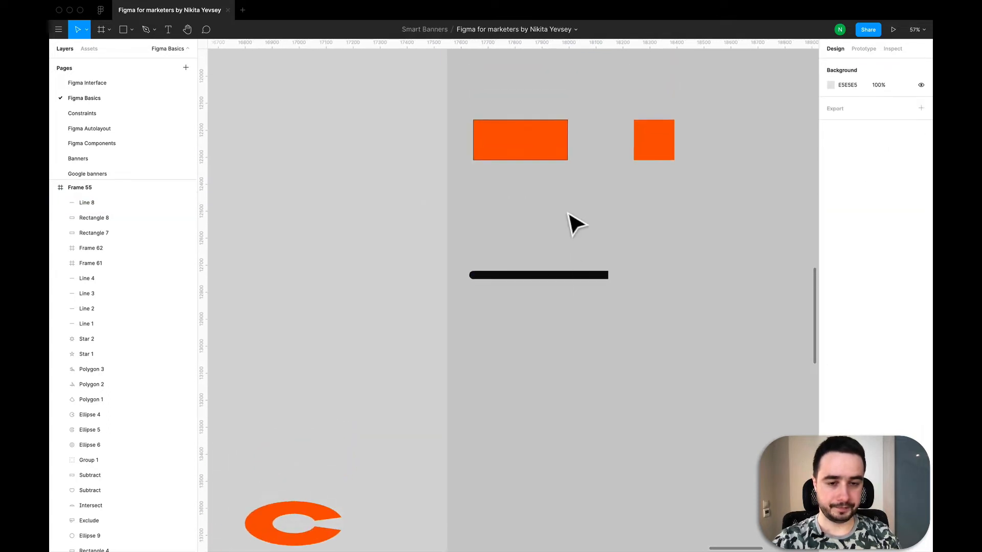
left_click(560, 282)
scroll(562, 294, "up", 3)
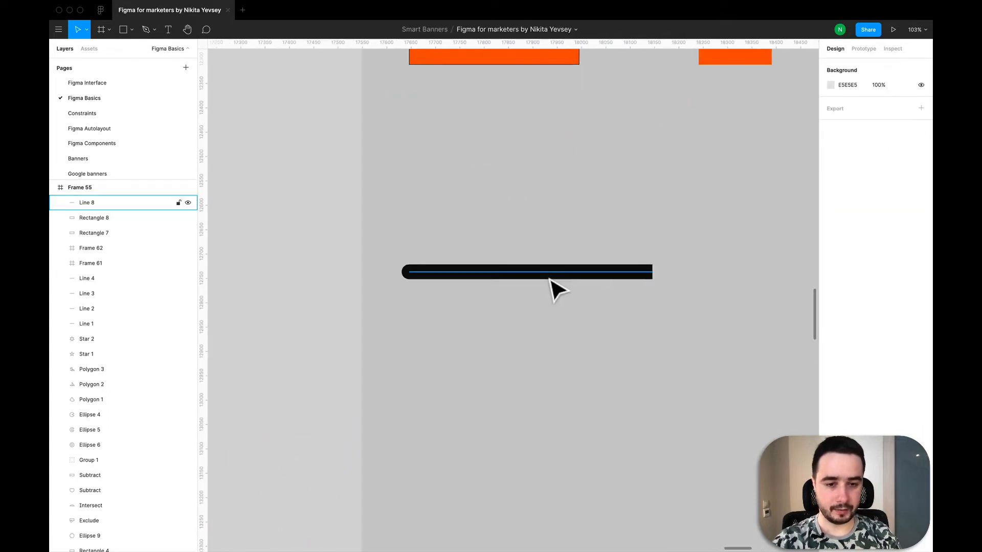
- Try the Square, Round and Line arrow caps on both ends of the horizontal line, settling on Square
left_click(556, 278)
left_click(921, 310)
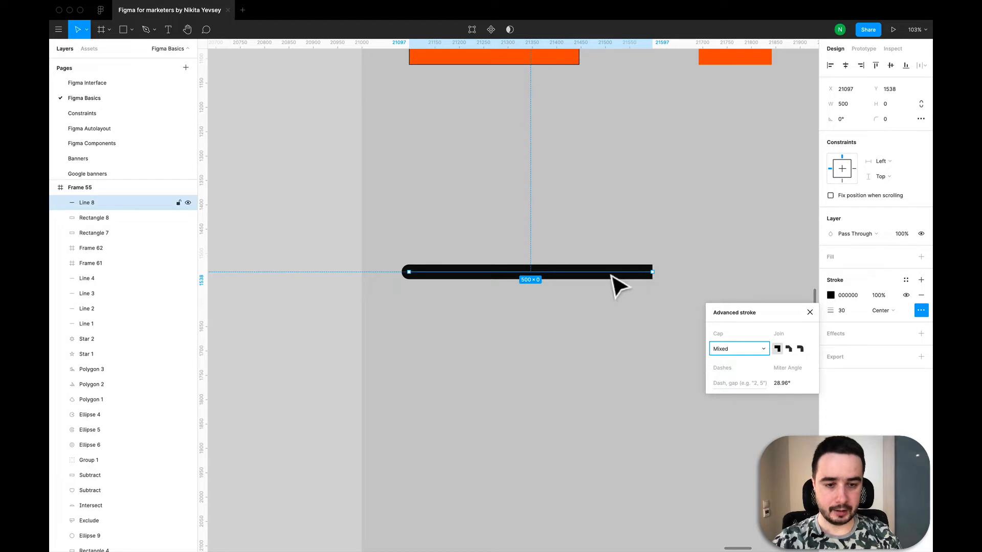
left_click(731, 350)
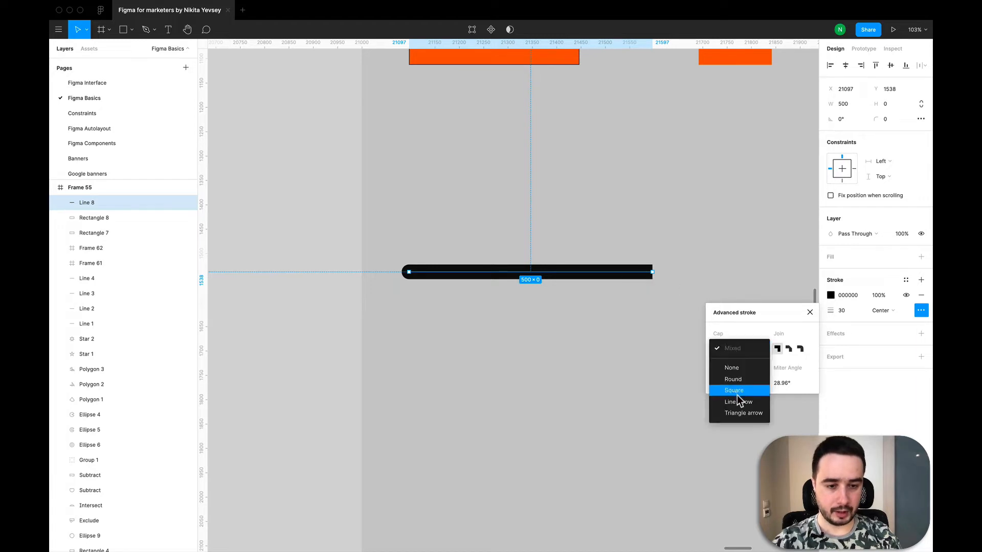
left_click(737, 395)
left_click(742, 346)
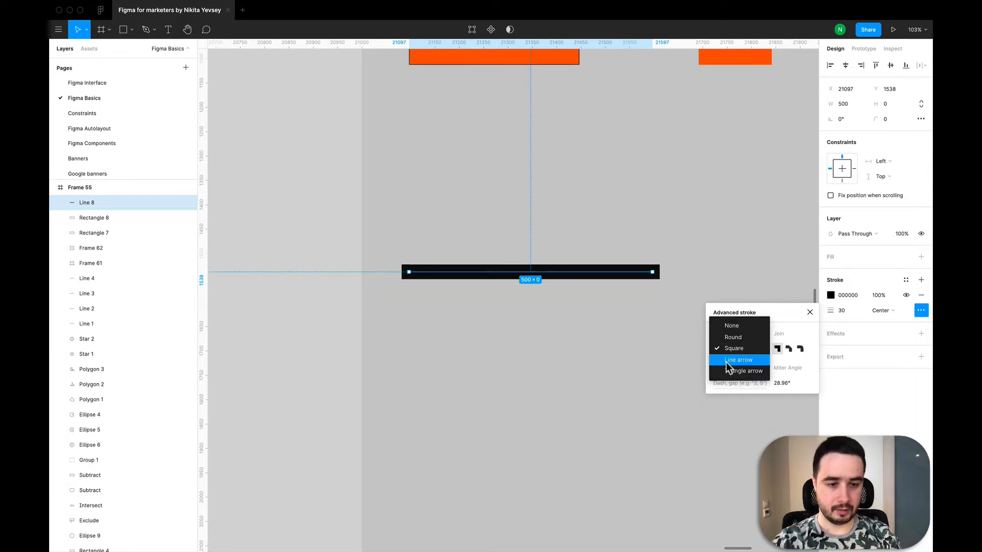
left_click(732, 337)
left_click(732, 348)
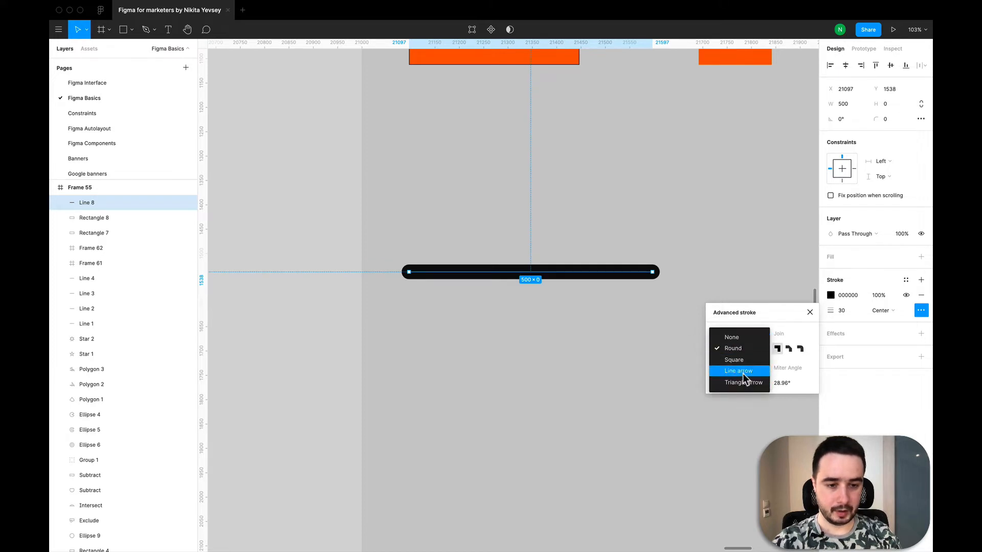
left_click(743, 373)
left_click(747, 347)
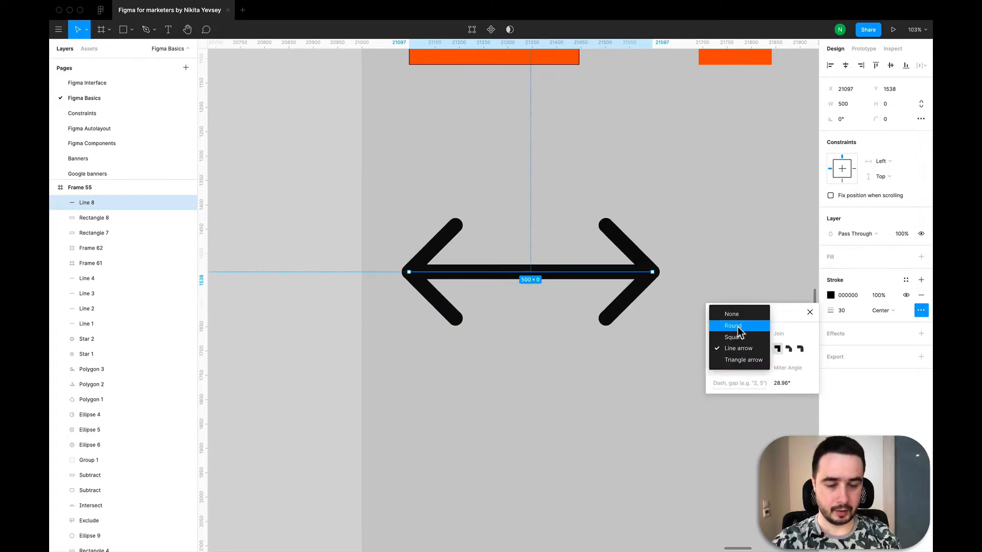
left_click(738, 328)
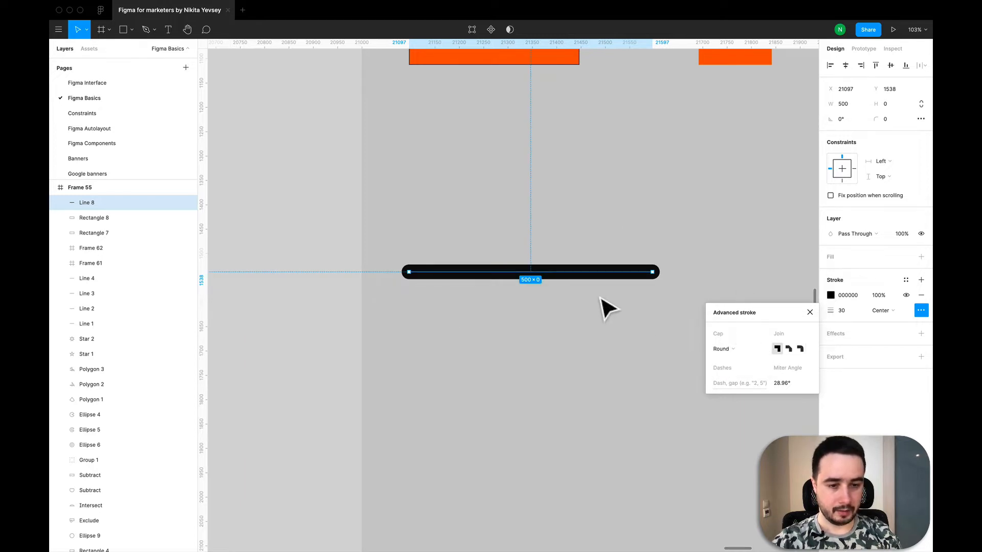
left_click(742, 349)
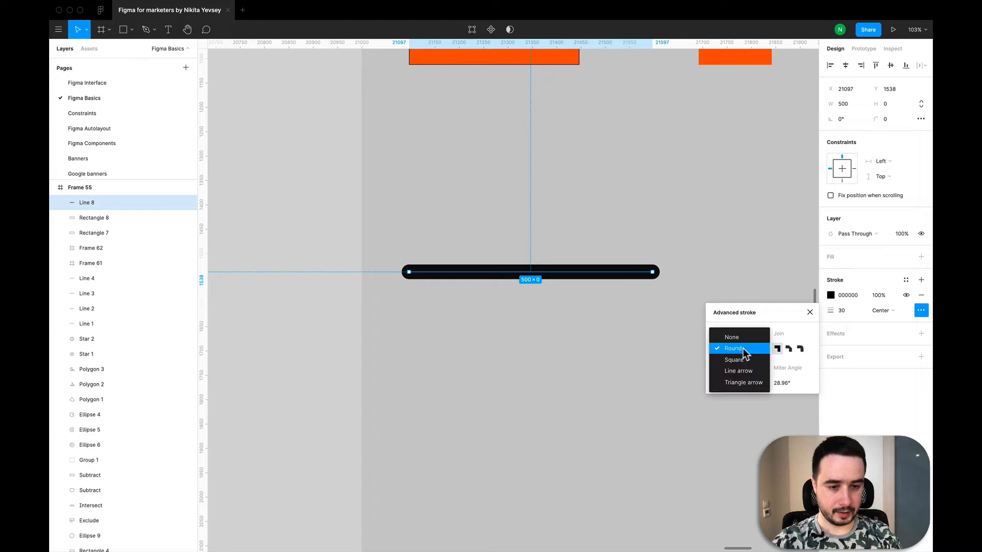
left_click(744, 356)
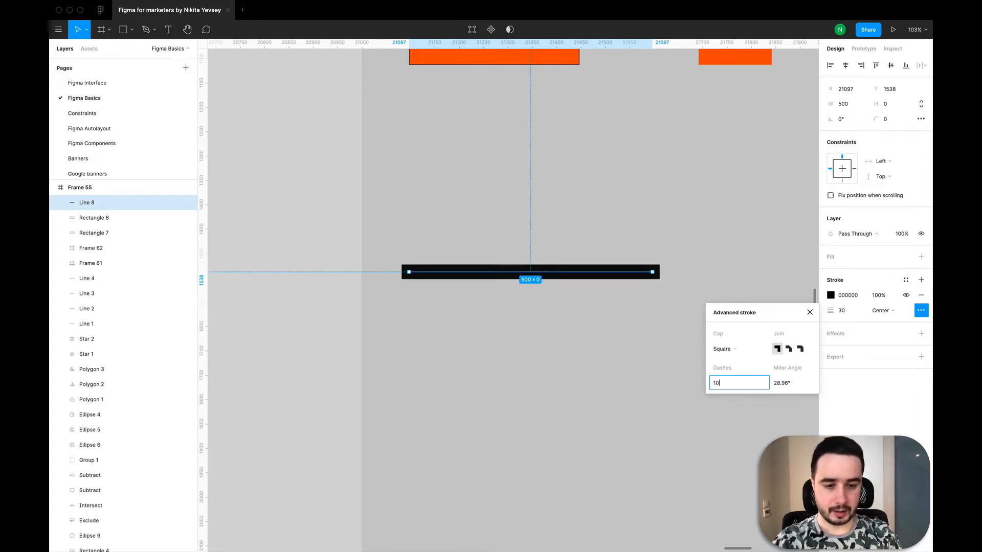
- Make the line dashed, trying a dash and gap of 10, 10 and settling on 50, 50
type("0")
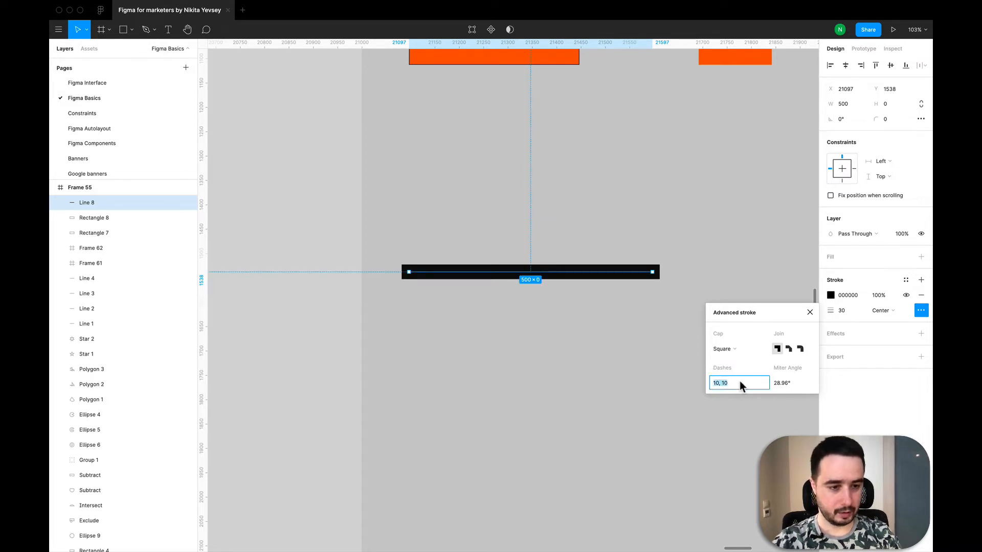
type("50")
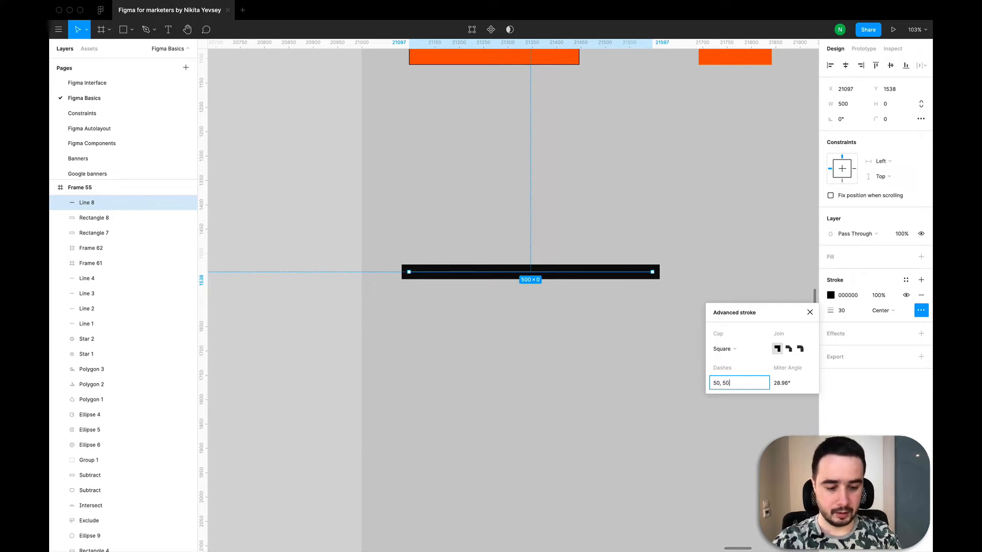
type(", 50")
key("Return")
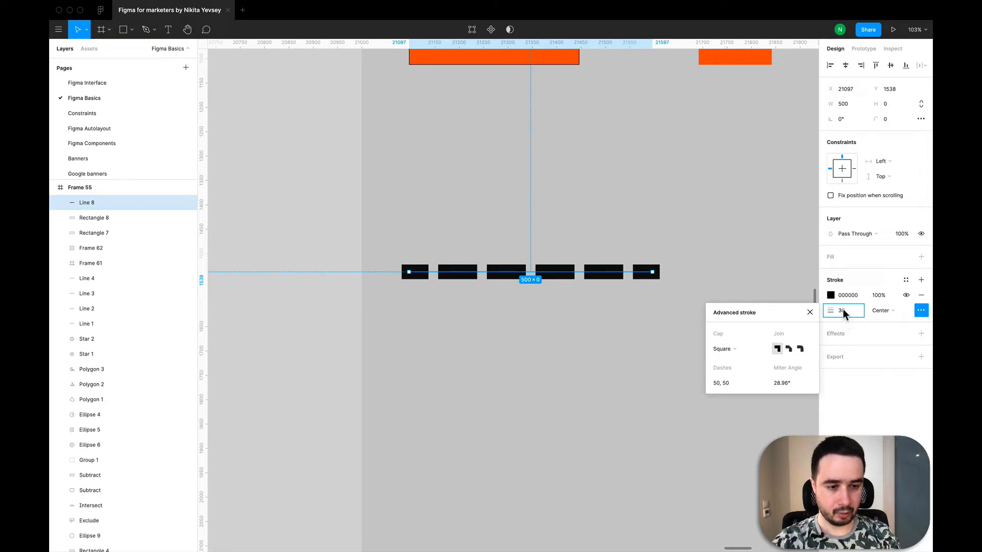
- Thin the dashed line's stroke to 1 and examine its dashes up close
type("1")
key("Return")
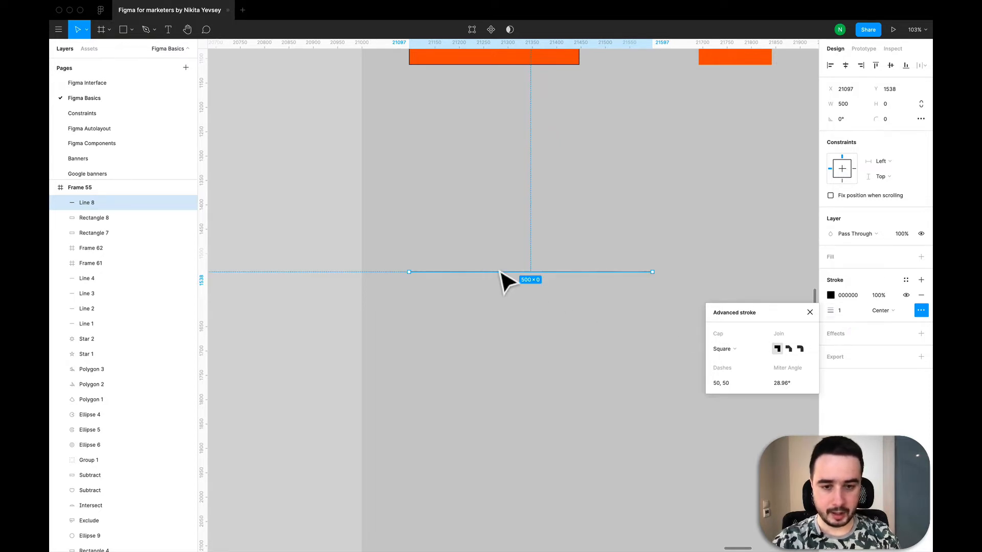
scroll(504, 280, "up", 3)
scroll(504, 281, "up", 5)
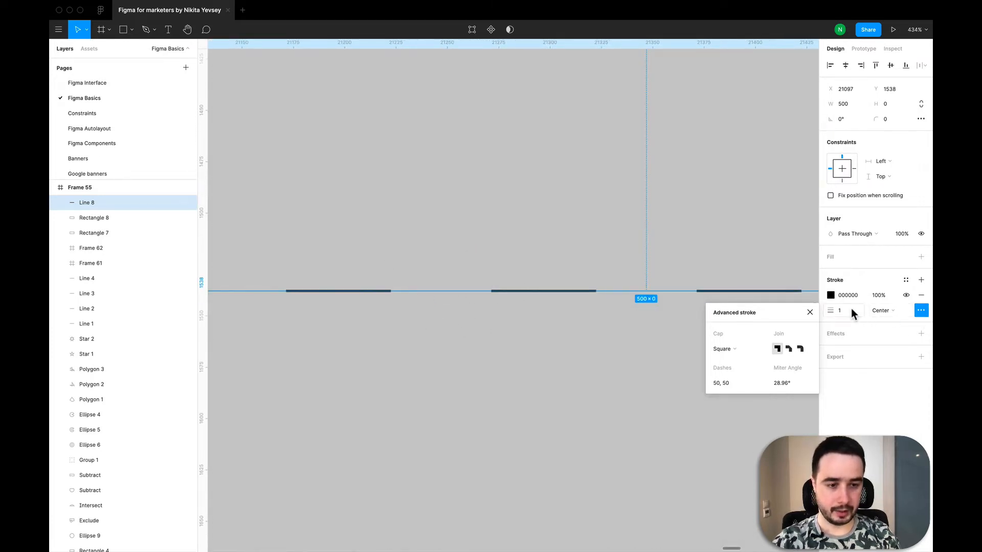
- Set the dashed line's stroke thickness to 10 and examine the dash at its left endpoint
type("10")
key("Return")
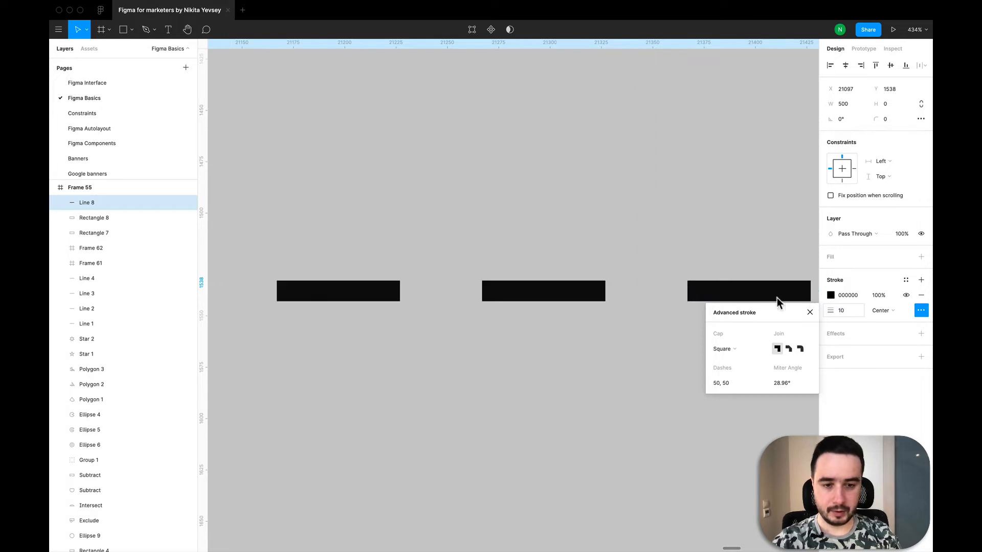
scroll(507, 253, "down", 3)
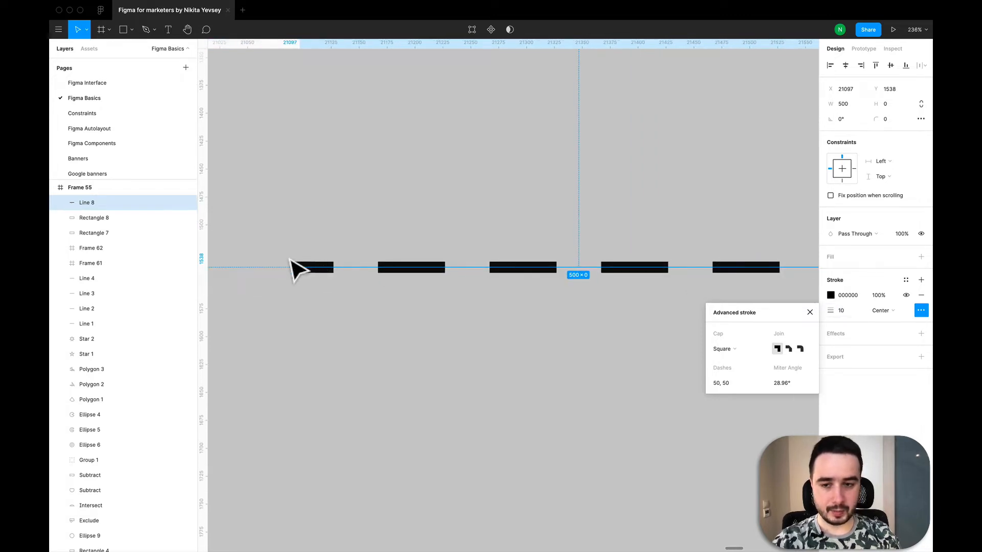
scroll(299, 288, "up", 2)
scroll(300, 285, "up", 10)
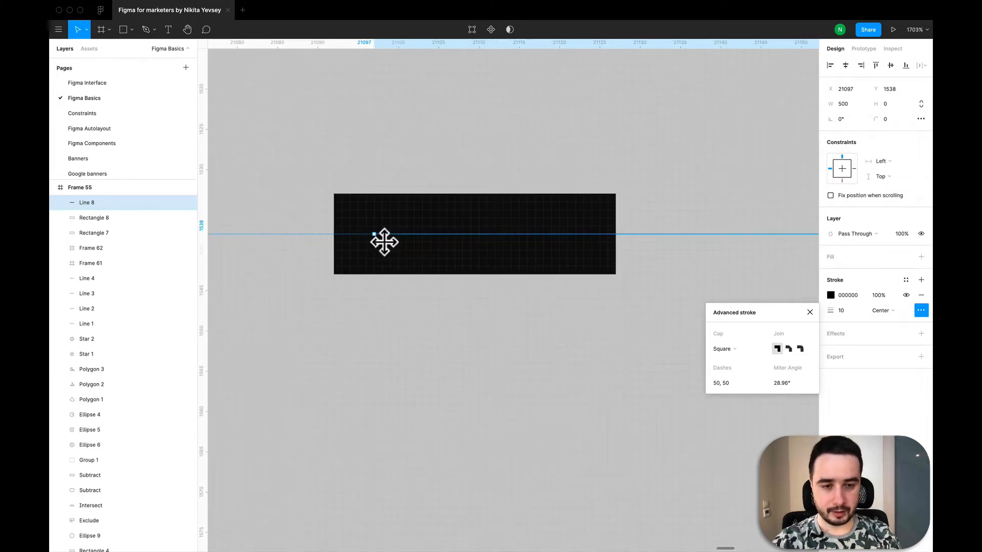
scroll(384, 241, "down", 2)
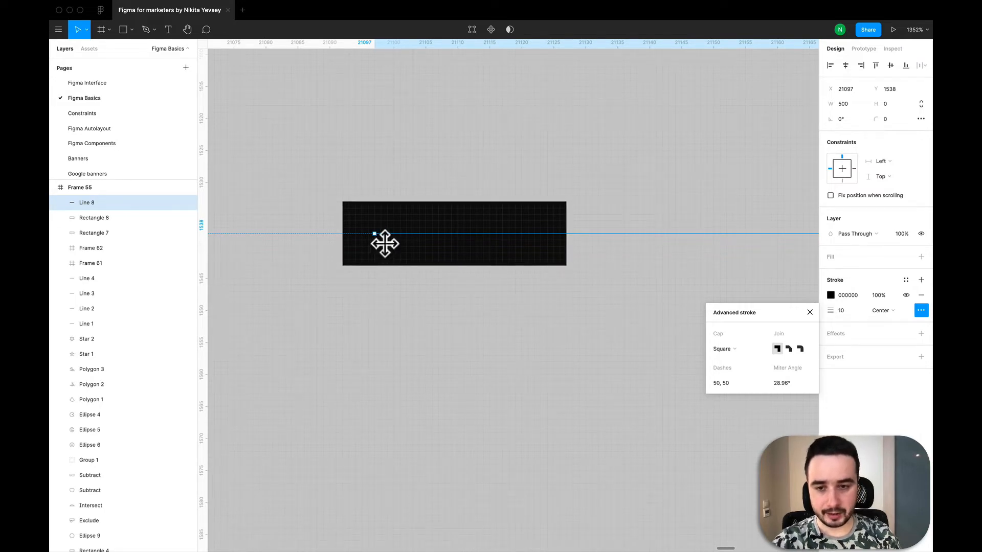
scroll(384, 242, "up", 3)
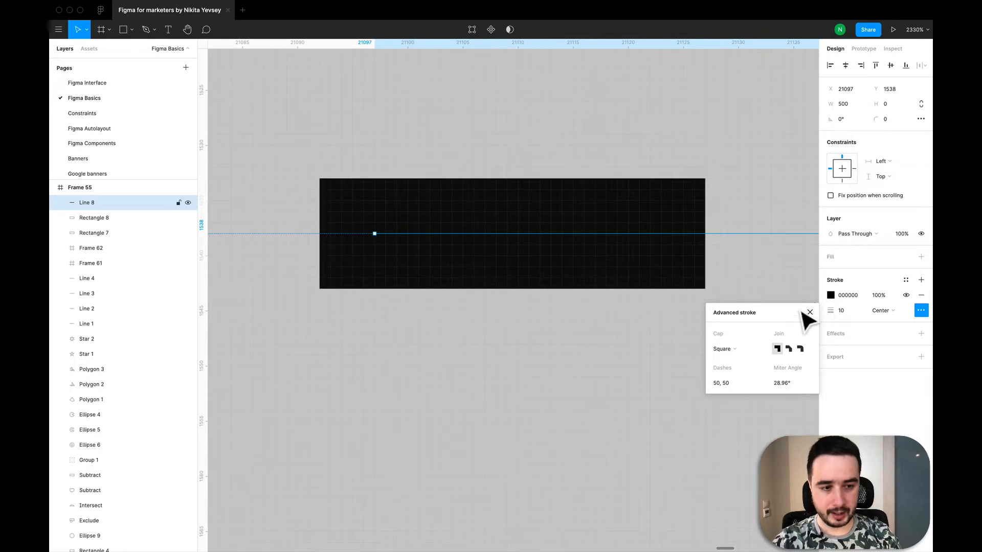
- Set the dashed line's stroke thickness to 20 and examine the lengths of its dashes and gaps
left_click(842, 311)
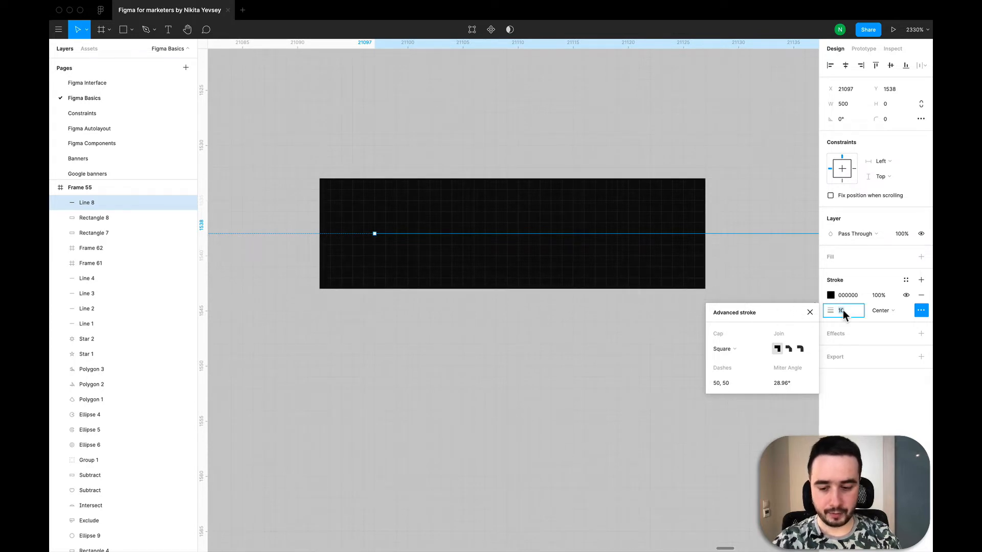
type("20")
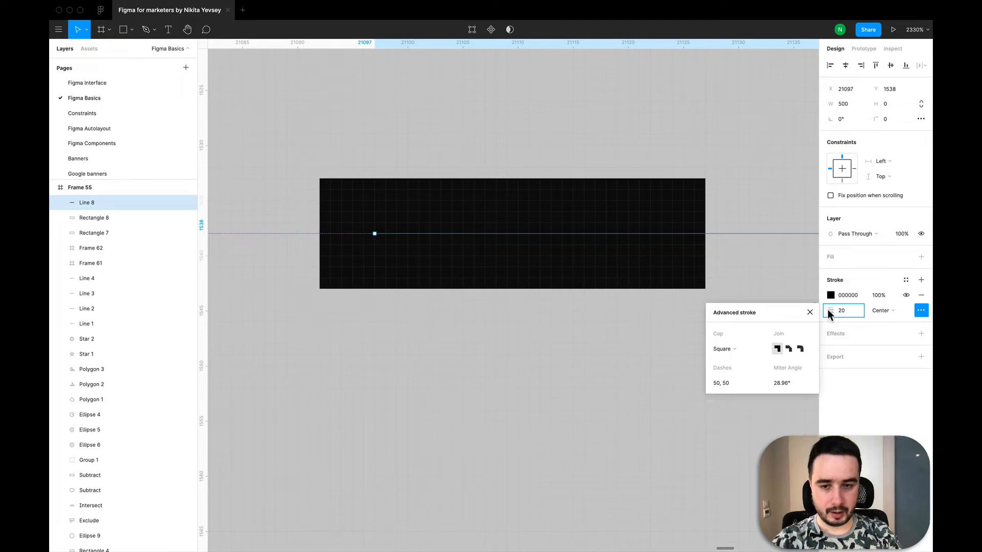
key("Return")
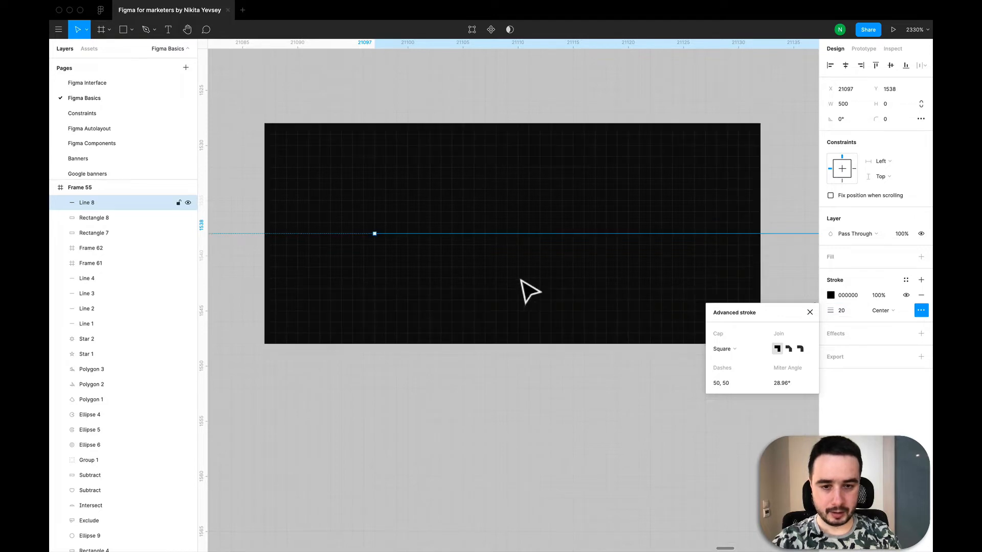
scroll(526, 291, "down", 3)
scroll(527, 292, "down", 3)
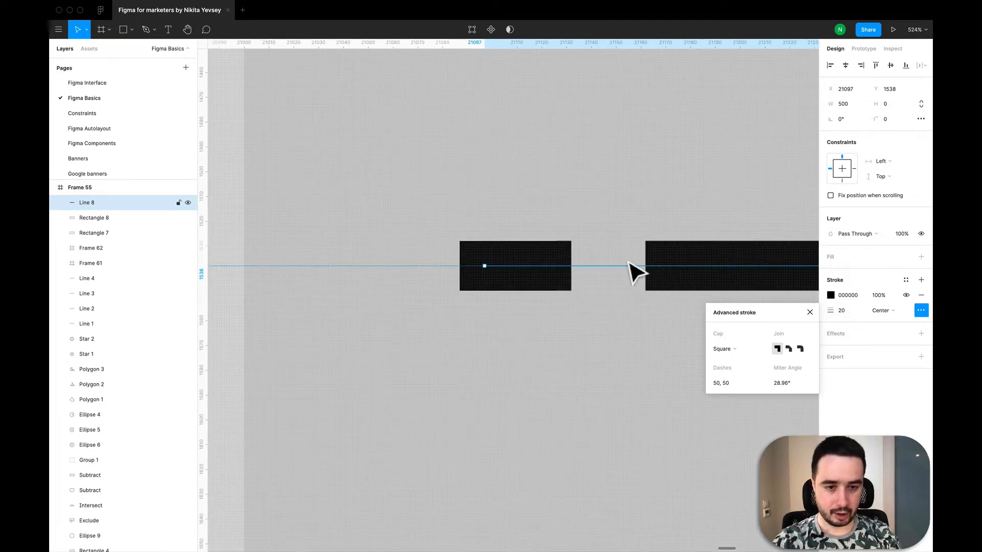
scroll(617, 280, "right", 3)
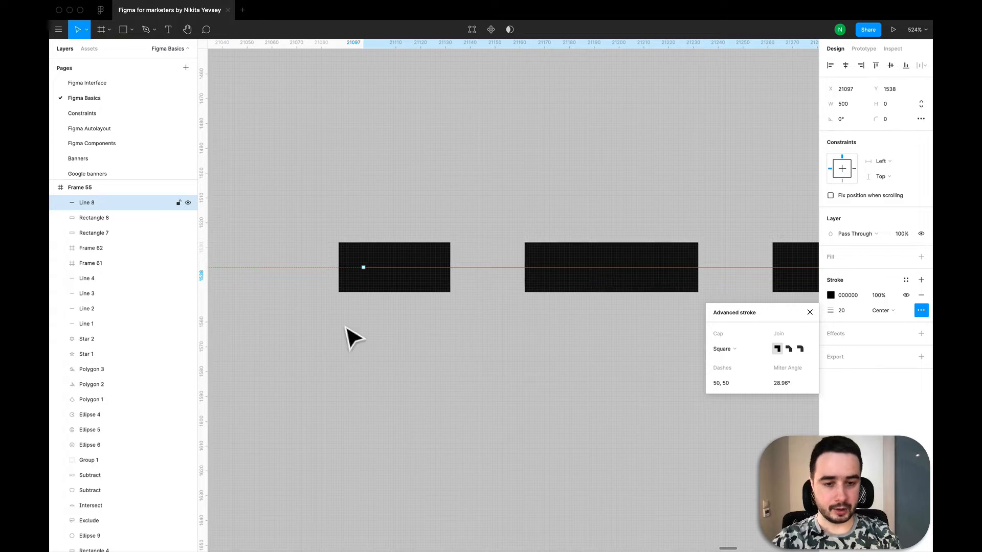
scroll(352, 337, "down", 3)
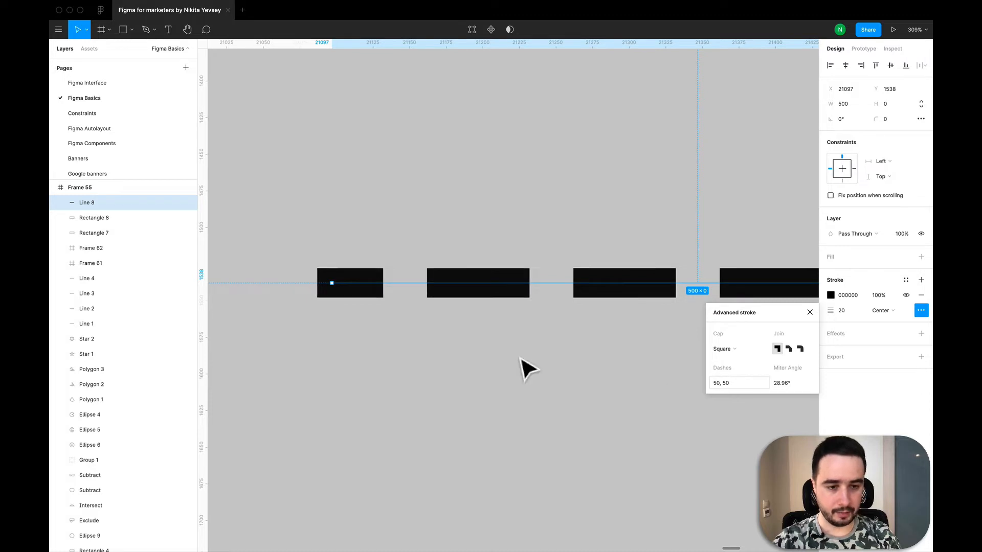
- Set the dashed line's stroke thickness to 30
scroll(526, 367, "down", 2)
scroll(527, 367, "down", 3)
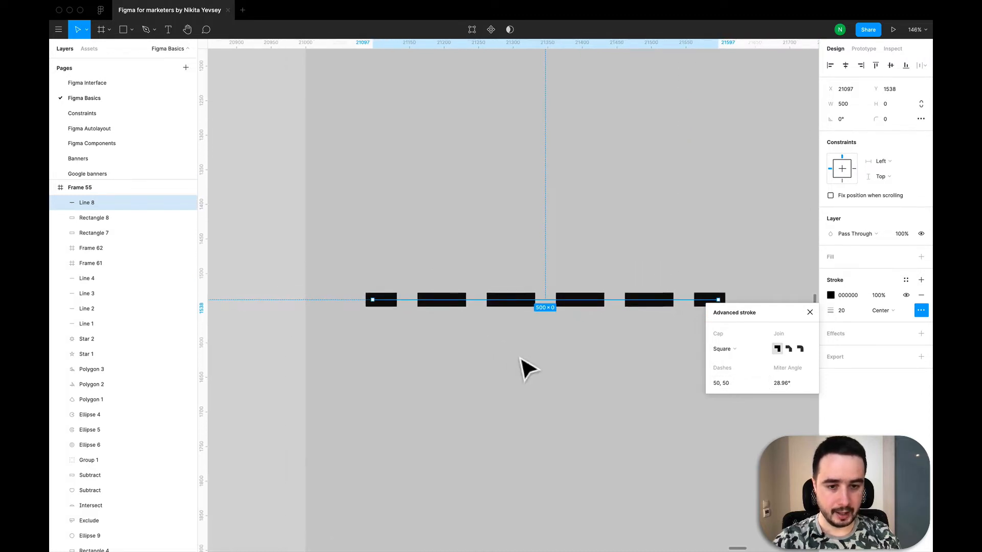
scroll(521, 358, "down", 3)
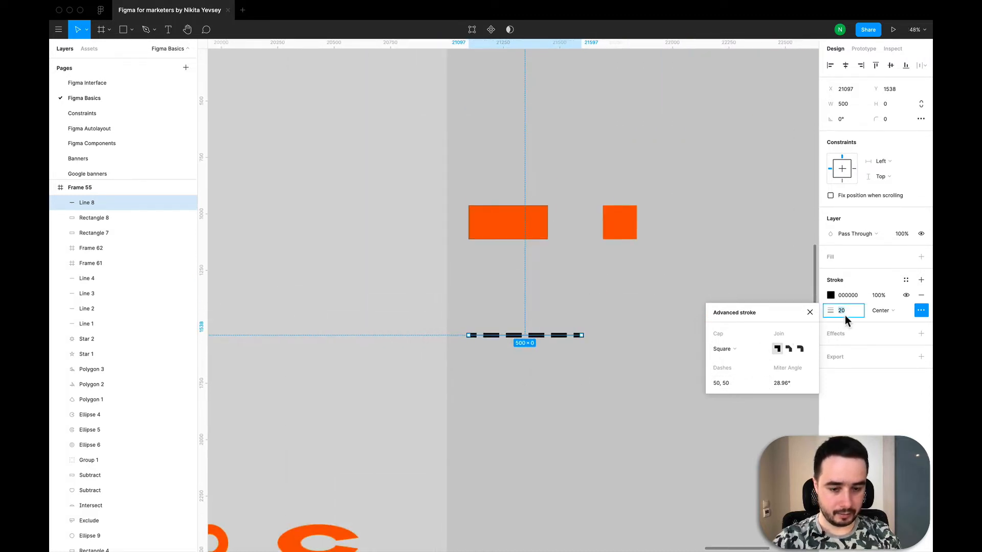
type("30")
key("Return")
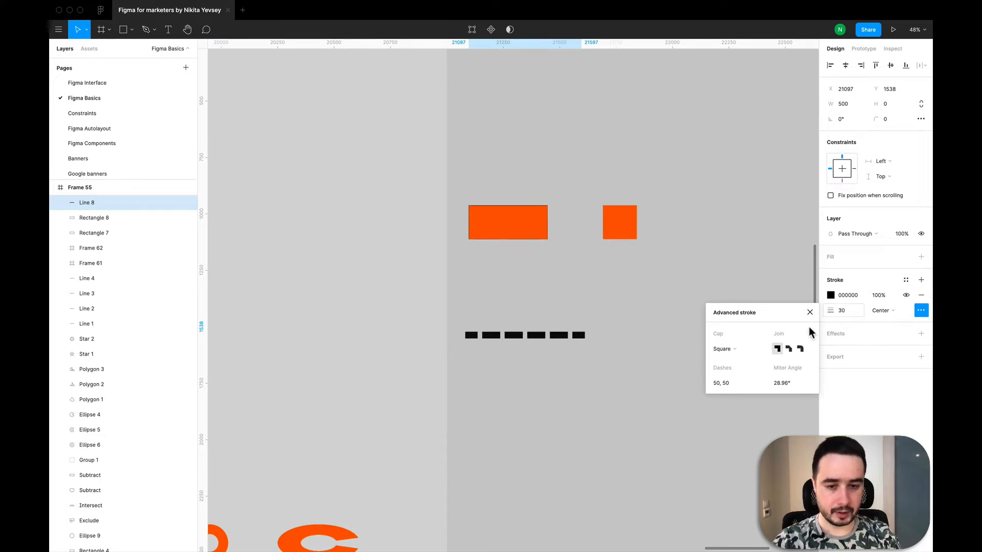
- Widen the gaps of the dashed line, trying 50, 80 and settling on 50, 120
left_click(732, 387)
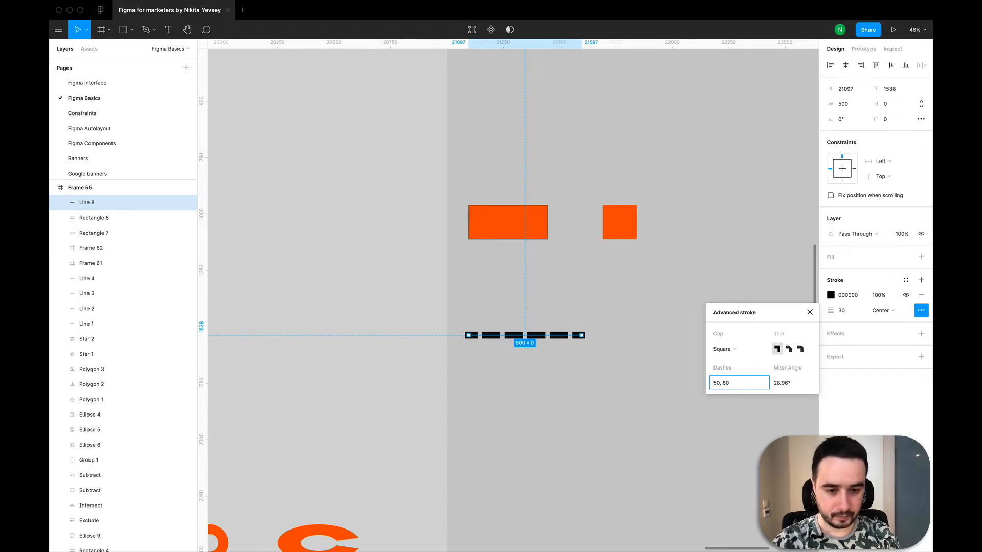
key("Return")
left_click(722, 383)
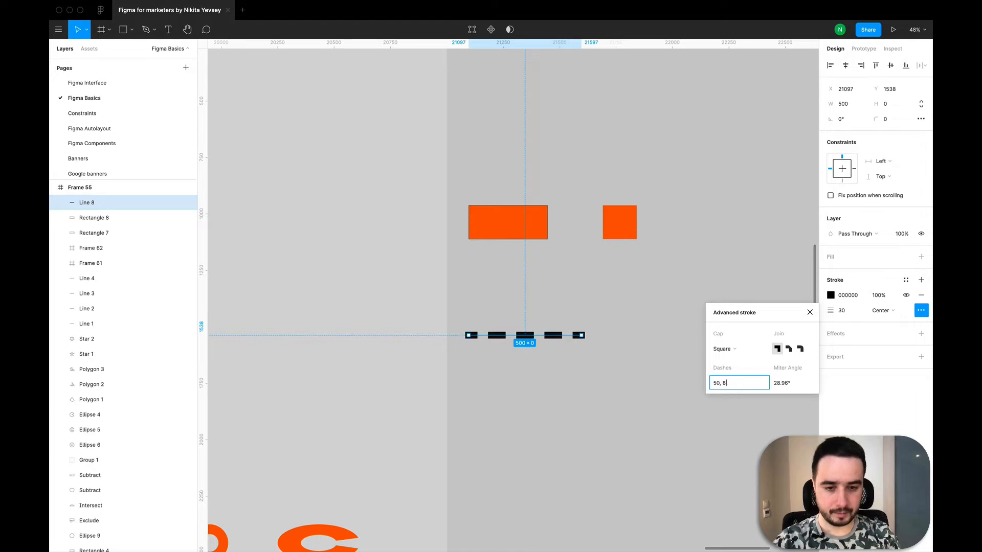
key("Return")
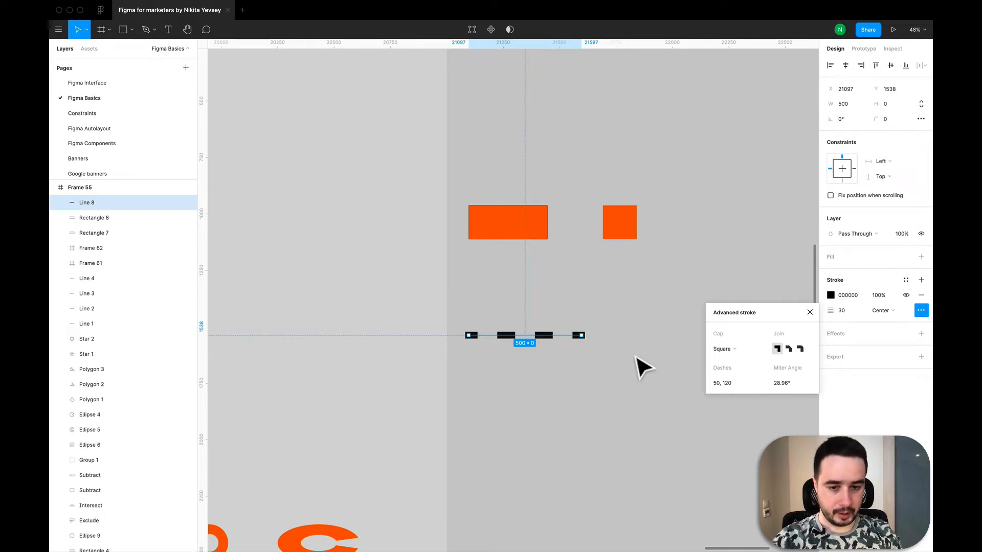
- Duplicate the dashed line and place the copy to its right at X 21739, Y 1538
left_click(662, 355)
left_click(582, 338)
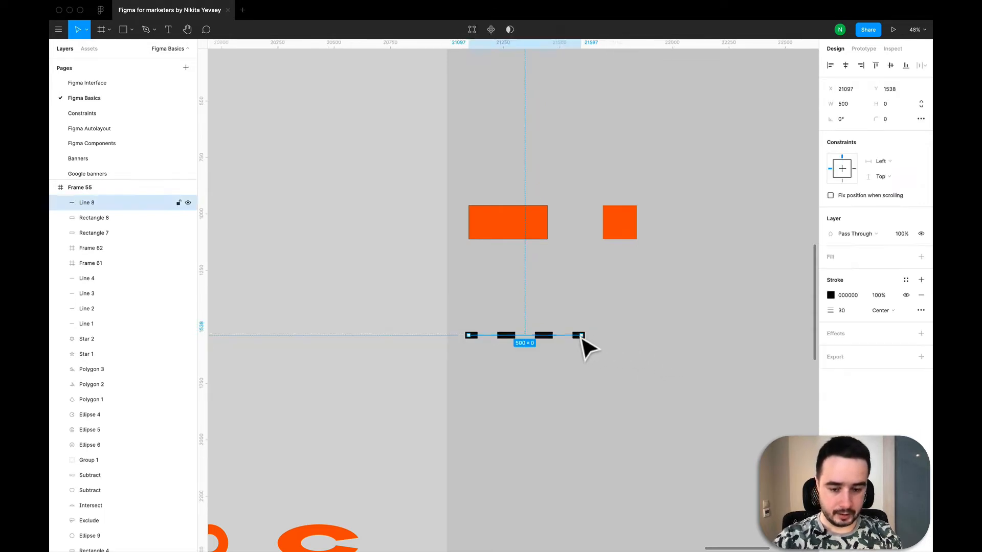
key("super+c")
key("super+v")
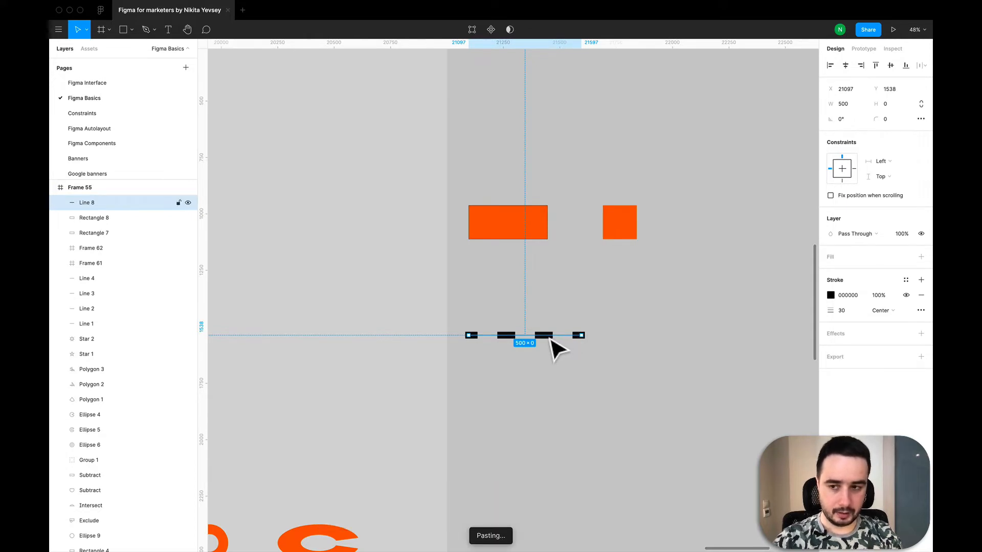
left_click_drag(551, 340, 703, 338)
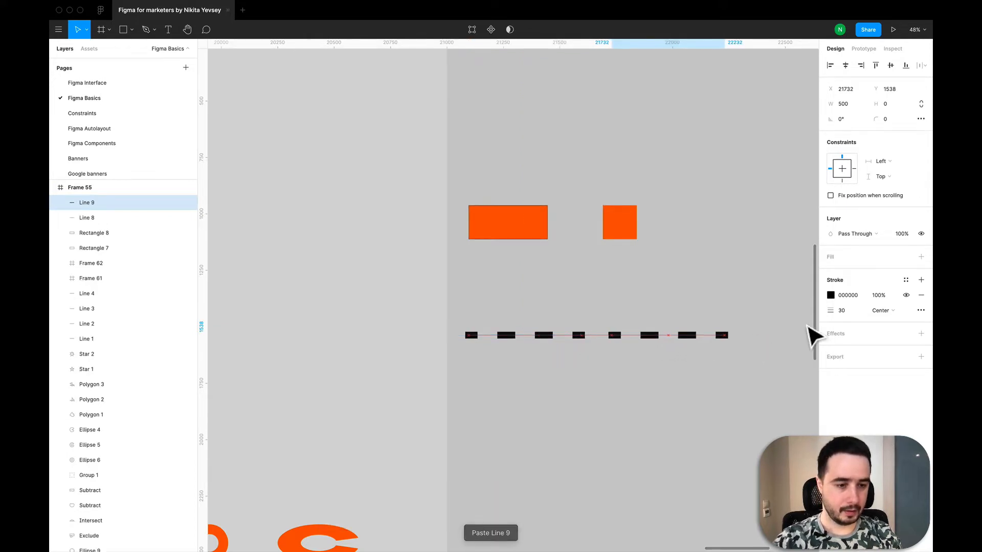
- Remove the dash pattern from the copied line so its stroke is solid
left_click(921, 310)
left_click(740, 383)
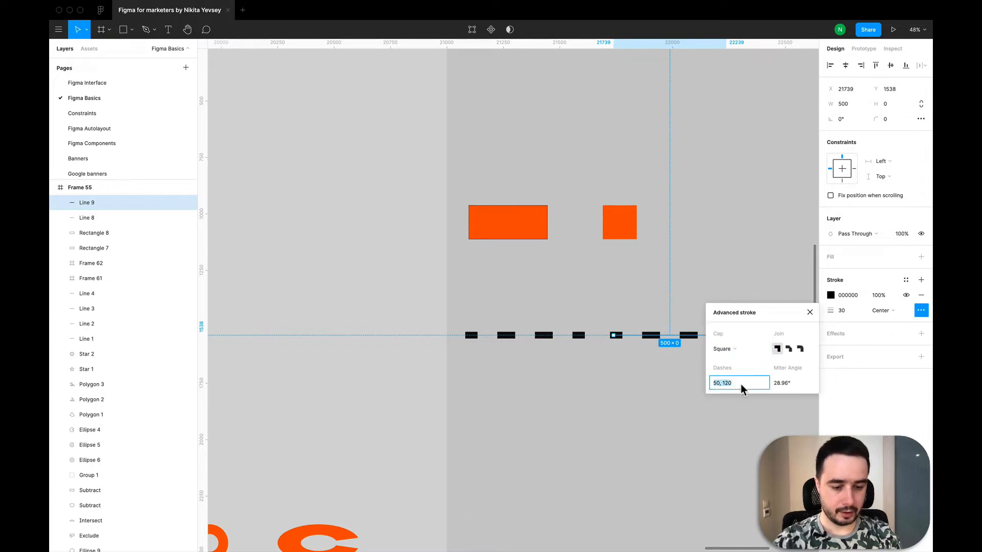
key("BackSpace")
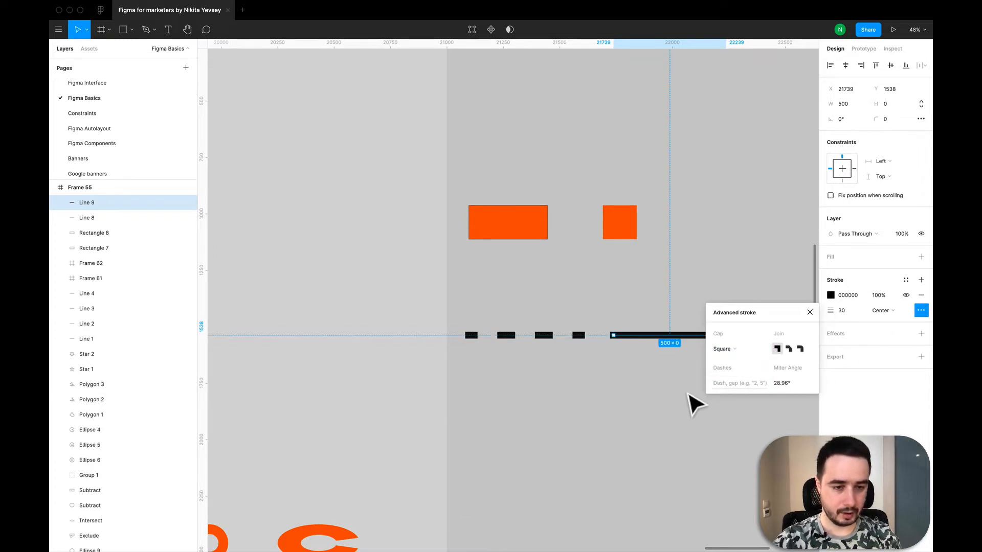
- Add a red D90C0C fill to the solid line beside the dashed one
left_click(672, 351)
scroll(671, 351, "right", 2)
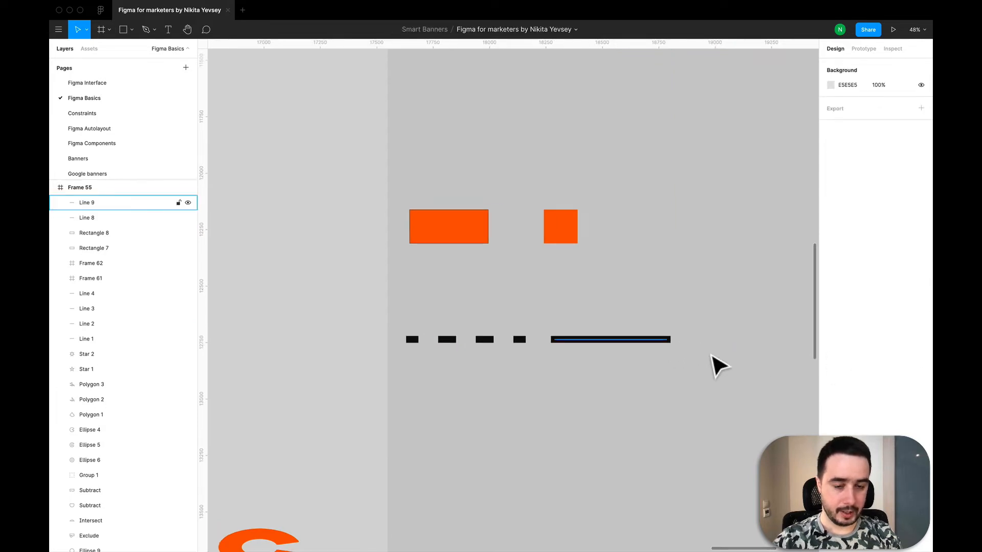
left_click(656, 341)
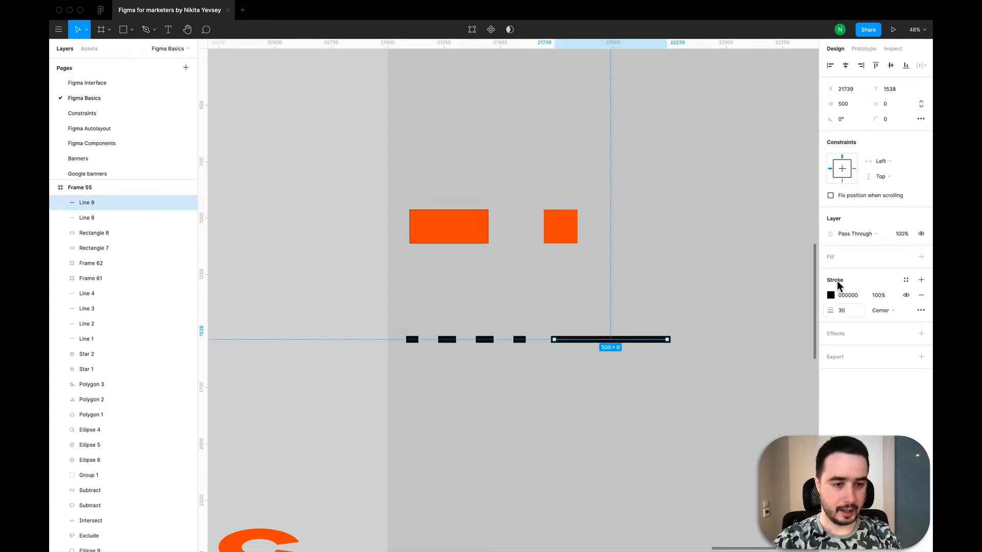
left_click(920, 257)
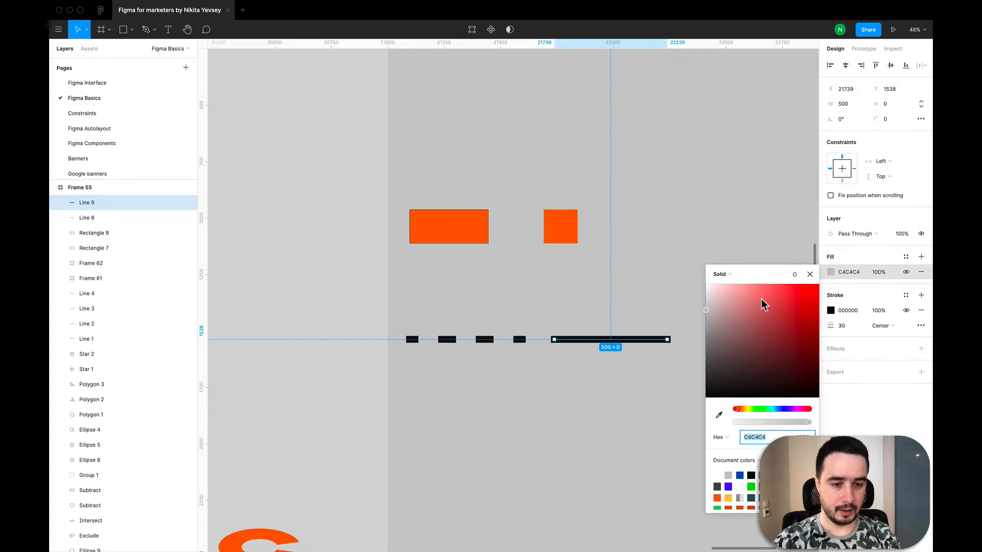
left_click(784, 291)
left_click_drag(784, 291, 790, 360)
left_click(812, 301)
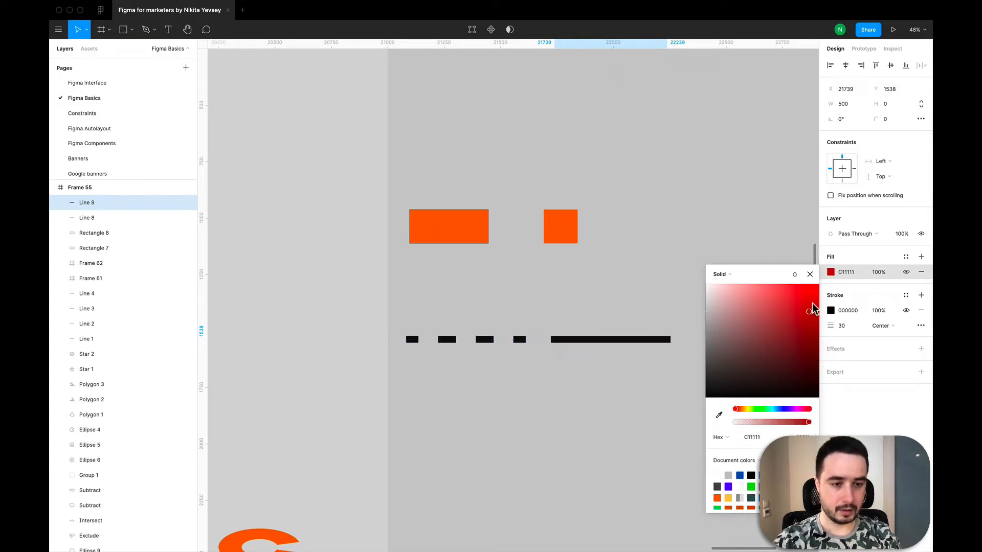
left_click(809, 275)
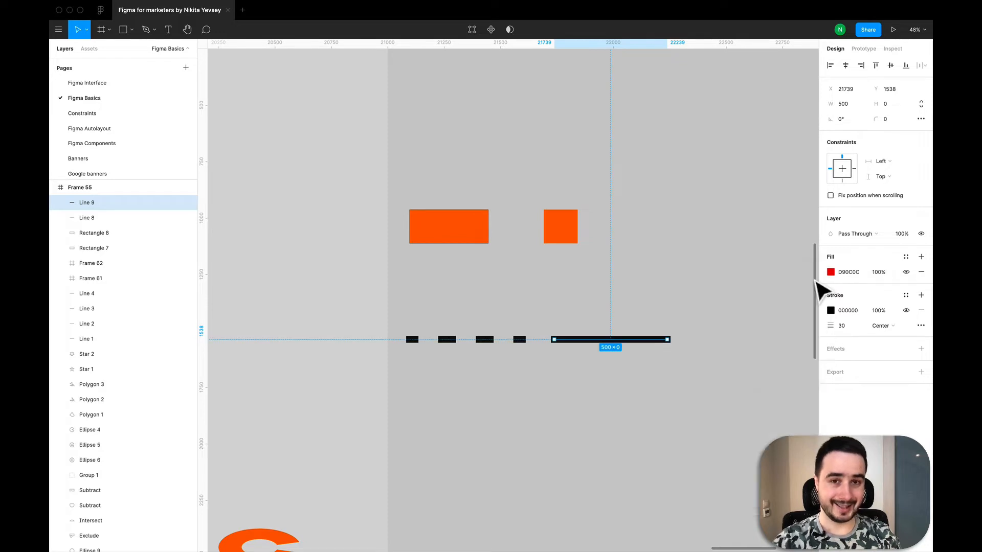
- Recolour the solid line's stroke, trying red and settling on orange FF6600 sampled from the wide rectangle with the eyedropper
left_click(831, 310)
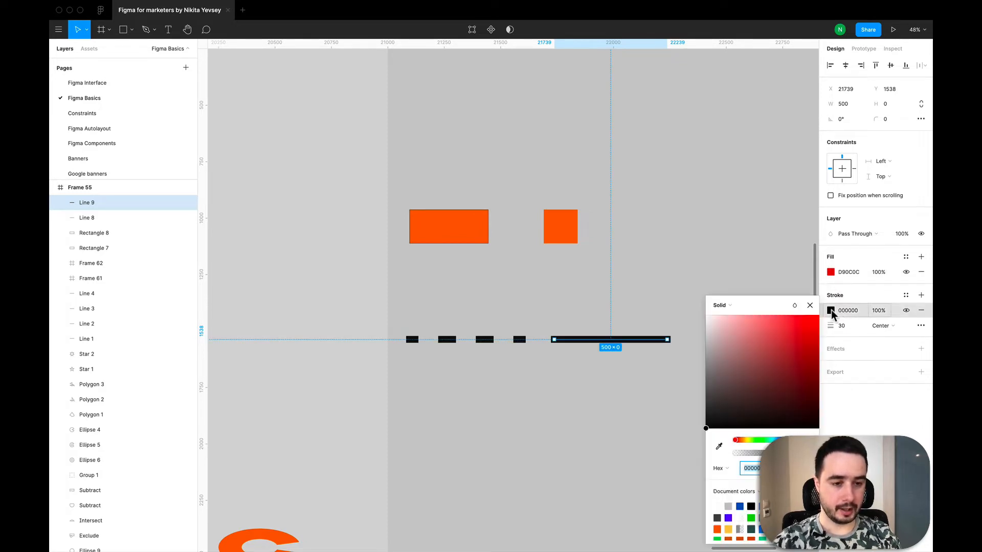
left_click(816, 317)
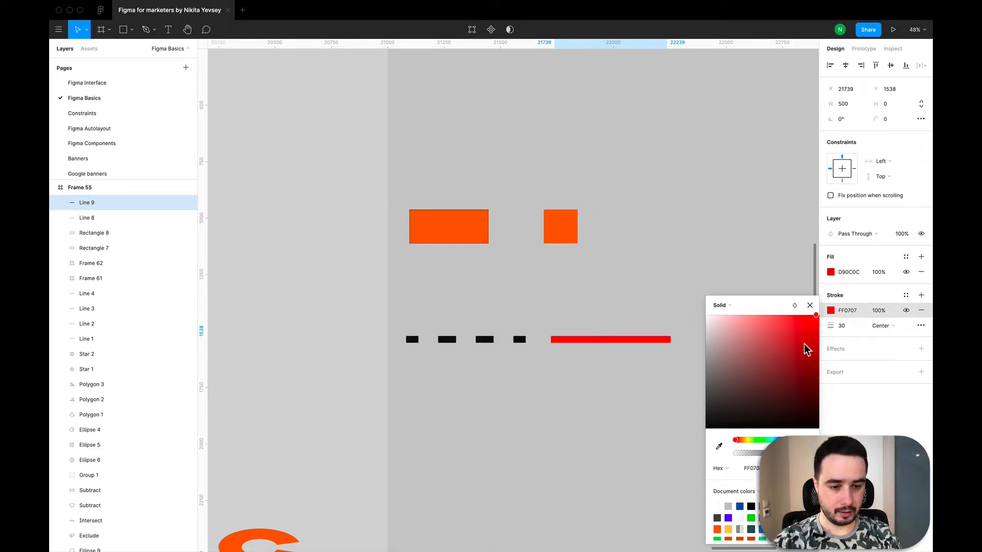
left_click(718, 446)
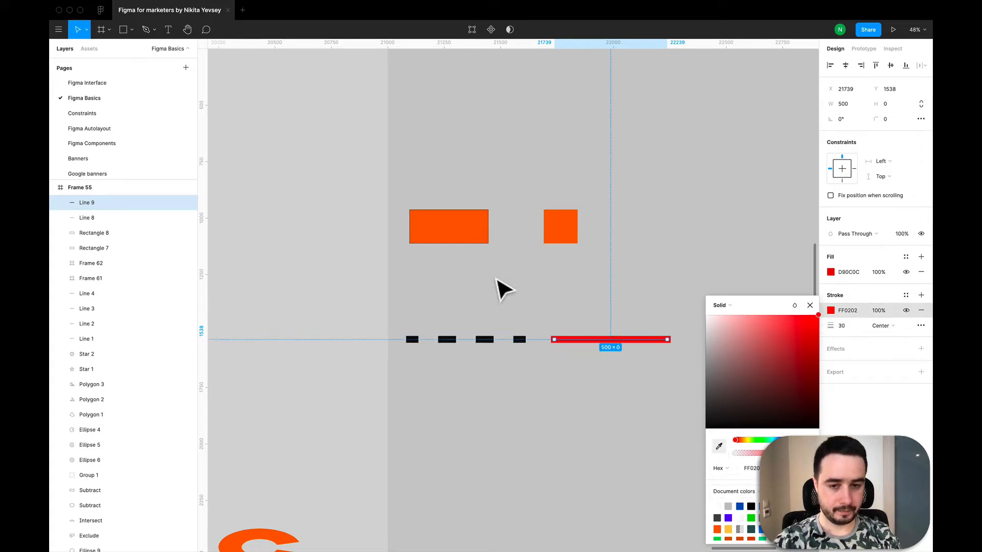
left_click(483, 240)
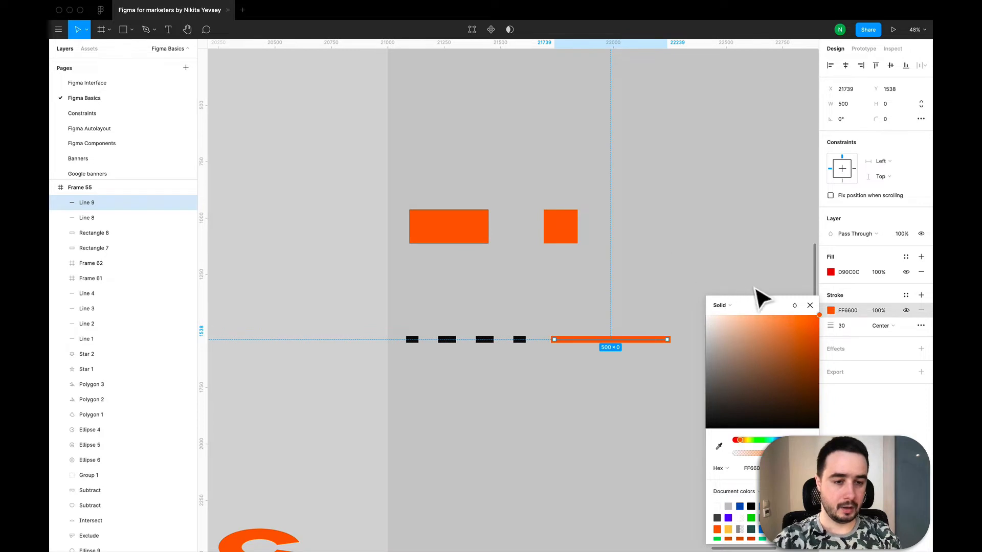
left_click(810, 305)
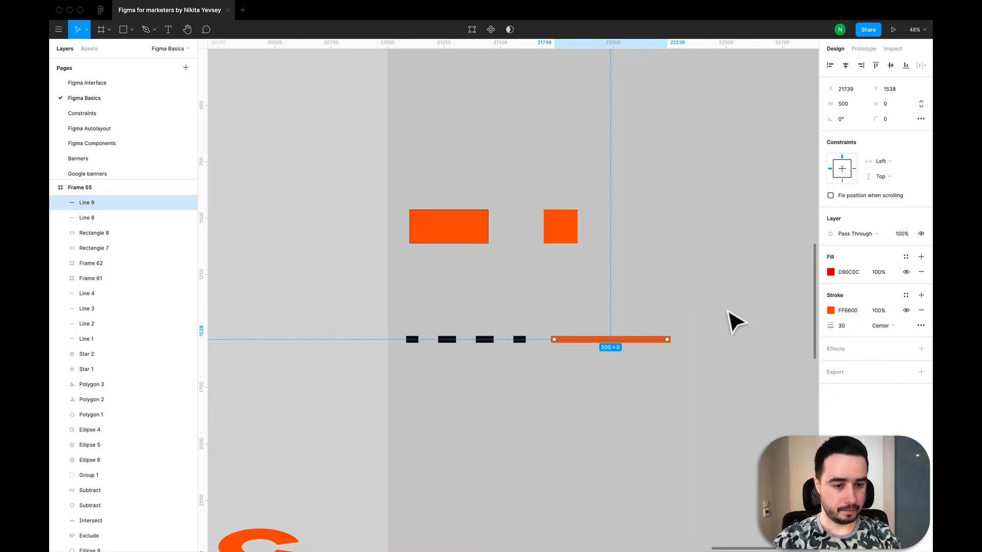
- Duplicate the orange line and place the copy to its right at X 22424, Y 1538
left_click(678, 305)
scroll(677, 305, "down", 3)
scroll(677, 305, "left", 3)
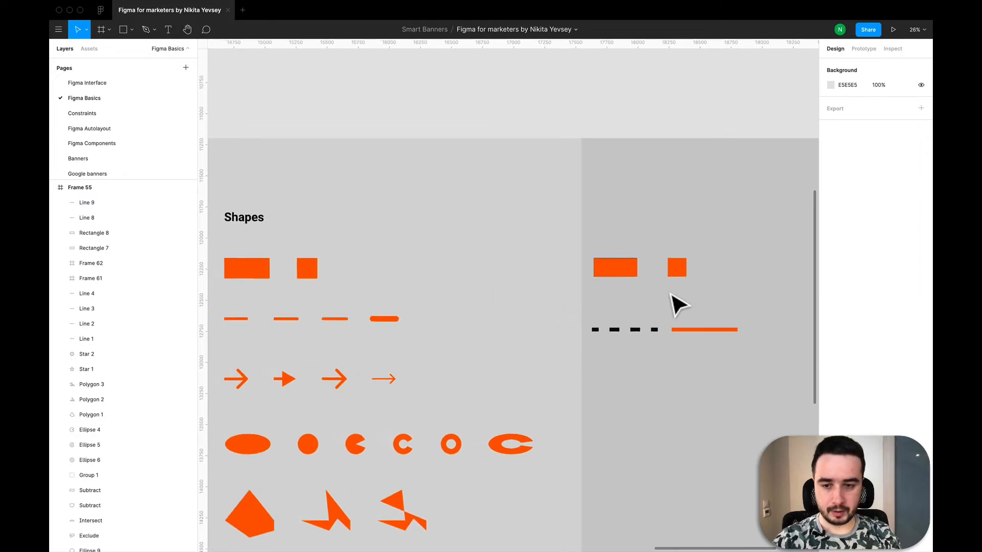
left_click(705, 335)
key("super+c")
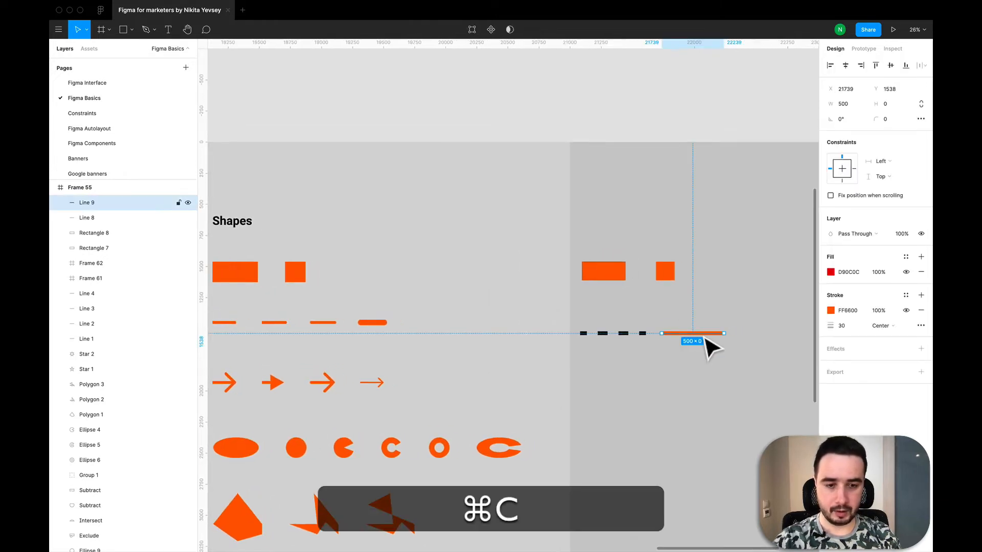
key("super+v")
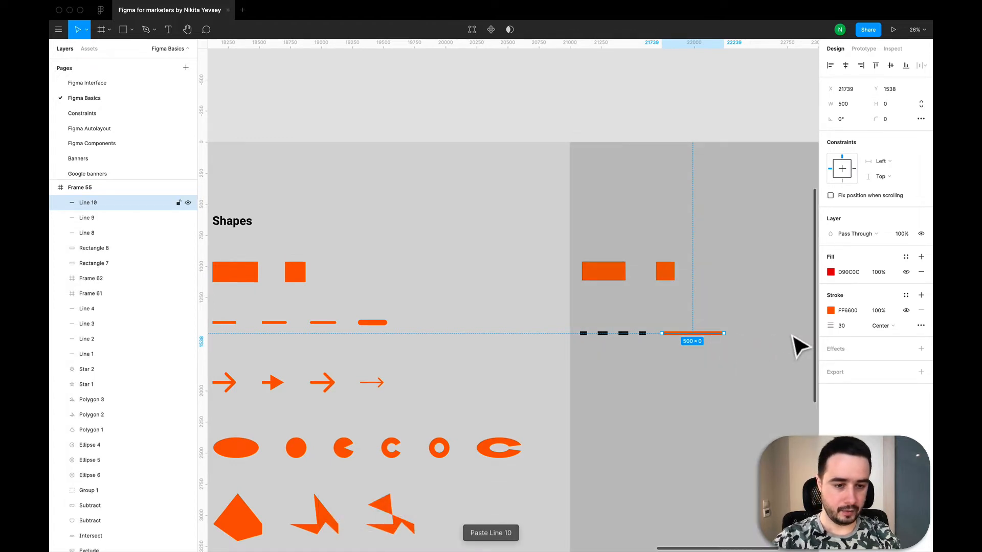
left_click_drag(799, 335, 797, 334)
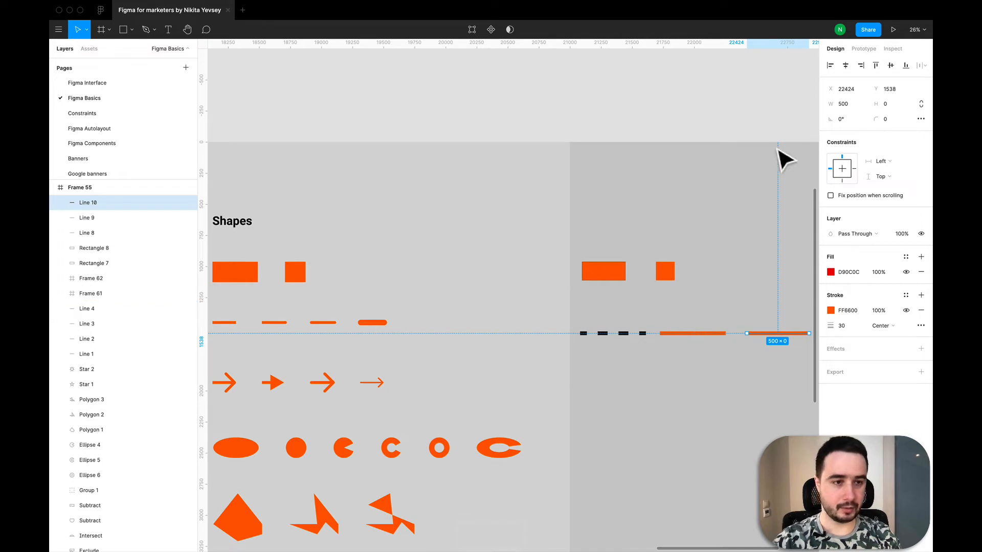
- Shorten the copied orange line to a width of 260 and give its stroke a Round cap
left_click(843, 104)
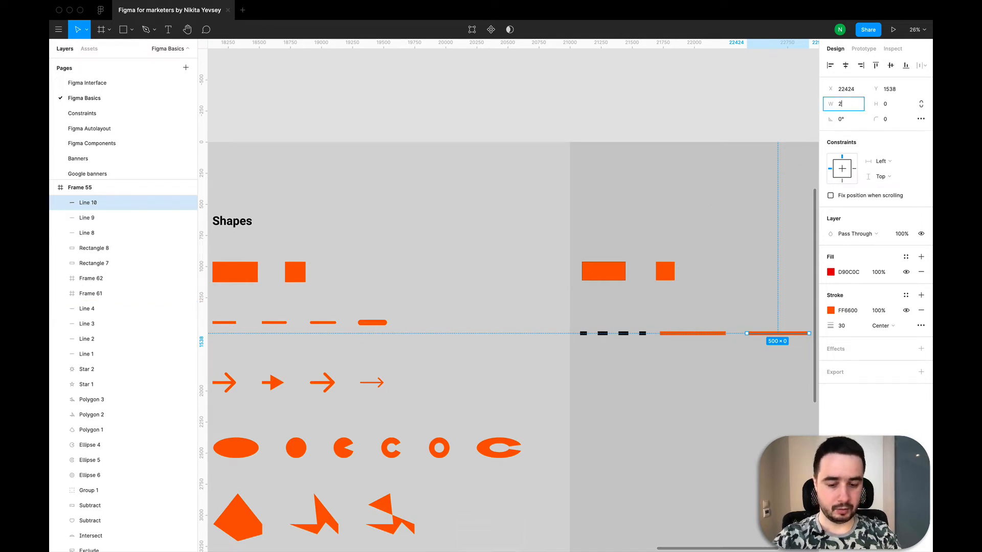
key("Return")
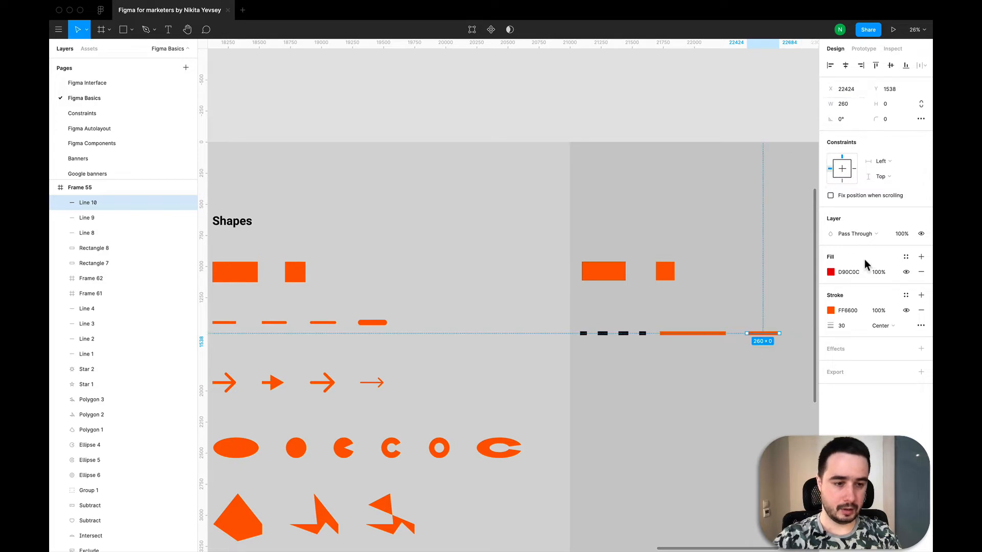
left_click(920, 325)
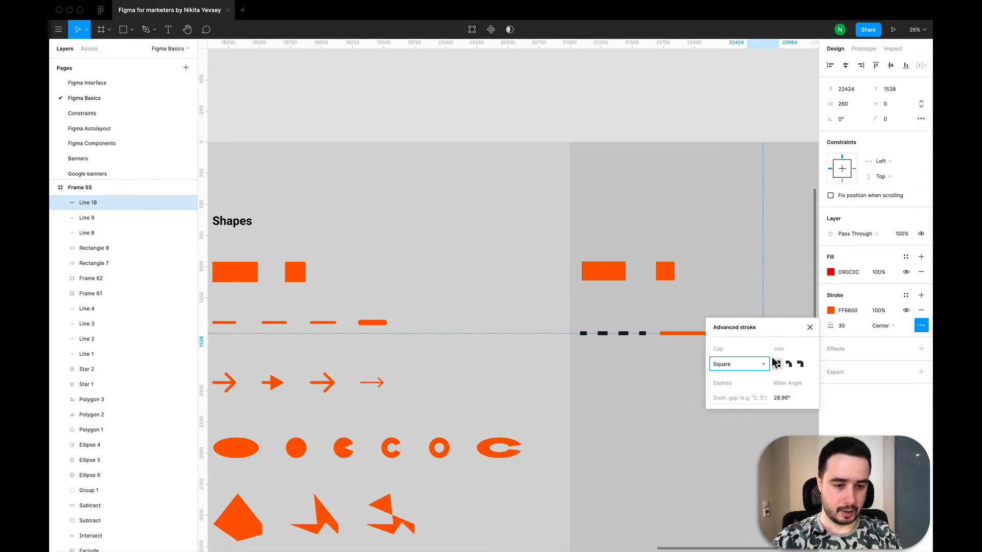
left_click(756, 365)
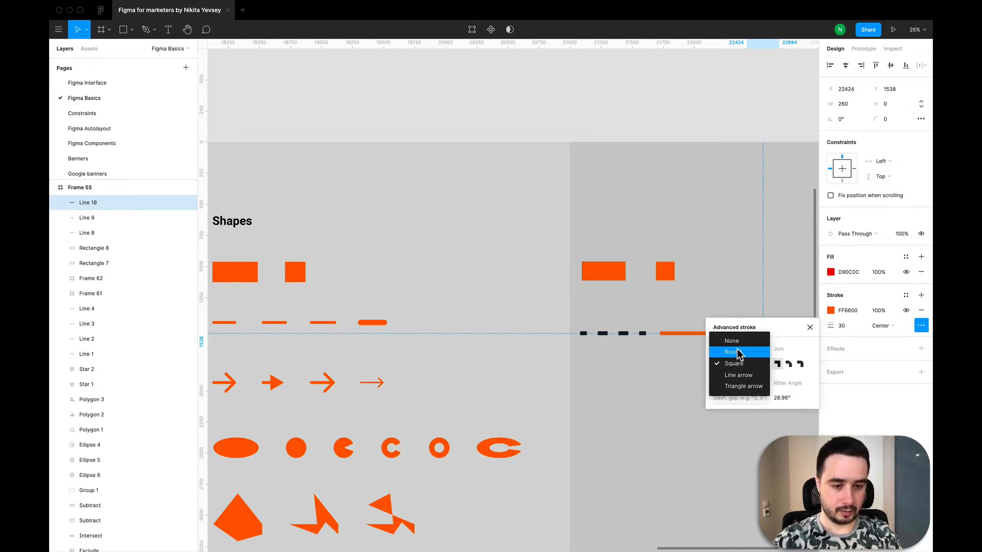
left_click(736, 352)
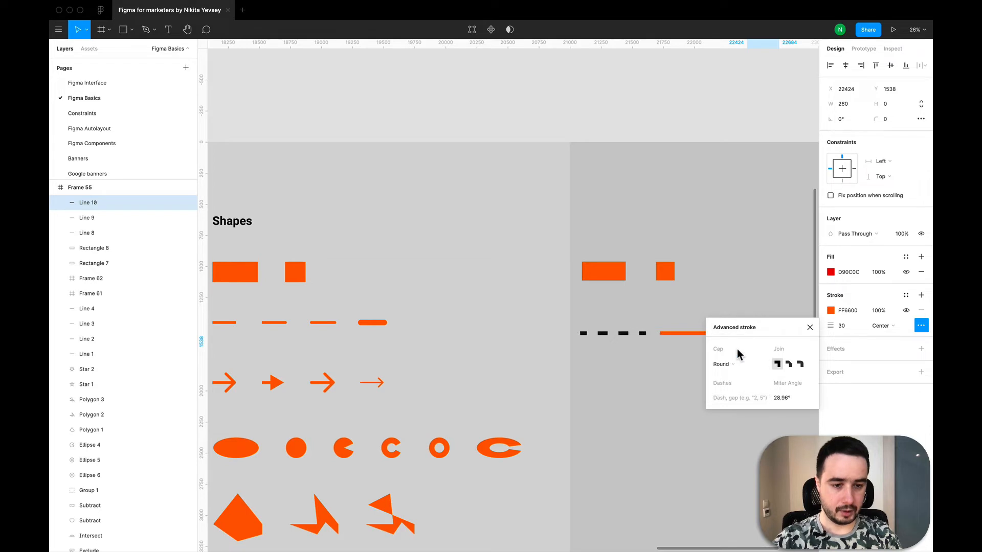
- Thicken the stroke of the short rounded line, trying 50 and settling on 45
left_click(841, 328)
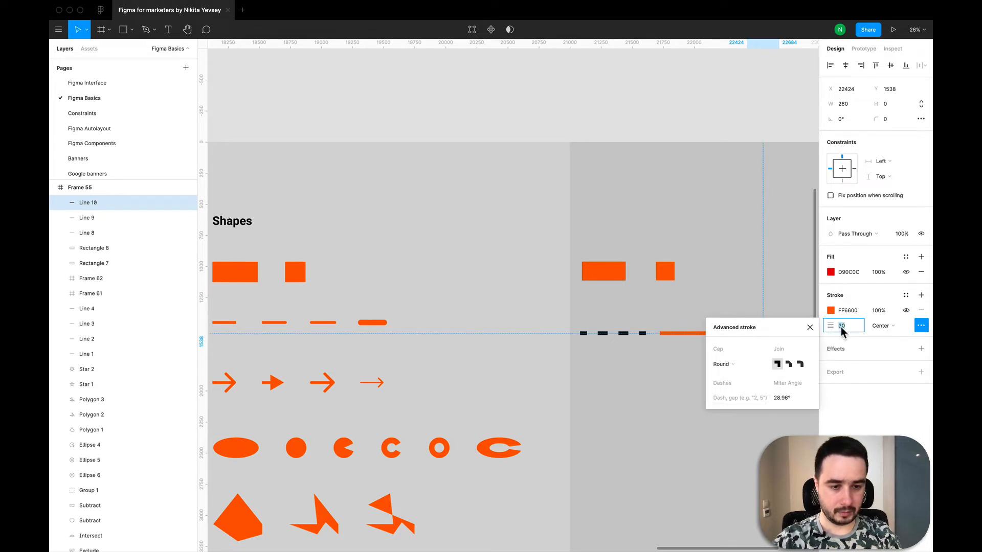
left_click(810, 327)
scroll(778, 351, "up", 5)
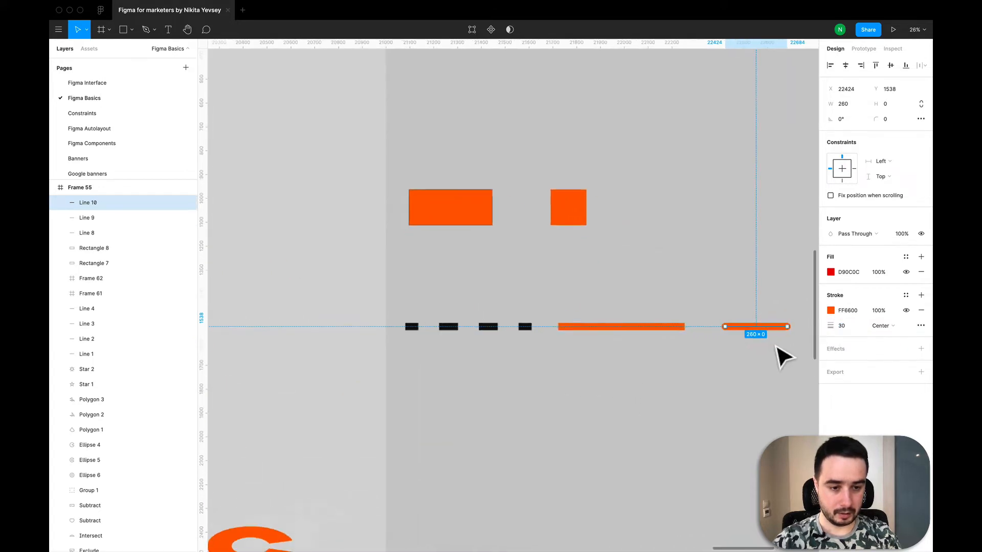
scroll(776, 348, "right", 1)
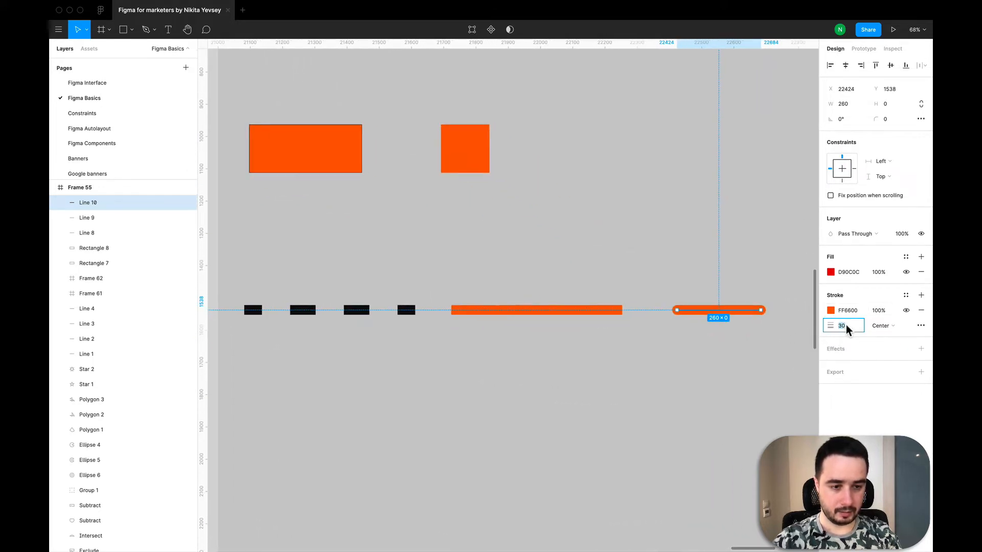
scroll(639, 355, "down", 5)
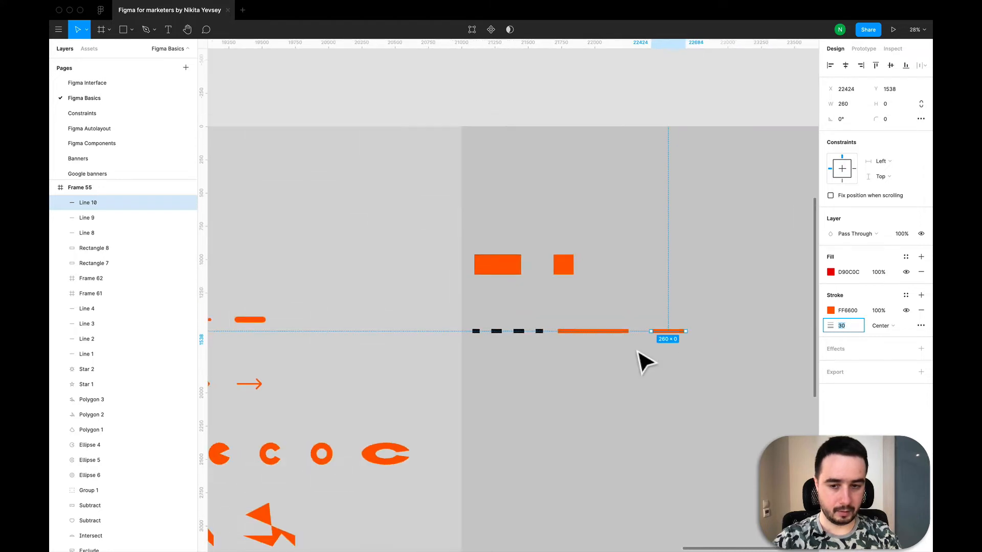
type("50")
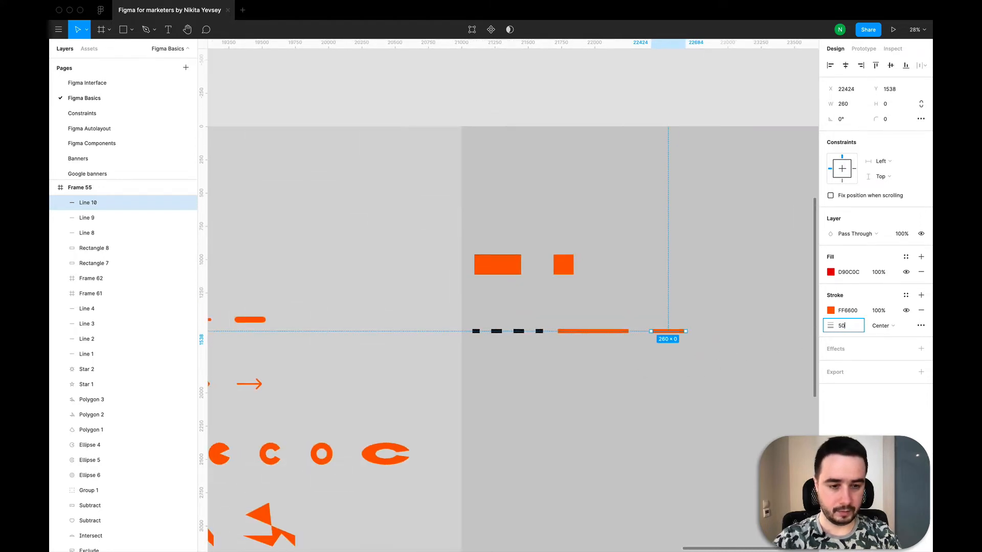
key("Return")
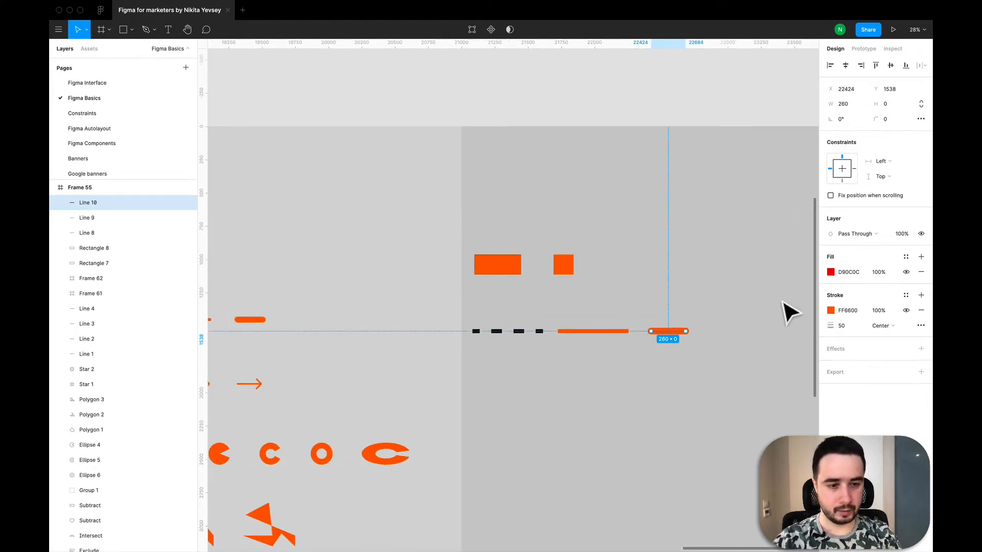
type("45")
key("Return")
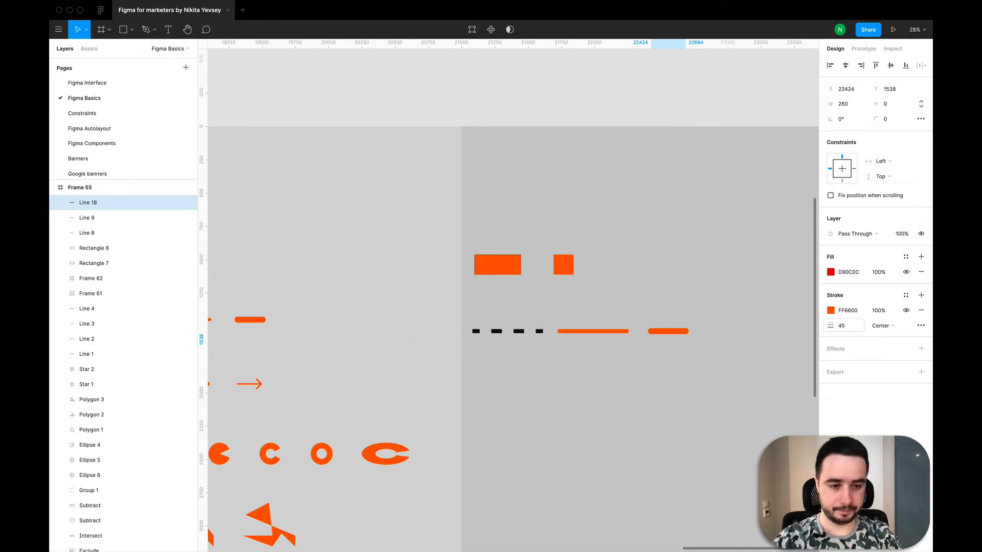
left_click(728, 292)
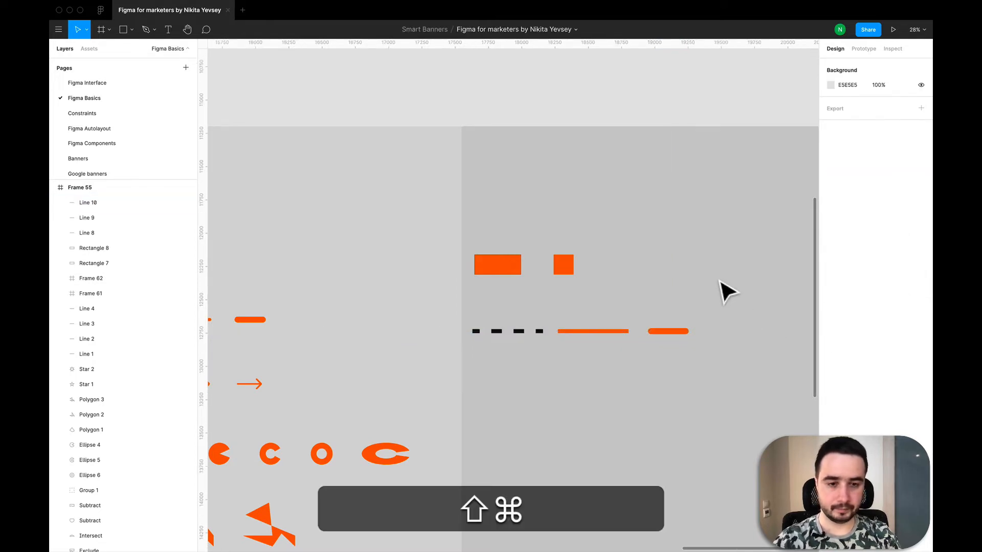
key("super+shift+3")
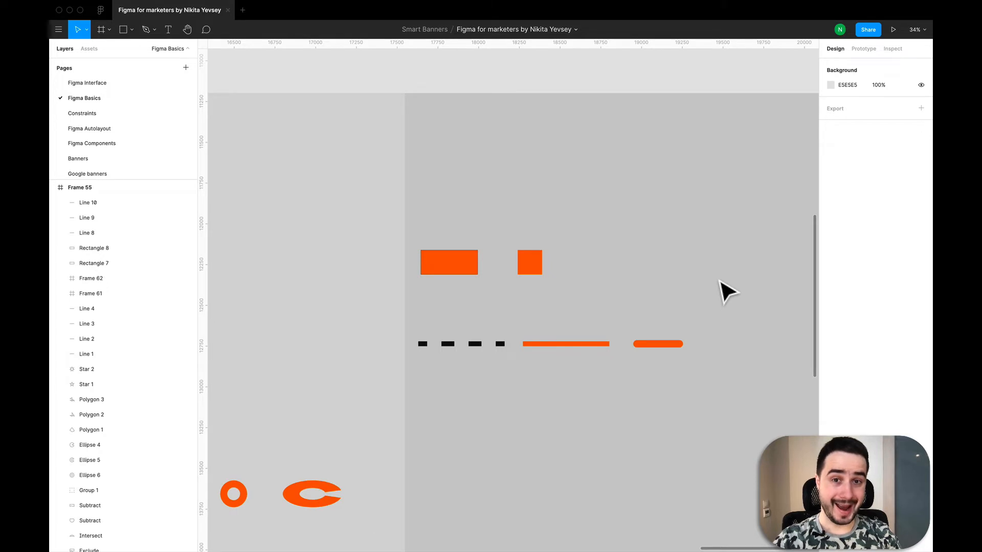
scroll(635, 329, "down", 5)
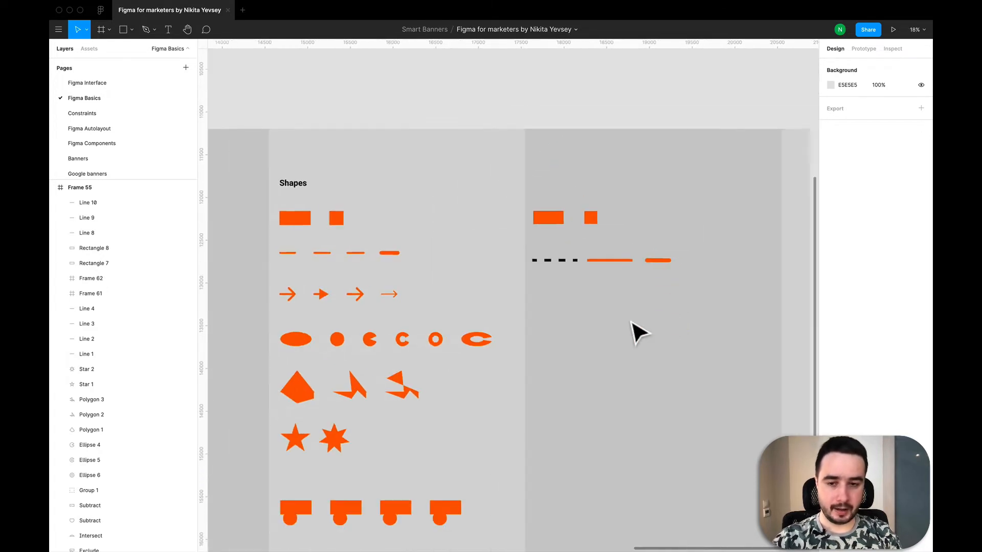
scroll(636, 332, "left", 2)
scroll(639, 333, "right", 5)
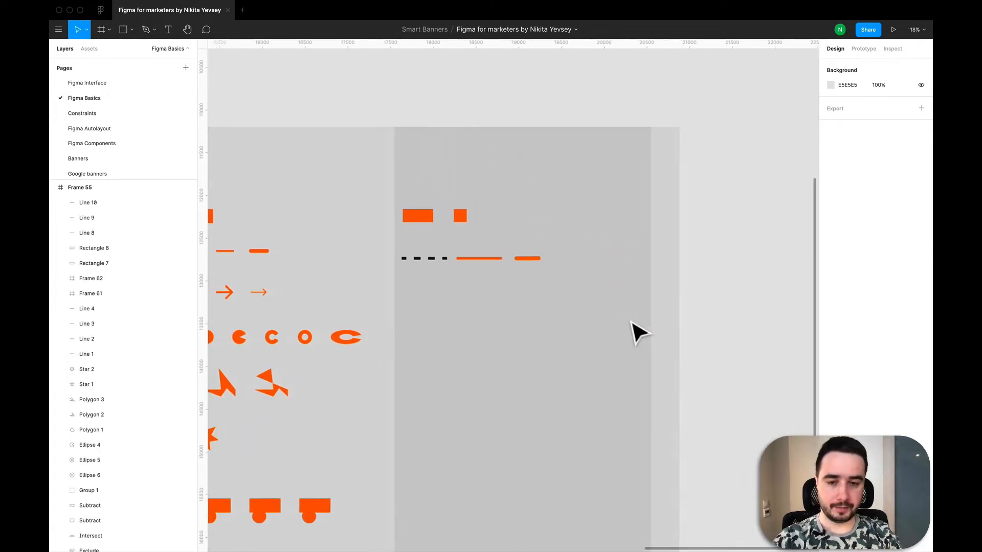
scroll(639, 332, "left", 5)
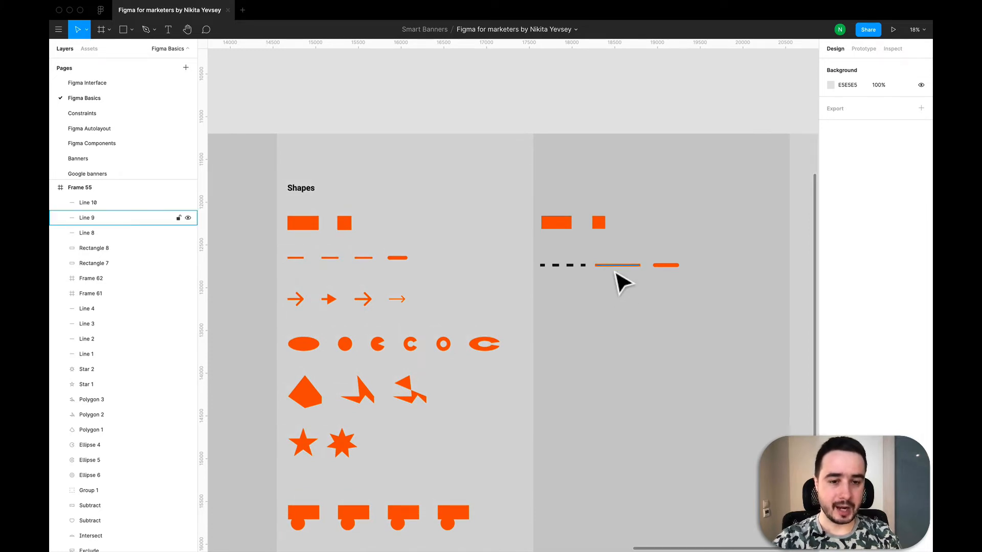
- Draw an arrow about 680 long, slanting upward to the right at about 14°, below the dashed line
left_click(515, 220)
left_click(124, 31)
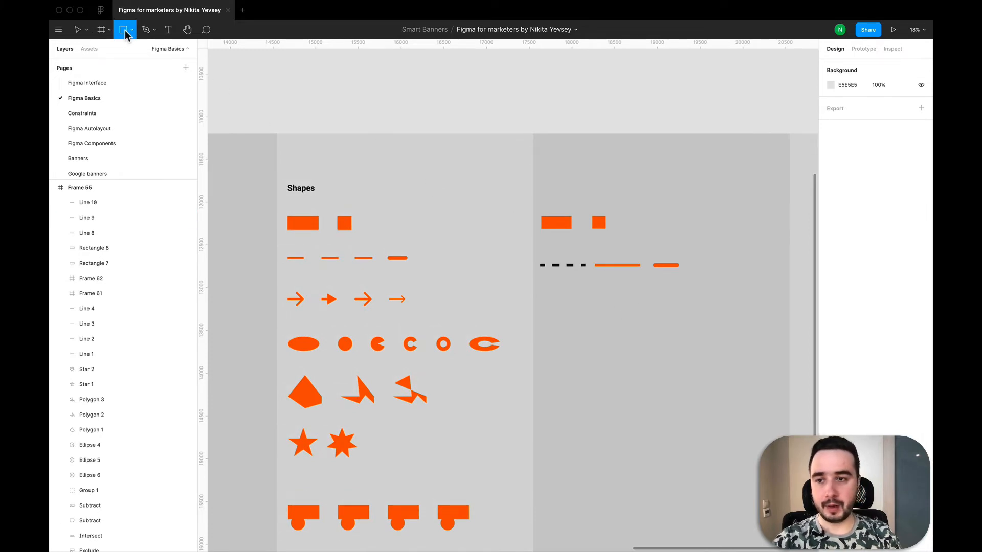
left_click(131, 32)
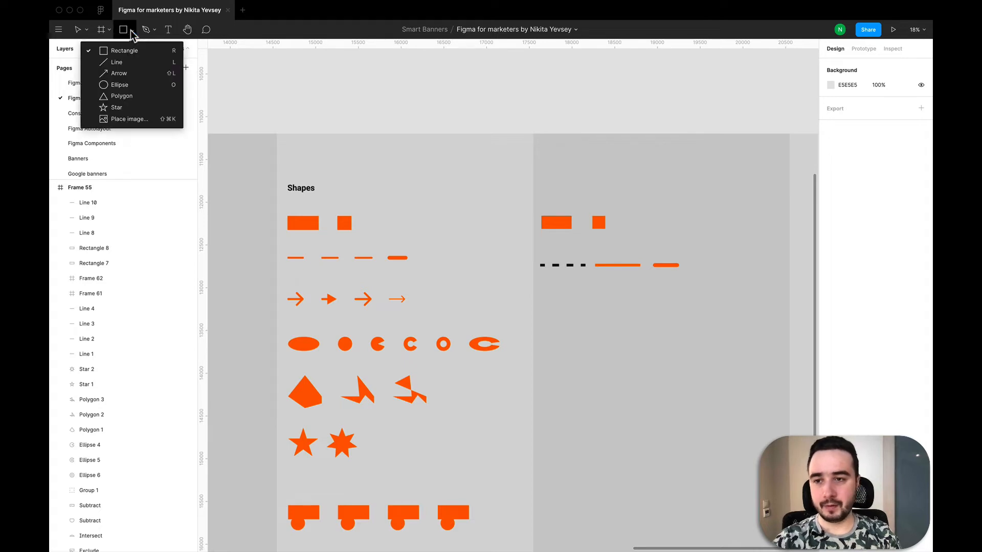
left_click(135, 76)
left_click_drag(563, 316, 619, 303)
scroll(627, 310, "up", 5)
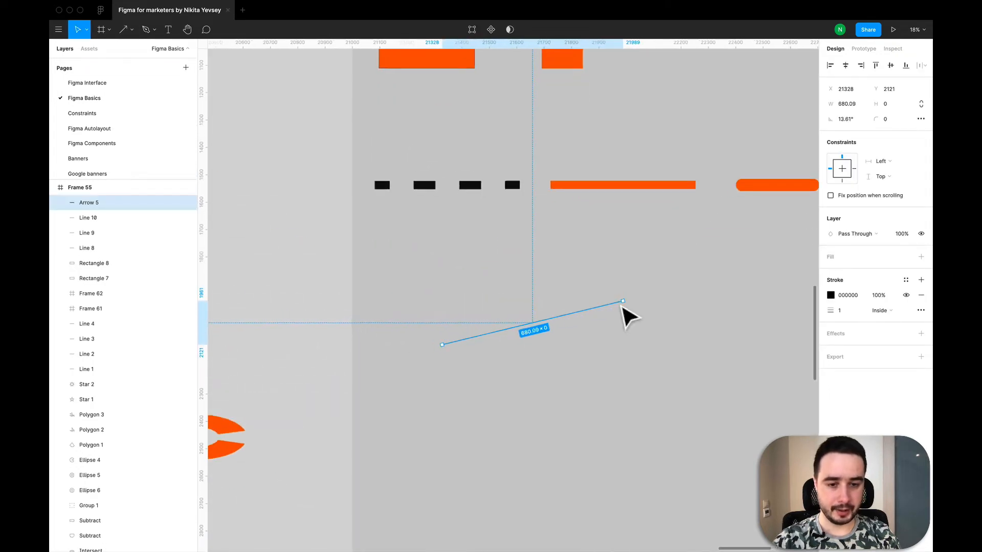
scroll(603, 318, "up", 5)
scroll(774, 289, "down", 8)
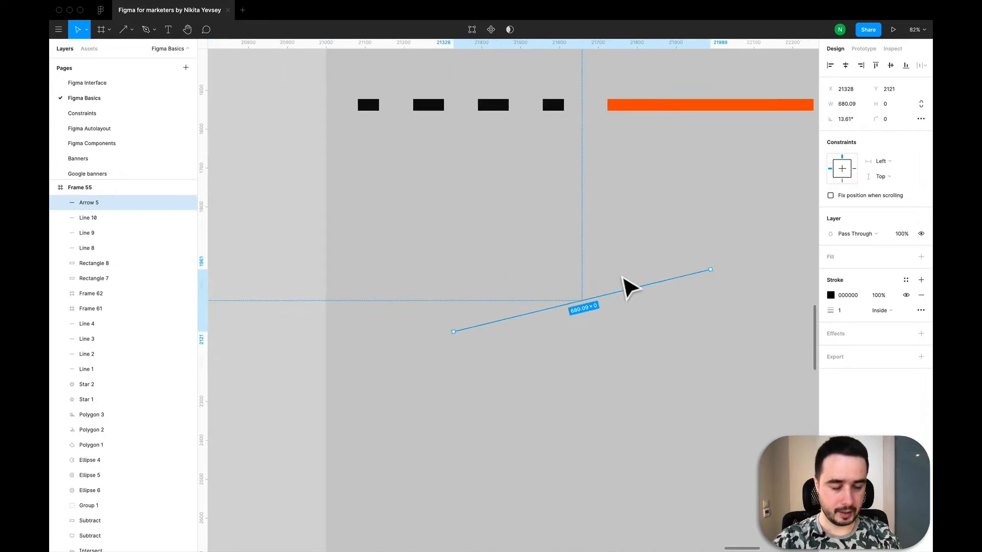
- Set the rotation of the newly drawn slanted arrow to 0° so it runs horizontally
scroll(589, 252, "down", 5)
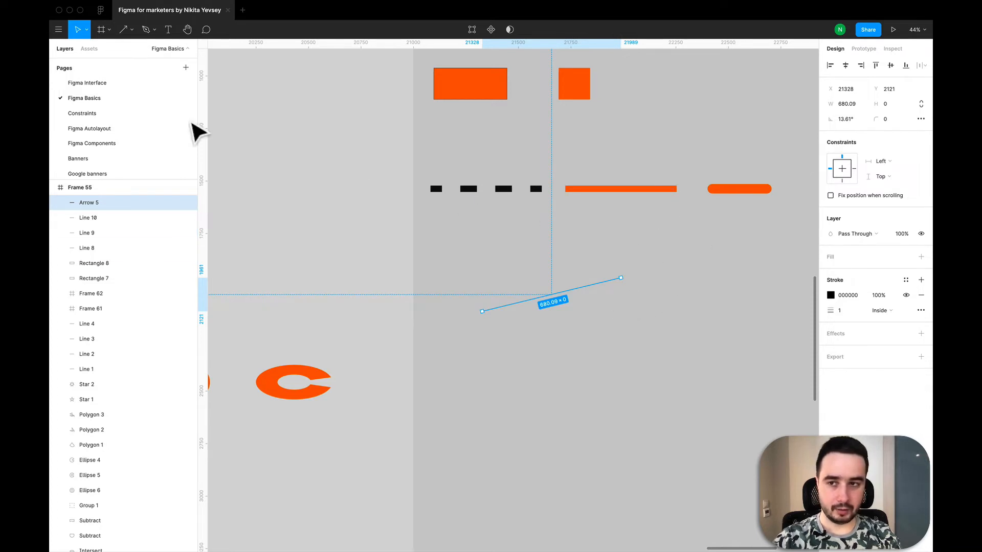
left_click(851, 119)
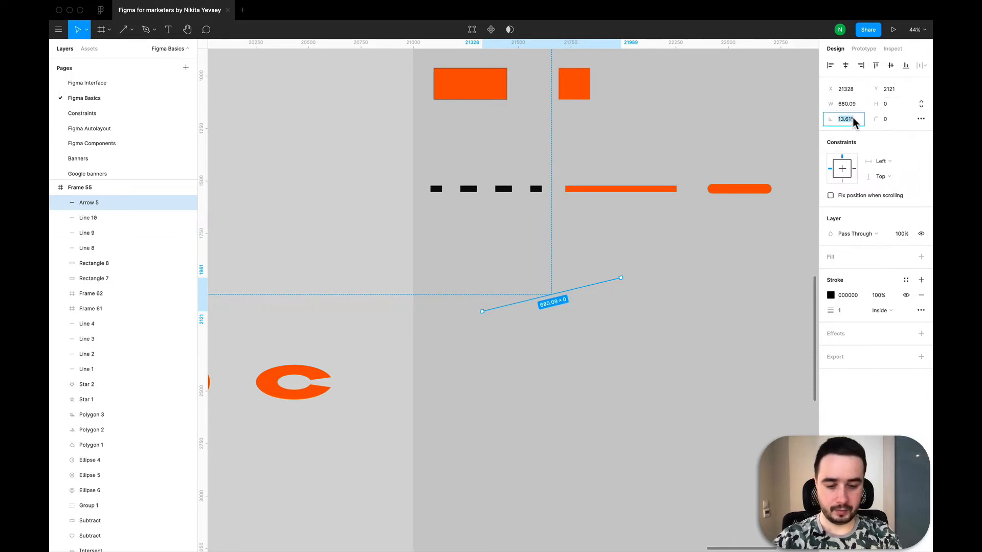
type("0")
key("Return")
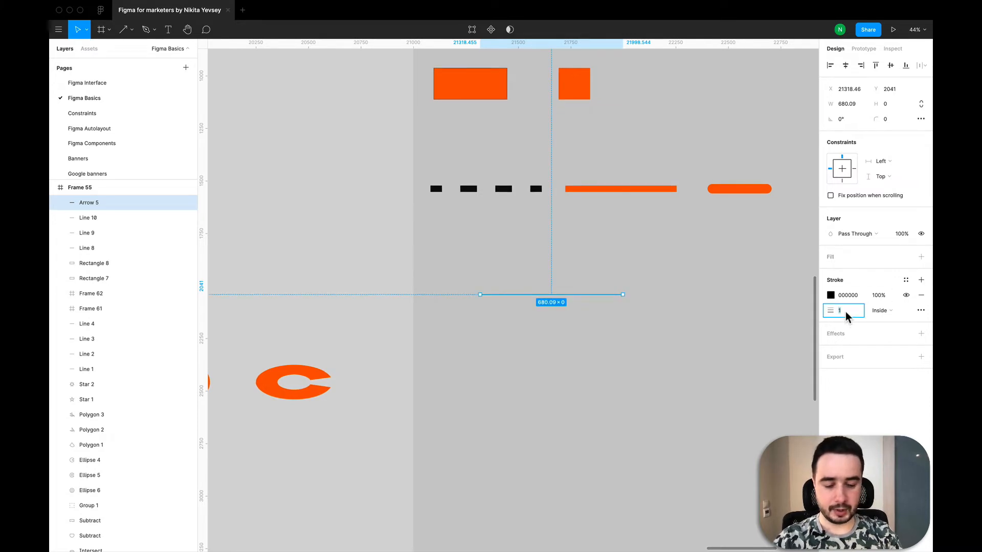
- Set the arrow's stroke thickness to 20 and move it beneath the dashed line at X 21087, Y 1789
type("20")
key("Return")
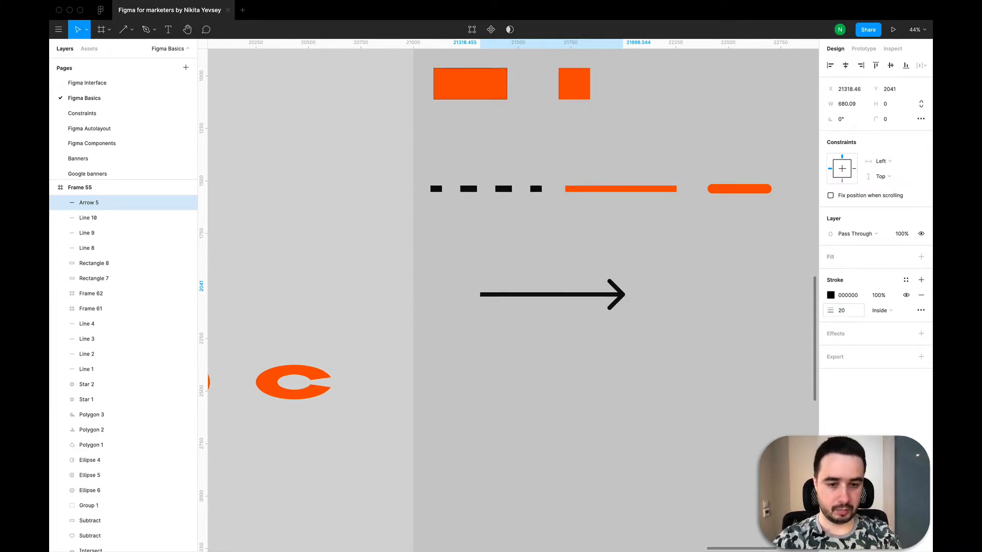
left_click_drag(519, 298, 471, 248)
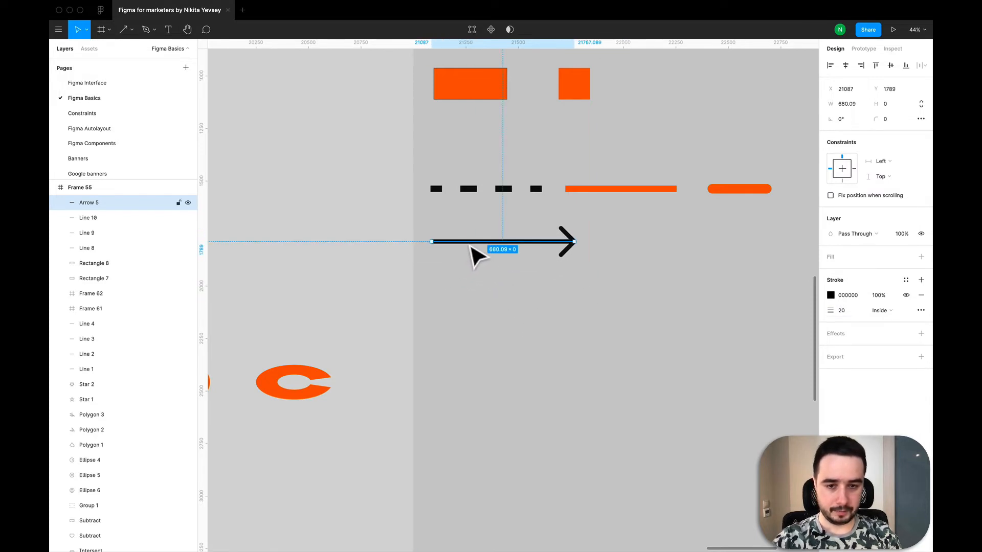
- Try the Square and Triangle arrow caps on the arrow's tip point, then return the cap to Line arrow
scroll(470, 248, "up", 5)
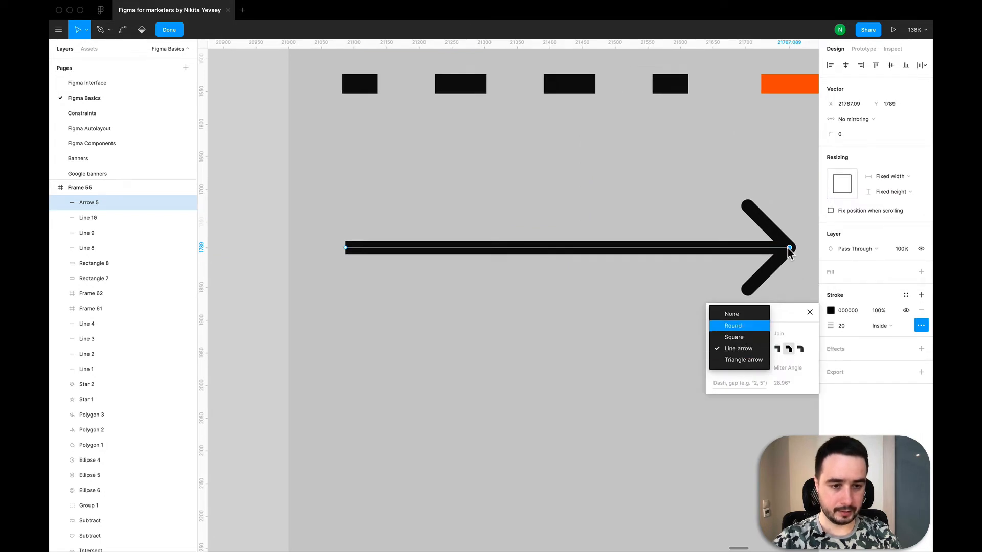
left_click(726, 340)
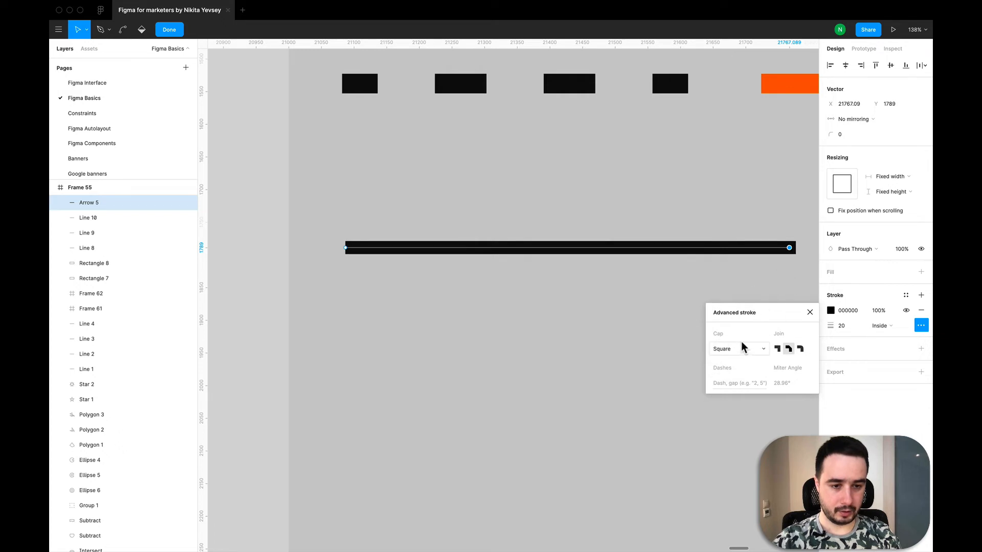
left_click(741, 342)
left_click(740, 369)
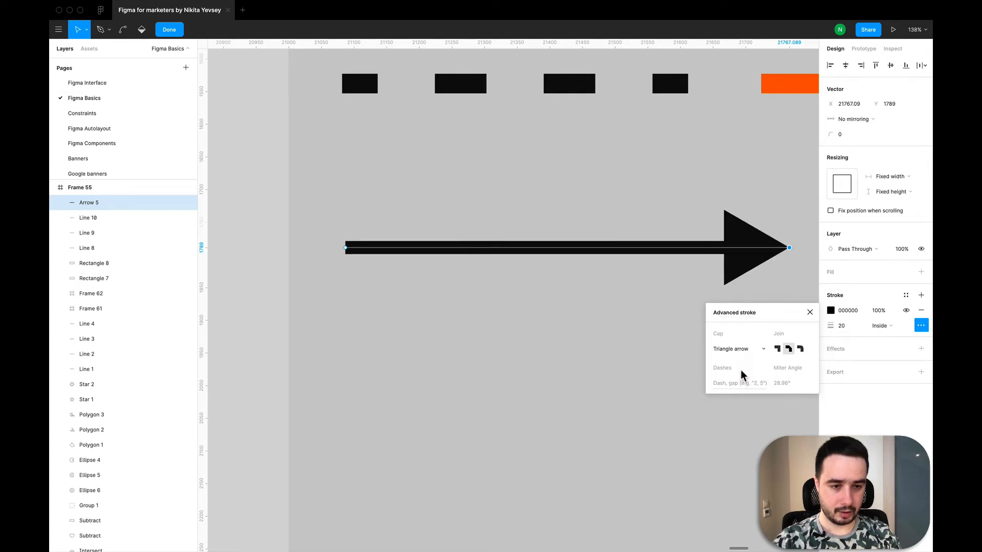
scroll(632, 335, "down", 3)
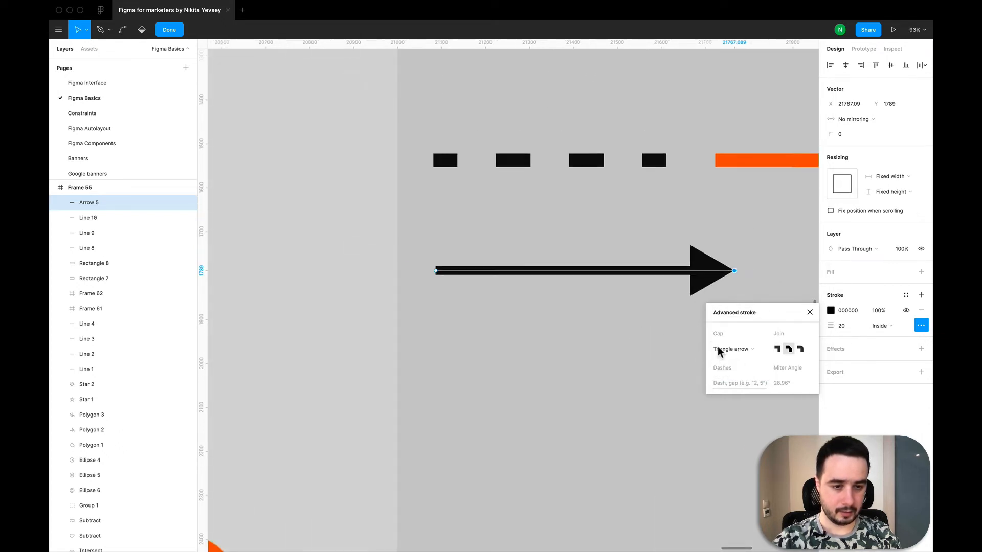
left_click(728, 349)
left_click(736, 338)
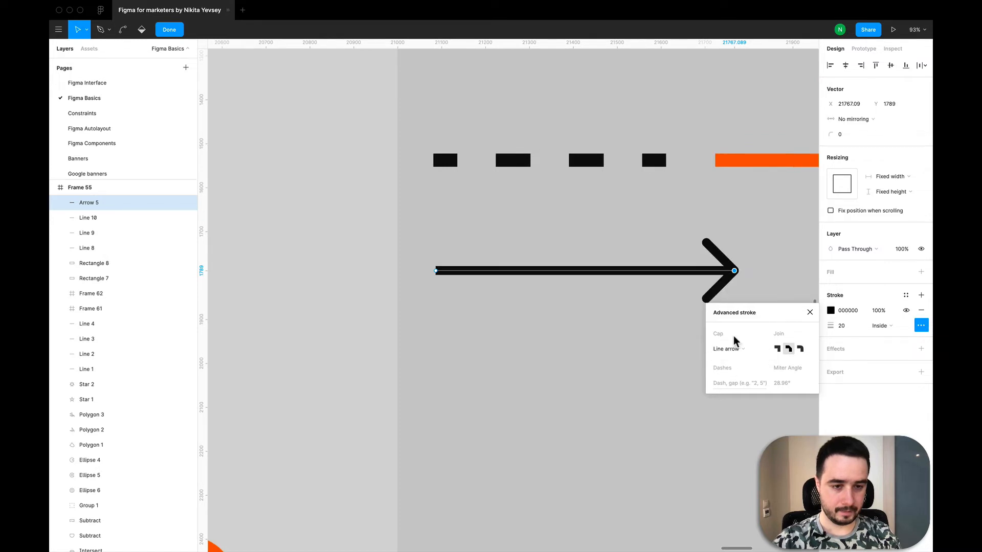
left_click(747, 352)
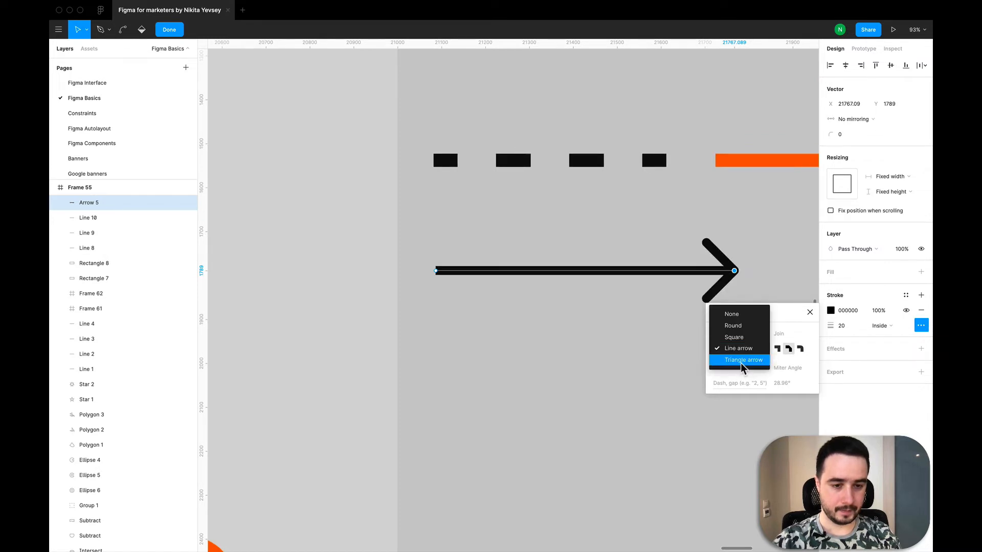
left_click(742, 361)
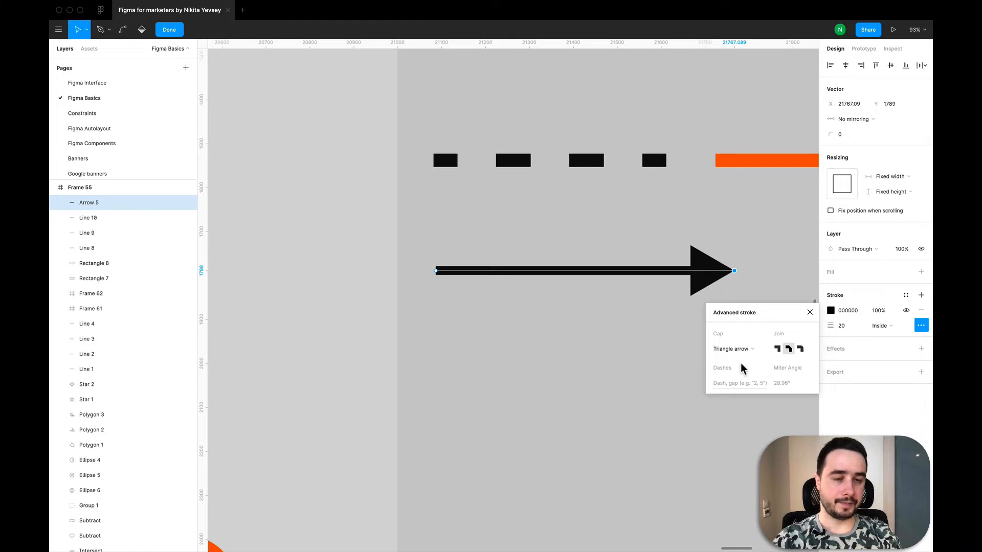
left_click(738, 351)
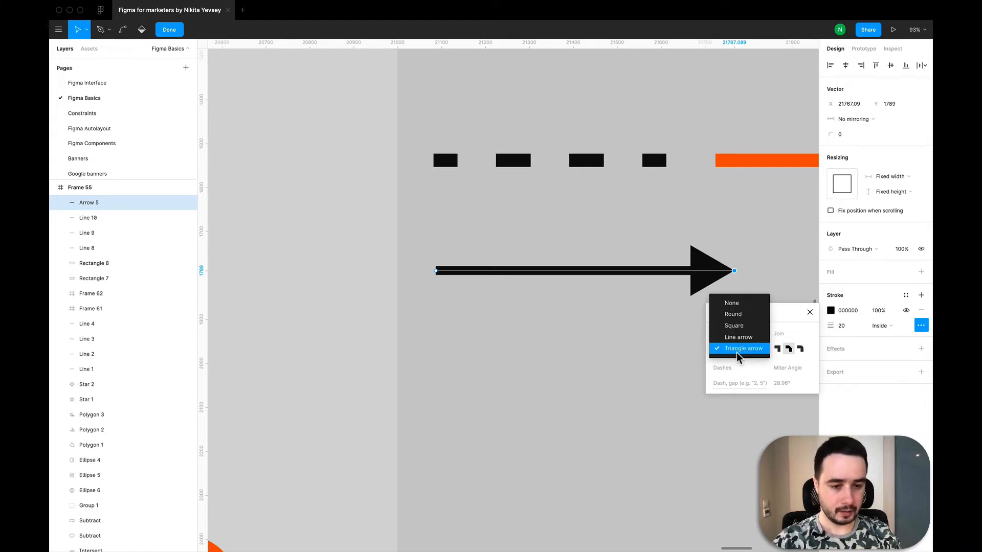
left_click(738, 338)
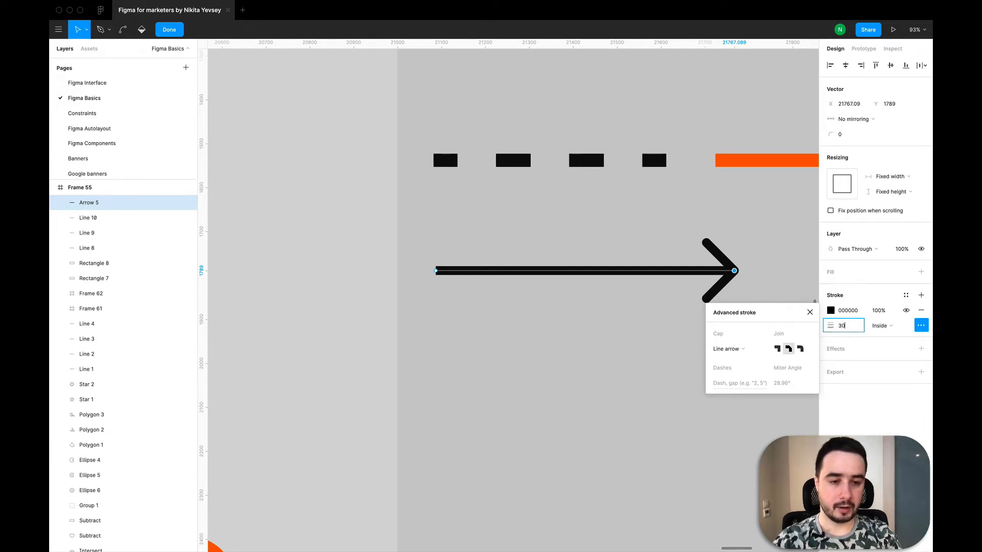
- Thicken the arrow's stroke to 30, select its starting point and finish editing the vector
key("Return")
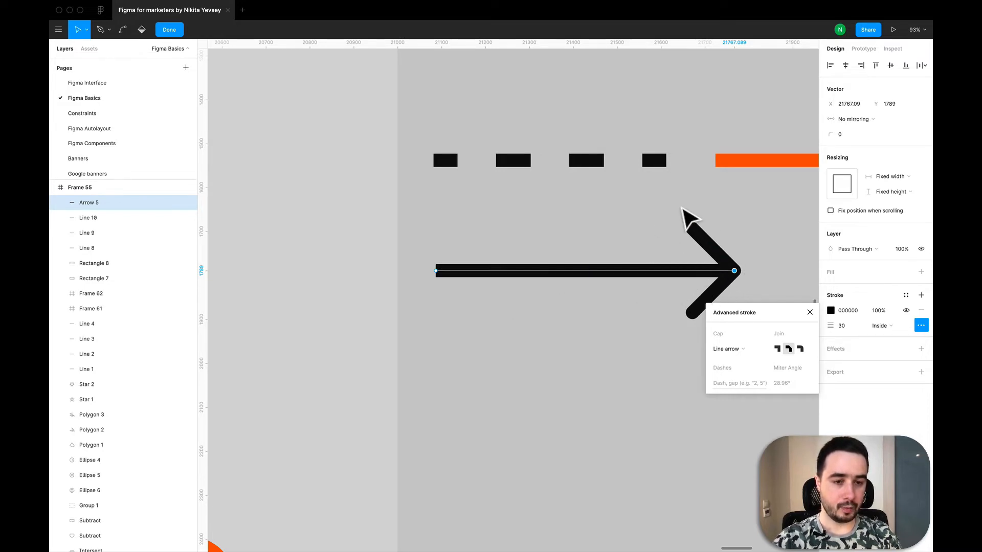
left_click(438, 272)
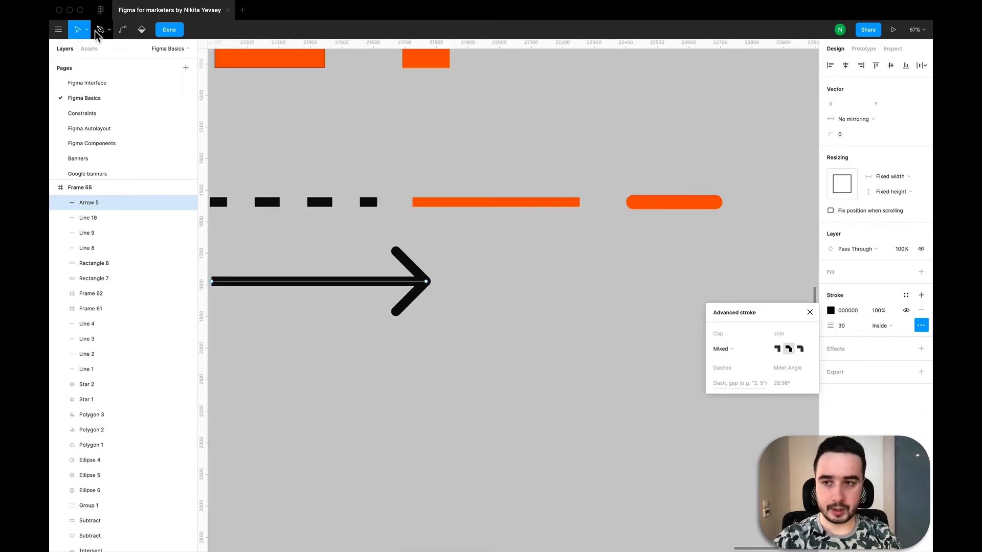
left_click(160, 30)
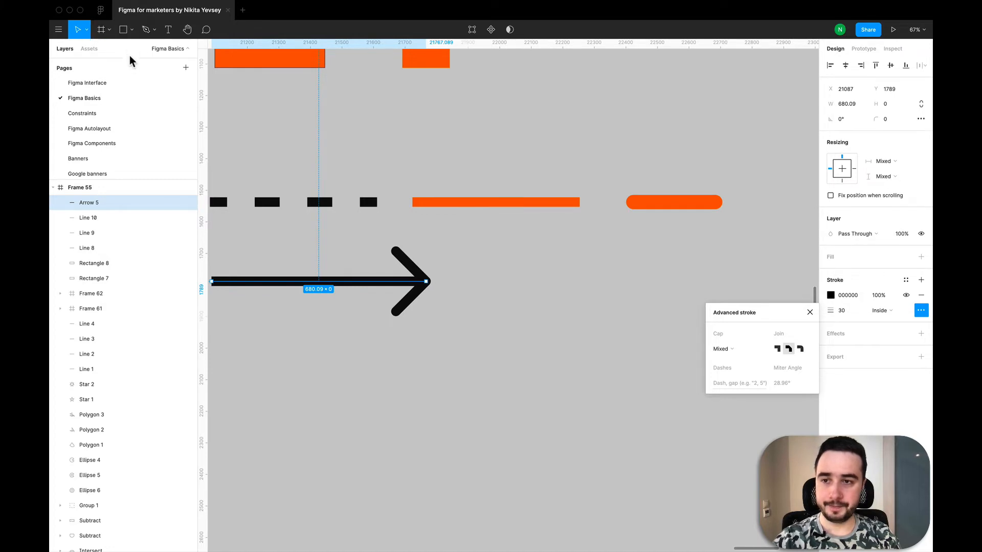
- Draw a line about 397 long to the right of the arrow and set its rotation to 0°
left_click(131, 30)
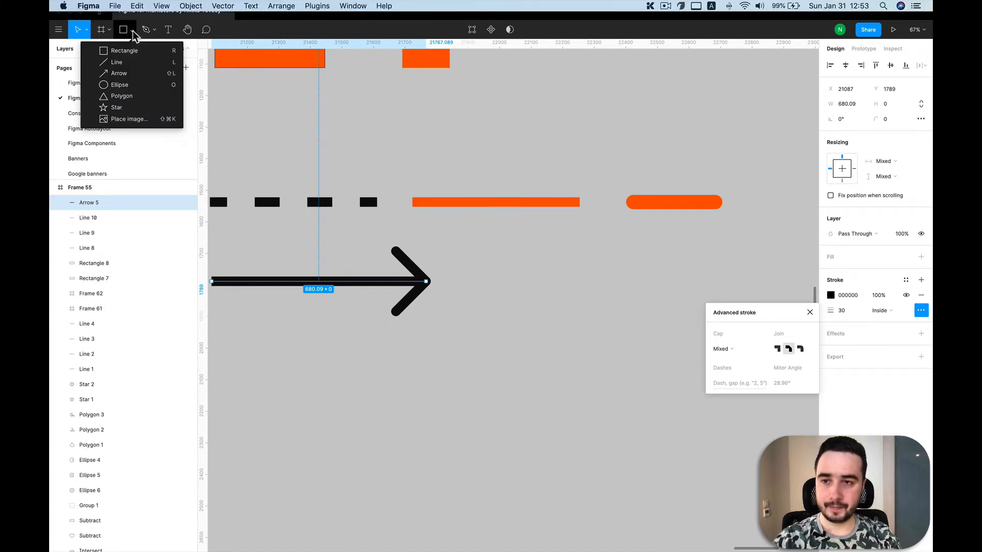
left_click(127, 74)
left_click_drag(529, 286, 654, 286)
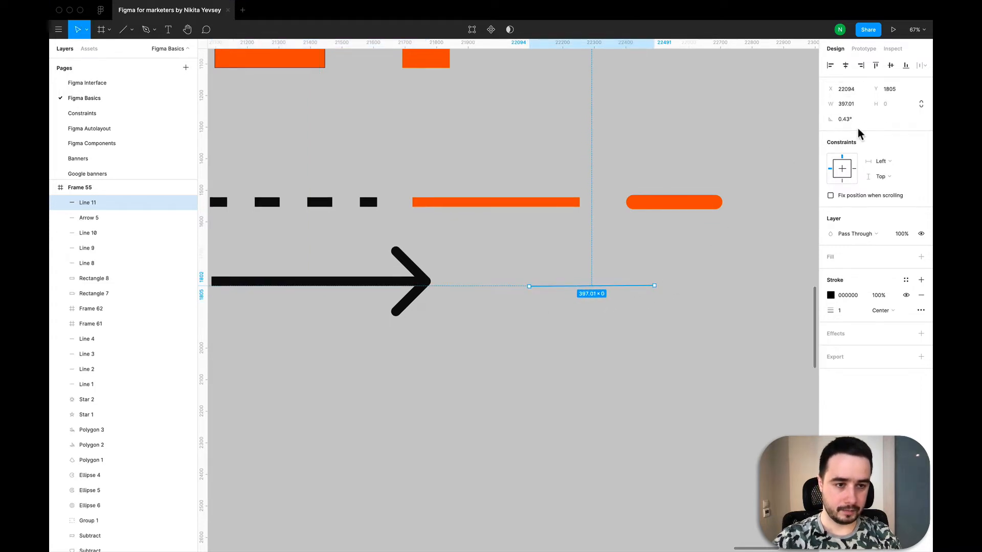
left_click(845, 121)
type("0")
key("Return")
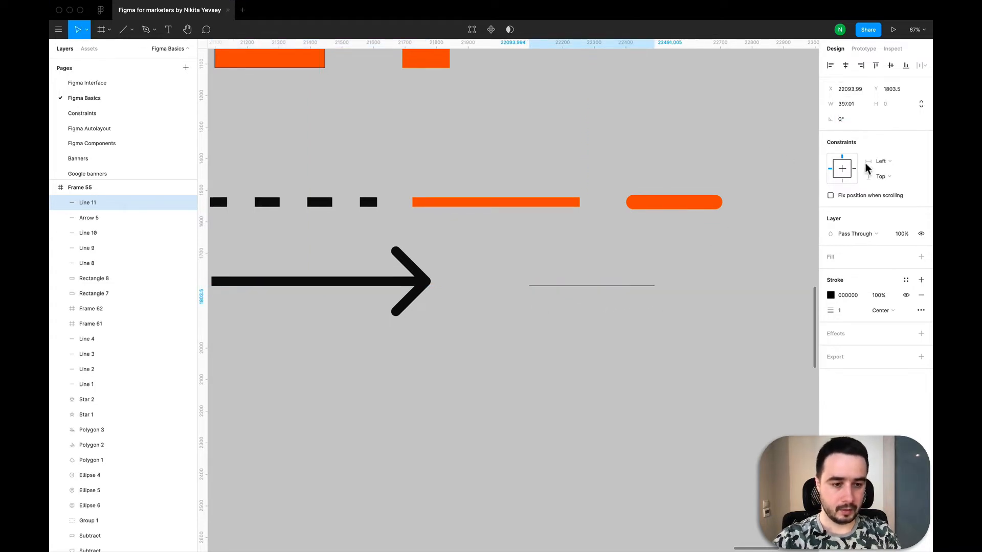
- Give the new line a stroke thickness of 20 and a Round cap
left_click(842, 310)
type("20")
key("Return")
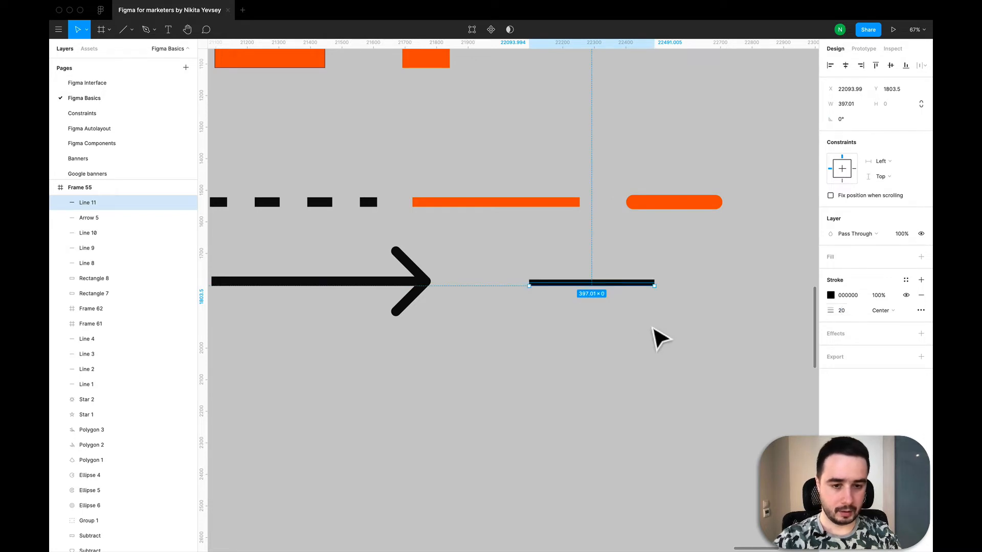
left_click(920, 312)
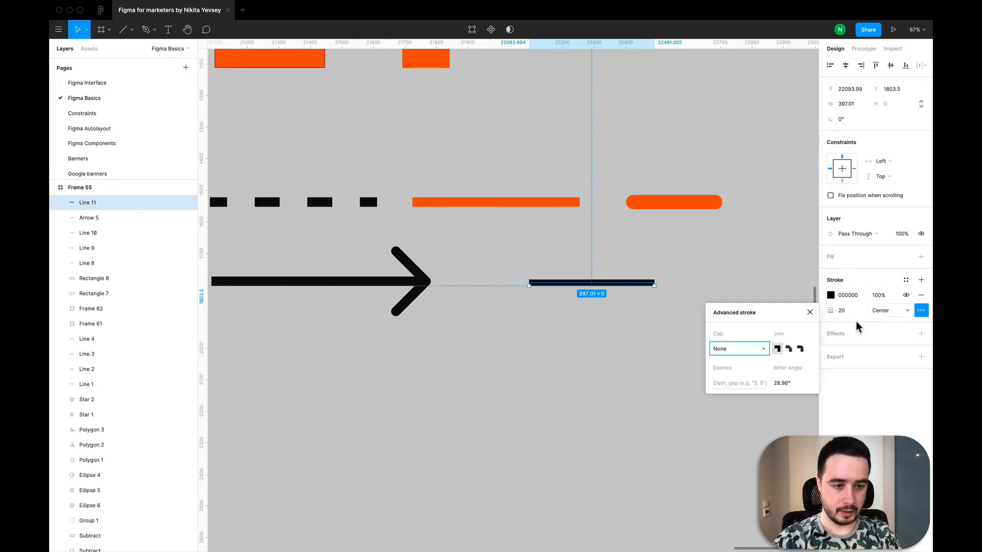
left_click(736, 350)
left_click(737, 360)
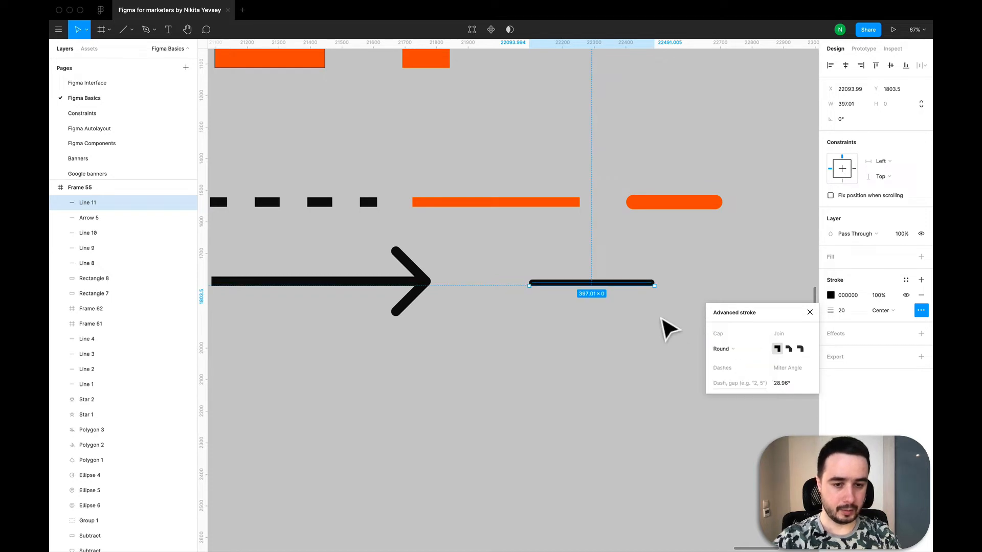
- Duplicate the rounded black line and place the copy below it at X 22098, Y 1879
scroll(659, 320, "up", 5)
left_click(585, 229)
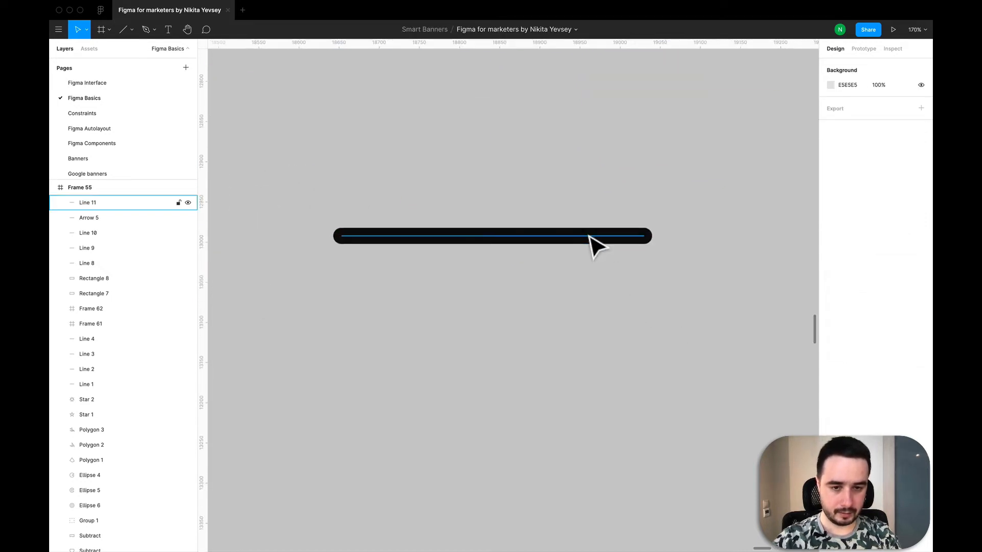
left_click(588, 236)
key("super+v")
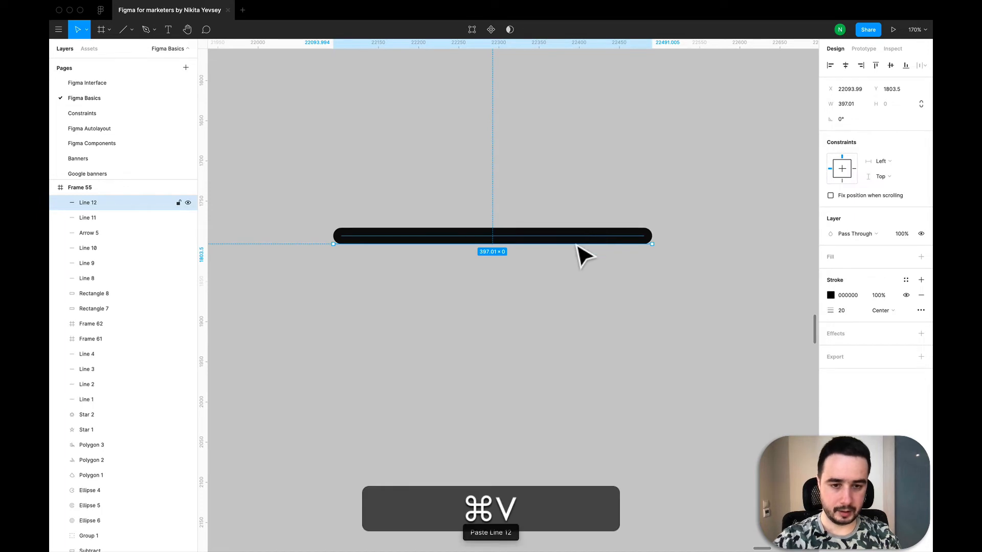
left_click_drag(578, 245, 579, 309)
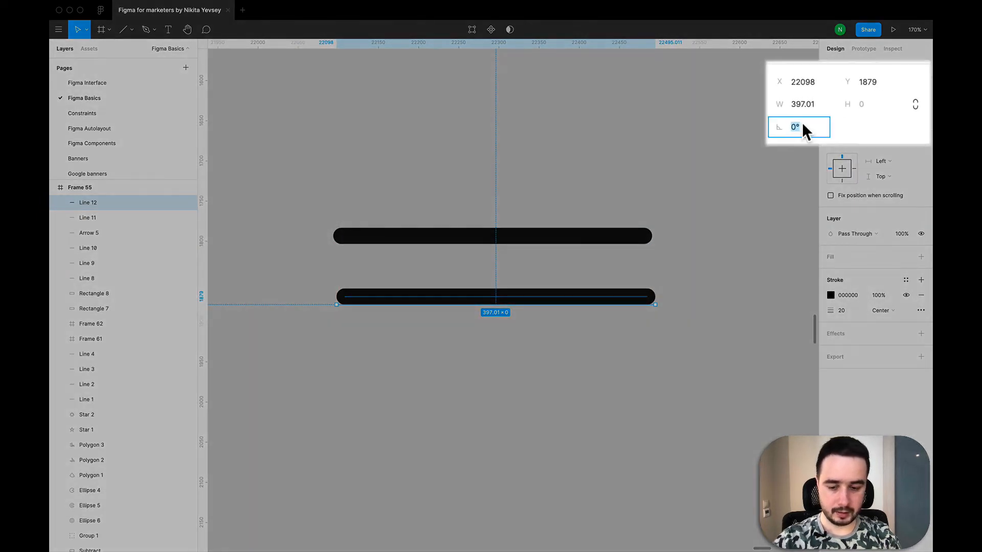
- Rotate the copied line to 30° and shorten it, trying a width of 100 and settling on 150
type("30")
key("Return")
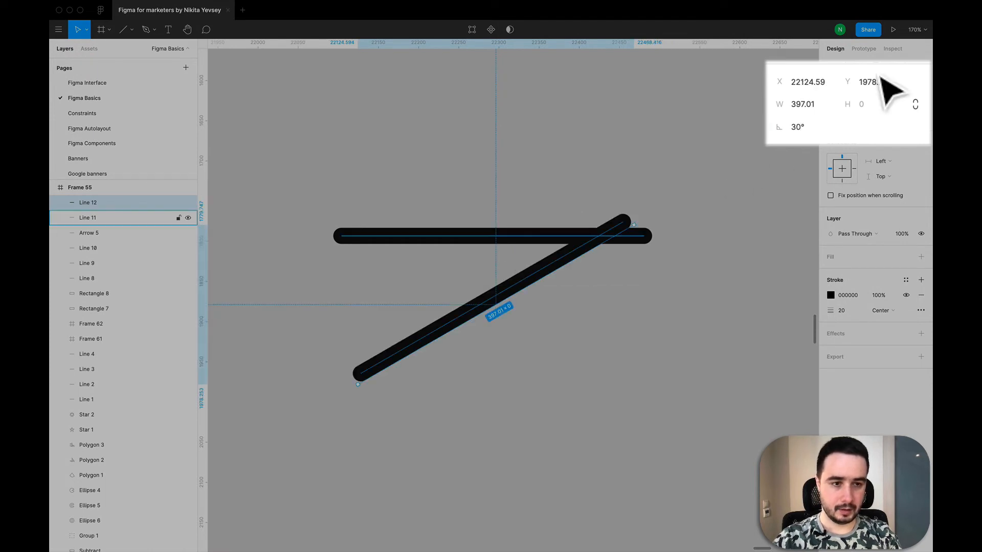
left_click(795, 109)
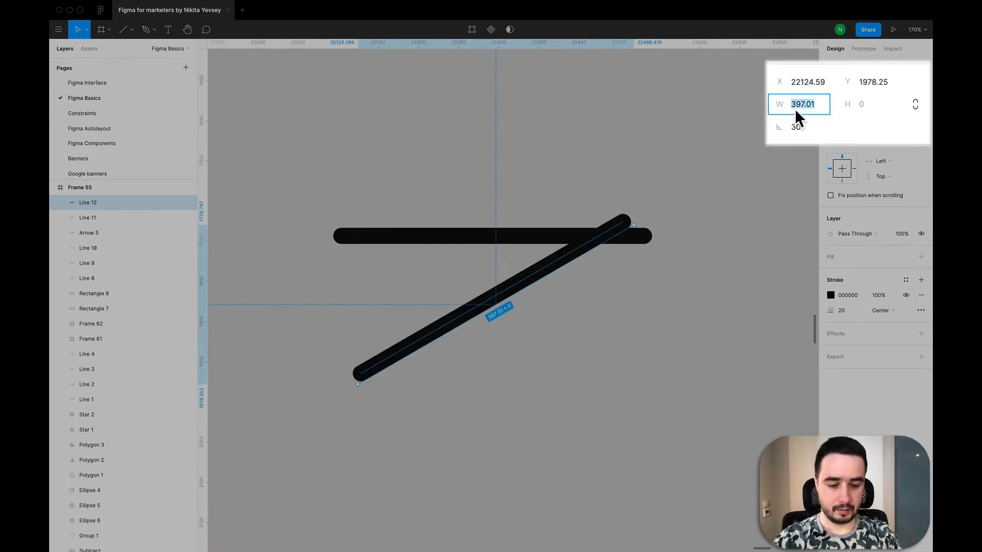
type("100")
key("Return")
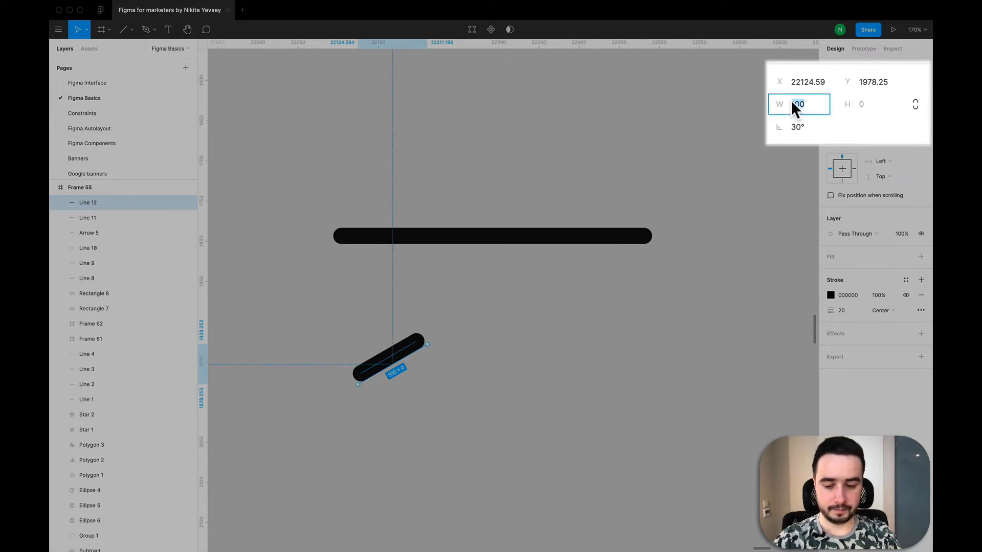
type("150")
key("Return")
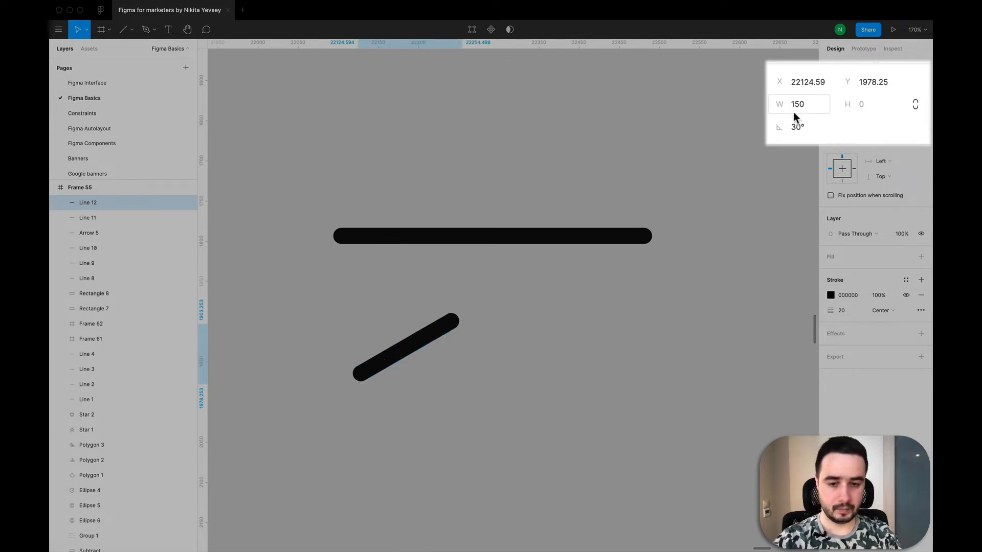
- Move the slanted line to X 22364, Y 1873 so its upper end meets the horizontal line's right end
left_click_drag(445, 327, 640, 255)
scroll(640, 255, "up", 10)
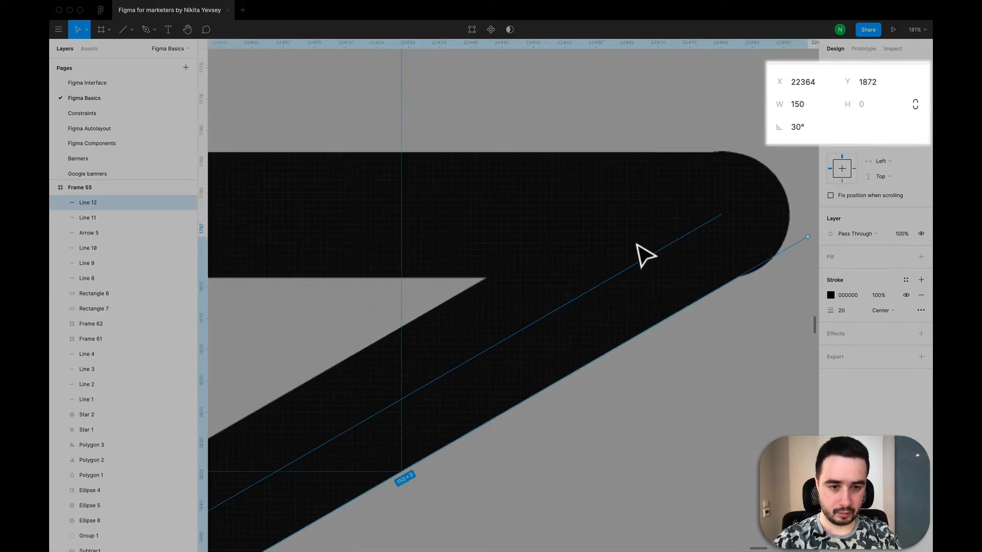
scroll(456, 266, "down", 3)
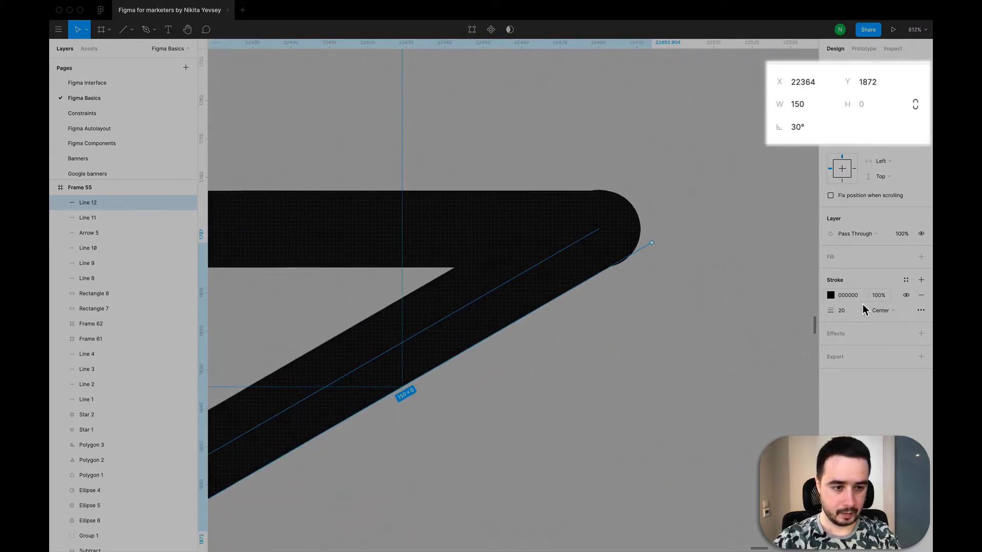
left_click_drag(601, 259, 605, 258)
scroll(670, 222, "down", 5)
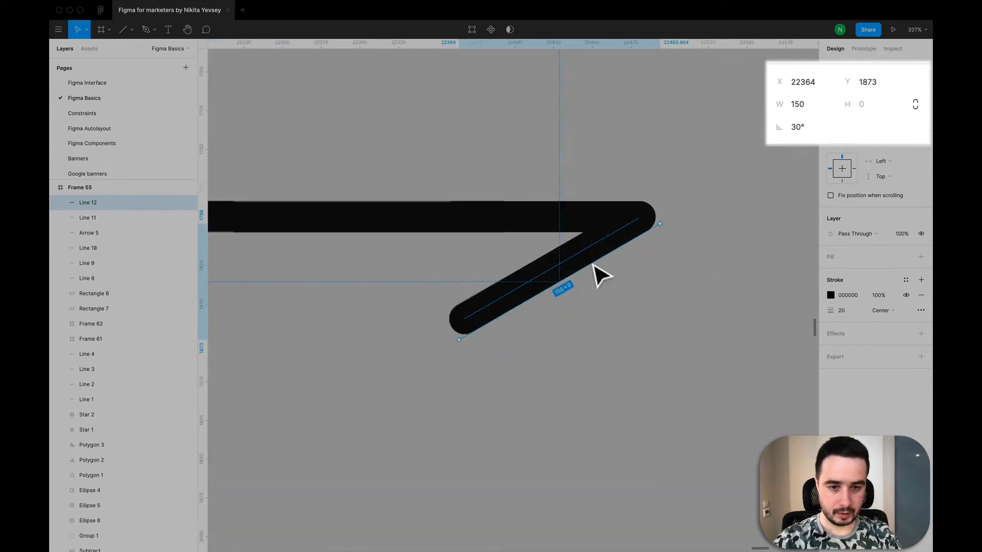
- Duplicate the slanted line, place the copy above the horizontal line's right end, and set its rotation to -30°
key("super+v")
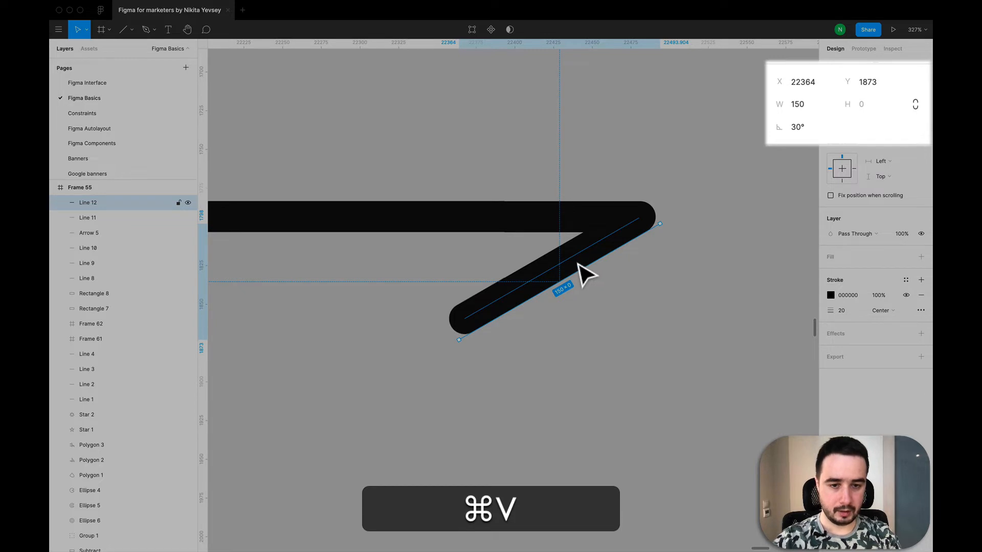
left_click_drag(582, 267, 569, 175)
left_click(799, 128)
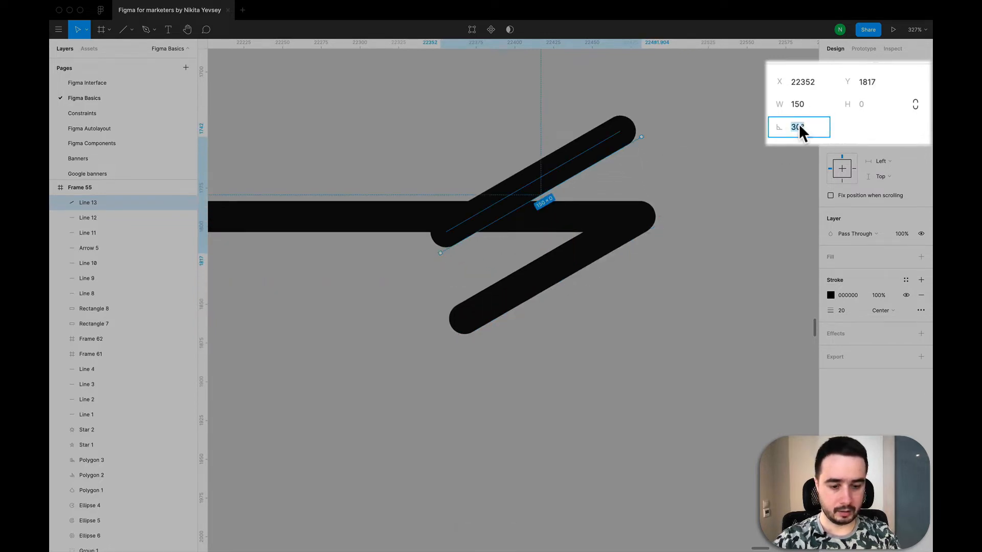
key("Return")
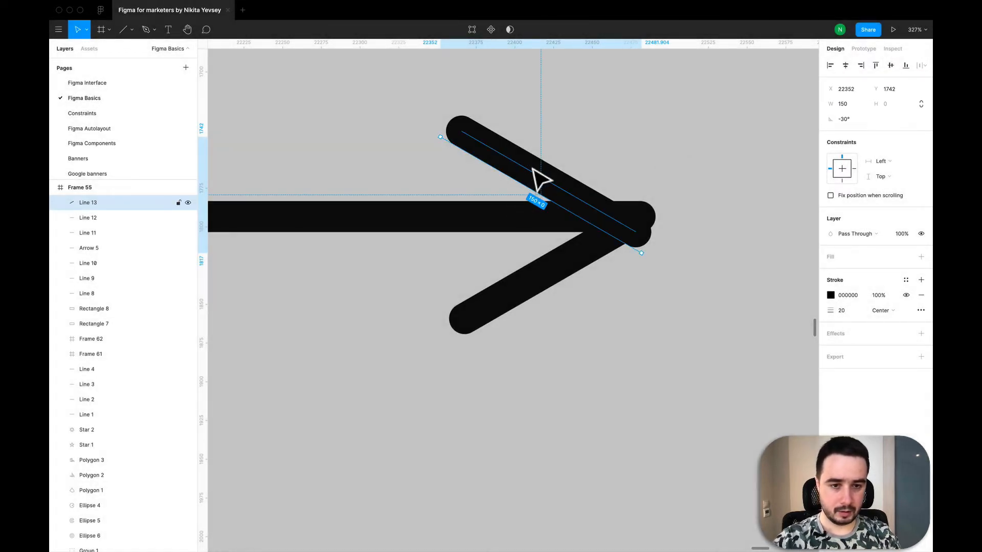
- Move the -30° line to X 22355, Y 1732 so its lower end meets the arrow's tip
left_click_drag(533, 173, 538, 164)
key("Down")
key("Down")
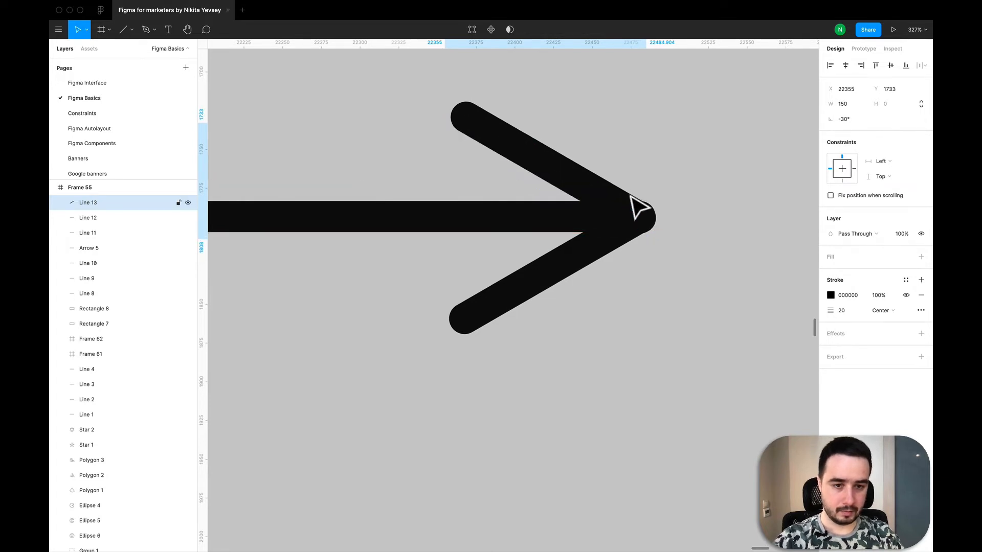
key("Left")
key("Up")
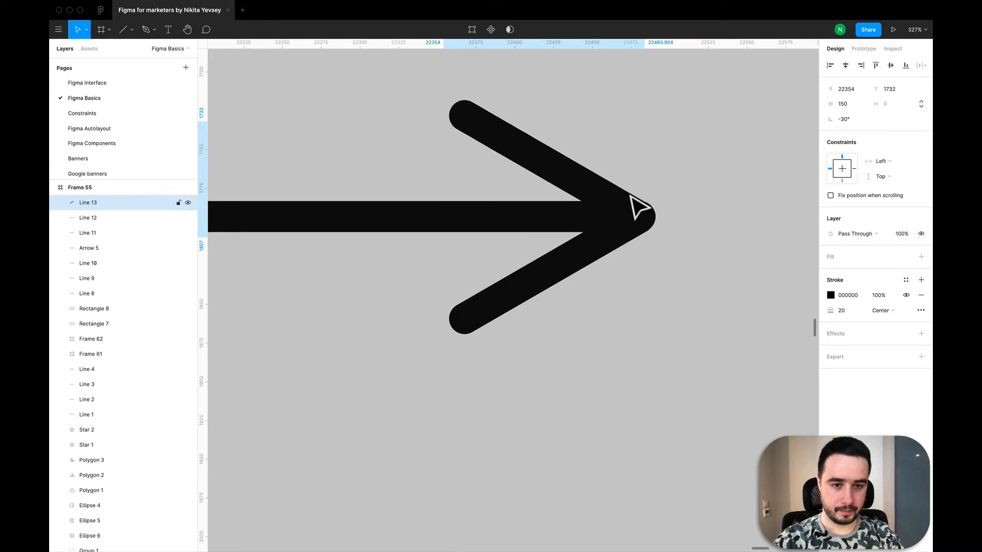
key("Right")
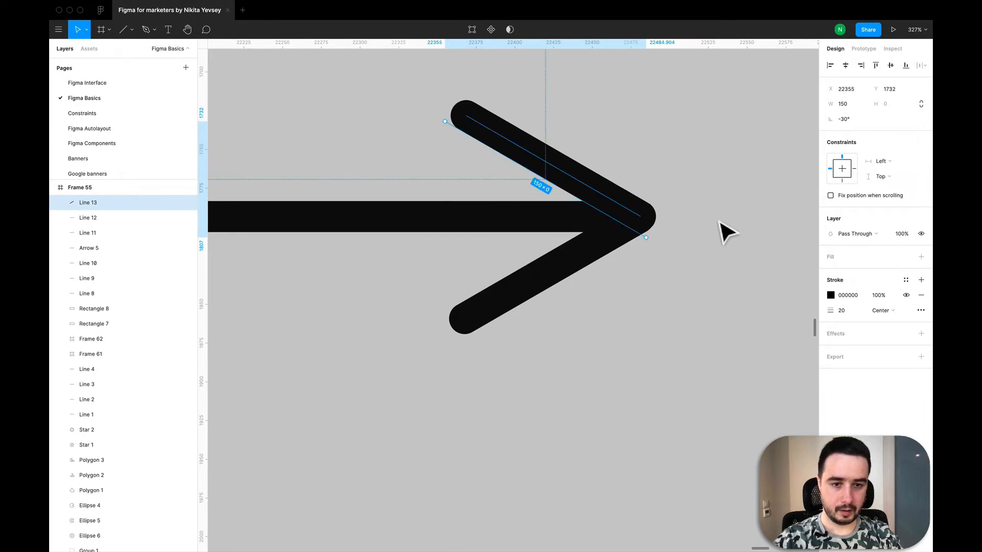
left_click(718, 235)
- Select the upper slanted line of the arrow assembled from rounded lines
scroll(718, 235, "down", 10)
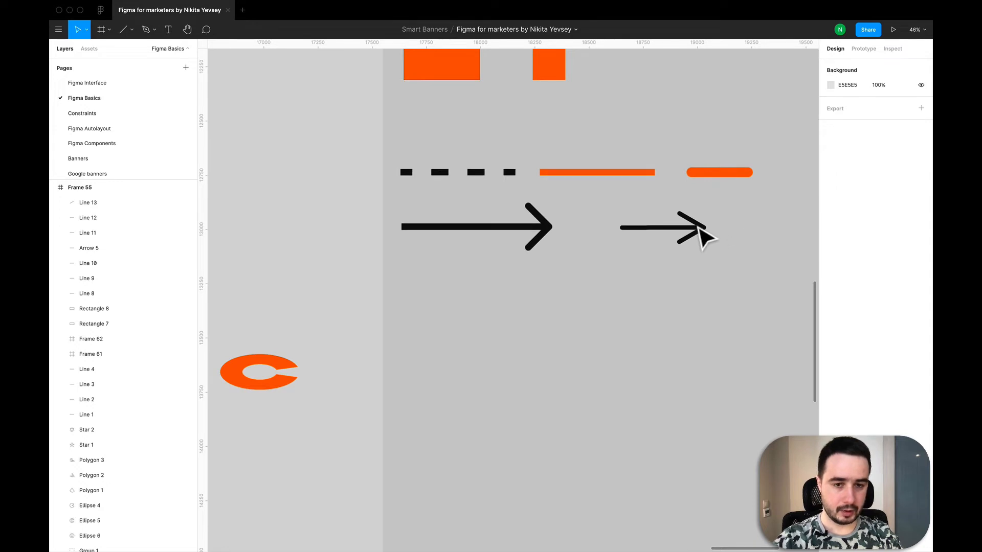
scroll(746, 250, "up", 5)
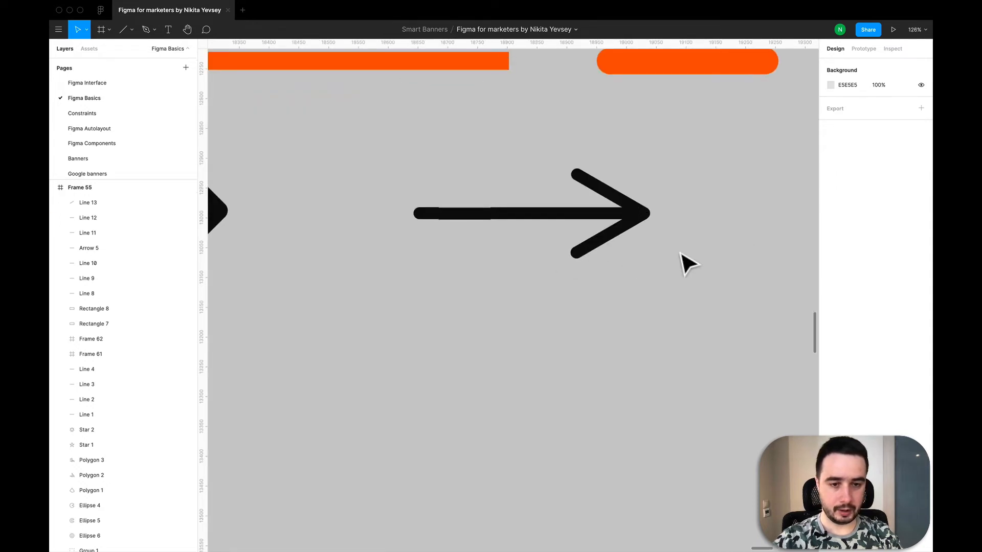
scroll(684, 262, "down", 5)
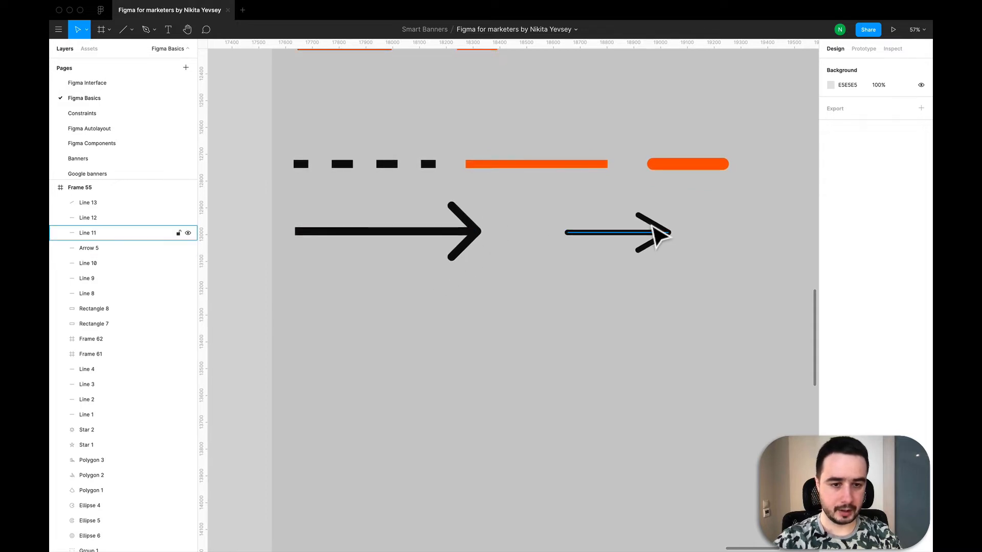
left_click(655, 229)
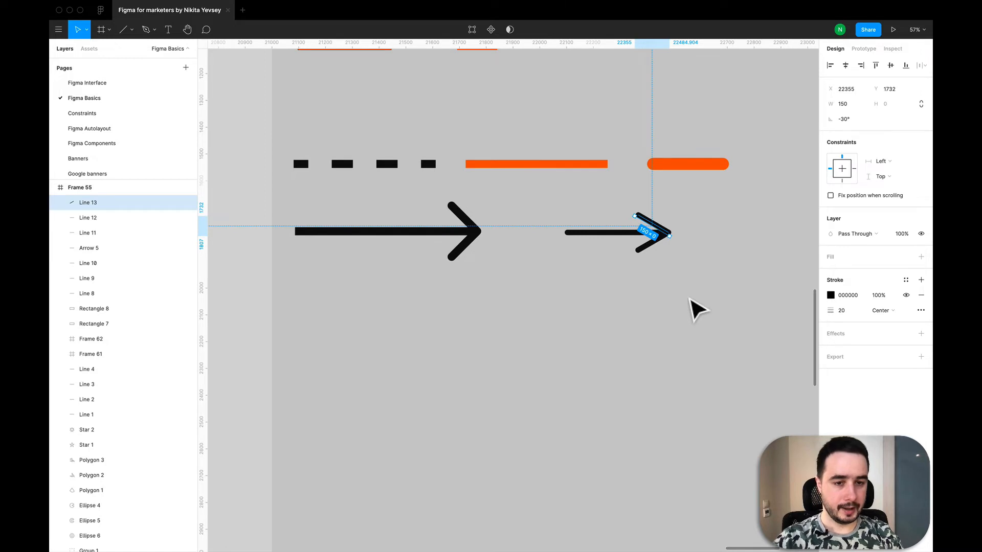
- Combine the three lines of the smaller black arrow into one shape with a Union selection
left_click(695, 309)
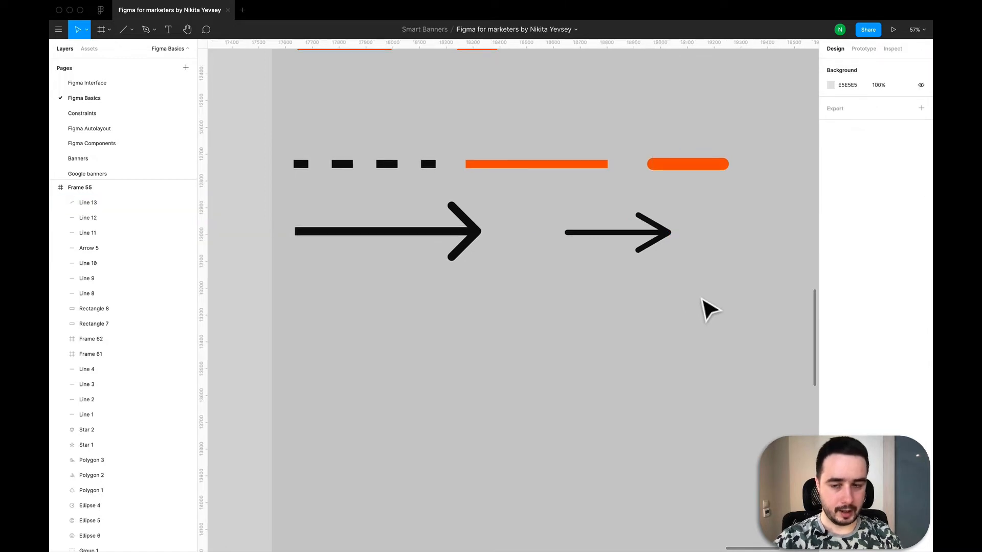
left_click_drag(696, 294, 545, 201)
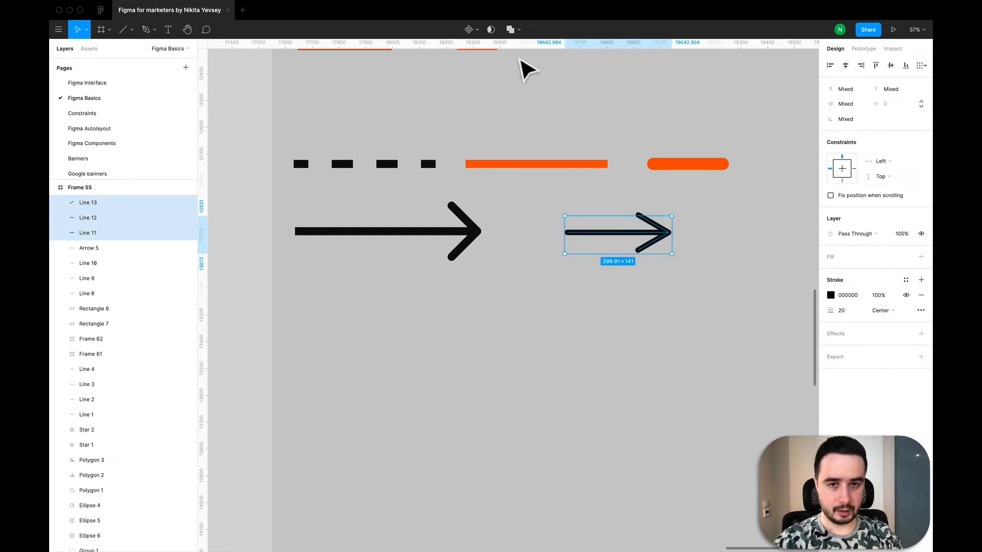
left_click(518, 30)
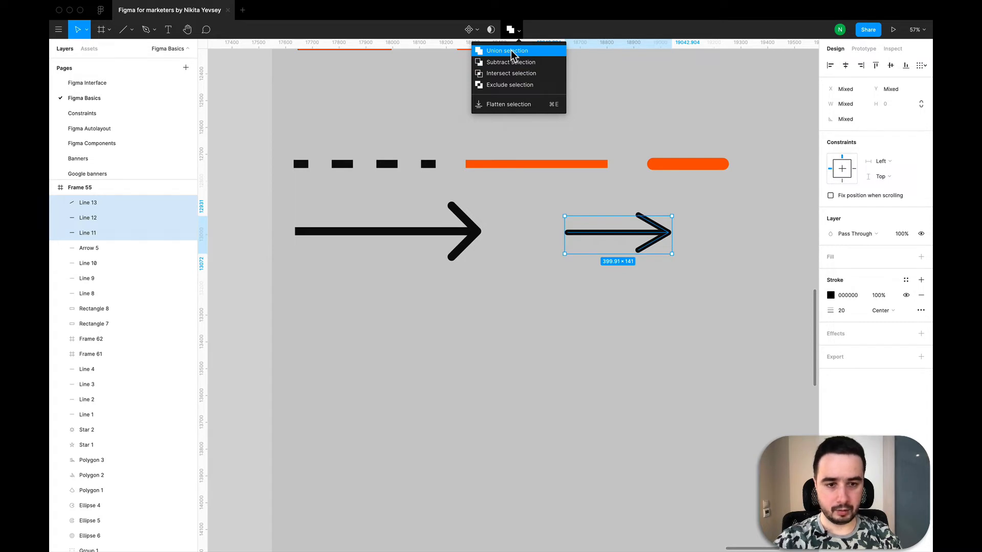
left_click(513, 51)
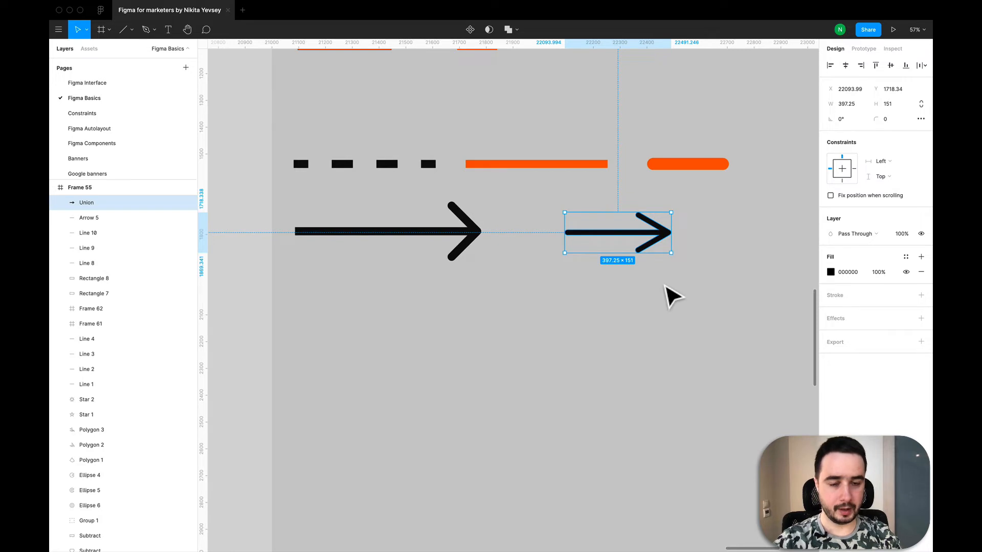
left_click(672, 296)
- Select the row of lines and both arrows beneath it, and recolour their black parts to orange FF6600
scroll(501, 304, "down", 3)
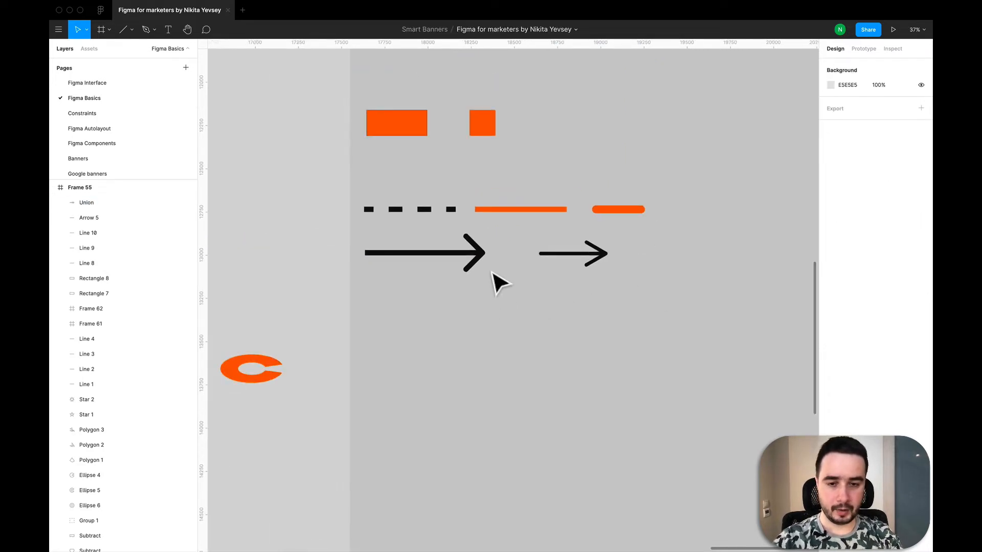
scroll(495, 279, "down", 3)
scroll(500, 279, "left", 2)
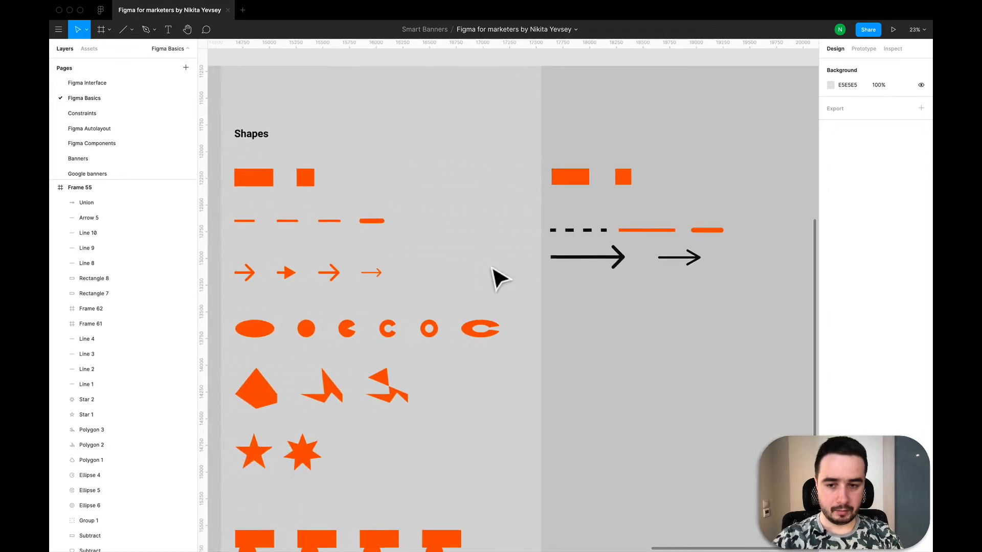
scroll(665, 276, "right", 2)
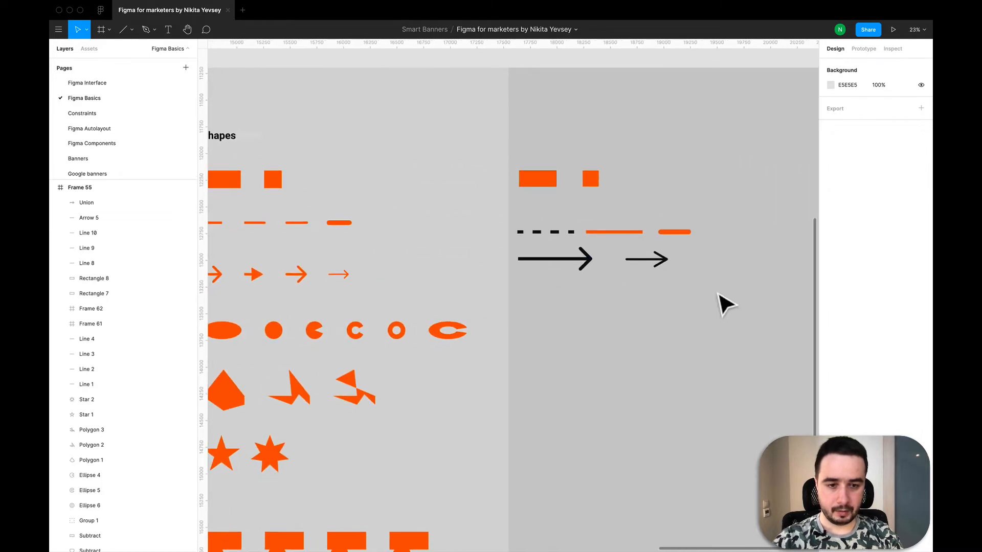
left_click_drag(713, 288, 509, 209)
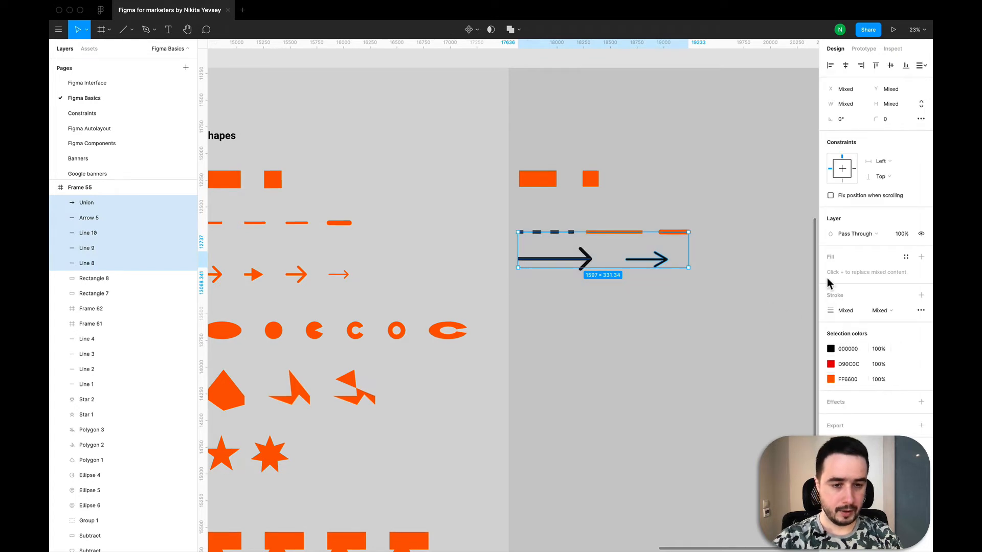
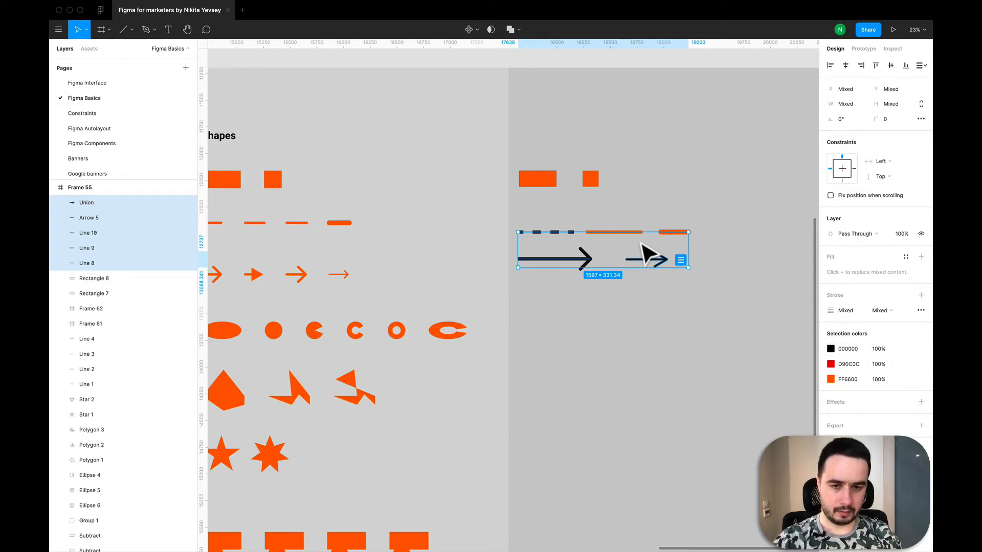
key("shift+2")
scroll(648, 253, "down", 5)
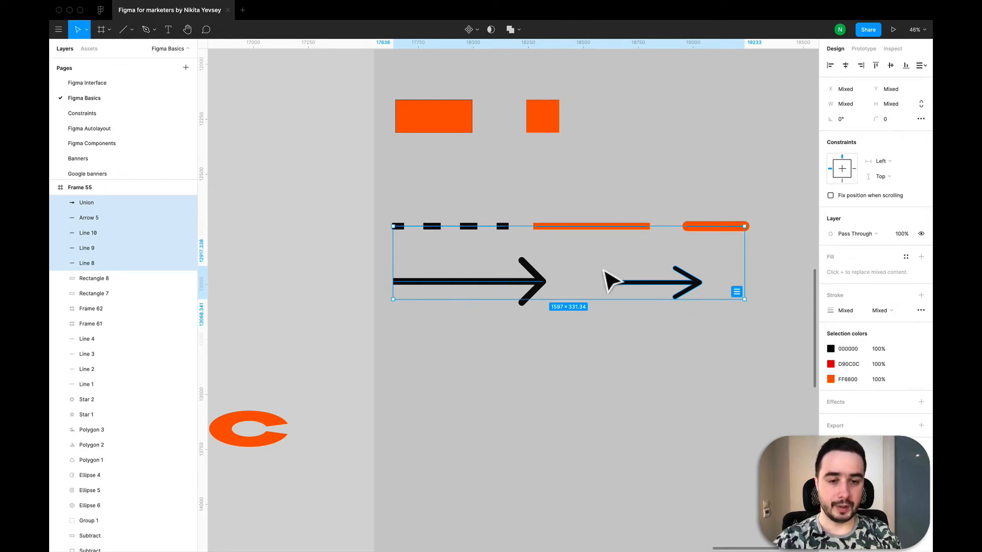
left_click(830, 349)
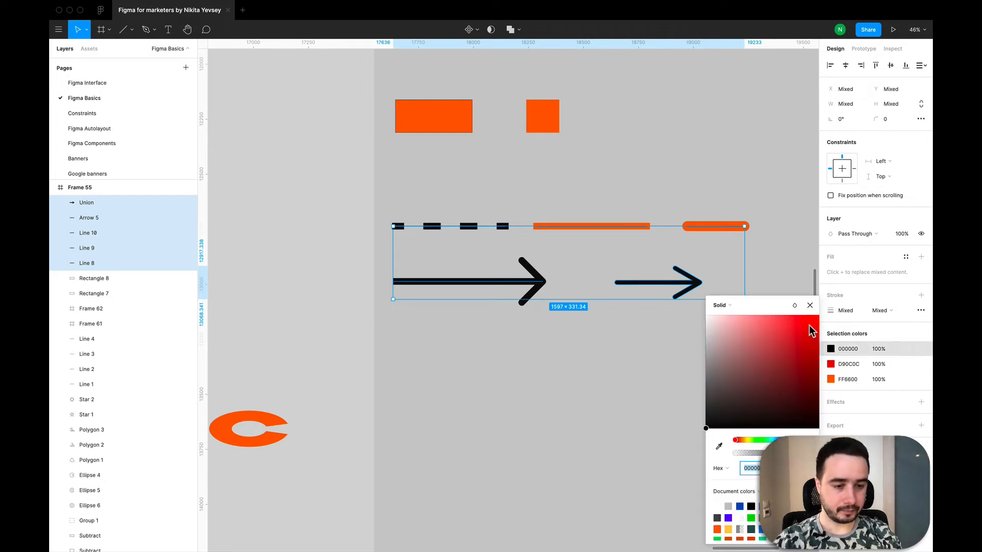
left_click(717, 528)
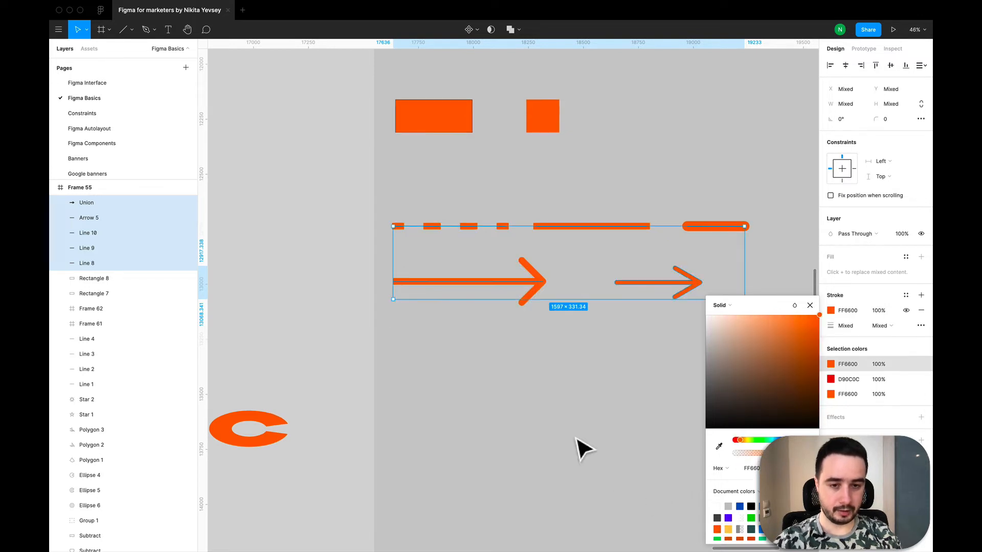
left_click(535, 374)
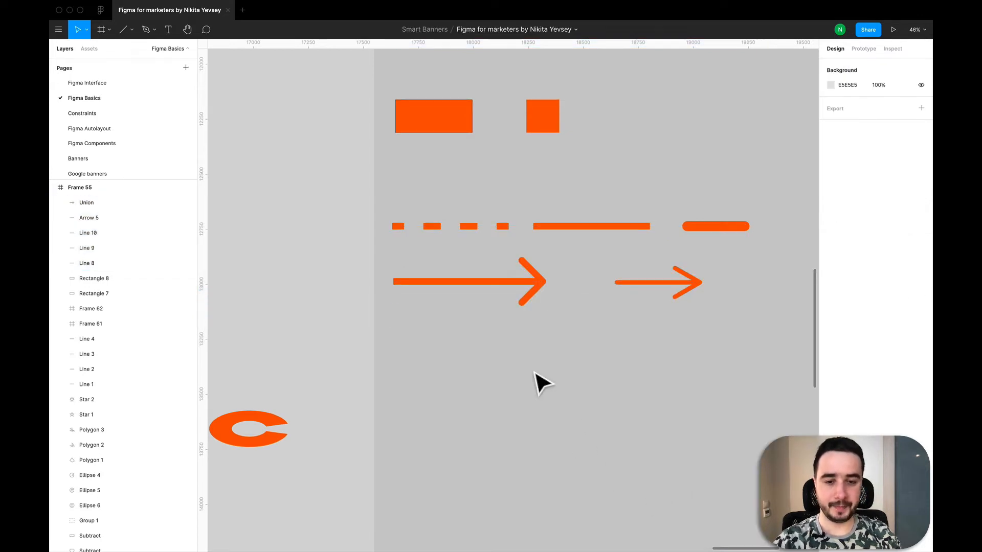
- Place a default 100 × 100 ellipse in the empty area below the orange arrows
scroll(541, 383, "down", 5)
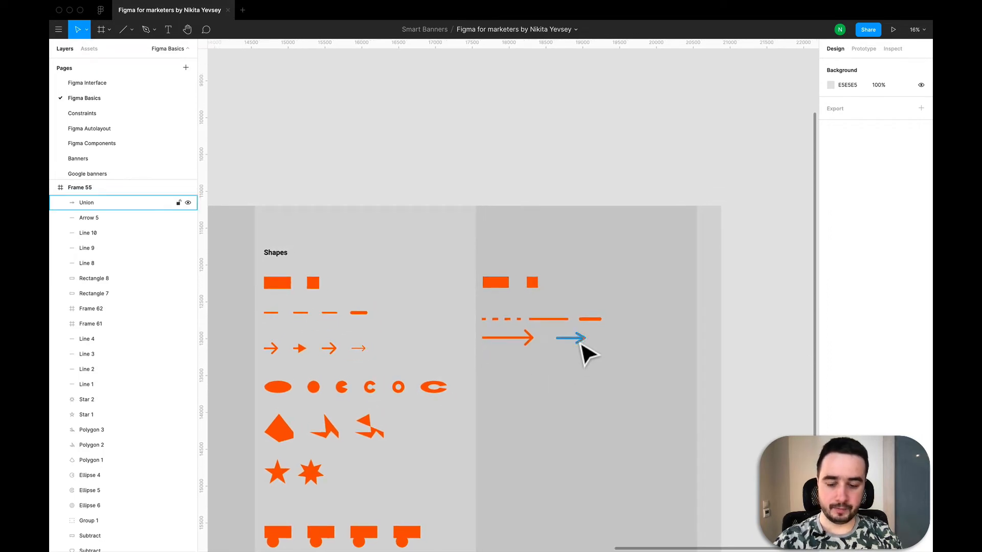
key("shift+super+3")
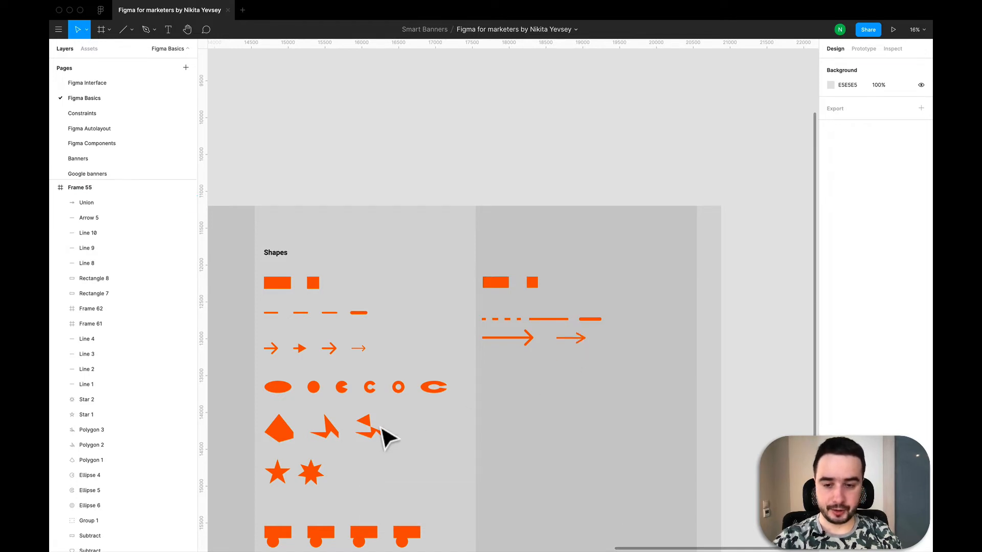
scroll(386, 416, "down", 2)
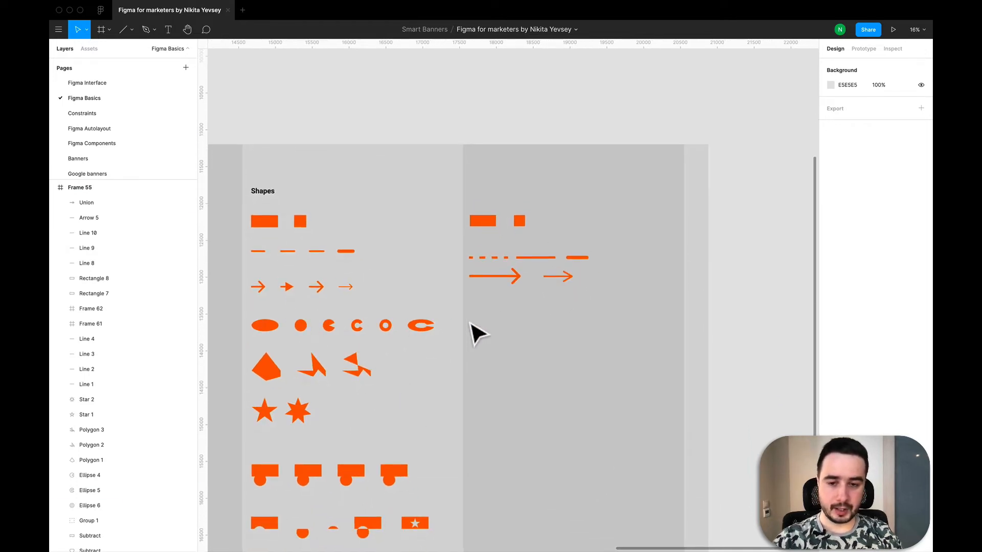
scroll(505, 333, "up", 5, "ctrl")
scroll(503, 333, "left", 2)
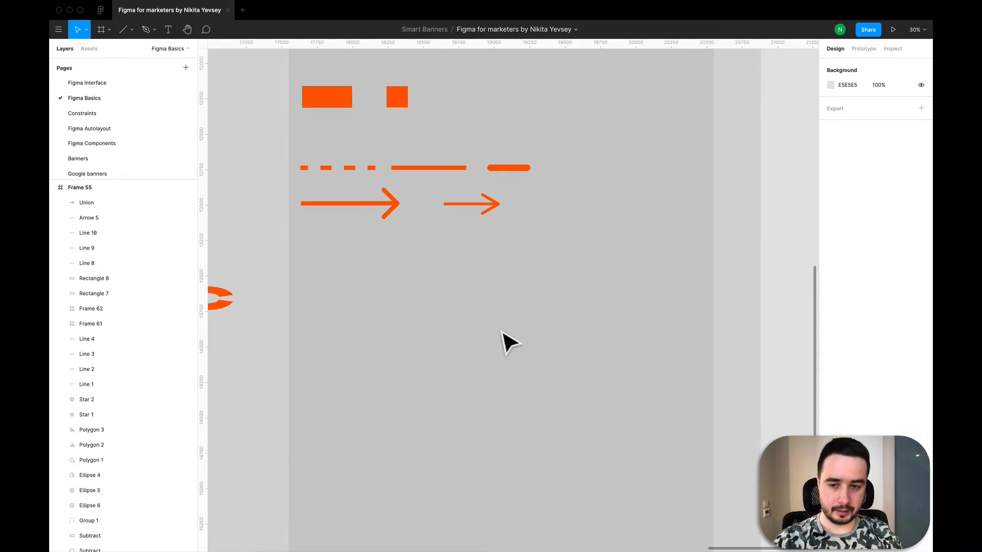
scroll(504, 333, "down", 1)
scroll(503, 332, "left", 1)
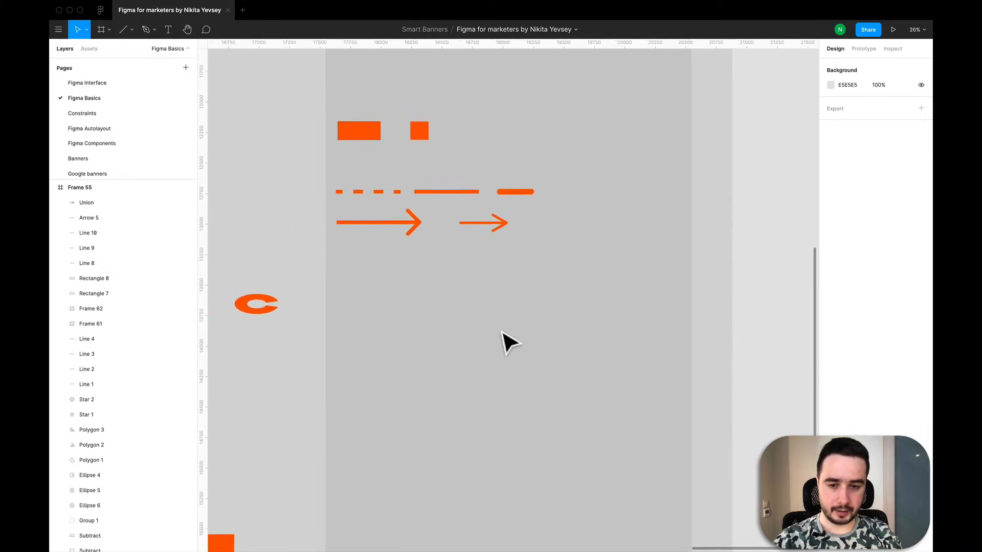
left_click(131, 30)
left_click(113, 85)
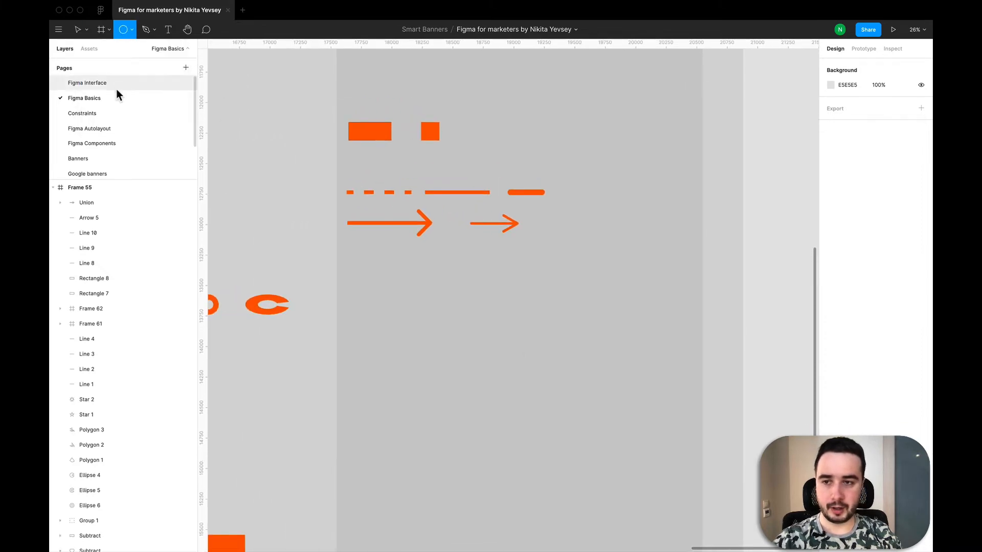
left_click(372, 293)
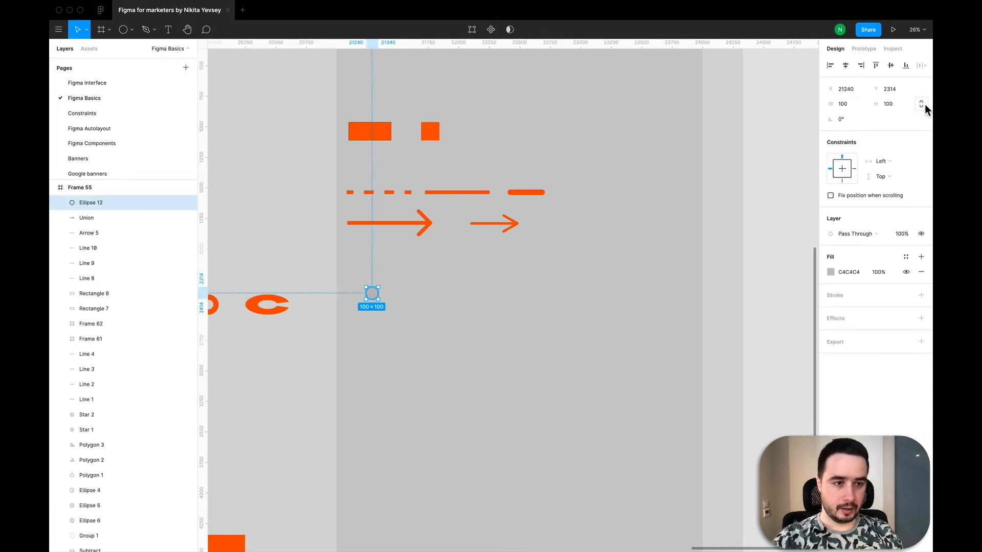
- Lock the new circle's proportions and set its width to 300
left_click(921, 104)
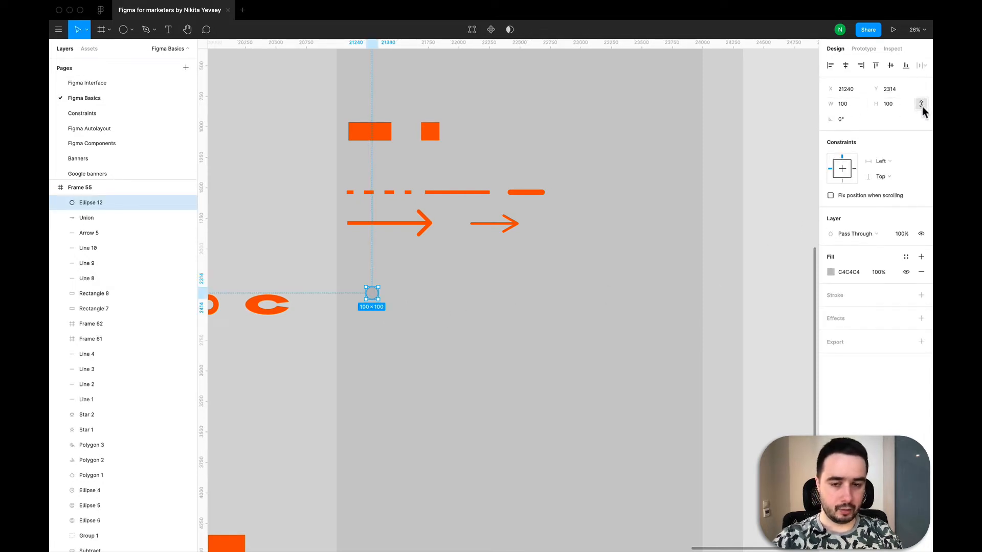
left_click(848, 104)
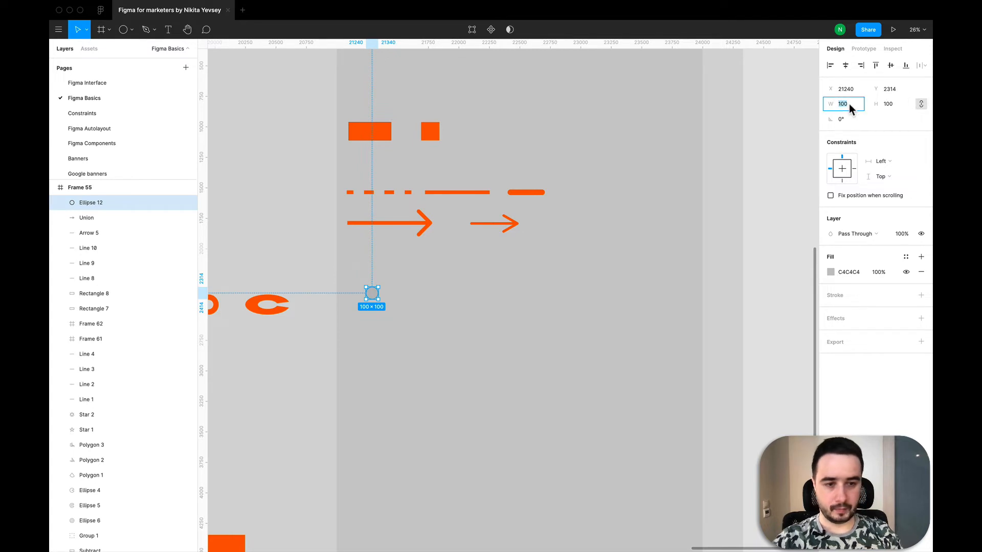
type("300")
key("Return")
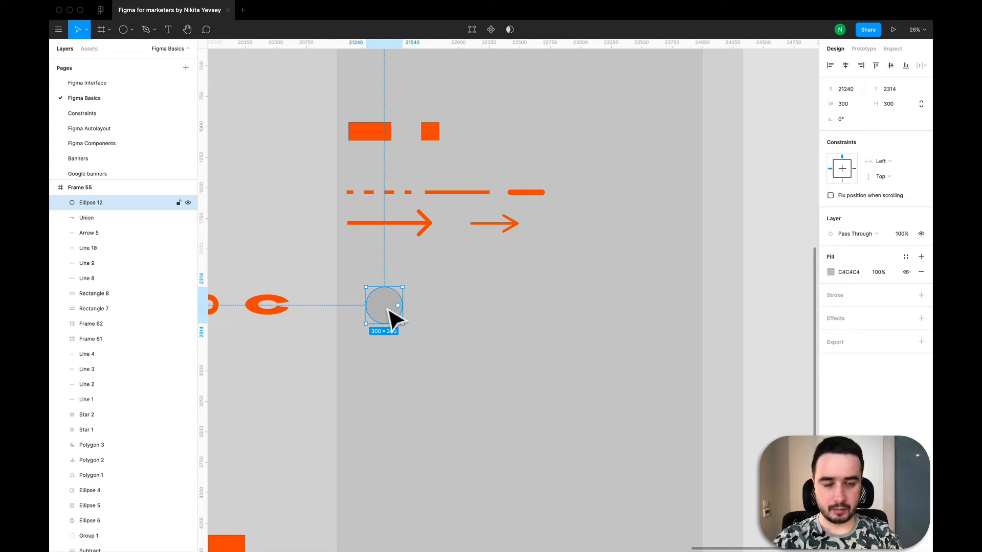
- Enlarge the grey circle proportionally to about 466 × 466 with the Scale tool
key("k")
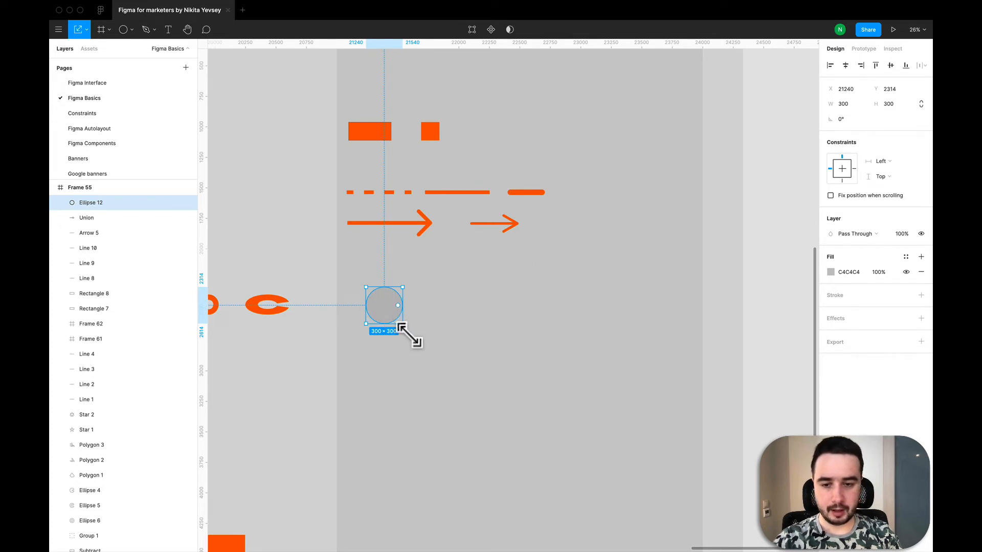
left_click_drag(401, 326, 429, 355)
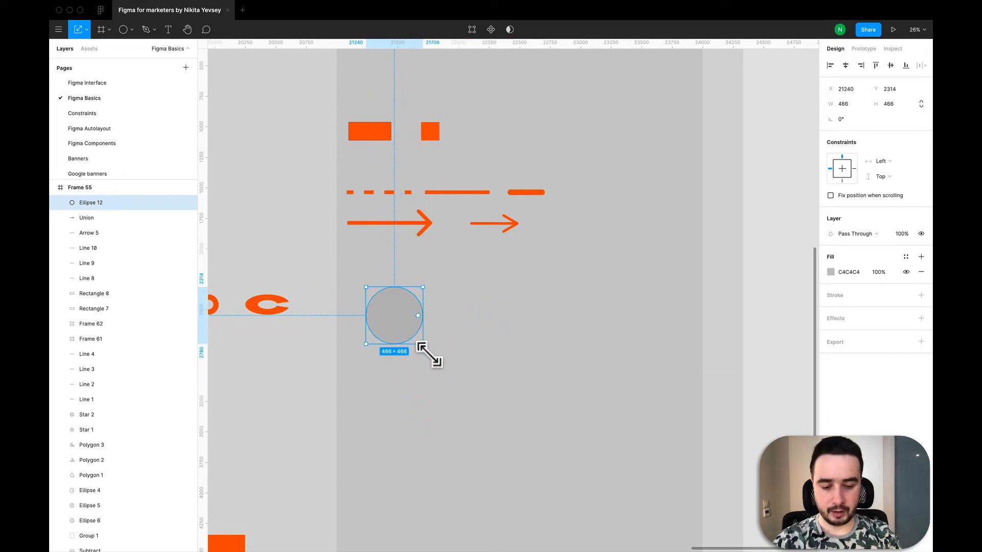
- Try to stretch the circle freely to about 1516 × 857 with the Move tool, and undo the stretch
left_click(85, 32)
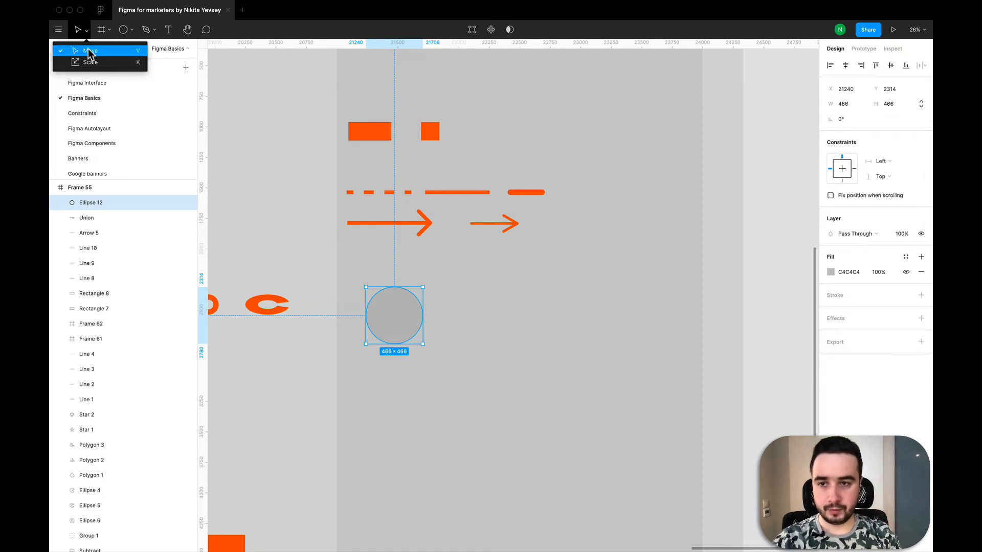
left_click(92, 46)
left_click_drag(431, 351, 546, 392)
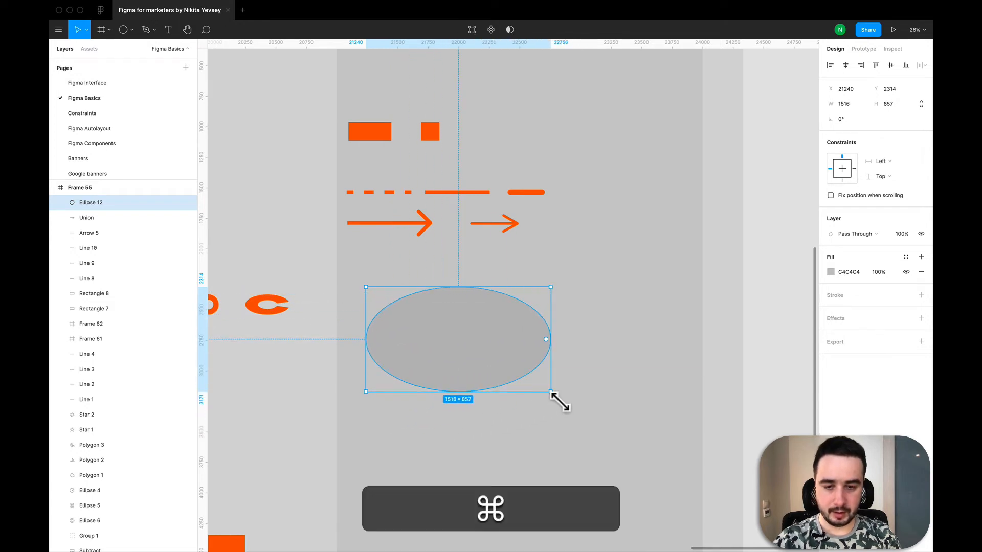
key("super+z")
left_click(462, 312)
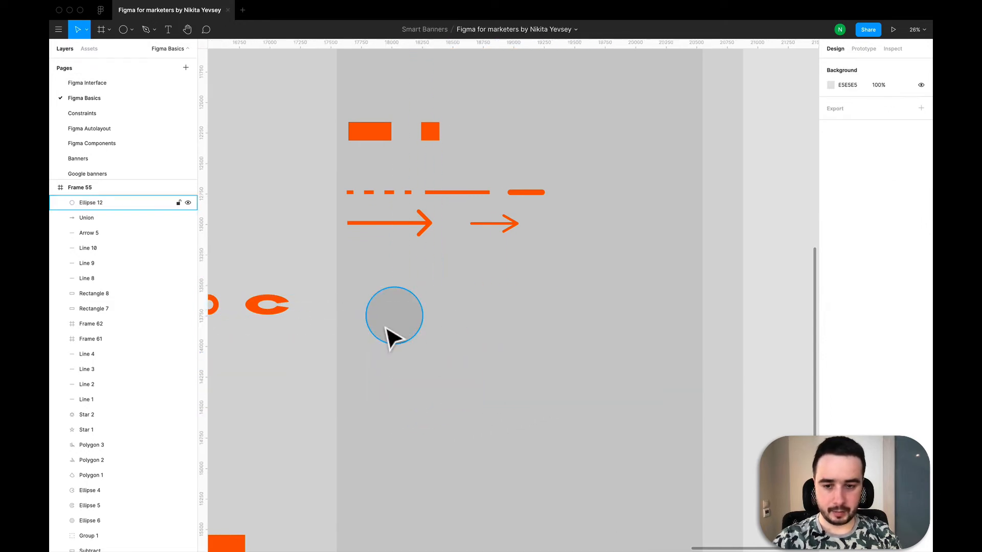
- Constrain the grey circle's proportions and resize it to 300 × 300
left_click(387, 328)
left_click(920, 105)
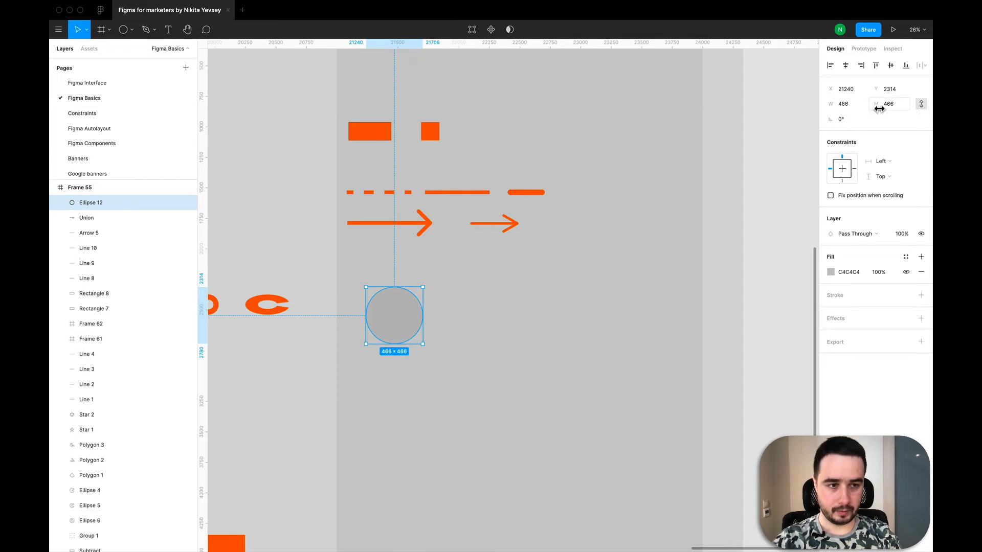
type("300")
key("Return")
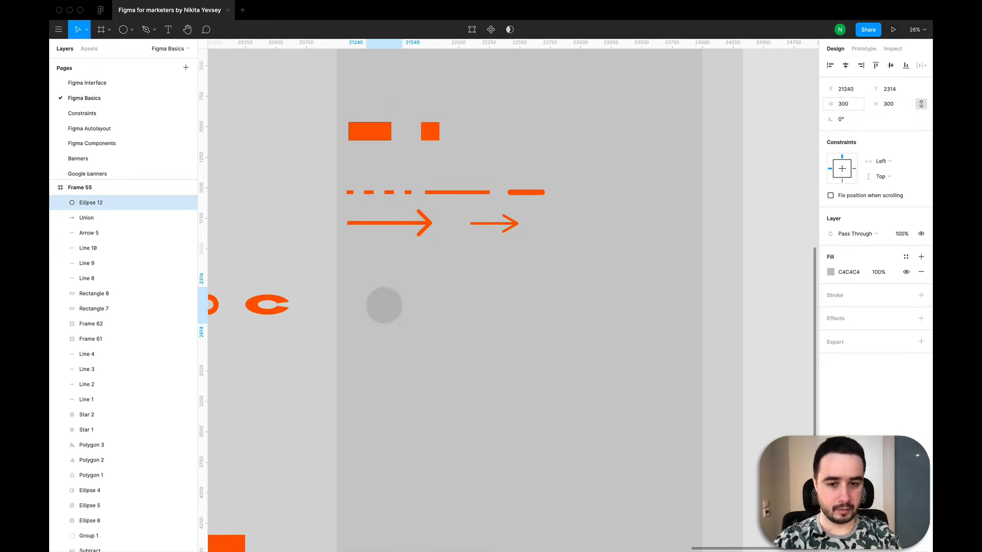
left_click(519, 294)
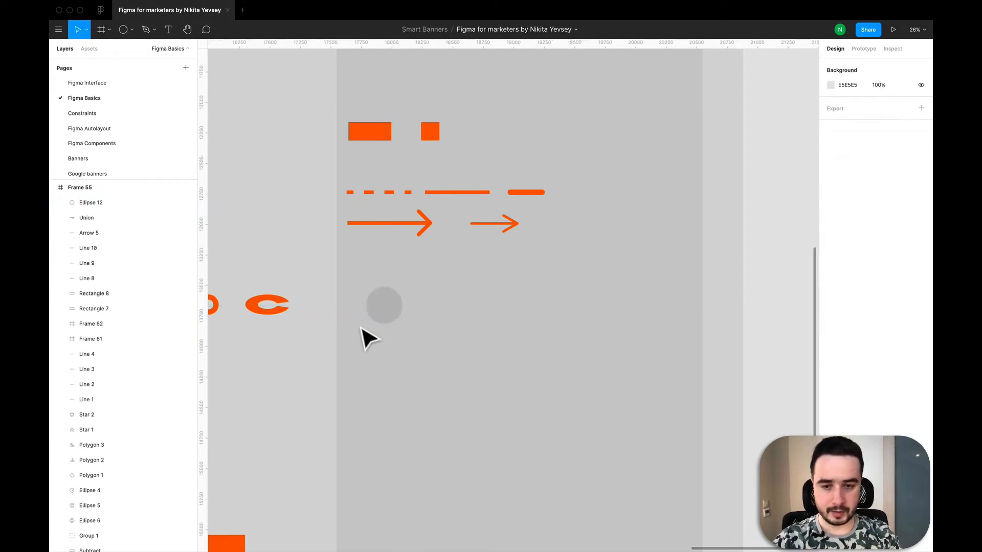
- Fill the grey circle with the orange document colour to match the other shapes
left_click(390, 312)
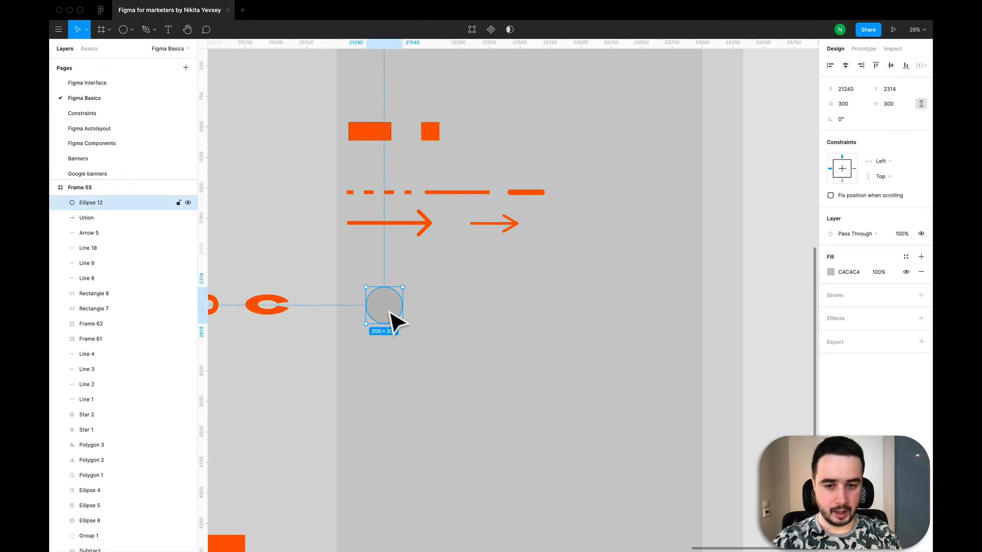
left_click(831, 272)
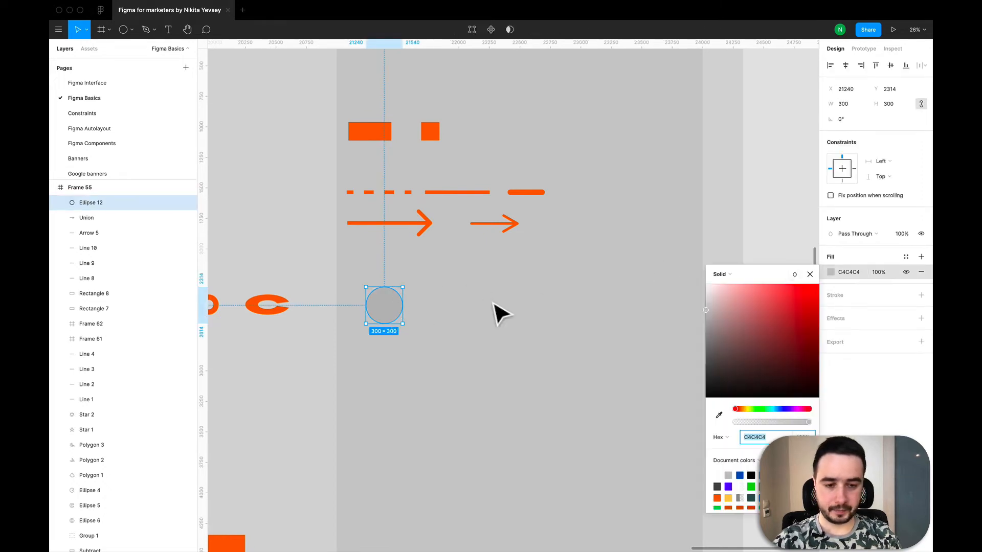
left_click(718, 495)
left_click(475, 298)
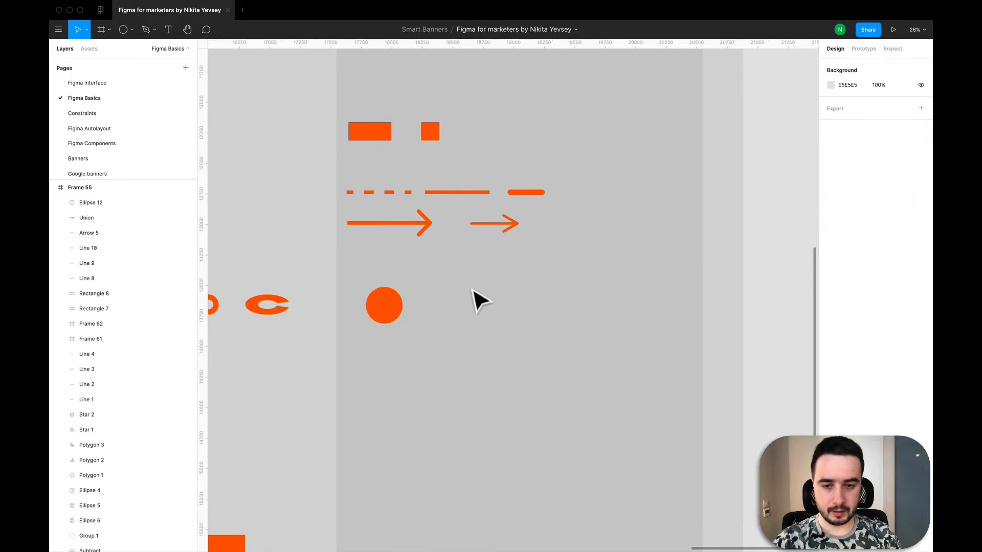
scroll(365, 317, "up", 3)
scroll(365, 320, "up", 3)
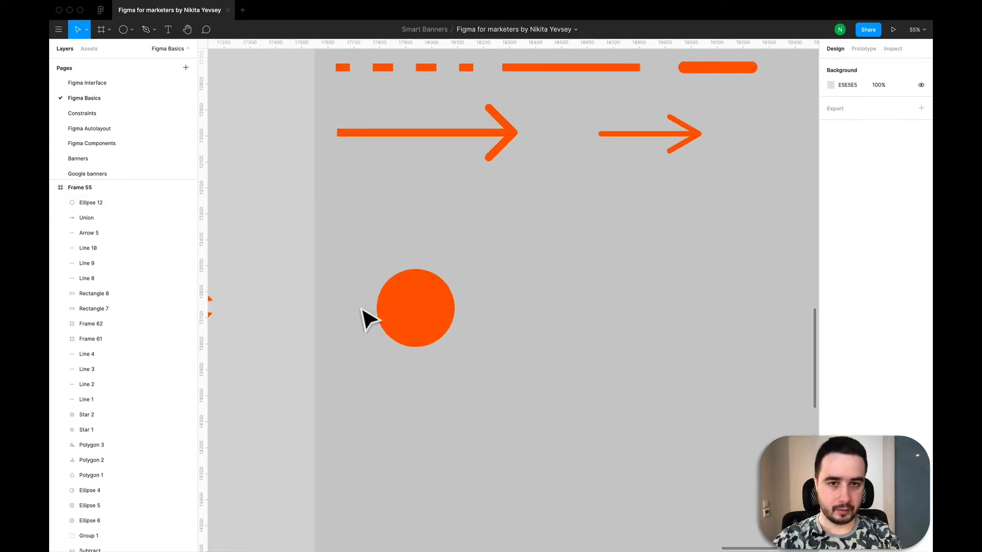
- Duplicate the 300 × 300 orange circle and place the copy beside the original, level with it at about X 21794
left_click(407, 311)
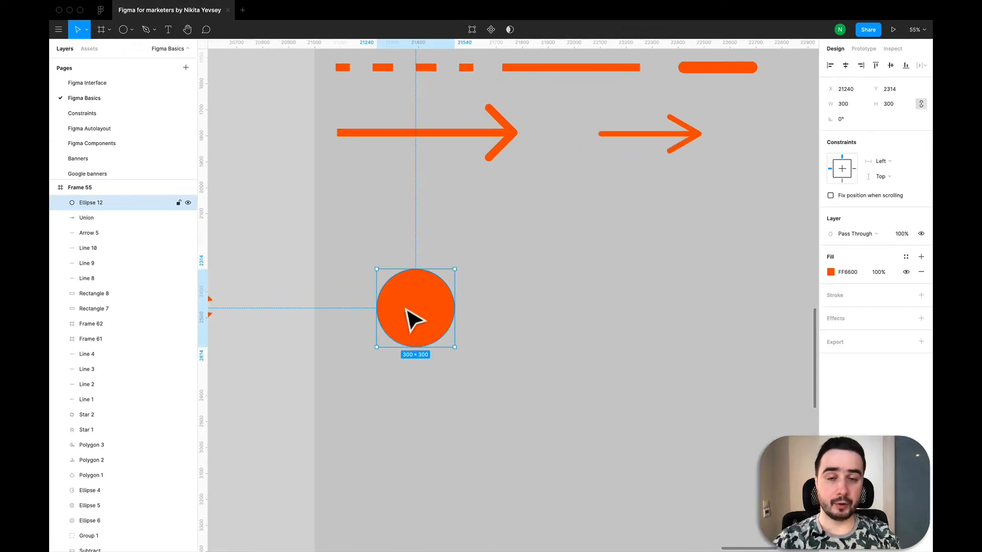
key("super+c")
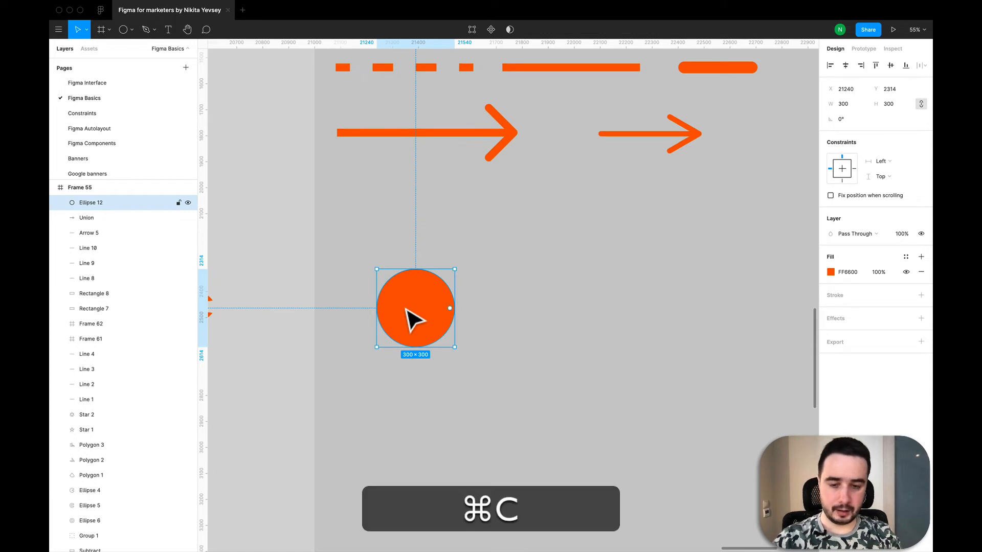
key("super+v")
left_click_drag(405, 309, 554, 315)
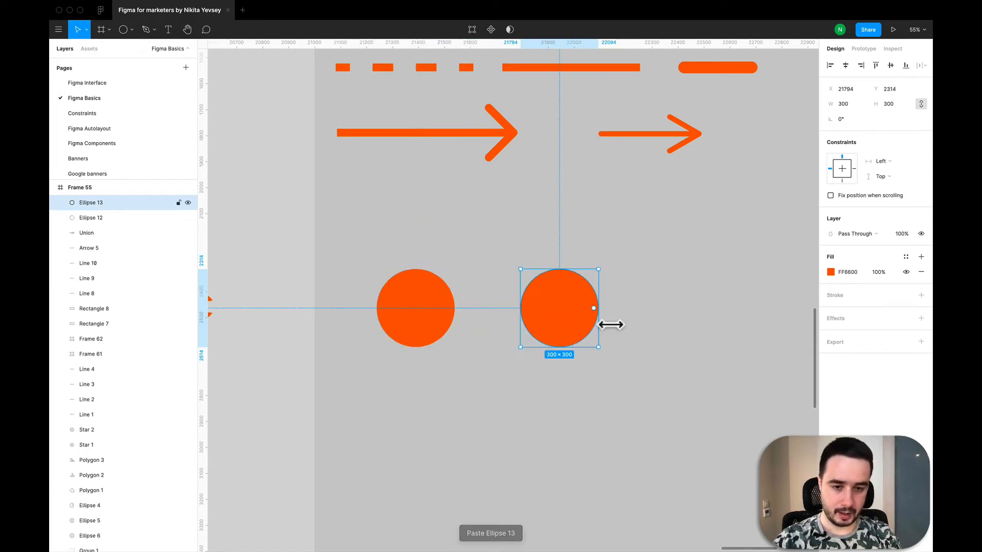
- Cut a wedge out of the copied circle by adjusting its arc to a sweep of about -82%
scroll(603, 322, "up", 5)
mouse_move(592, 300)
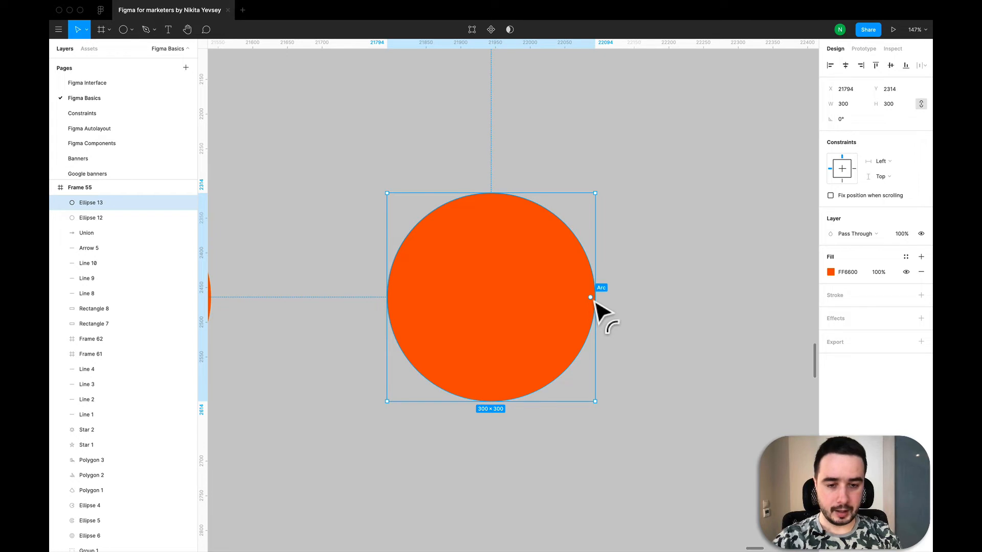
left_click_drag(593, 302, 520, 360)
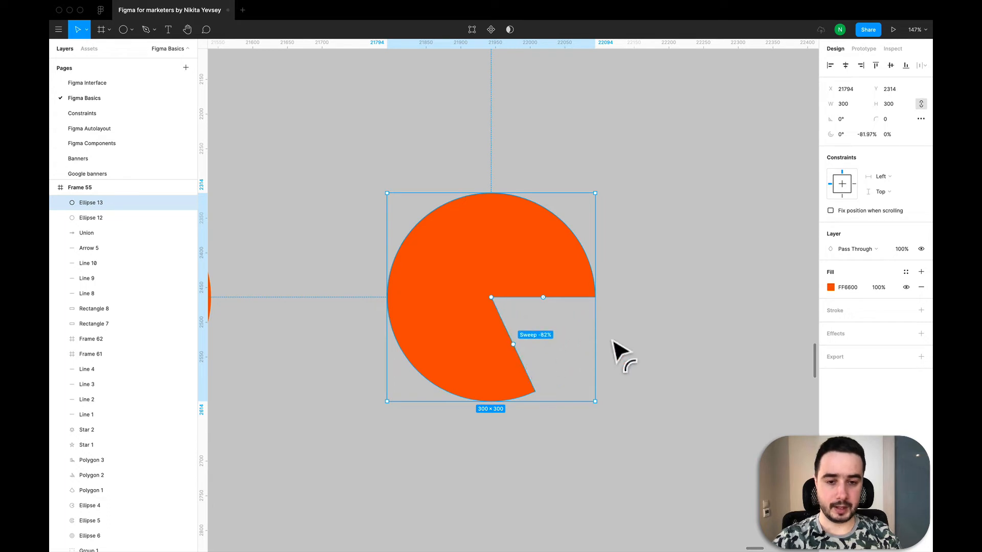
key("Escape")
scroll(388, 315, "down", 5)
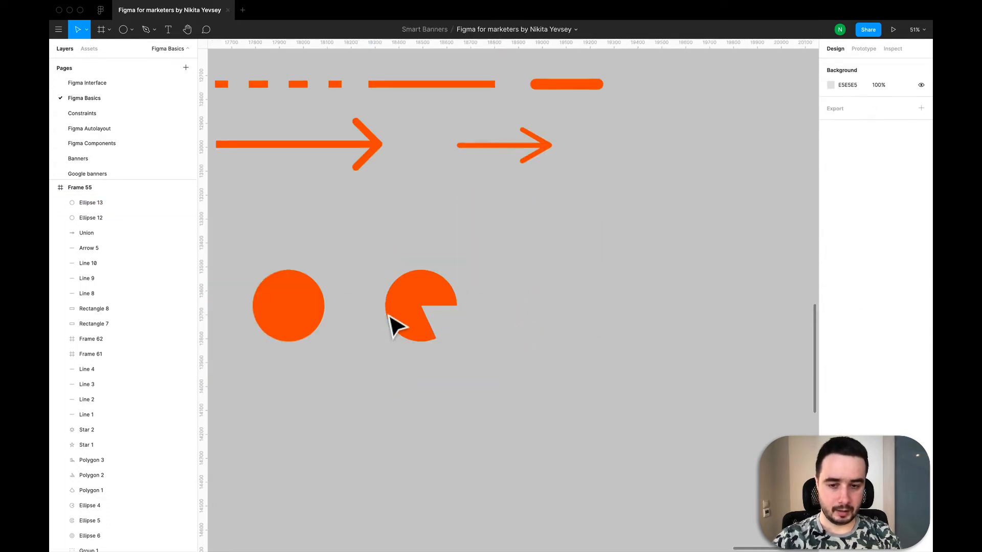
- Duplicate the circle with the wedge cut out and place the copy in the same row at X 22300
scroll(389, 316, "right", 2)
left_click(378, 313)
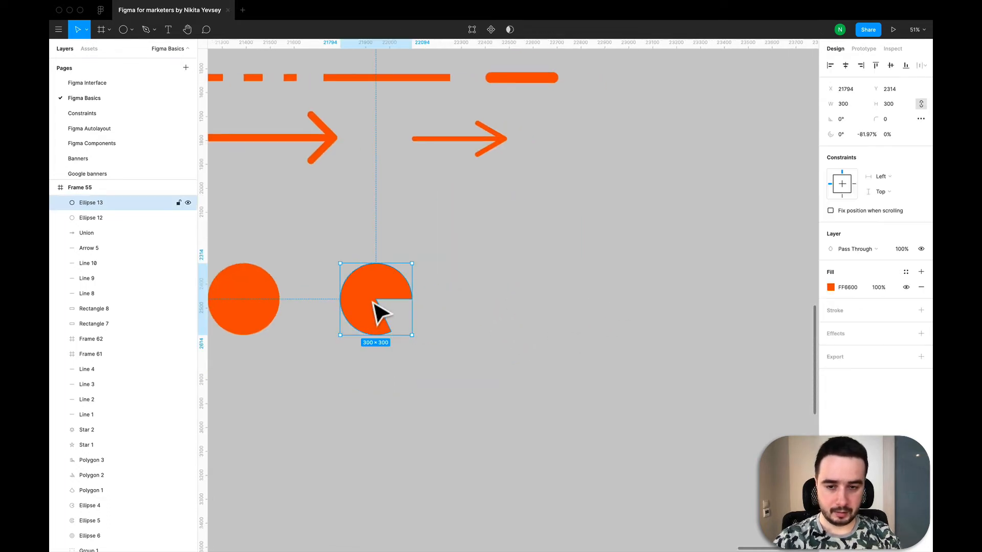
key("super+v")
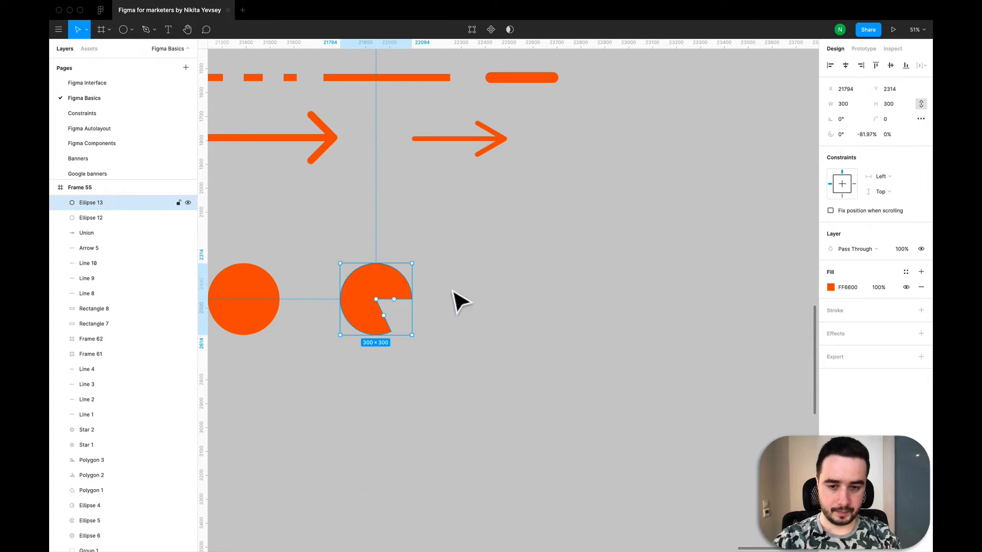
left_click_drag(472, 291, 470, 292)
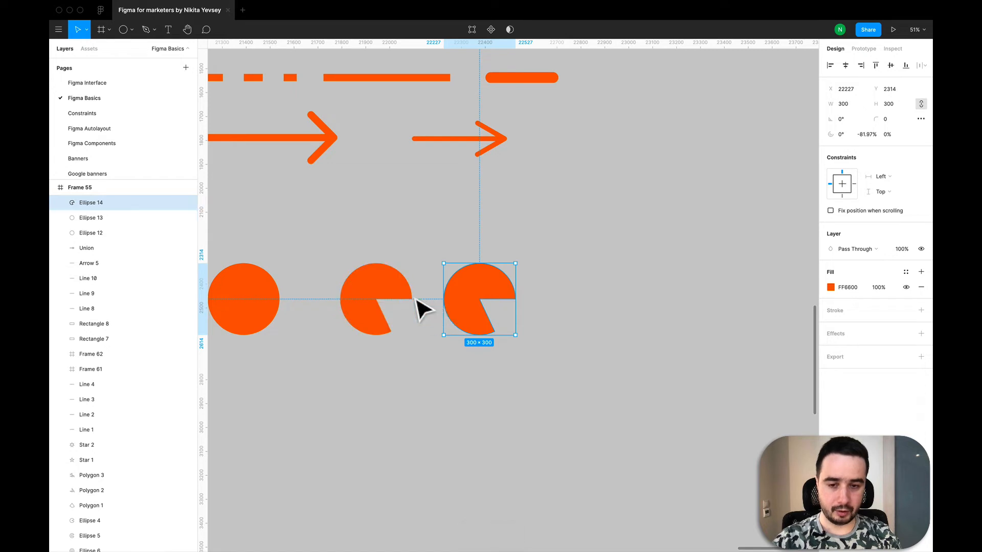
scroll(489, 293, "up", 5)
left_click_drag(471, 294, 515, 295)
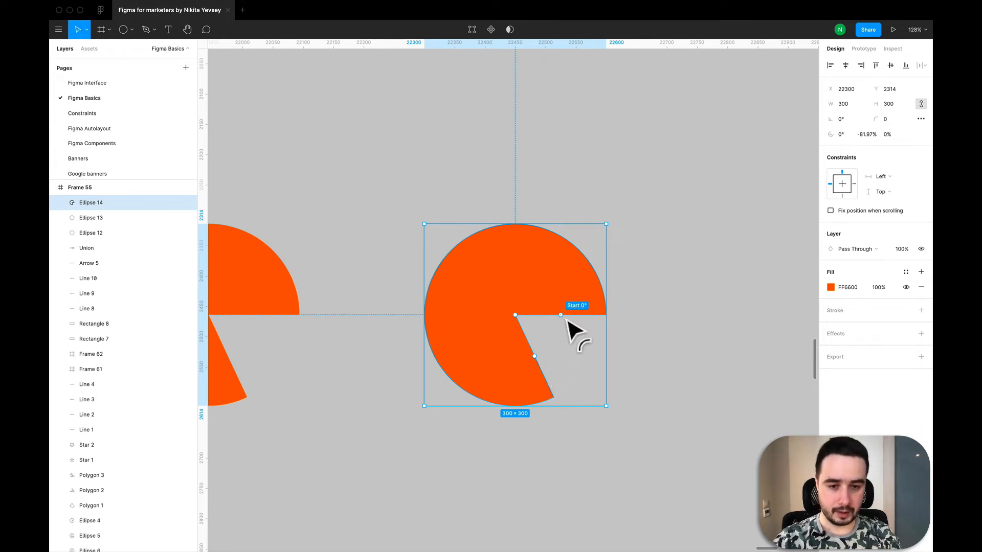
- Reshape the new copy into a thick C with its start at about -38.9°, sweep about -79% and ratio about 42.5%
left_click_drag(566, 321, 553, 290)
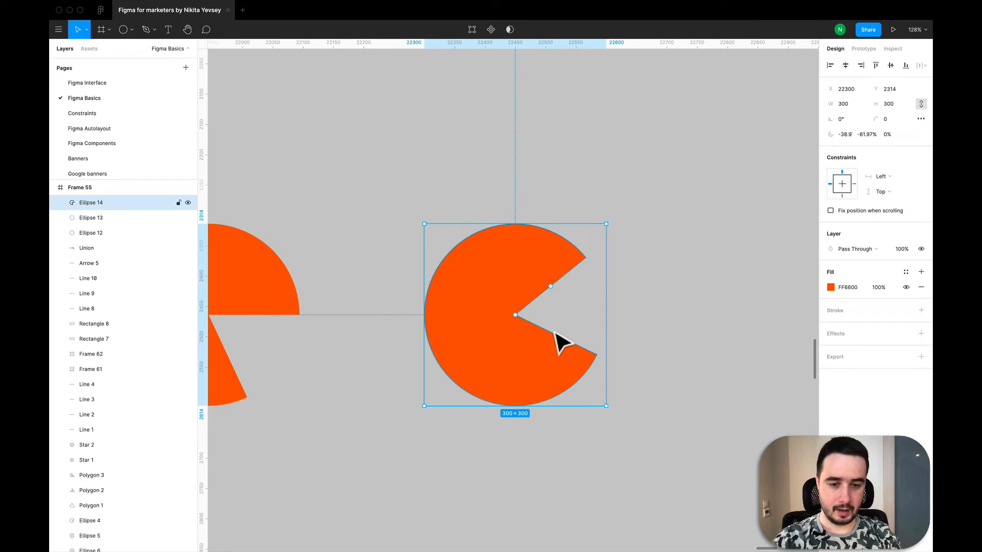
left_click_drag(561, 340, 482, 313)
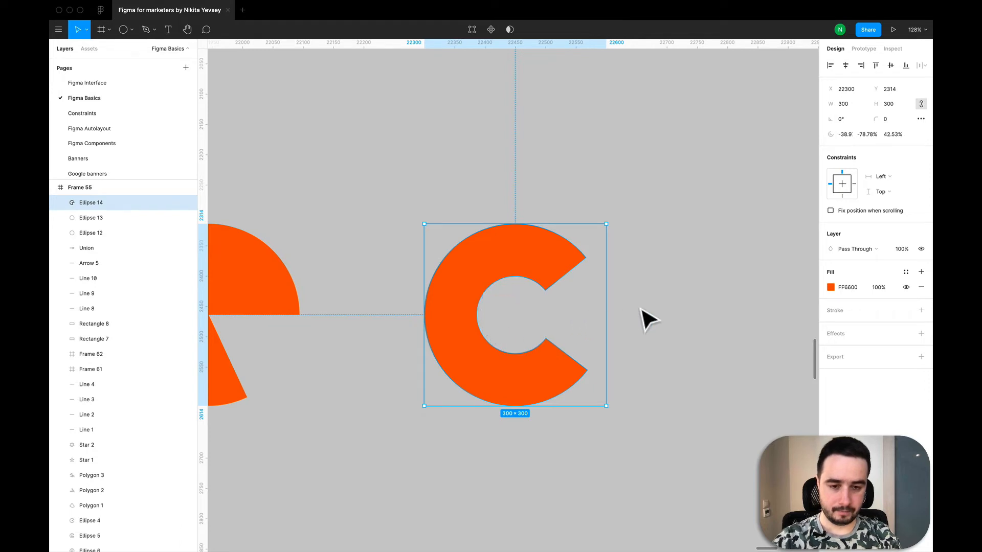
left_click(644, 321)
scroll(645, 321, "down", 5)
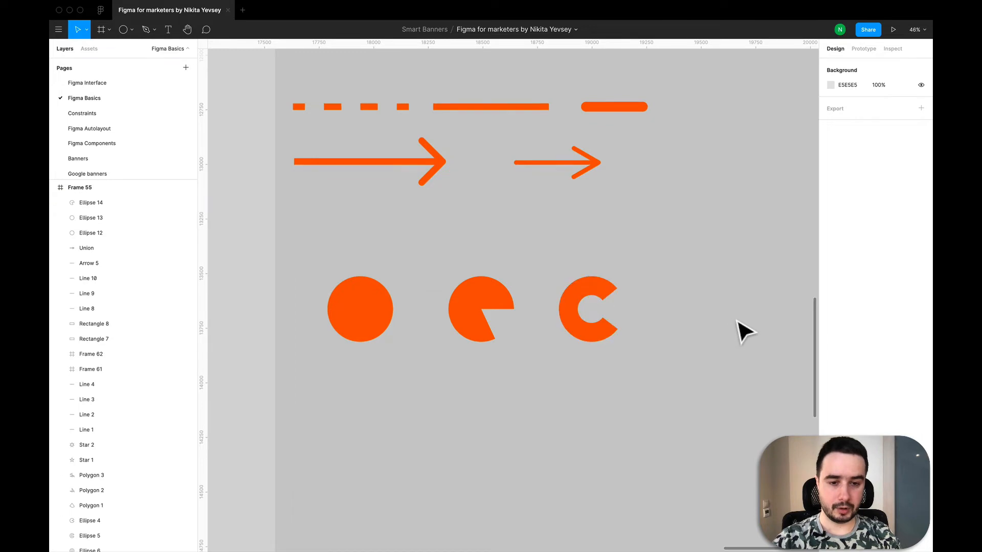
scroll(737, 321, "right", 2)
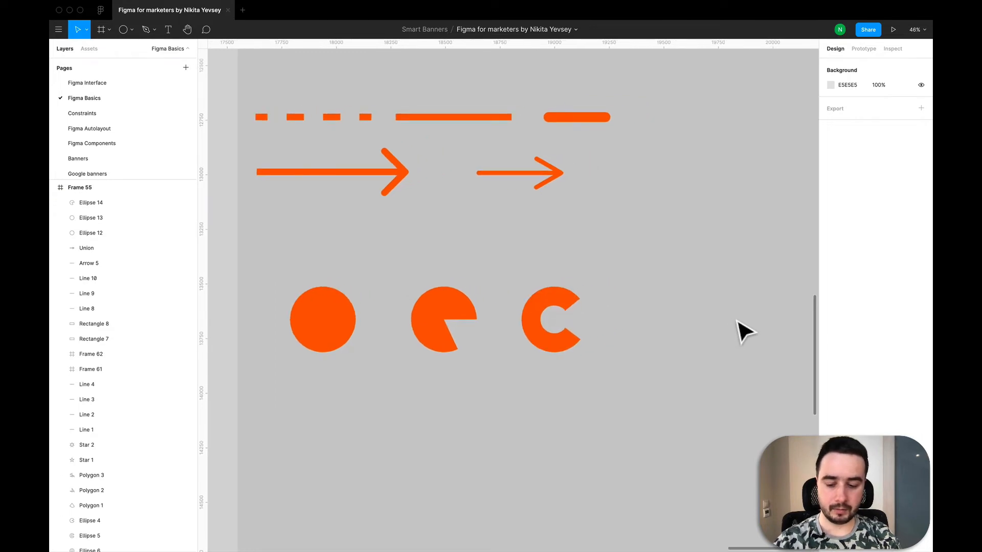
- Duplicate the full orange circle and align the copy at the end of the row, at X 22817, Y 2314
key("shift+super+3")
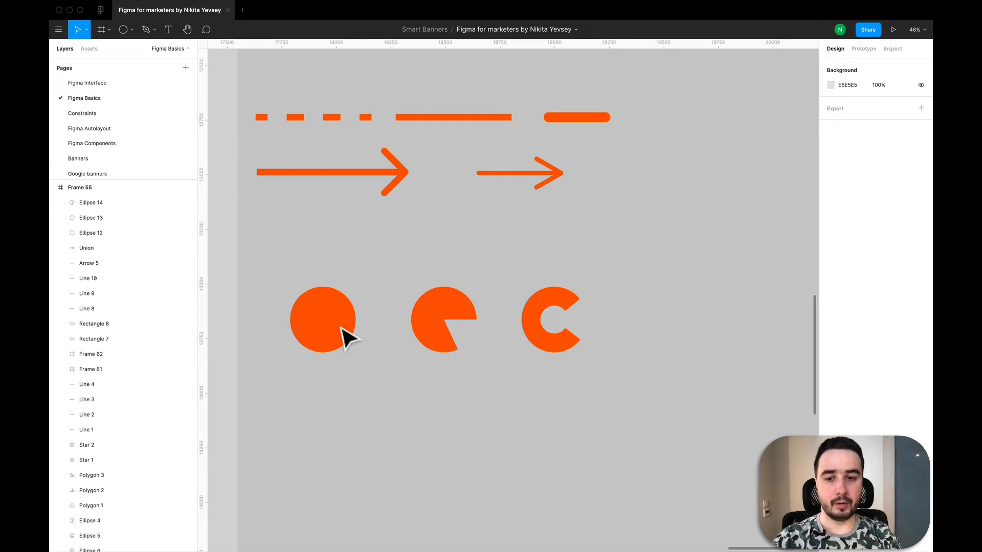
key("super+v")
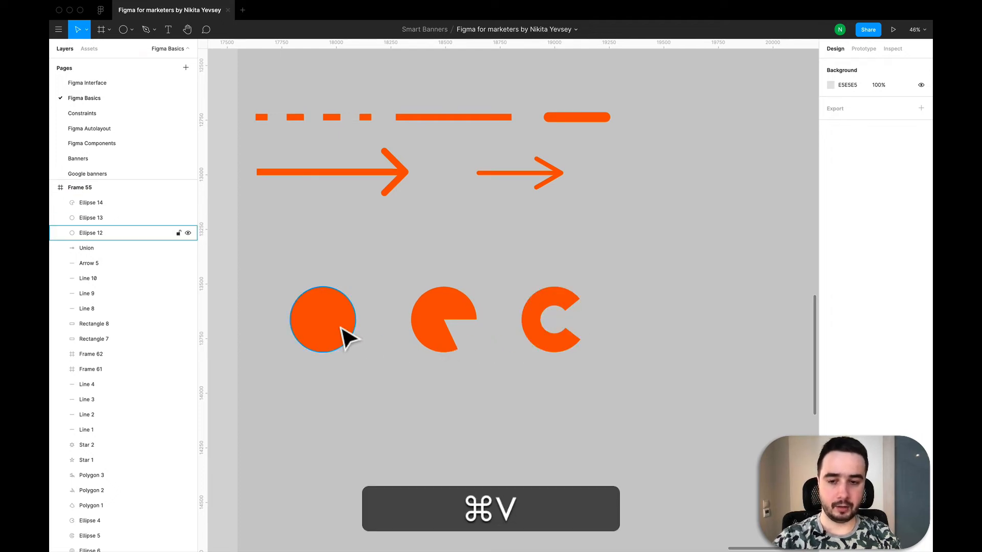
left_click(344, 333)
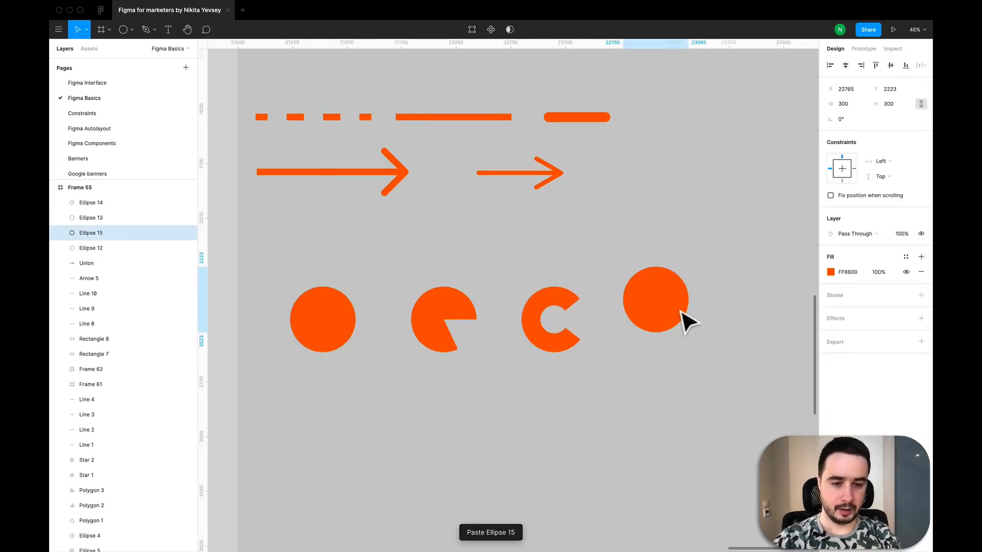
left_click_drag(686, 320, 691, 338)
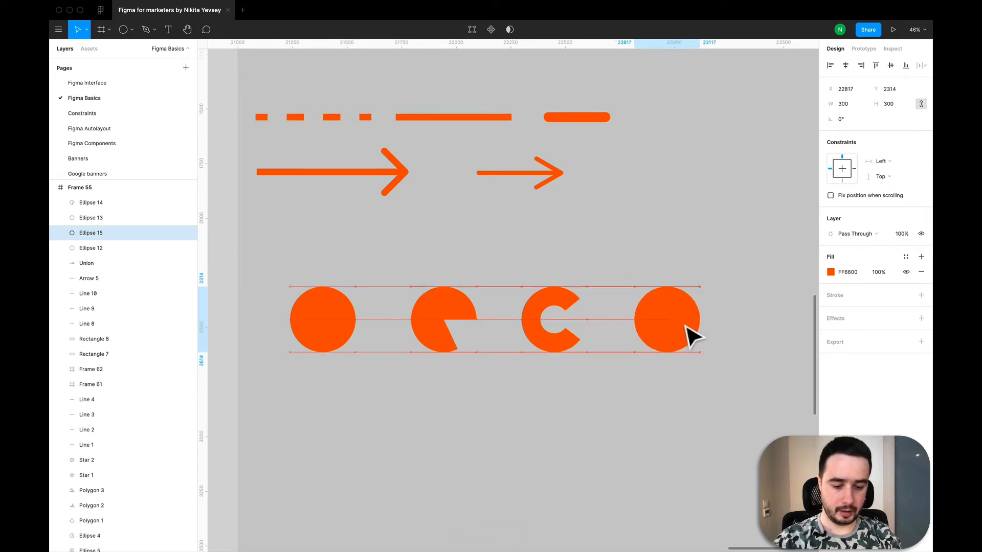
left_click_drag(691, 337, 691, 338)
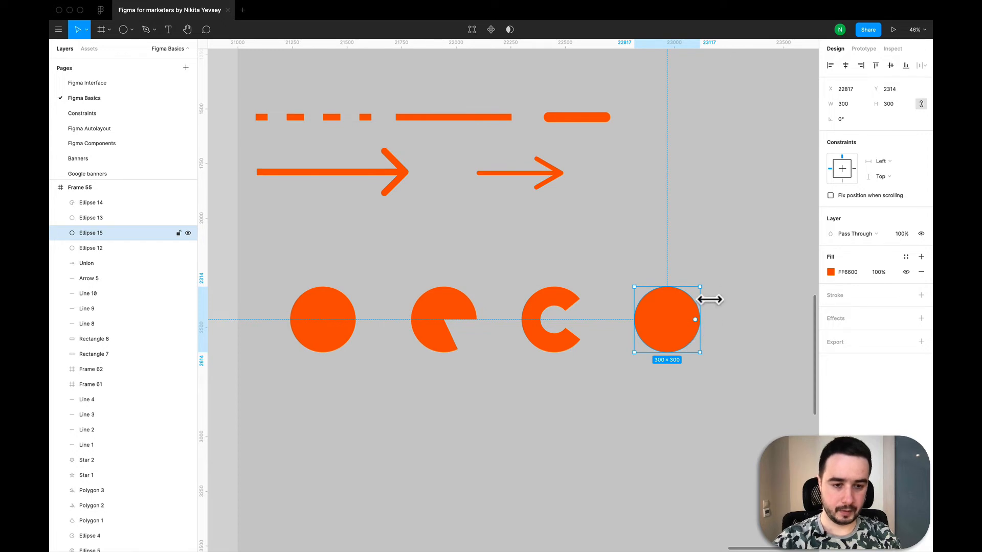
- Stretch the last circle in the row freely into an ellipse of about 627 × 387
left_click_drag(700, 288, 781, 278)
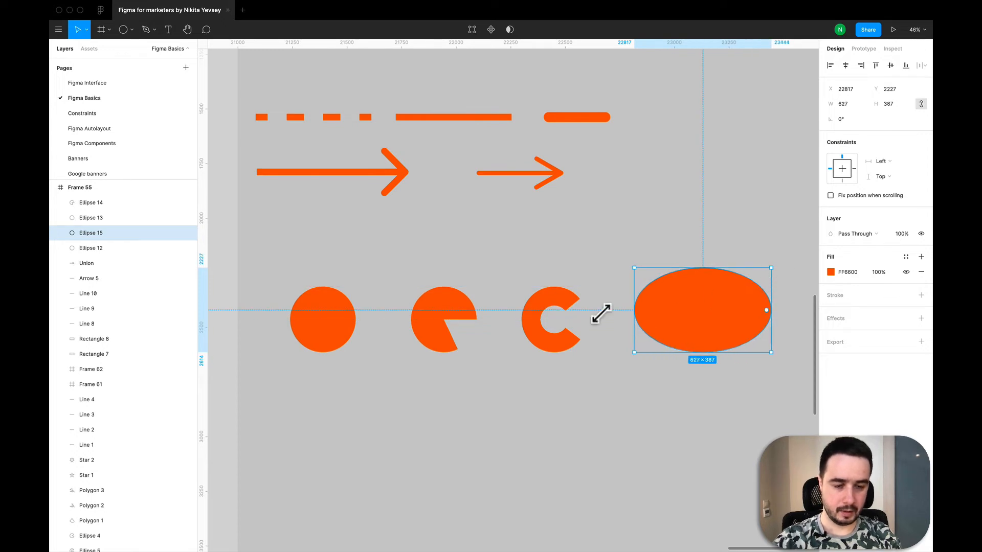
scroll(585, 322, "right", 10)
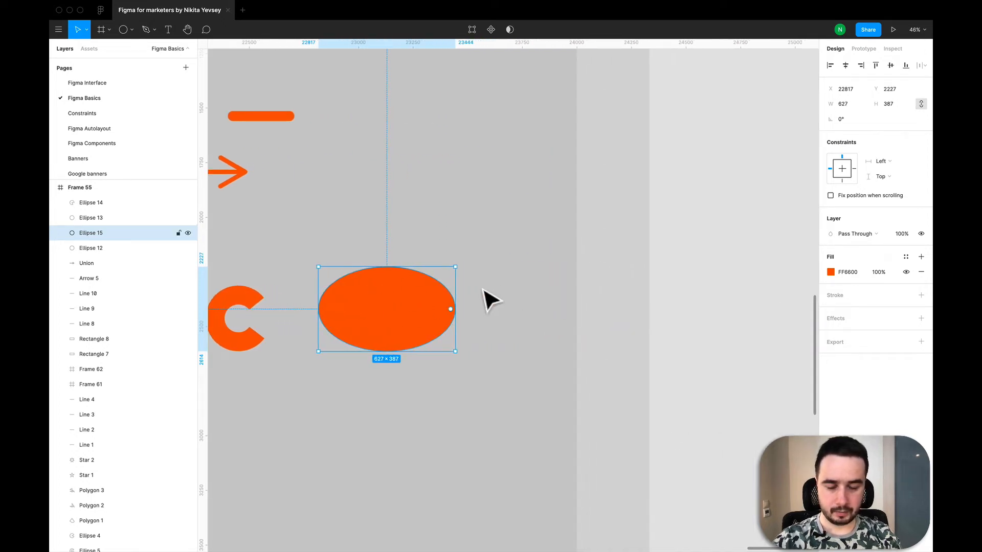
scroll(486, 299, "left", 10)
scroll(486, 294, "down", 3)
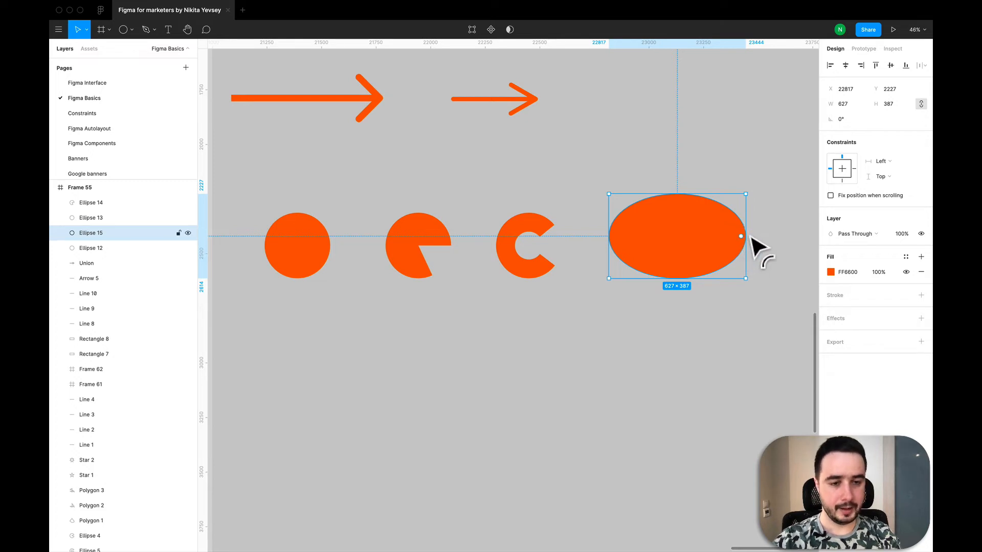
- Turn the ellipse into an open oval ring with a sweep of about -86% and a ratio of about 50%
scroll(752, 239, "up", 5)
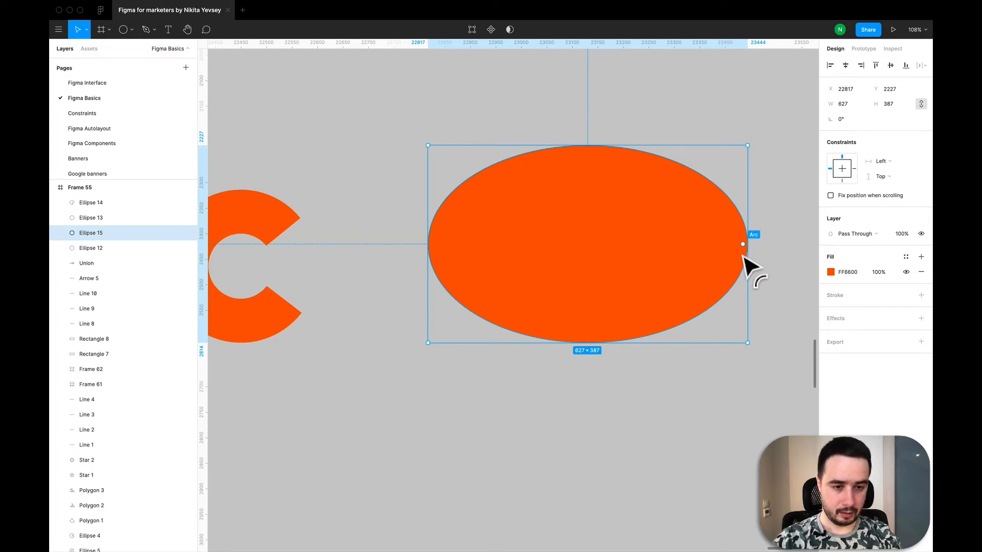
left_click_drag(741, 250, 661, 312)
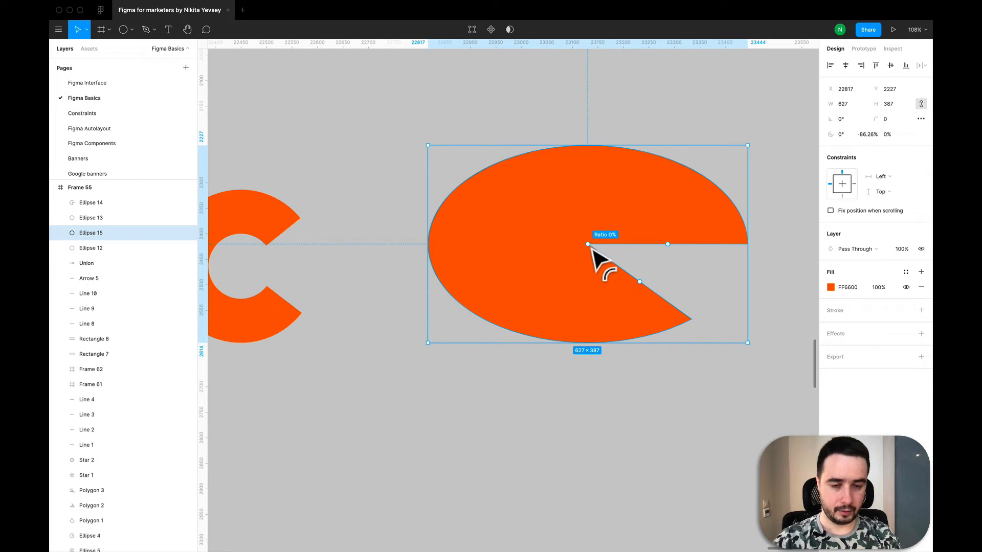
left_click_drag(590, 248, 514, 225)
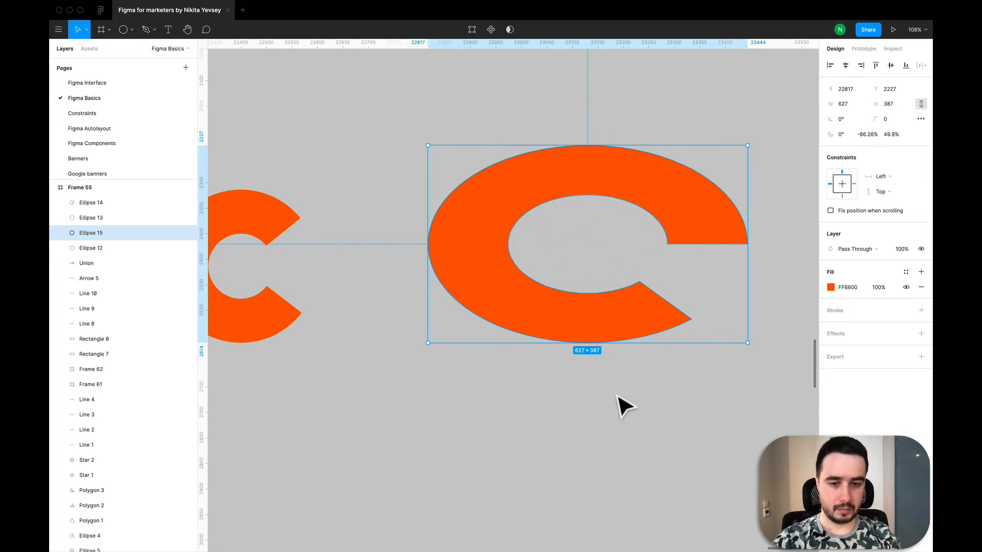
left_click(617, 396)
scroll(617, 396, "down", 5)
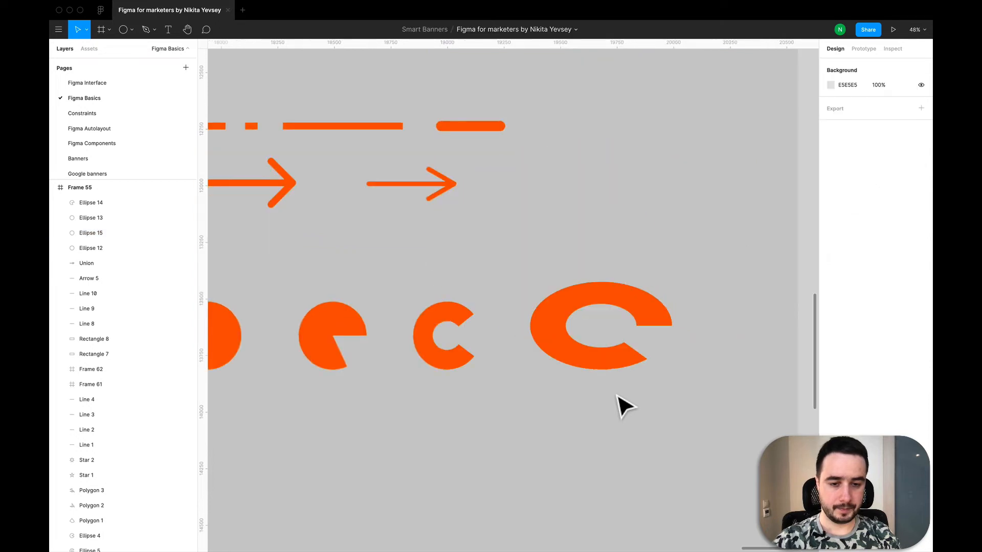
- Close the gap in the small C shape by extending its sweep to 100%, making a full ring
scroll(617, 396, "down", 5)
scroll(646, 312, "up", 1)
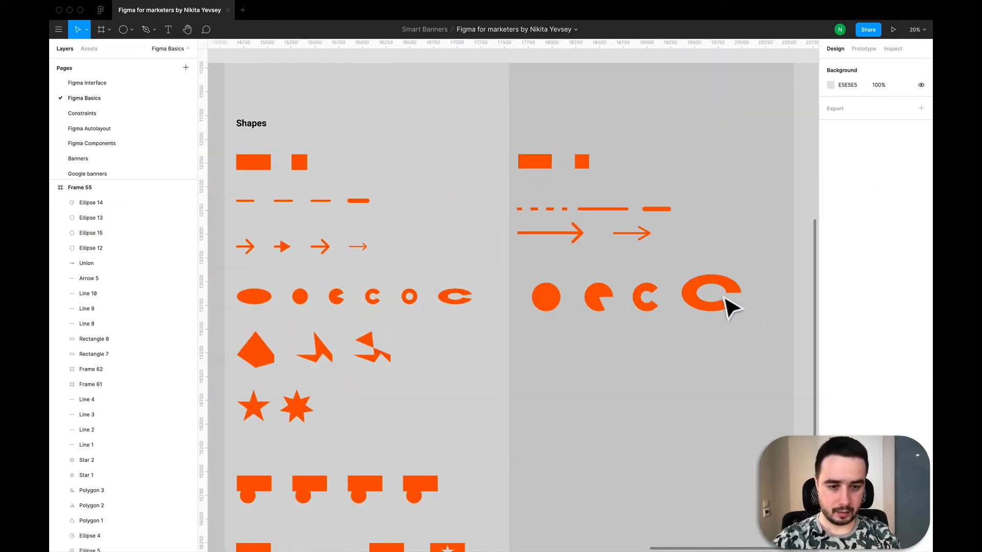
scroll(726, 305, "up", 5)
left_click(535, 341)
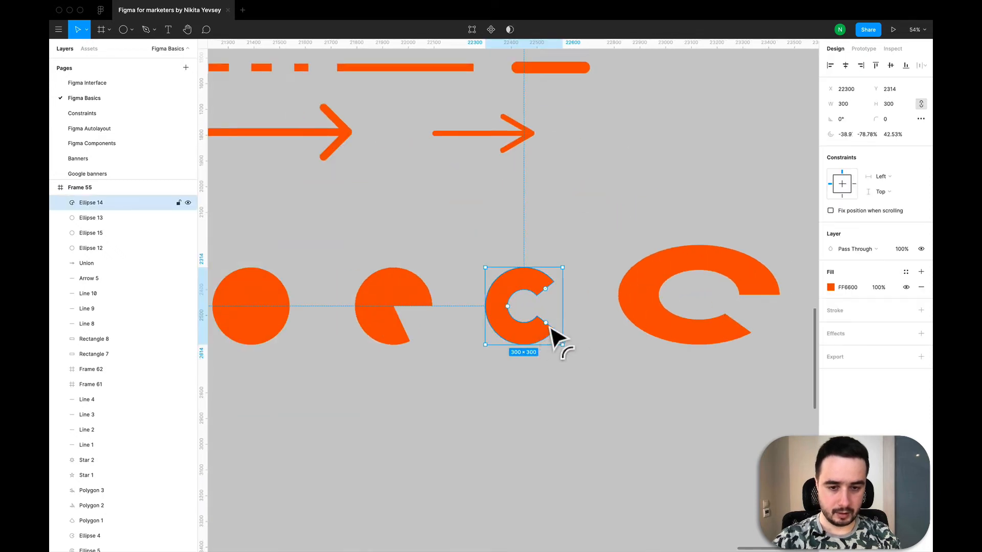
scroll(556, 341, "up", 4)
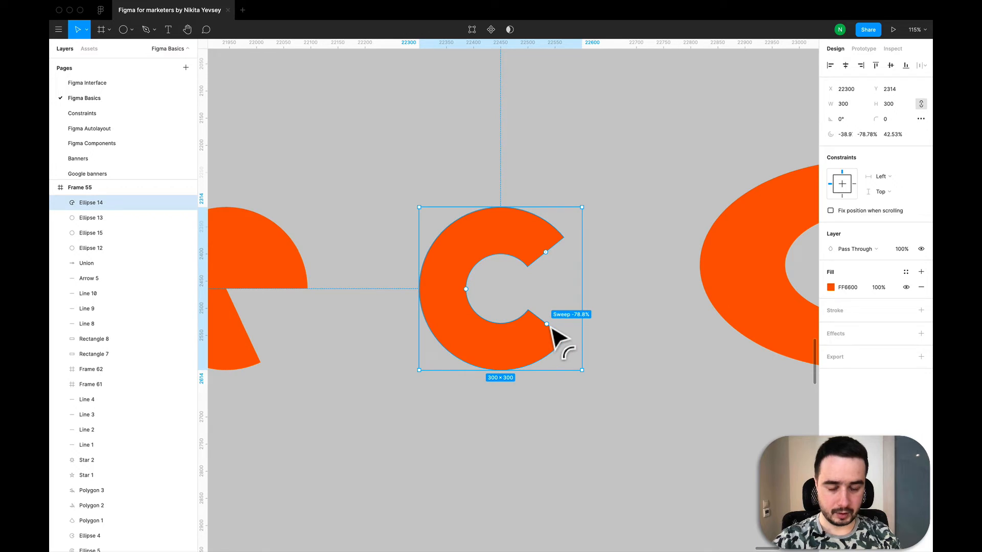
left_click_drag(551, 328, 546, 260)
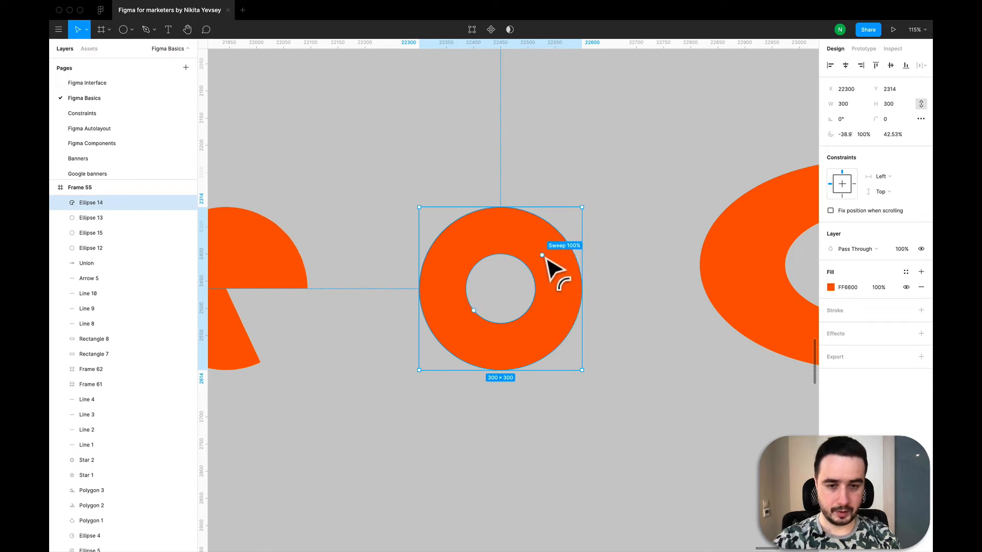
left_click(642, 274)
scroll(642, 274, "down", 5)
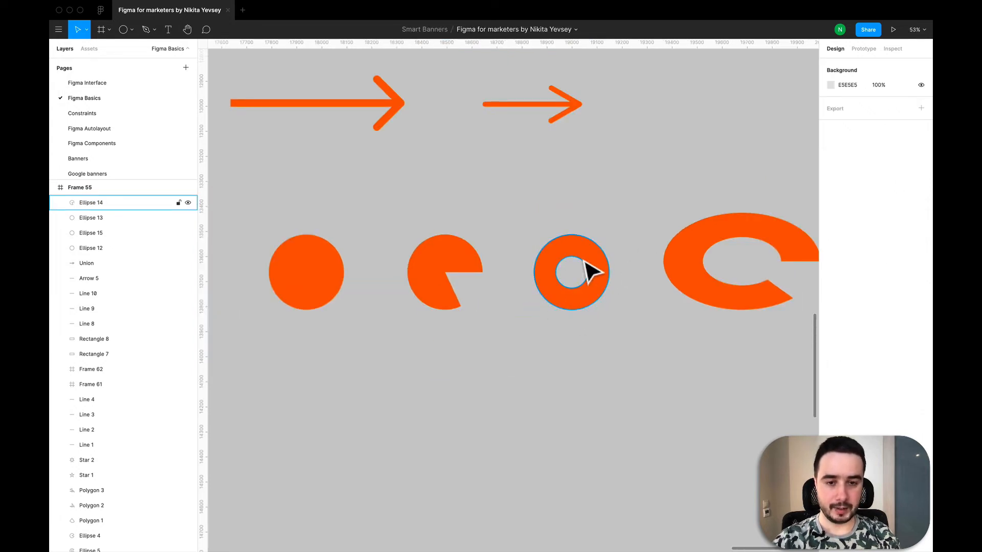
- Place a default 100 × 100 triangle with the Polygon tool below the new row of circles
scroll(591, 271, "down", 5)
key("shift+super+3")
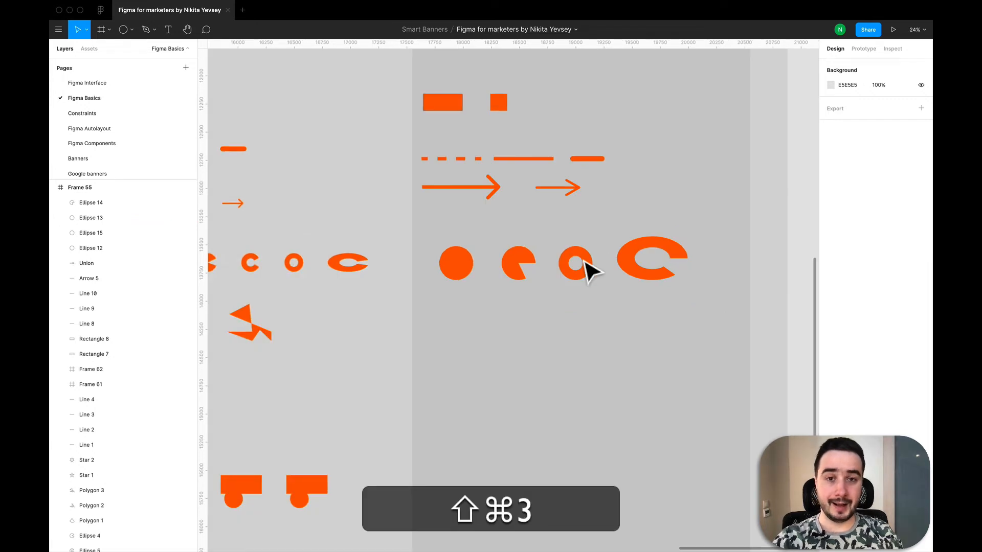
scroll(436, 341, "left", 6)
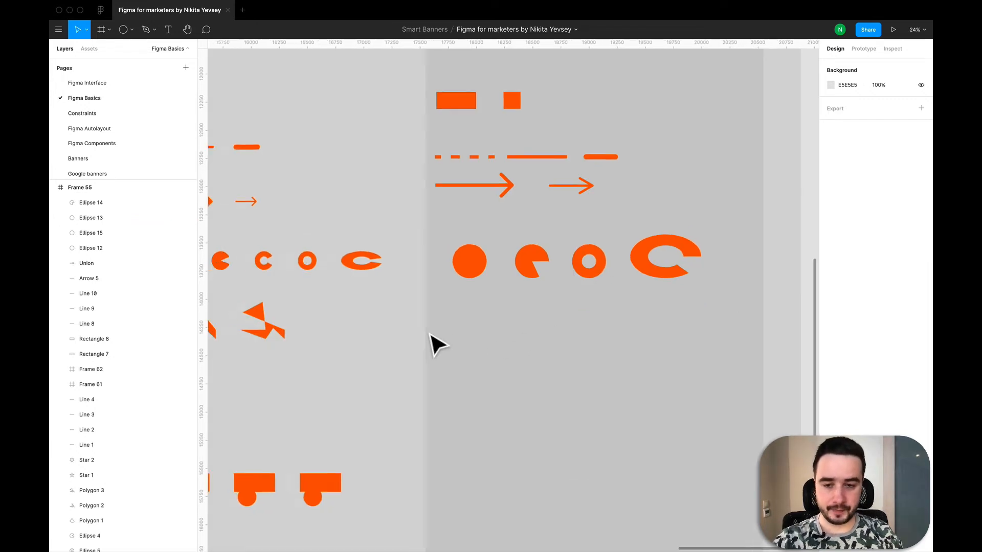
scroll(436, 341, "right", 10)
scroll(432, 344, "left", 3)
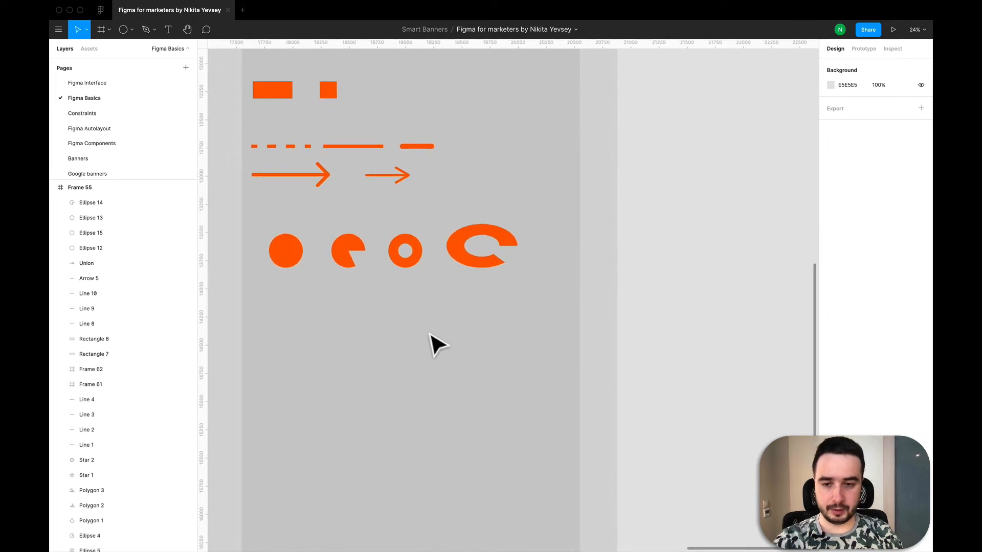
left_click(132, 31)
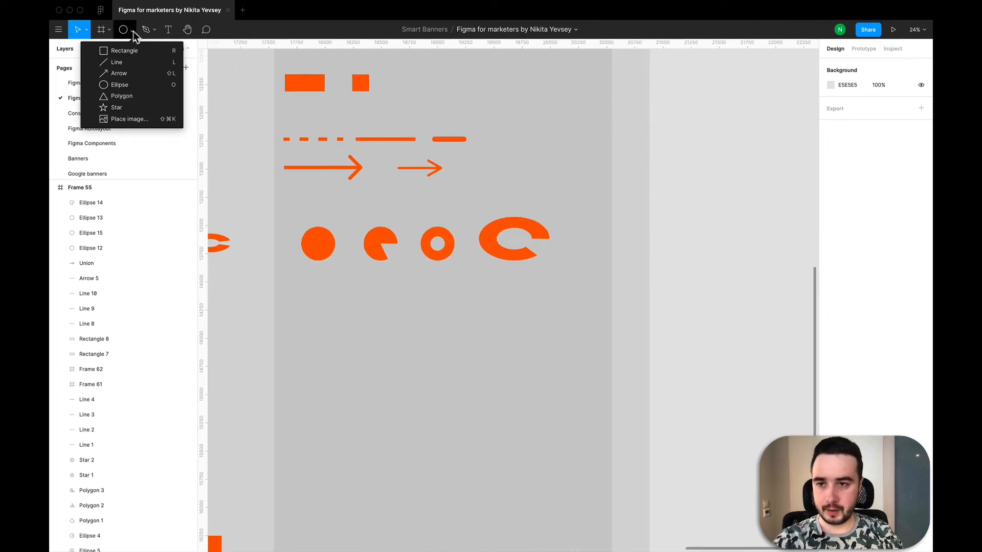
left_click(124, 96)
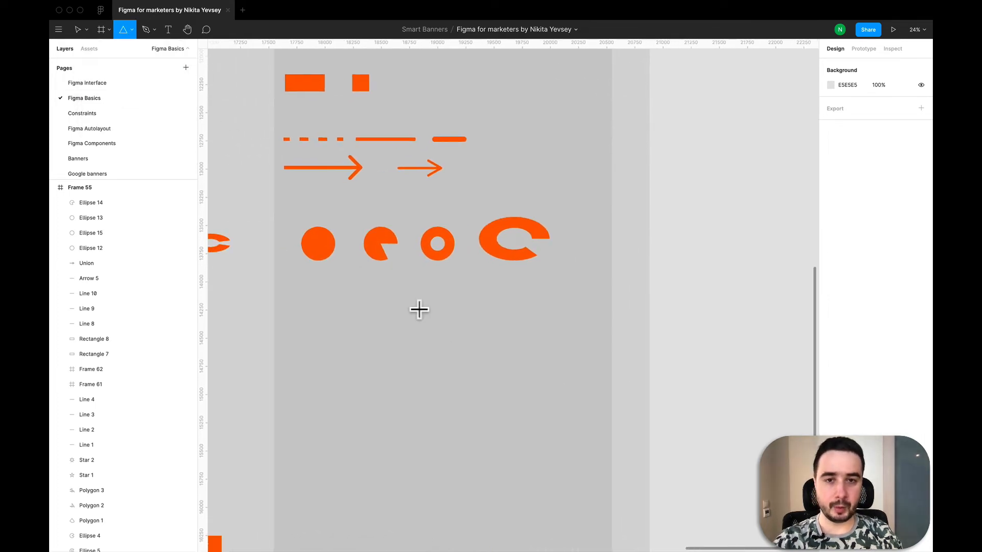
left_click(381, 309)
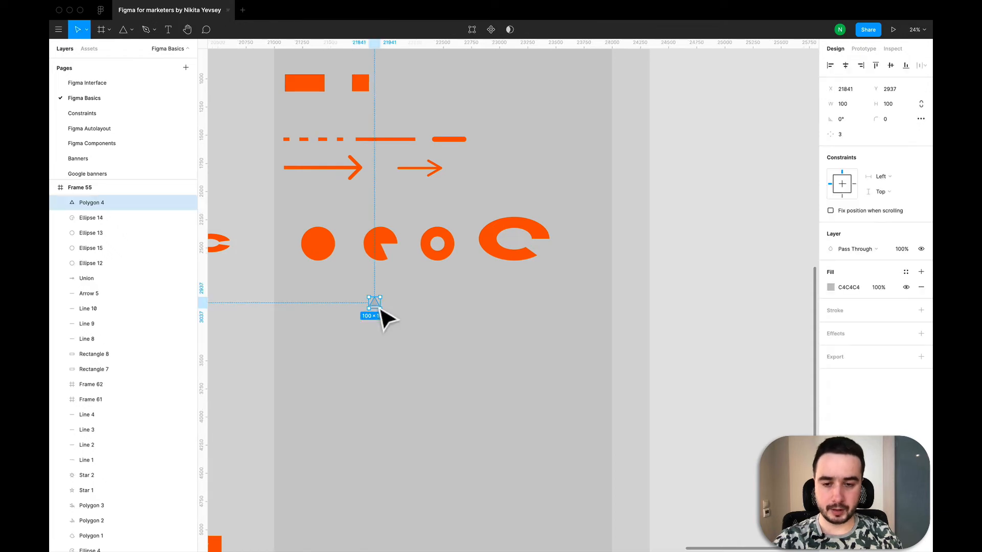
- Set the triangle's fill color to FF6600
scroll(380, 309, "up", 10)
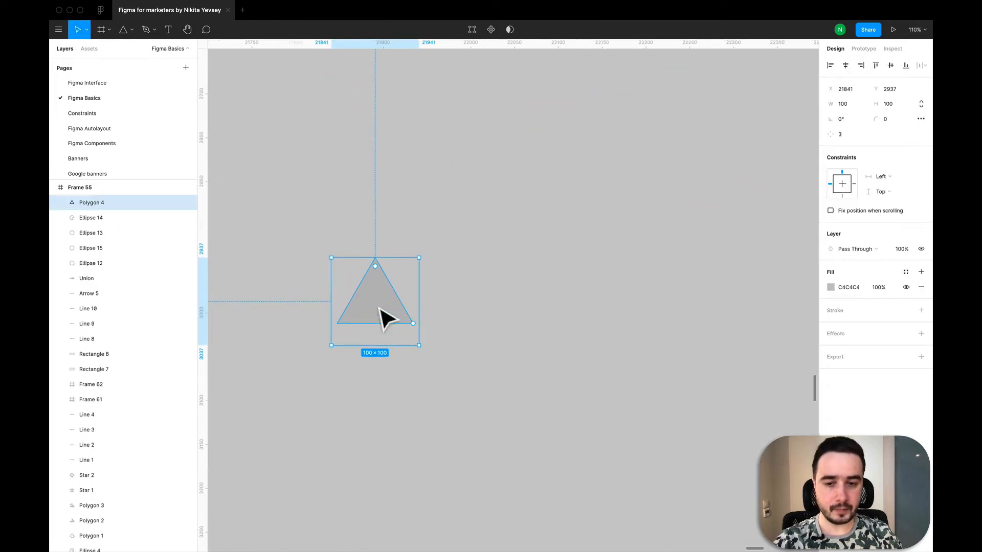
left_click(834, 287)
left_click(830, 287)
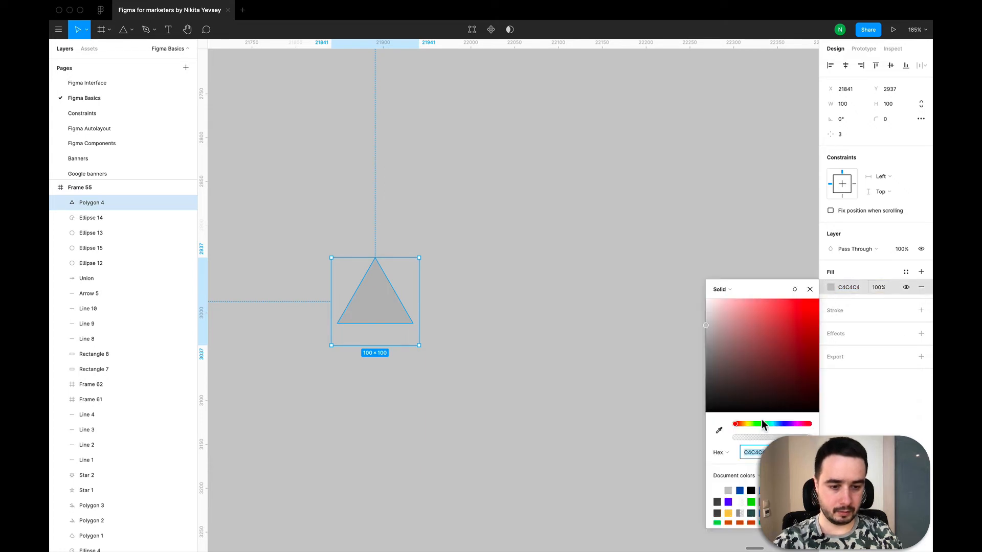
type("FF6600")
key("Return")
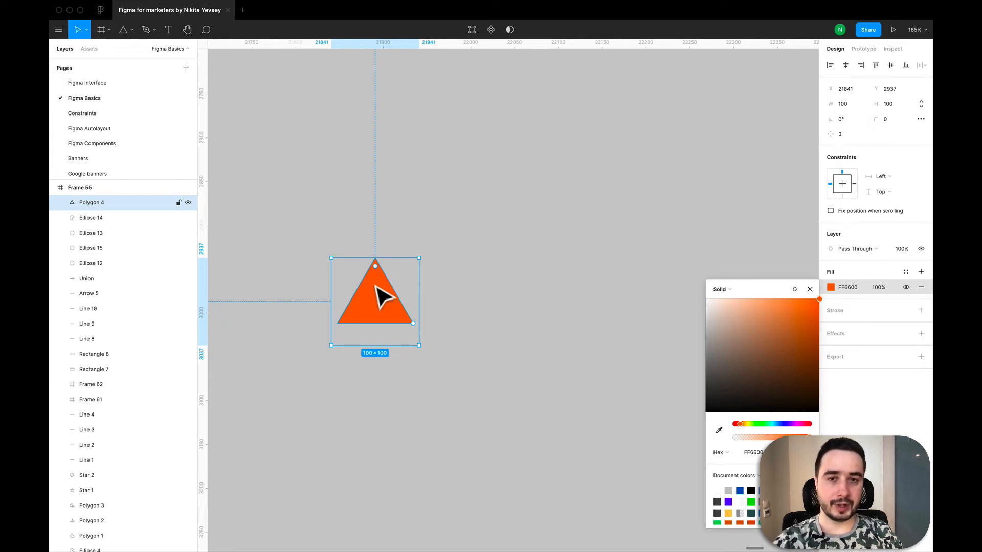
- Set the polygon's corner count to 10
left_click(842, 132)
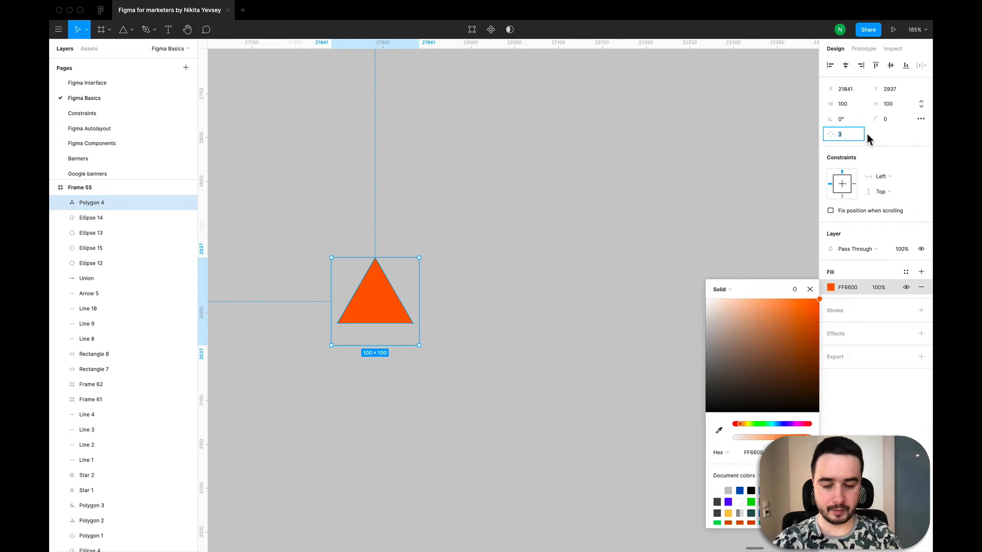
type("10")
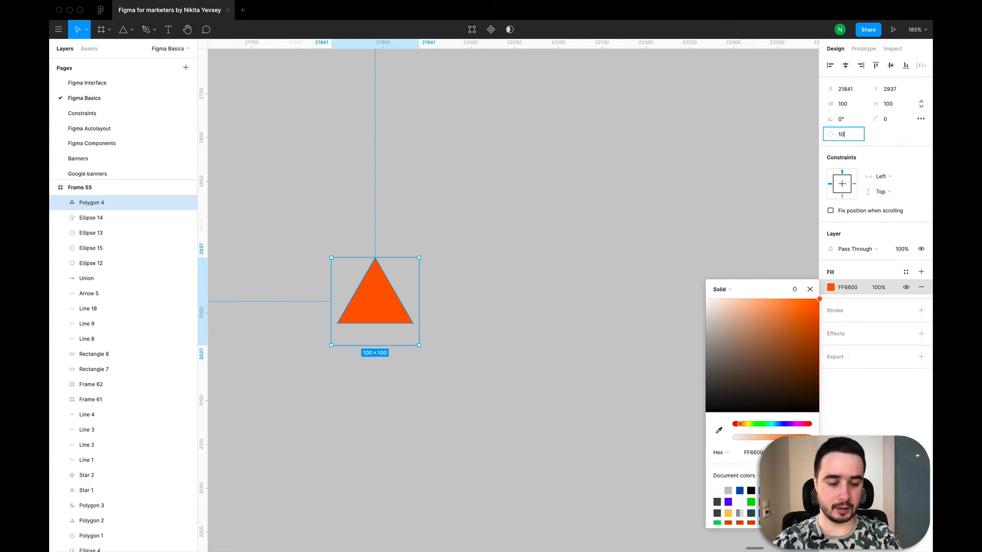
key("Return")
- Round the ten-sided polygon's corners with a radius of 4, and raise the radius to 10
left_click(886, 118)
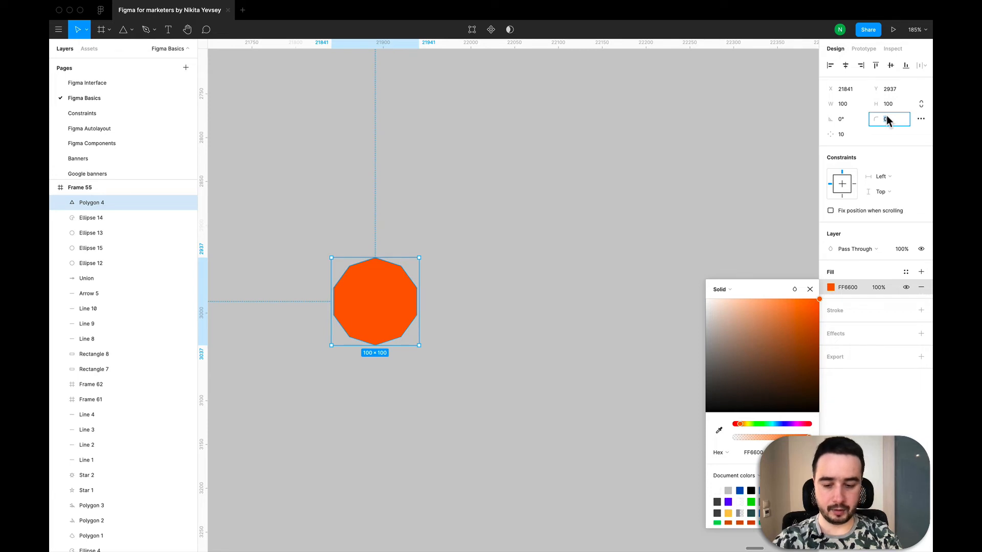
type("4")
key("Return")
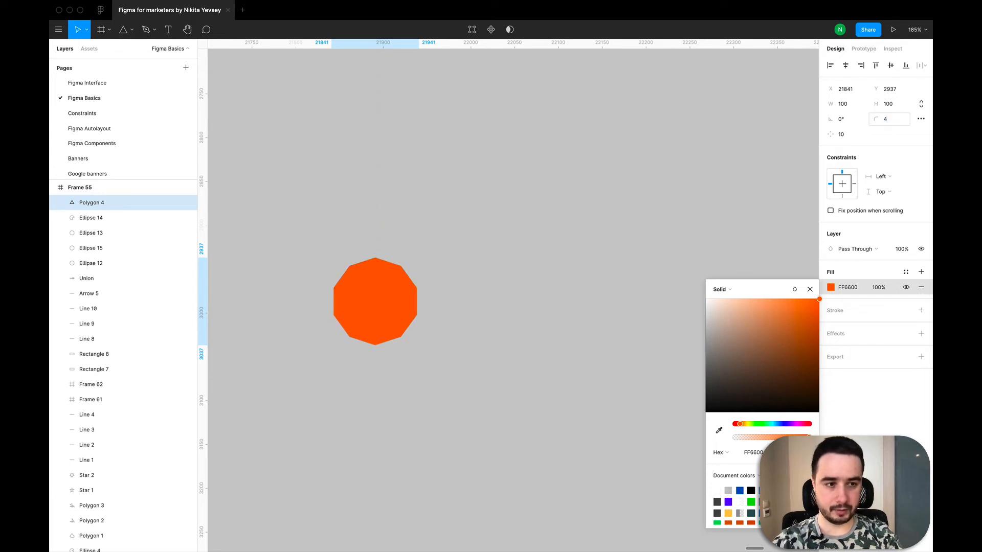
type("10")
key("Return")
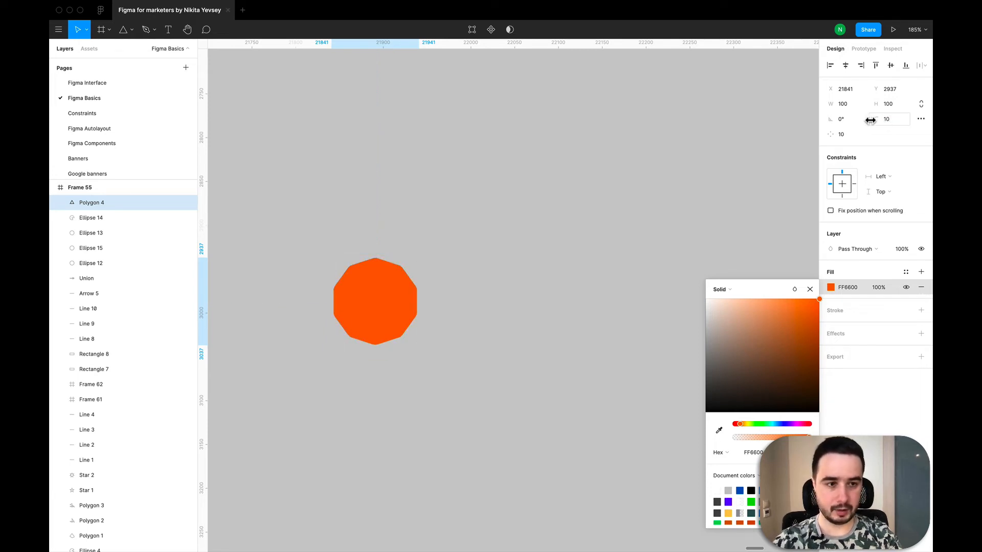
- Turn the polygon into a sharp pentagon with a count of 5 and a corner radius of 0
left_click(362, 328)
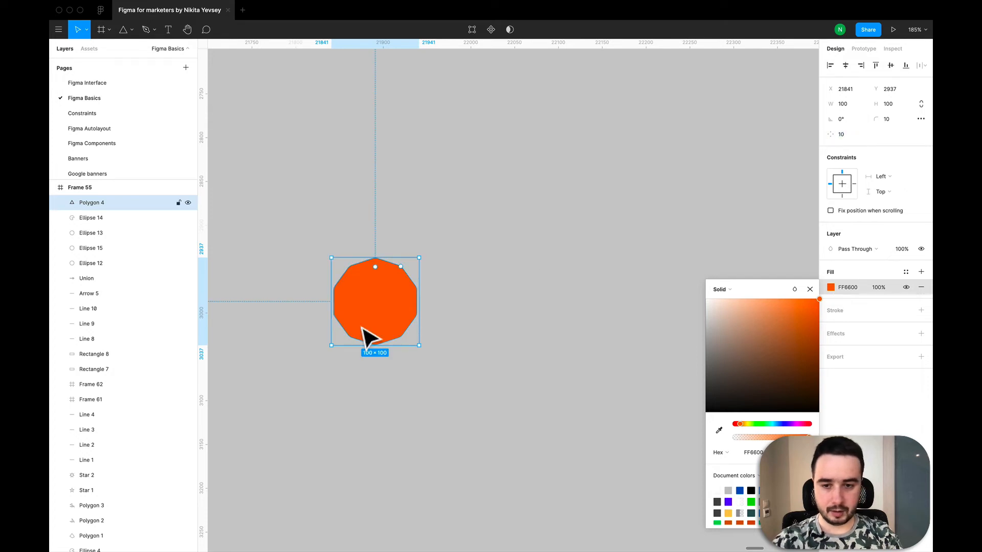
left_click_drag(376, 267, 432, 295)
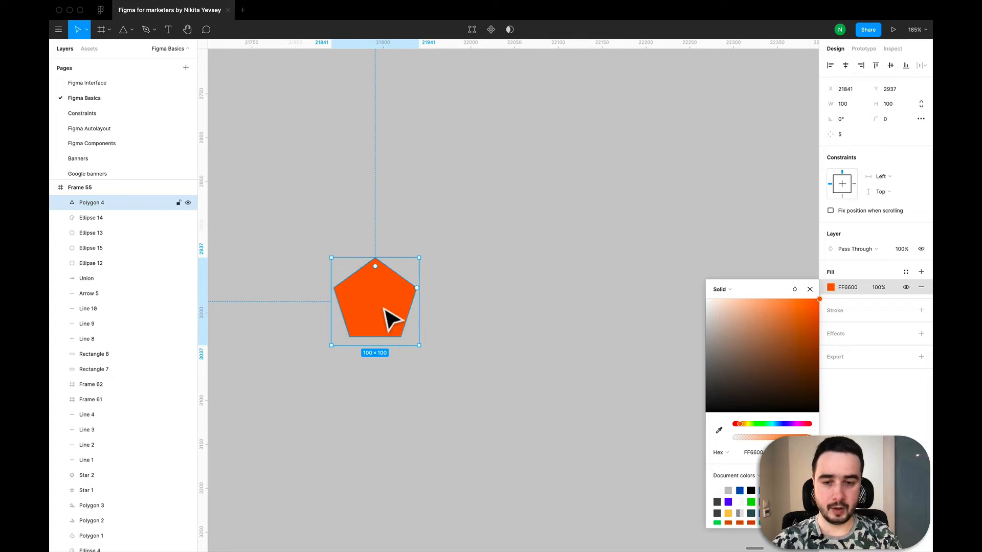
left_click(509, 321)
- Stretch the pentagon to about 397 × 230 and move it below the first circle, to about X 21397, Y 2986
scroll(391, 252, "left", 2)
scroll(391, 252, "down", 1)
scroll(304, 282, "down", 3)
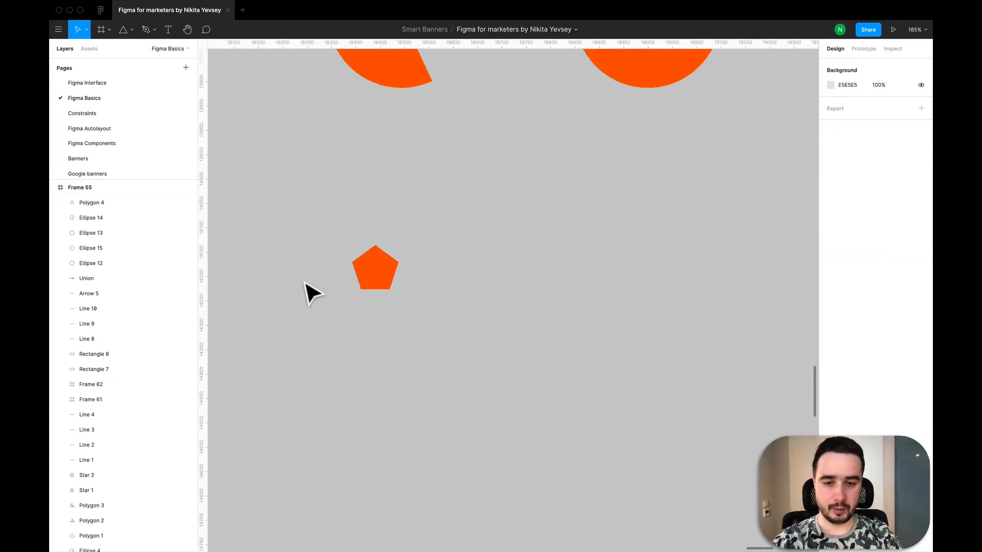
left_click(383, 282)
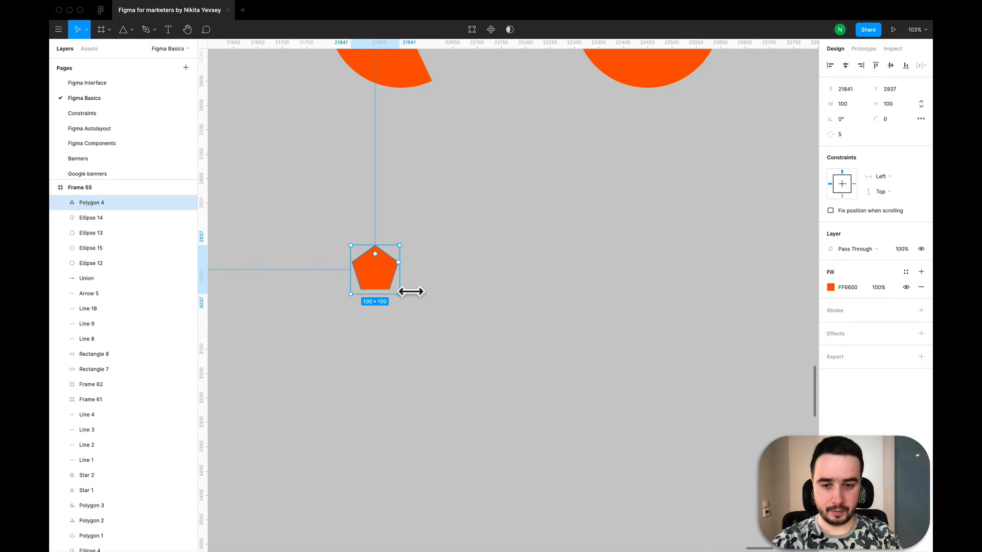
left_click_drag(410, 291, 506, 289)
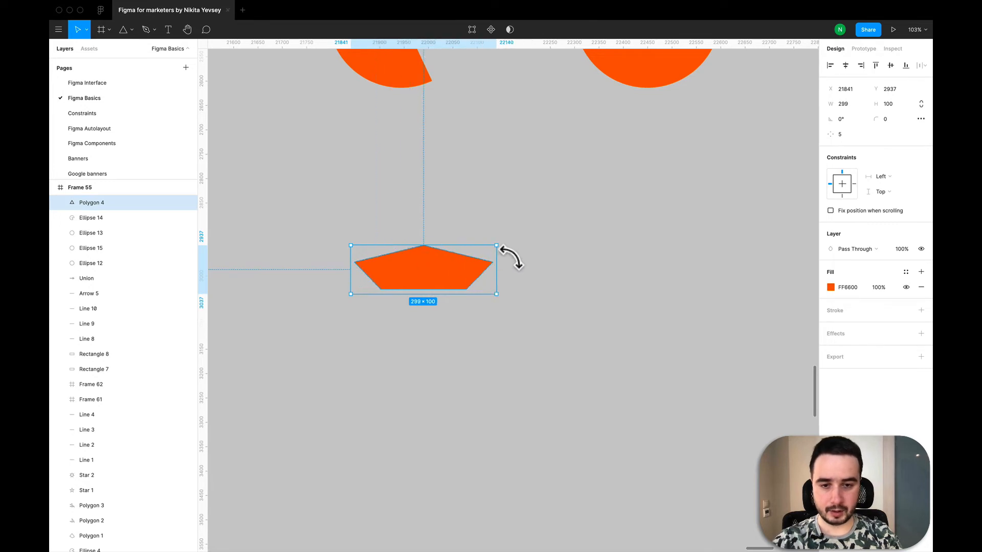
left_click_drag(497, 246, 554, 191)
scroll(537, 220, "down", 3)
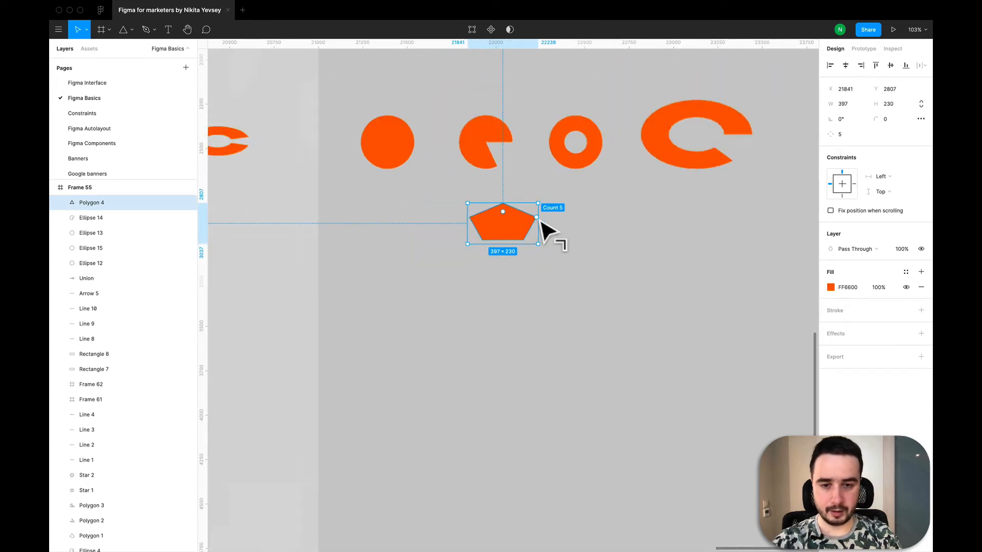
left_click_drag(518, 241, 442, 272)
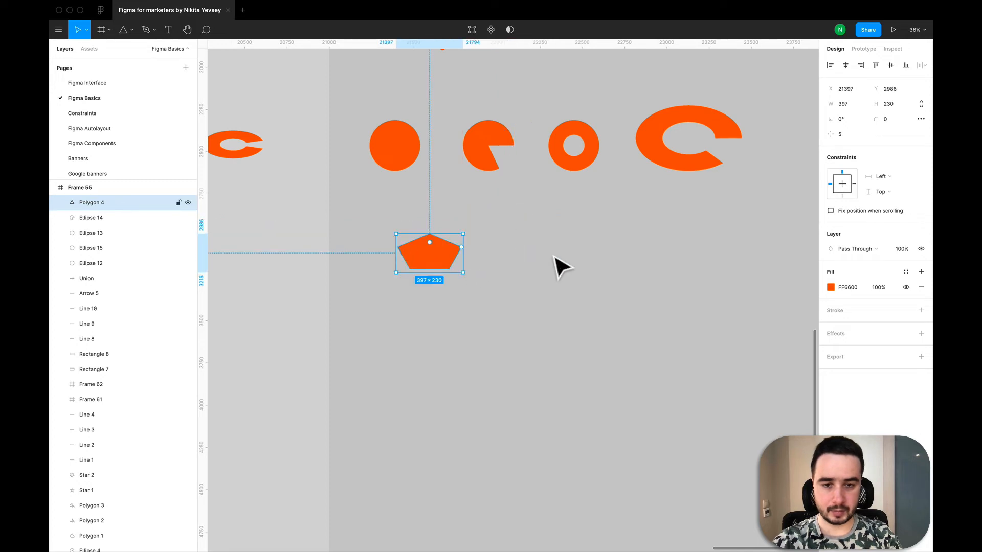
- Duplicate the pentagon and place the copy beside it in the same row, at about X 22045, Y 2986
scroll(562, 267, "down", 5)
scroll(562, 267, "up", 1)
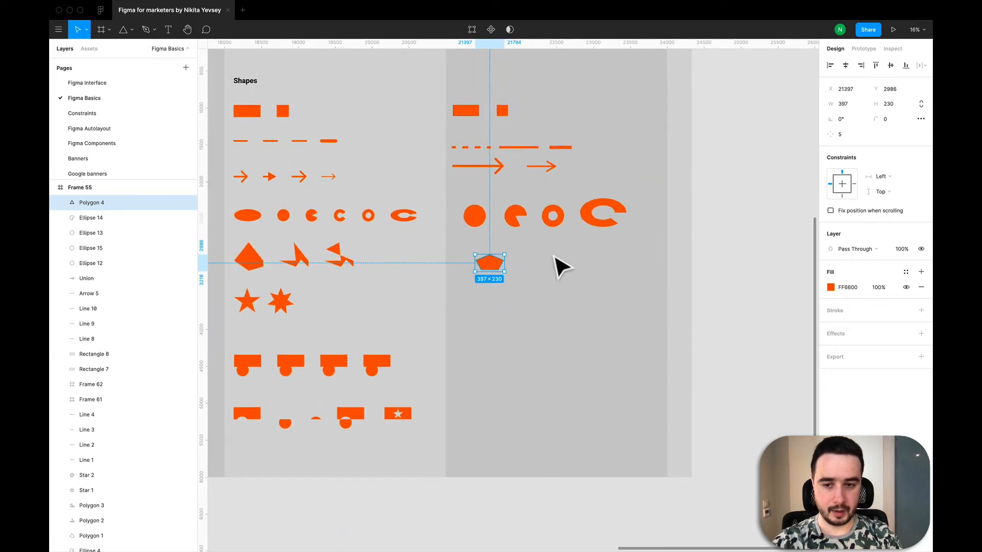
scroll(562, 267, "up", 5)
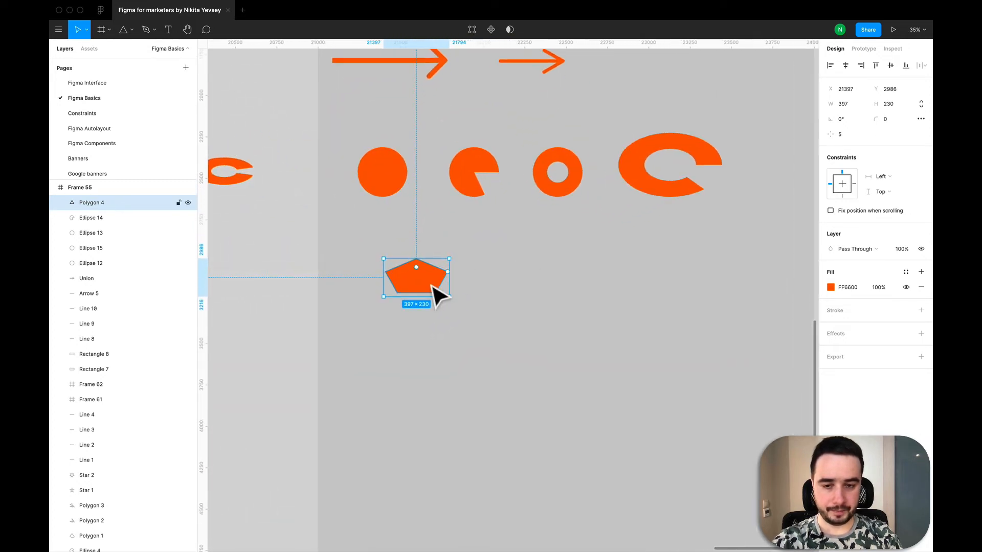
scroll(439, 295, "up", 4)
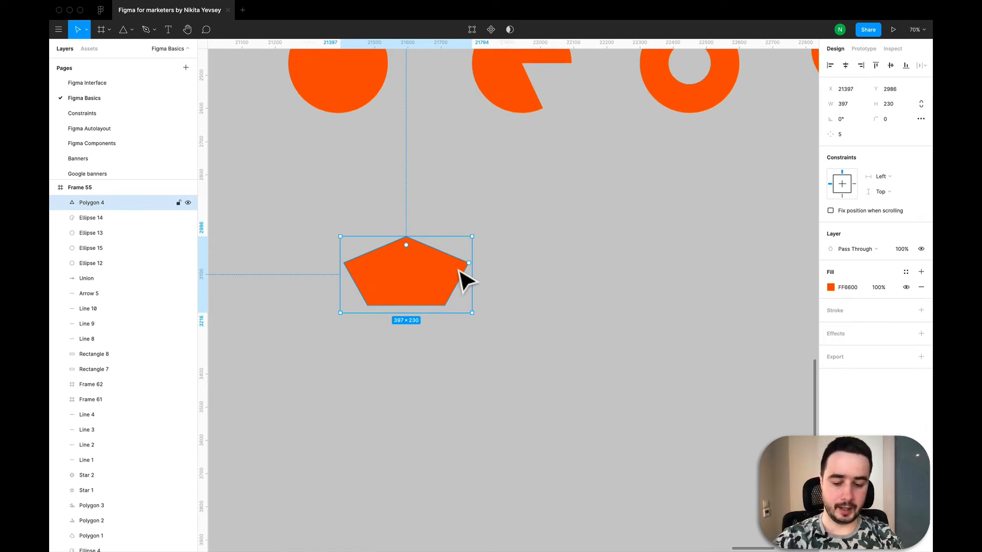
key("super+v")
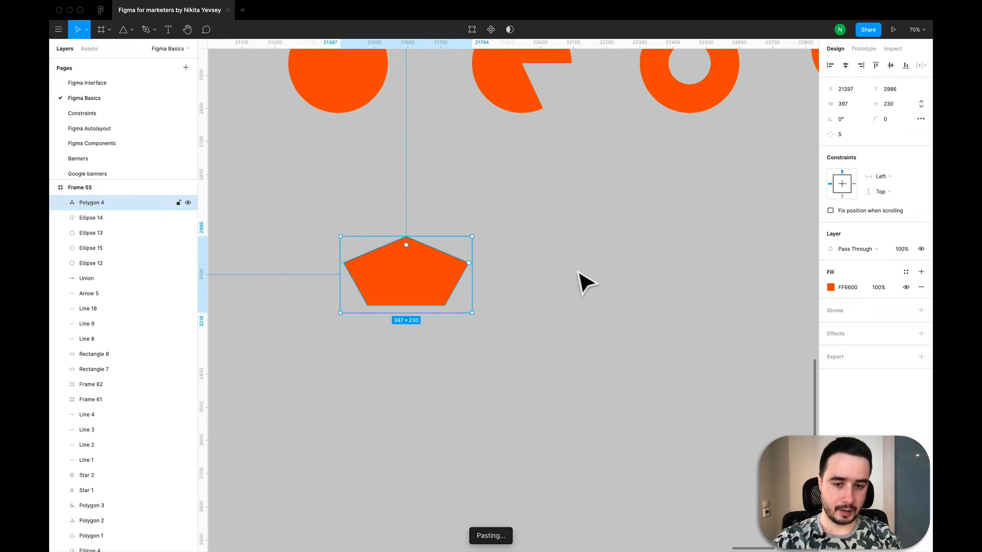
left_click_drag(580, 272, 622, 284)
- Edit the pentagon copy's vertices, shifting the shape slightly up and pulling its lower-right vertex outward to about X 22402.5, Y 3220.5
scroll(619, 288, "right", 3)
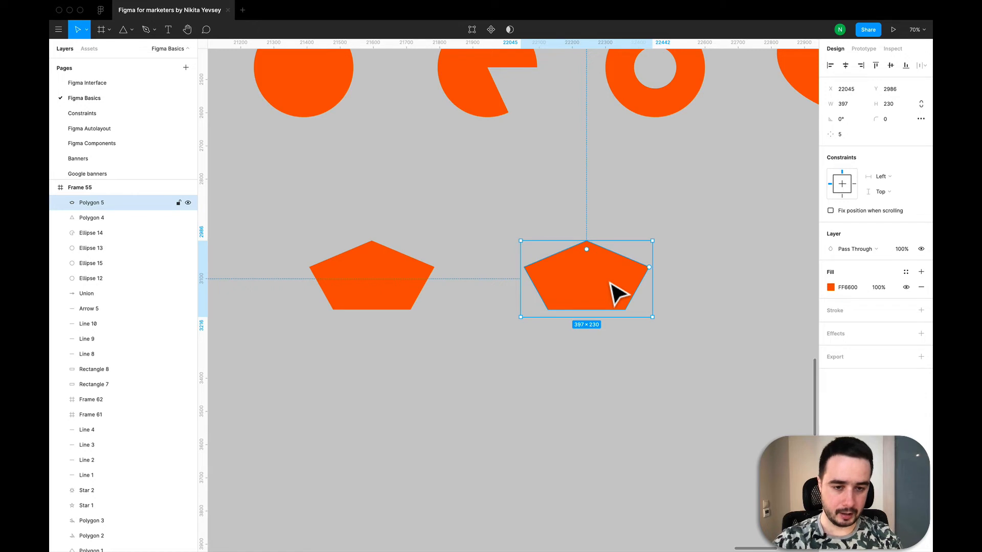
double_click(598, 288)
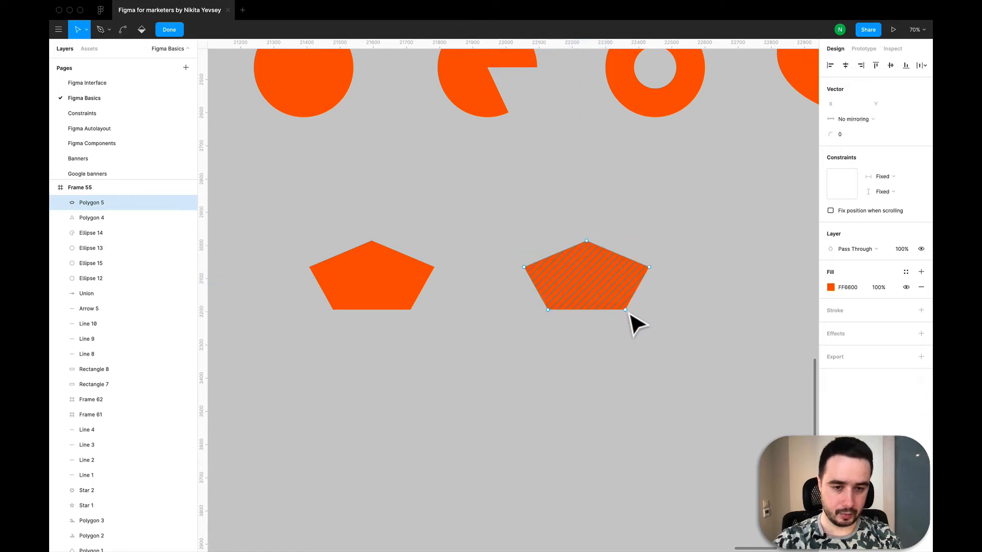
left_click_drag(629, 316, 616, 303)
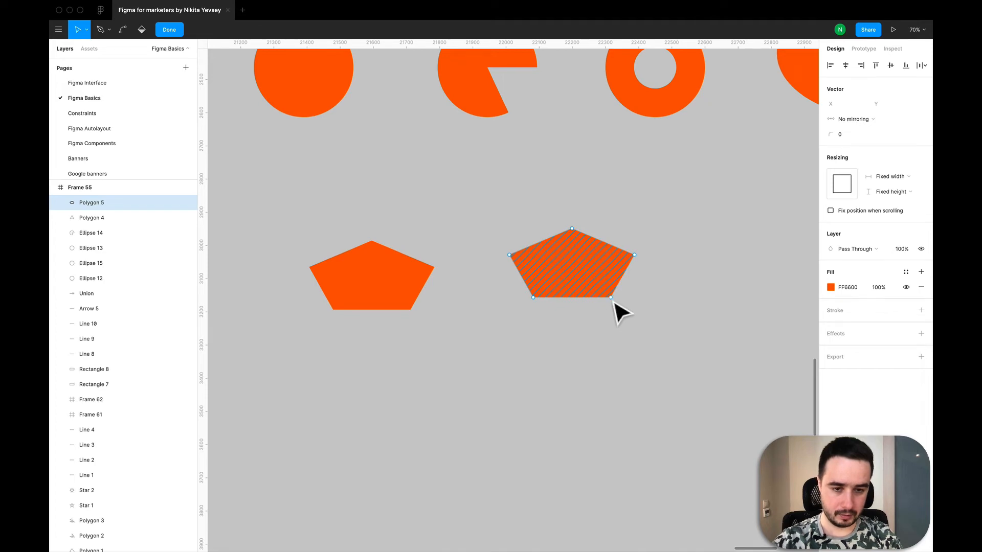
scroll(615, 302, "up", 6)
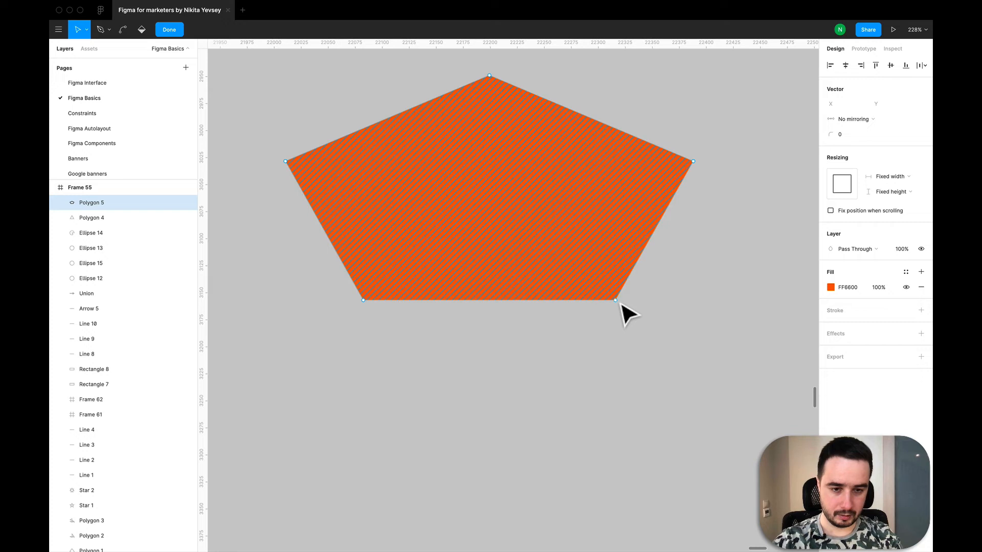
mouse_move(618, 302)
left_mouse_down()
mouse_move(600, 268)
mouse_move(537, 216)
mouse_move(678, 373)
mouse_move(707, 365)
mouse_move(716, 378)
left_mouse_up()
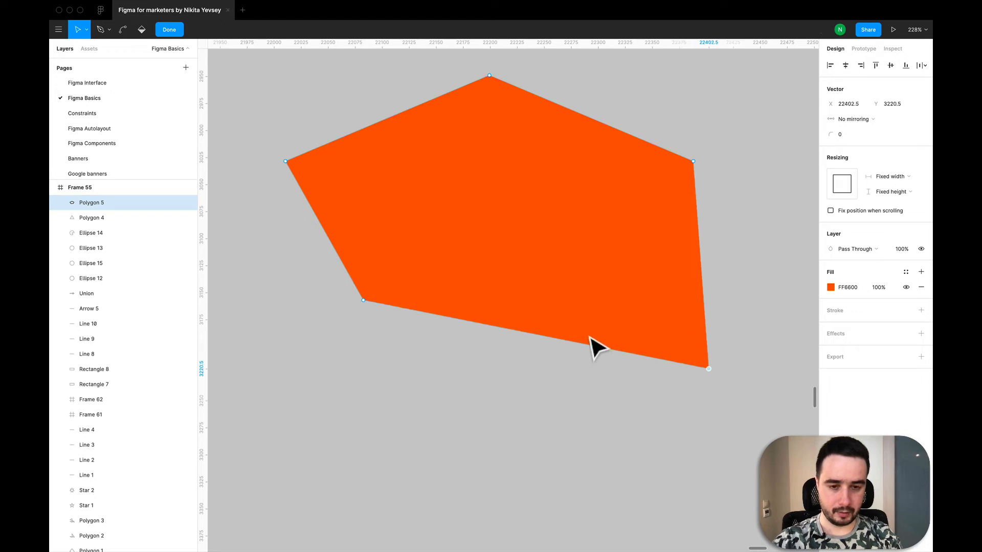
- Add a vertex at the middle of the copy's bottom edge and pull it inward into the shape
left_click(536, 335)
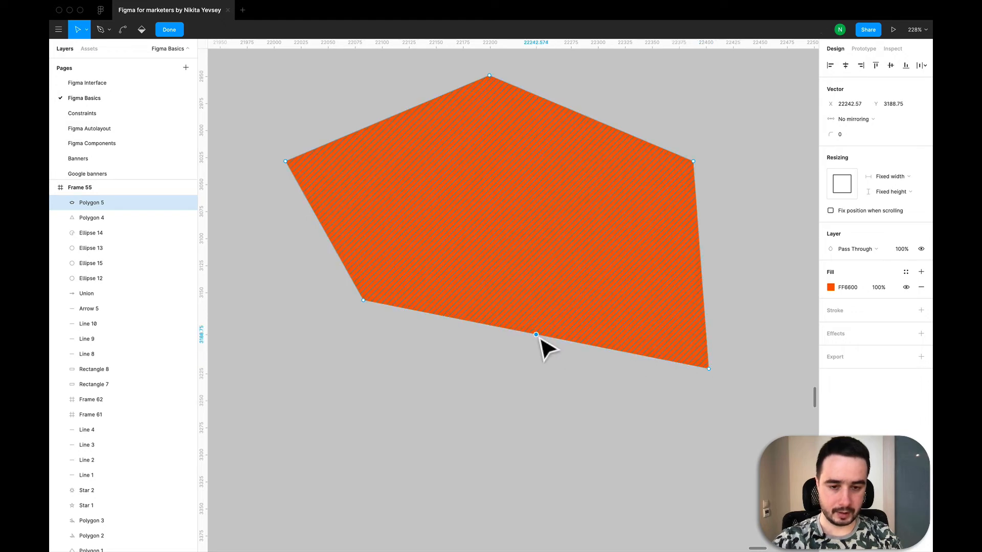
left_click_drag(538, 338, 536, 395)
scroll(536, 396, "down", 5)
left_click_drag(539, 382, 542, 330)
- Pull the lower-left vertex across the shape past its upper-right edge so the sides cross, and finish vertex editing at about 433 × 315
left_click_drag(442, 361, 658, 188)
left_click(703, 217)
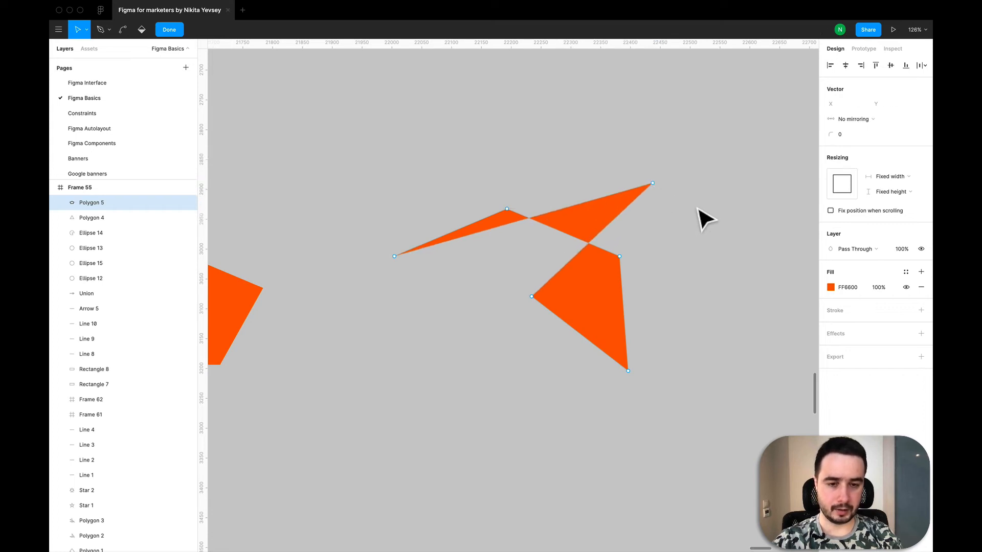
scroll(657, 153, "down", 3)
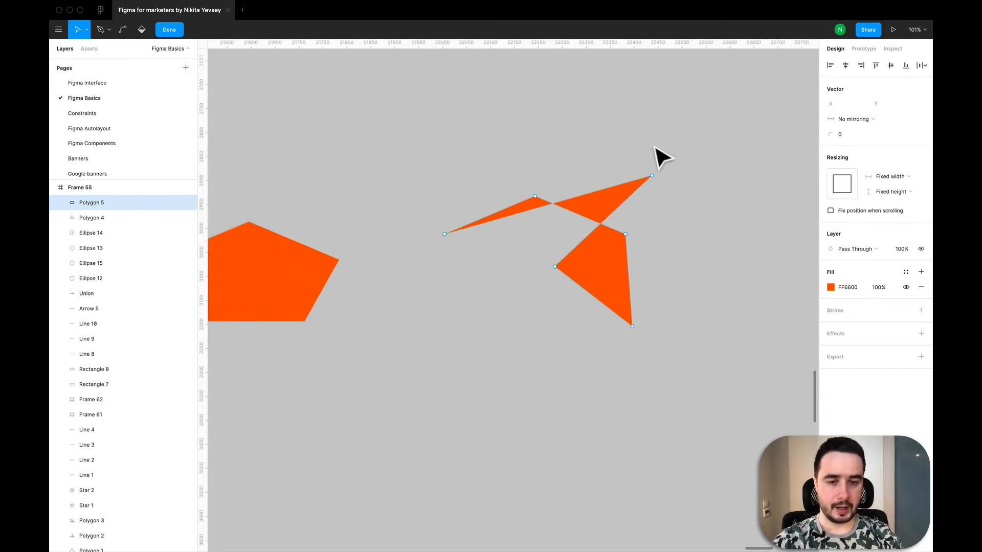
scroll(660, 159, "down", 5)
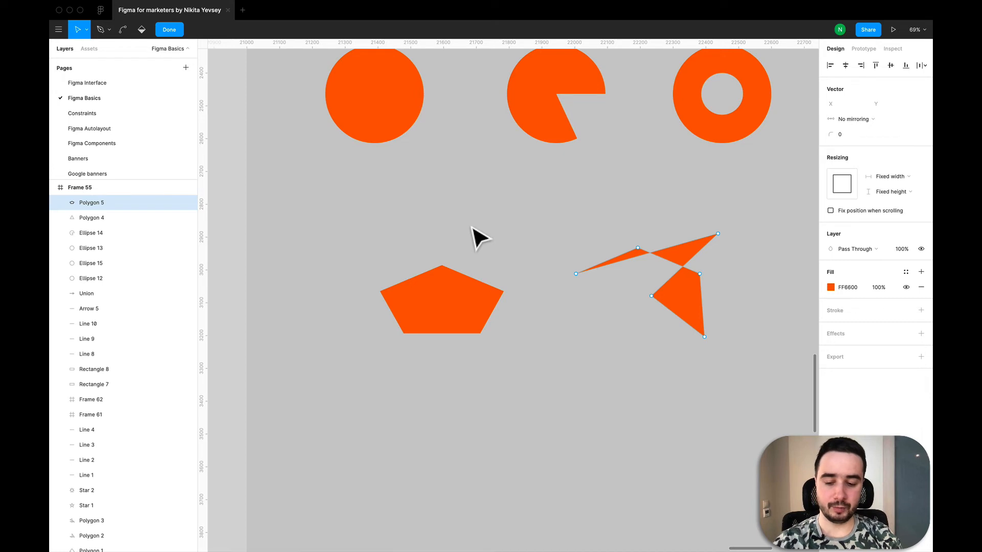
key("Escape")
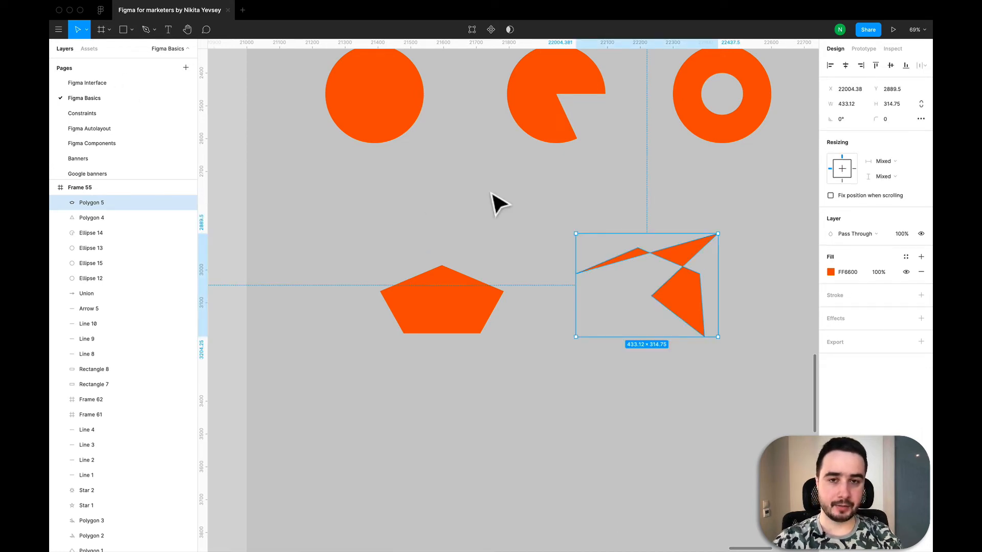
- Draw a five-point star of about 1000 × 1000 below the pentagon row, at X 21346, Y 3342
left_click(546, 359)
scroll(545, 359, "down", 5)
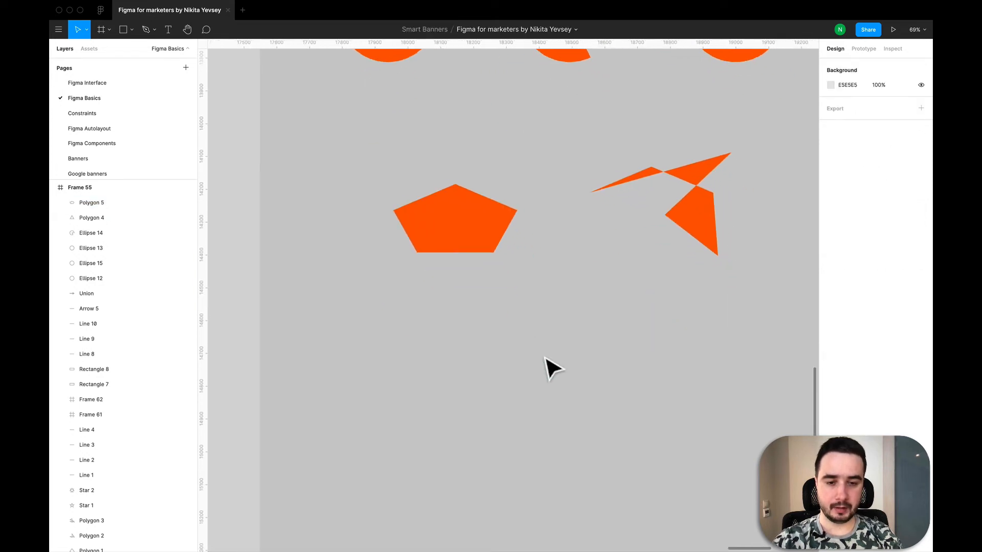
left_click(132, 29)
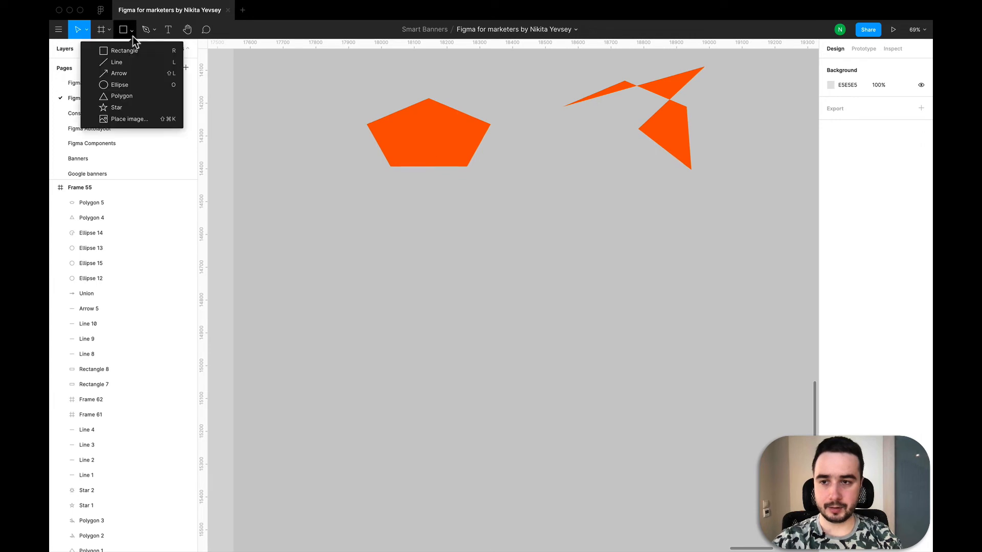
left_click(122, 108)
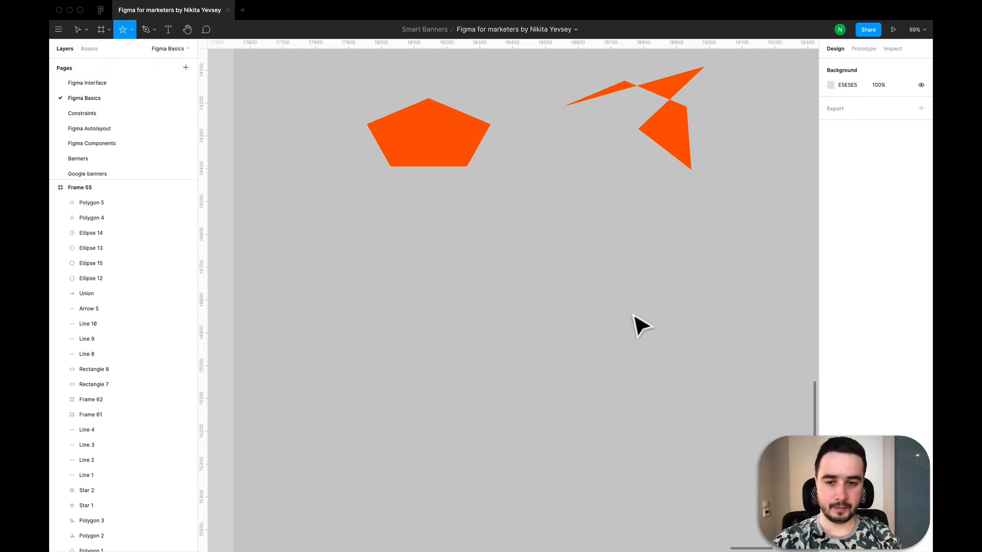
left_click_drag(347, 215, 675, 543)
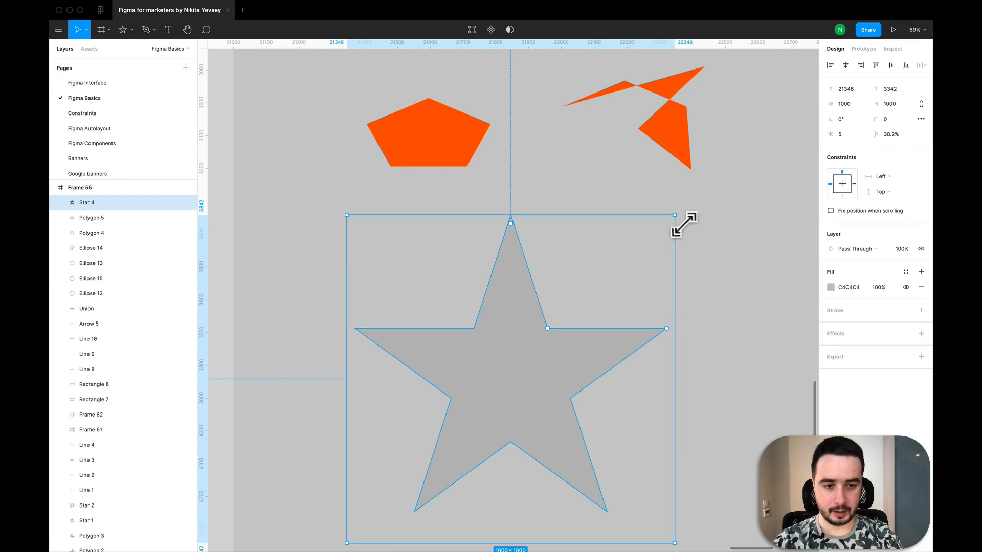
- Scale the star down to about 330 × 330 and place it under the pentagon at about X 21375, Y 3421
key("k")
left_click_drag(686, 223, 536, 388)
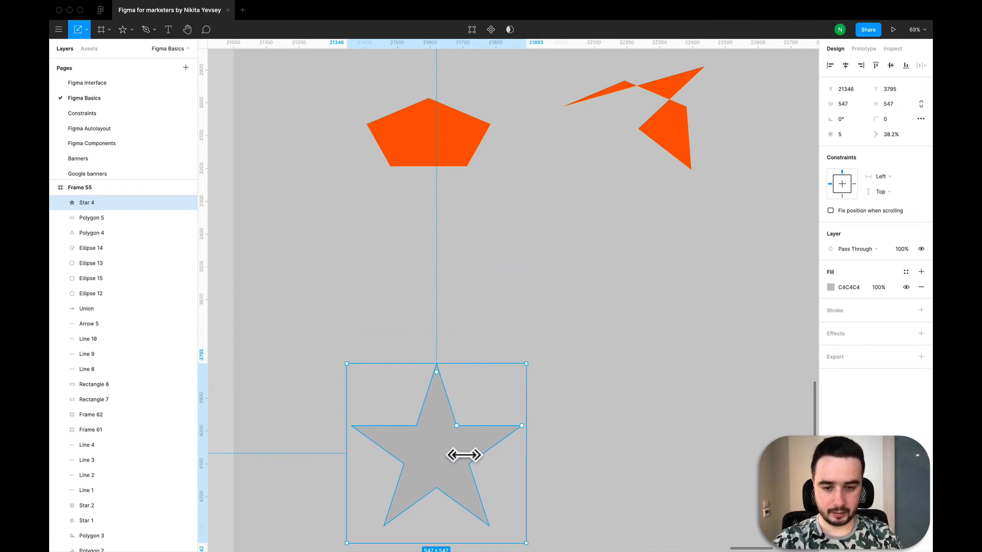
left_click_drag(477, 532, 464, 350)
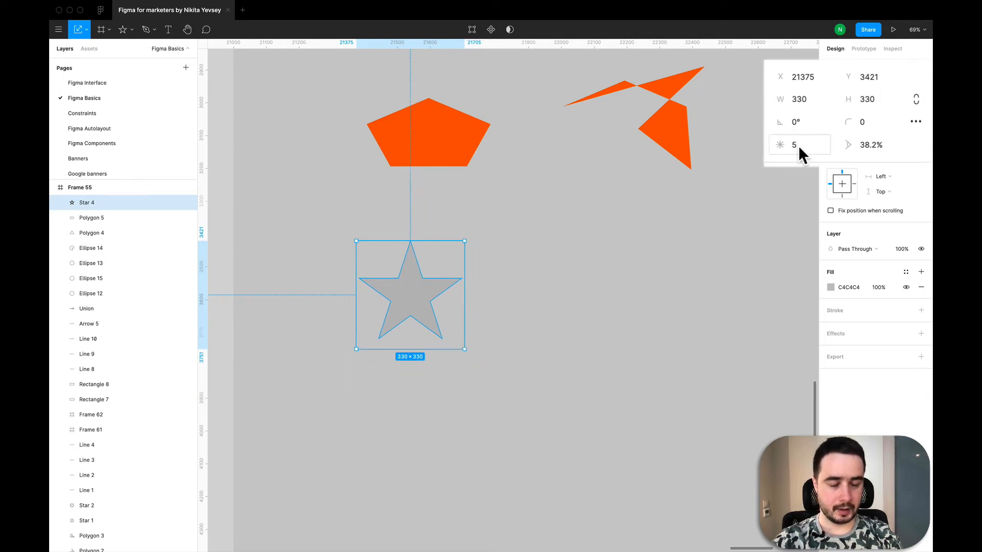
- Try 10 points on the star and reduce its point count to 7
left_click(798, 146)
type("10")
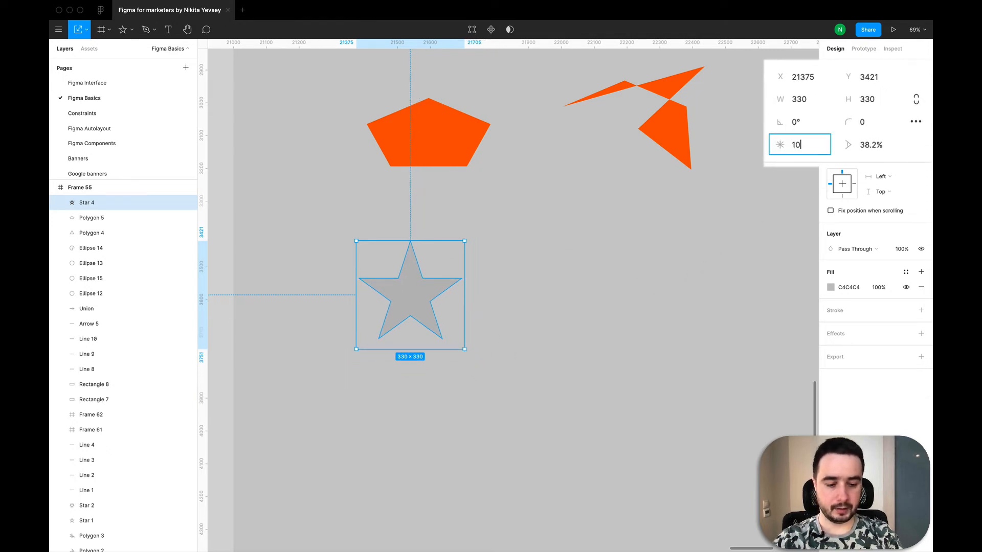
key("Return")
left_click(796, 141)
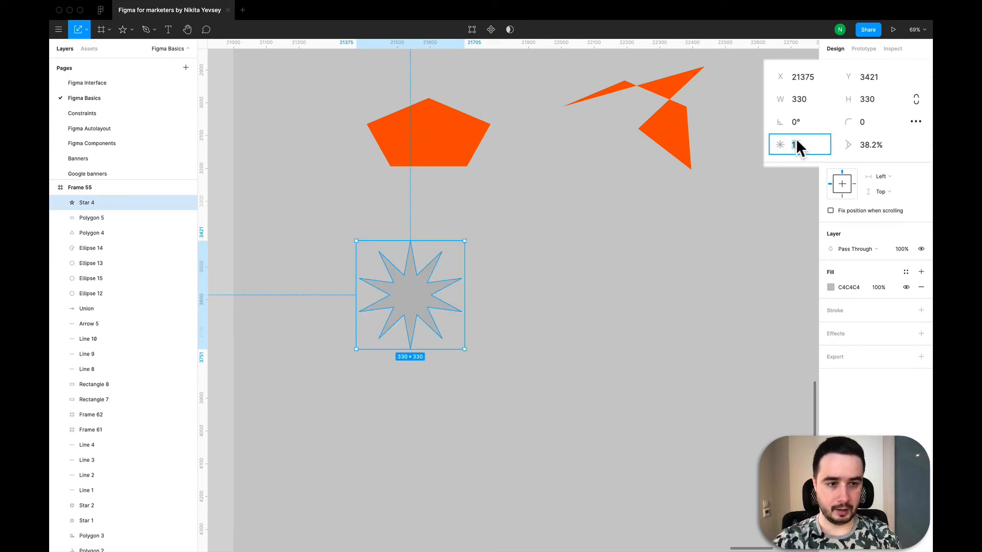
key("Return")
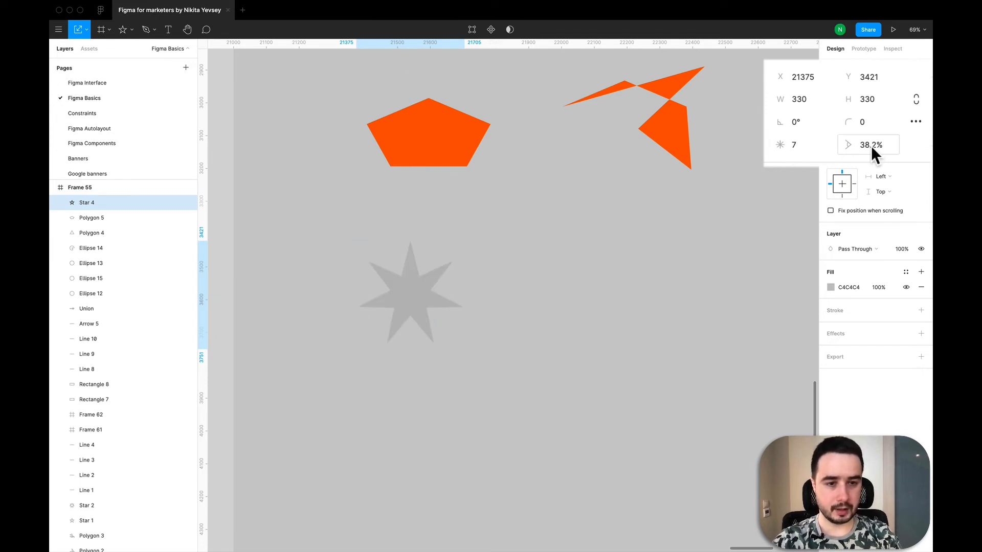
- Try star ratios of about 55.6%, 20% and 80%, and set the ratio to 56%
left_click(870, 146)
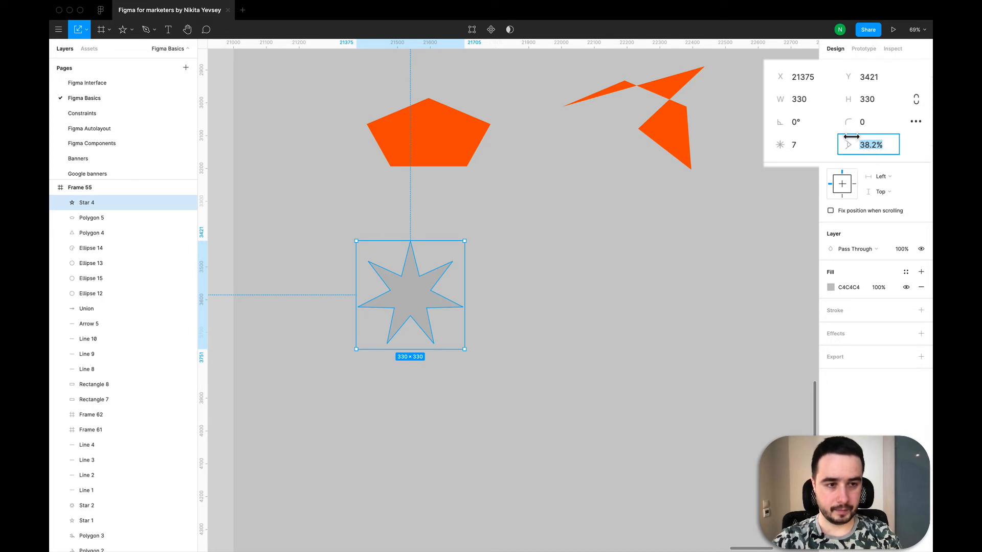
left_click_drag(851, 137, 865, 145)
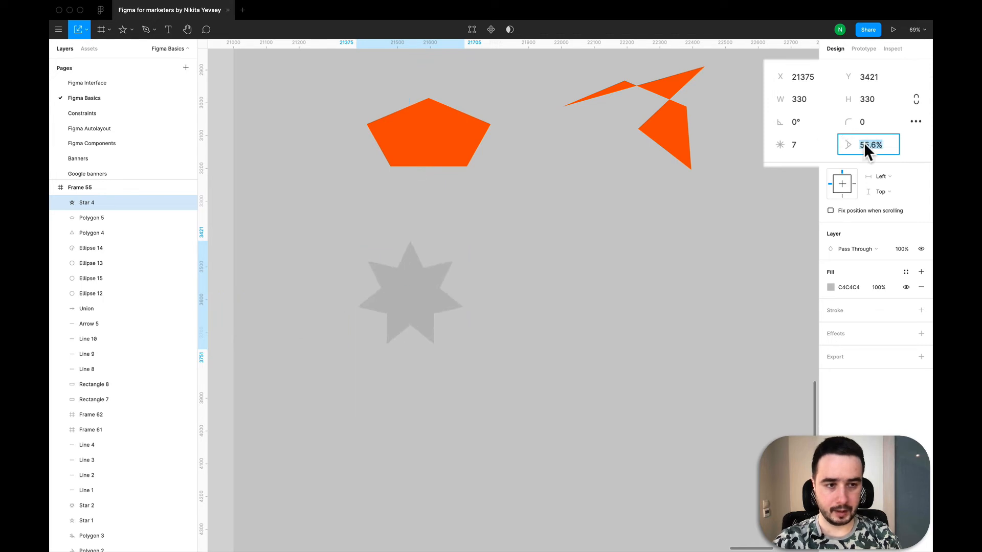
type("20")
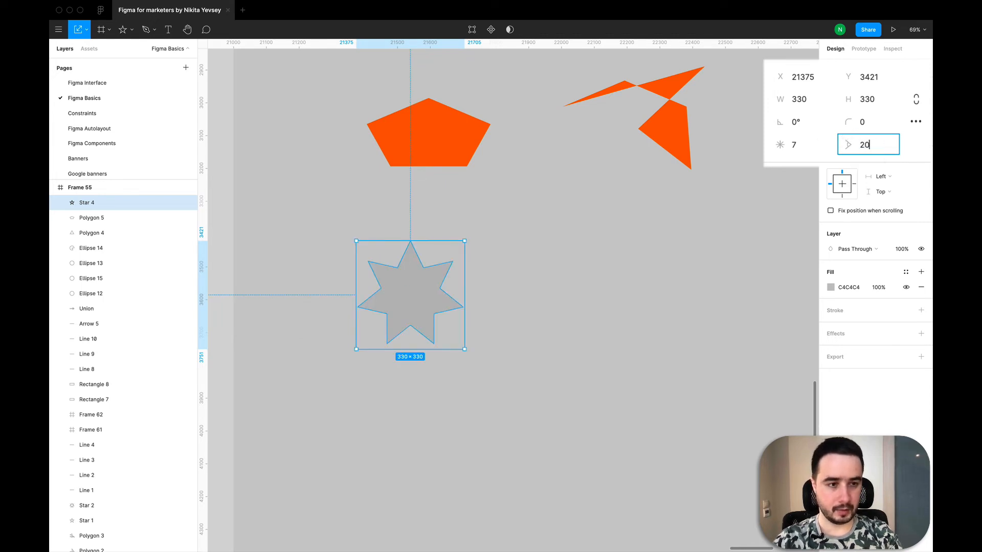
key("Return")
left_click(875, 143)
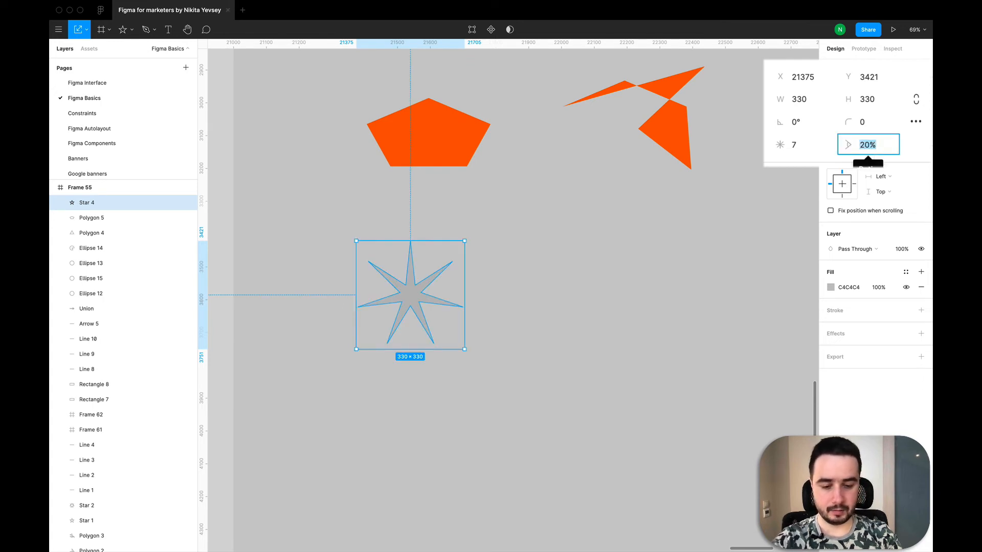
type("80")
key("Return")
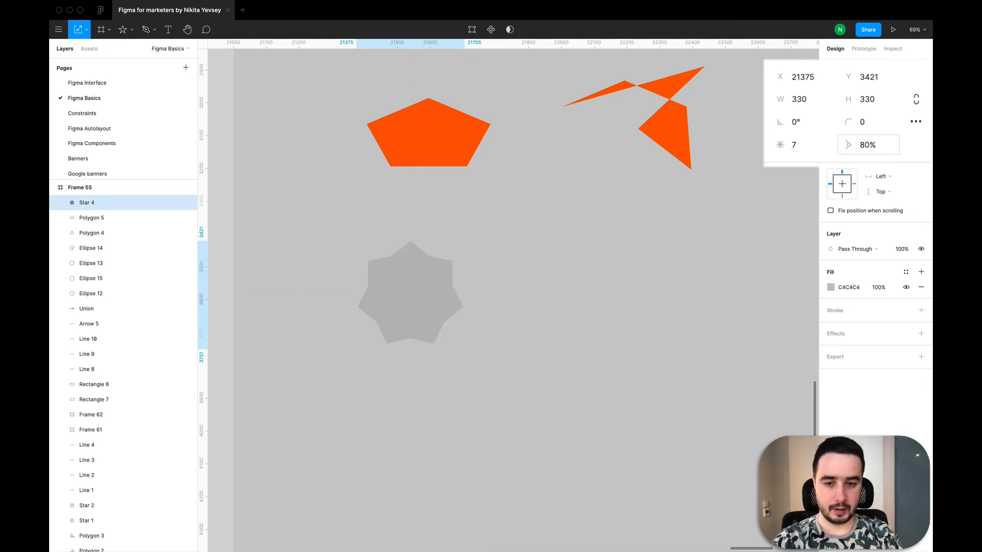
left_click(871, 145)
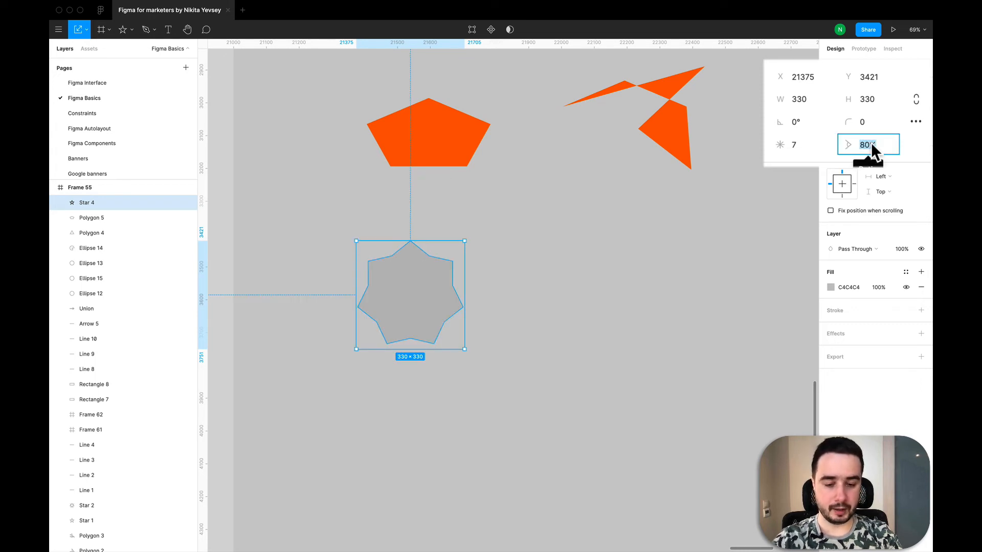
type("56")
key("Return")
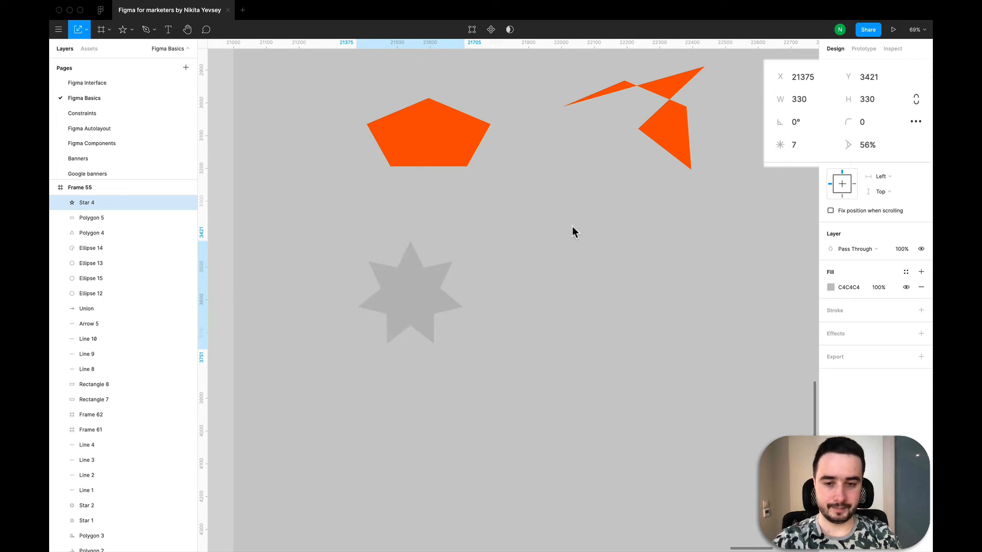
key("Escape")
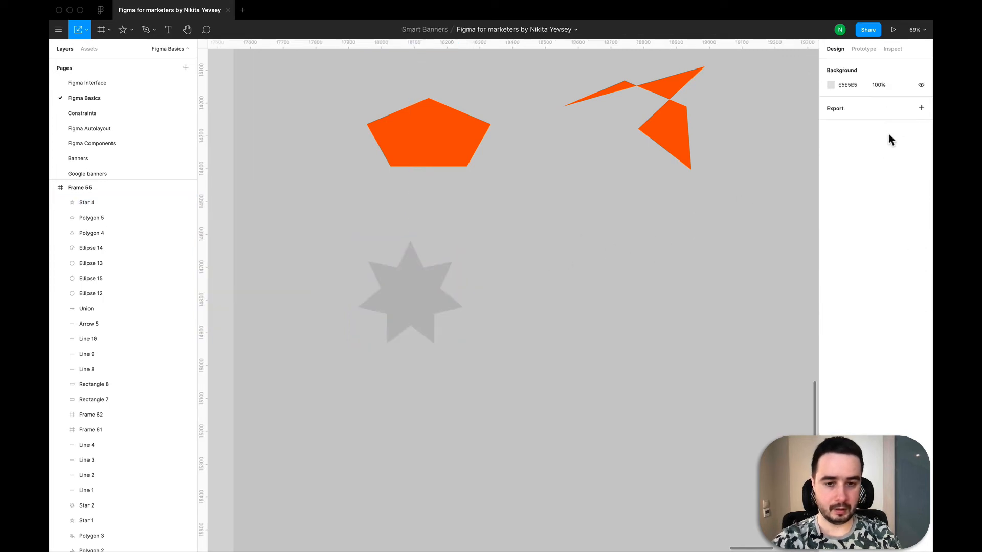
- Reshape the star directly on the canvas to 5 points, a ratio of about 52% and a corner radius of about 22
left_click(417, 289)
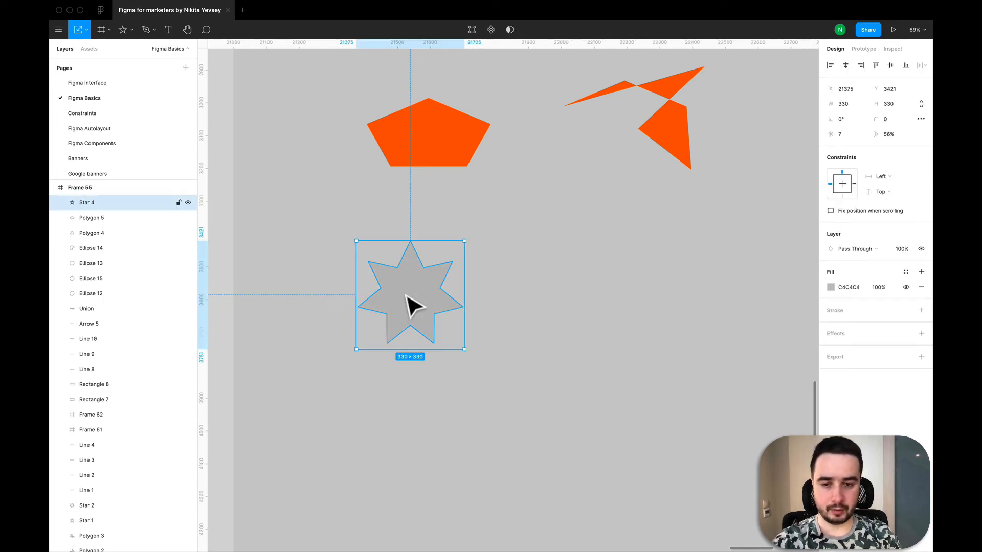
mouse_move(426, 272)
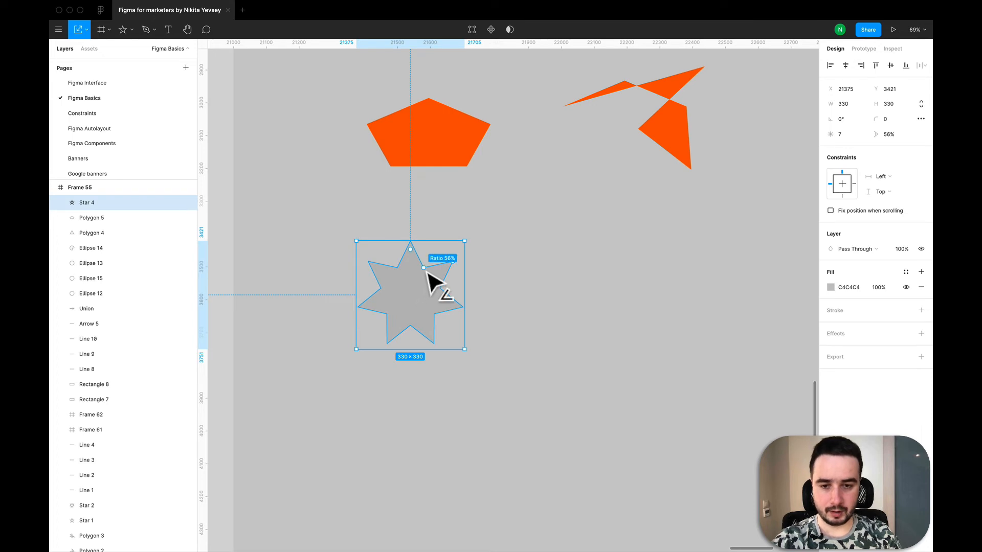
mouse_move(427, 274)
left_mouse_down()
mouse_move(423, 286)
mouse_move(455, 268)
mouse_move(427, 263)
mouse_move(458, 279)
mouse_move(458, 315)
mouse_move(467, 275)
mouse_move(407, 262)
mouse_move(434, 262)
mouse_move(446, 290)
mouse_move(415, 261)
left_mouse_up()
mouse_move(460, 266)
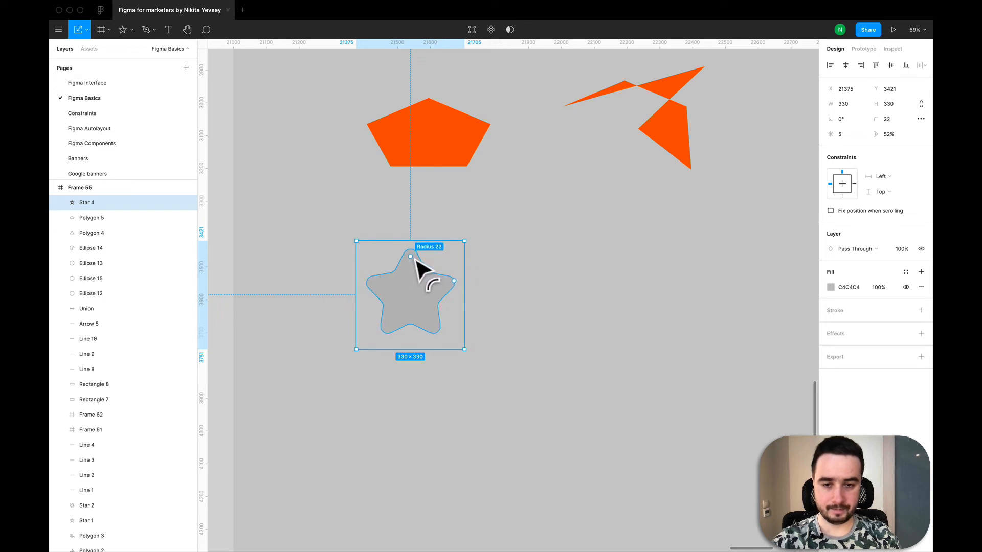
left_click(349, 417)
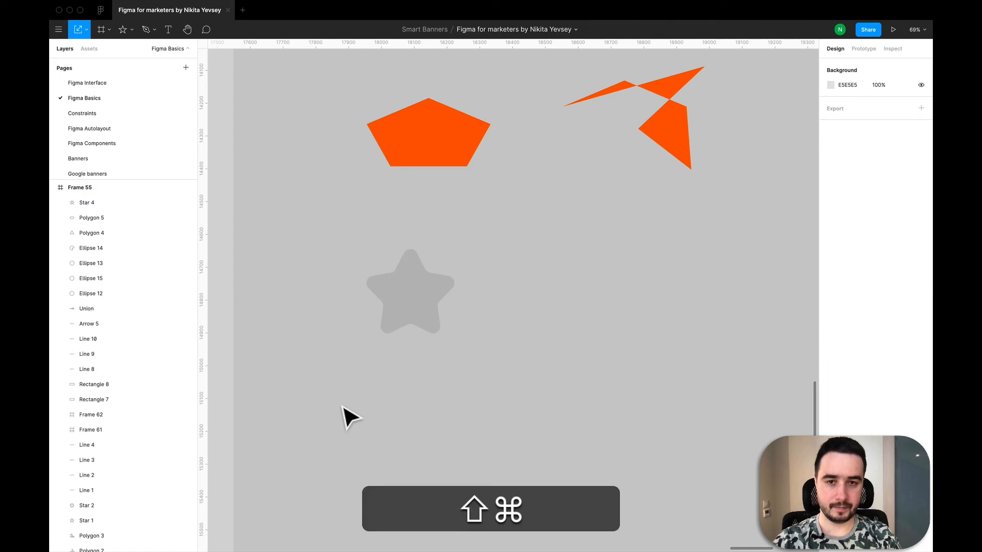
key("shift+super+3")
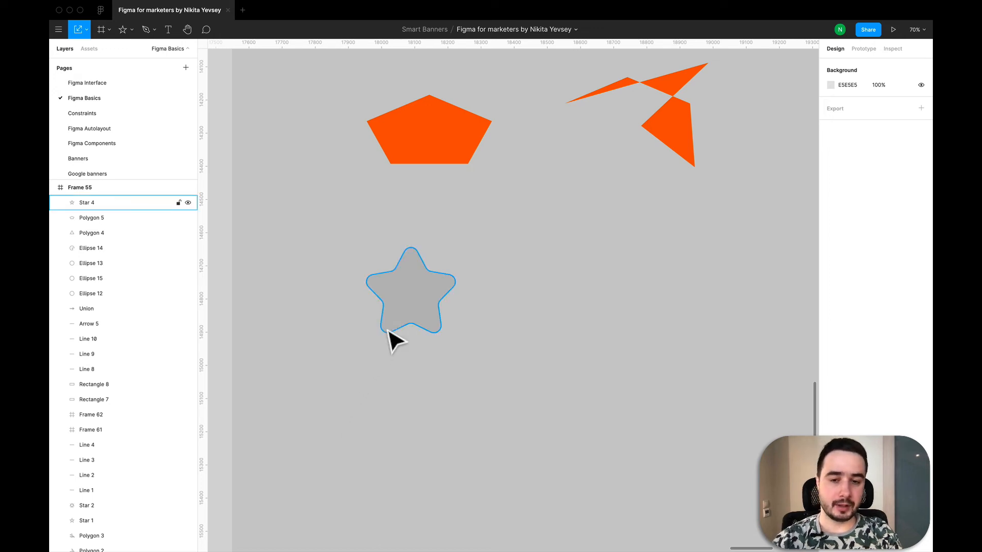
- Reduce the star's corner radius to about 13
left_click(415, 320)
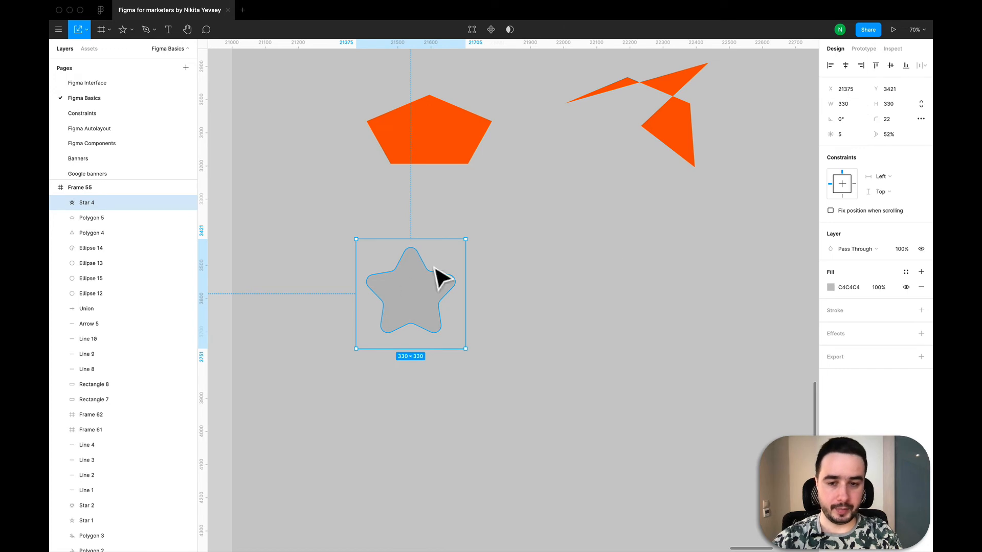
mouse_move(416, 267)
left_click_drag(413, 259, 414, 255)
left_click(471, 311)
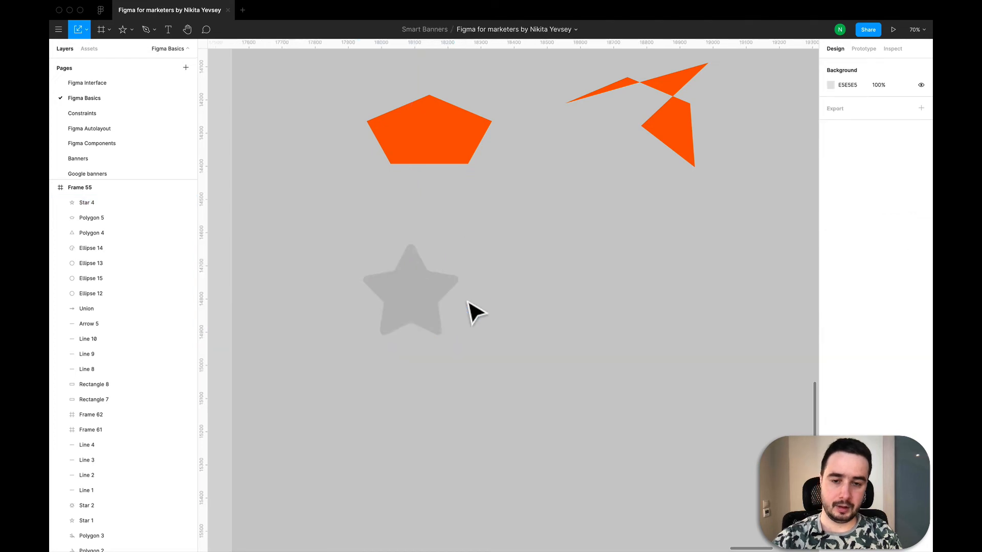
- Copy the rounded star and paste four copies in place on top of it
left_click(427, 289)
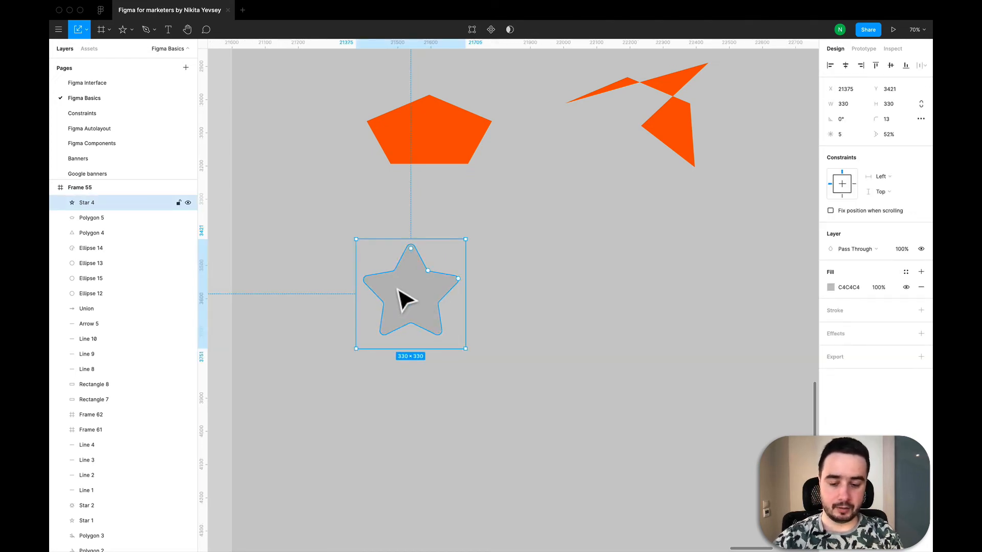
key("super+c")
key("super+v")
key("super+v")
key("super+v")
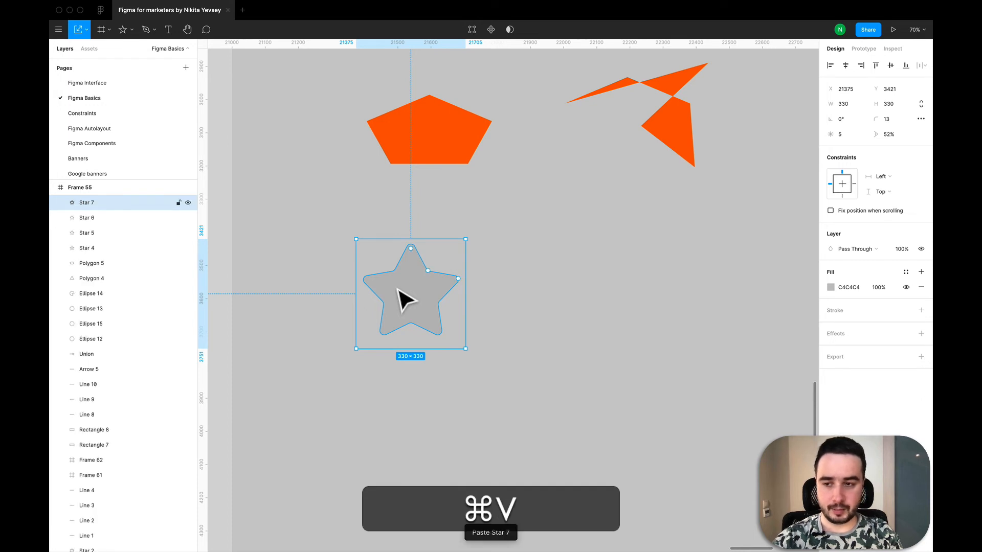
key("super+v")
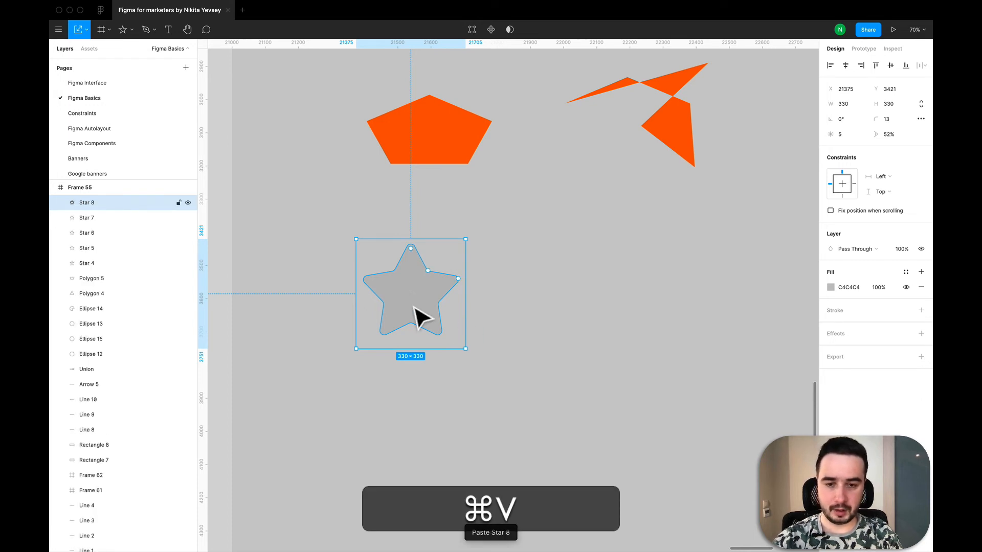
- Move the topmost star copy along the same row to about X 22966, Y 3421, under the wide open ring
left_click_drag(419, 313, 547, 302)
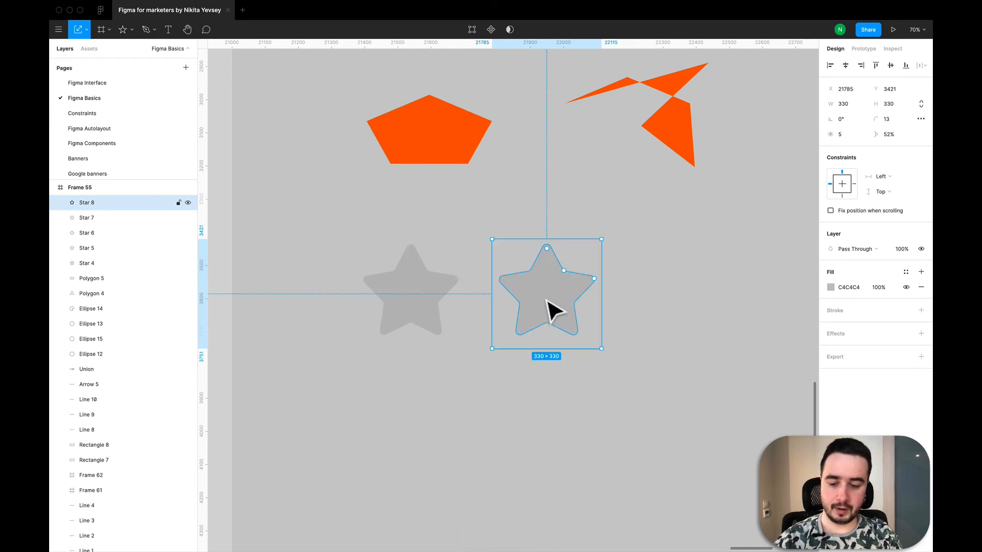
scroll(548, 301, "down", 3)
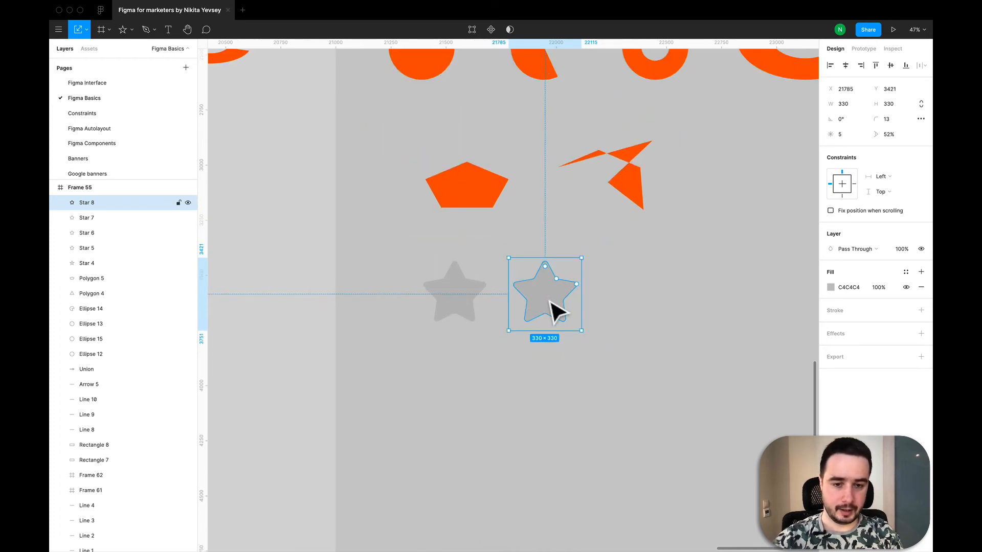
scroll(549, 305, "down", 5)
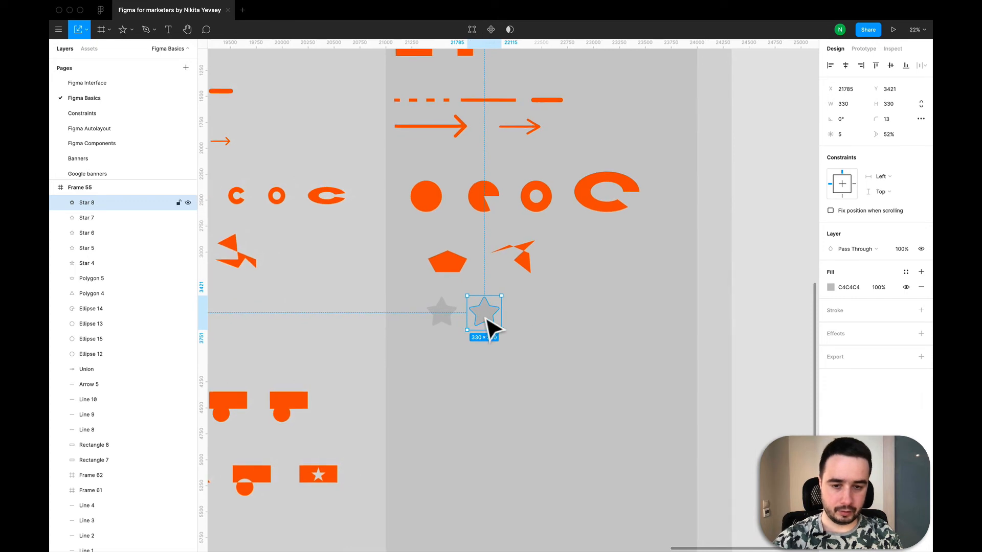
left_click_drag(484, 320, 611, 325)
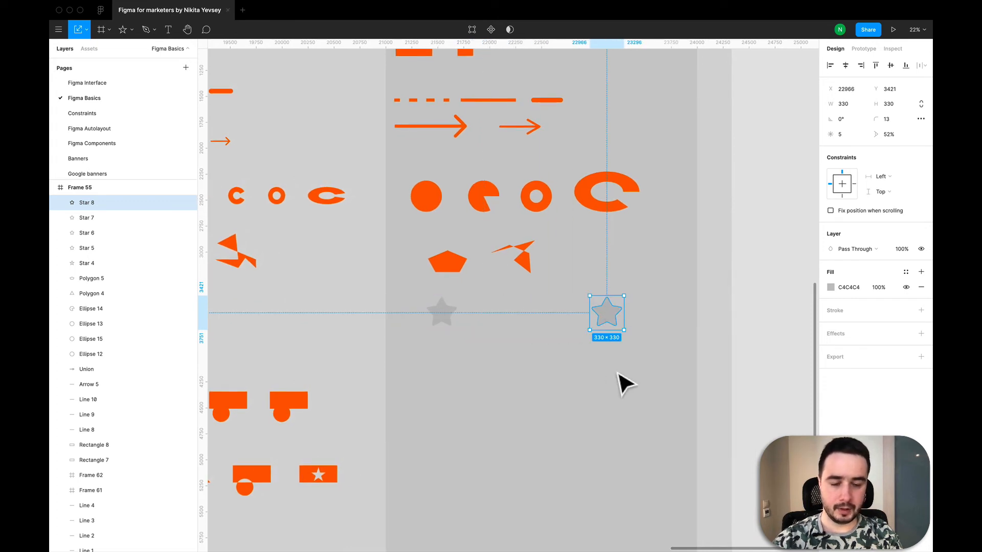
- Select all five stars, including the overlapping ones, and distribute their horizontal spacing evenly
left_click(676, 371)
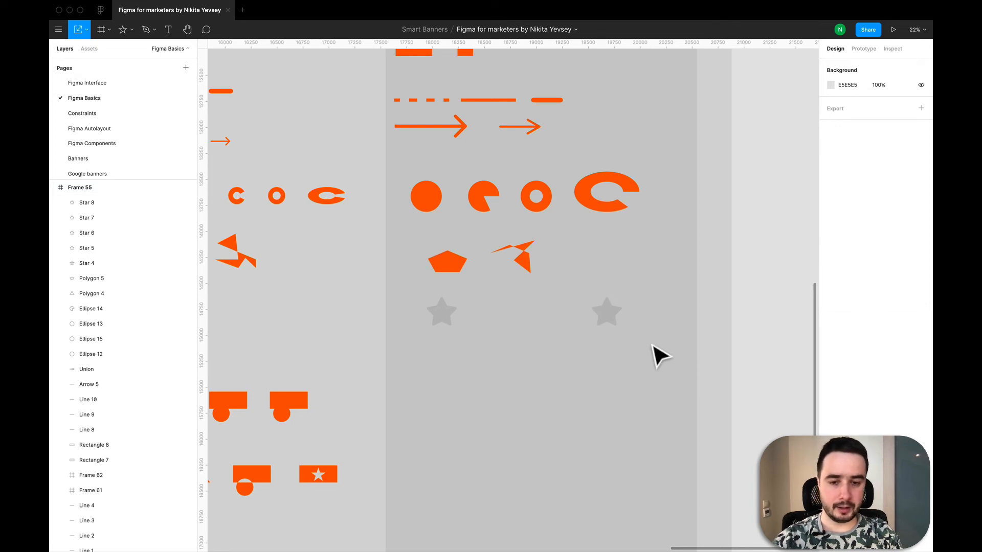
left_click_drag(647, 340, 416, 308)
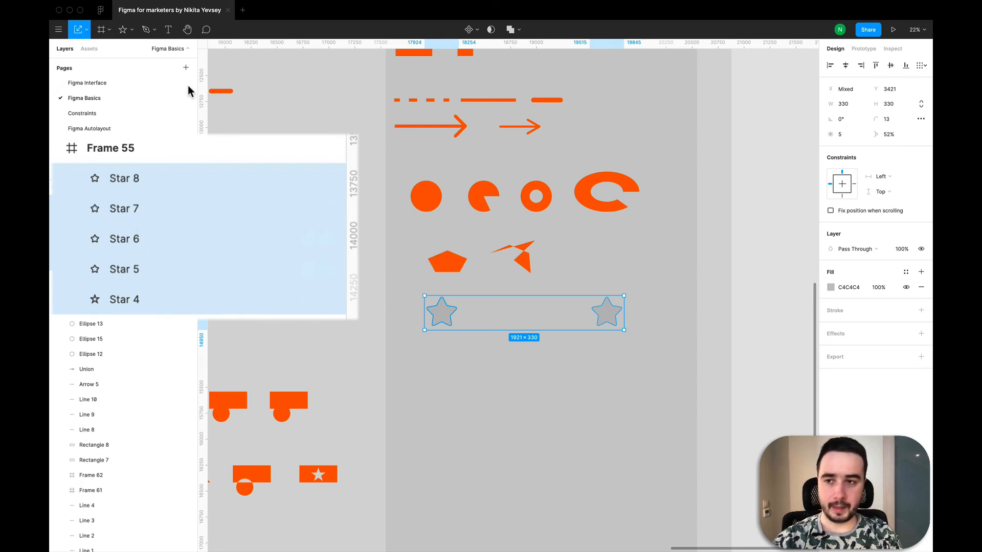
left_click(61, 24)
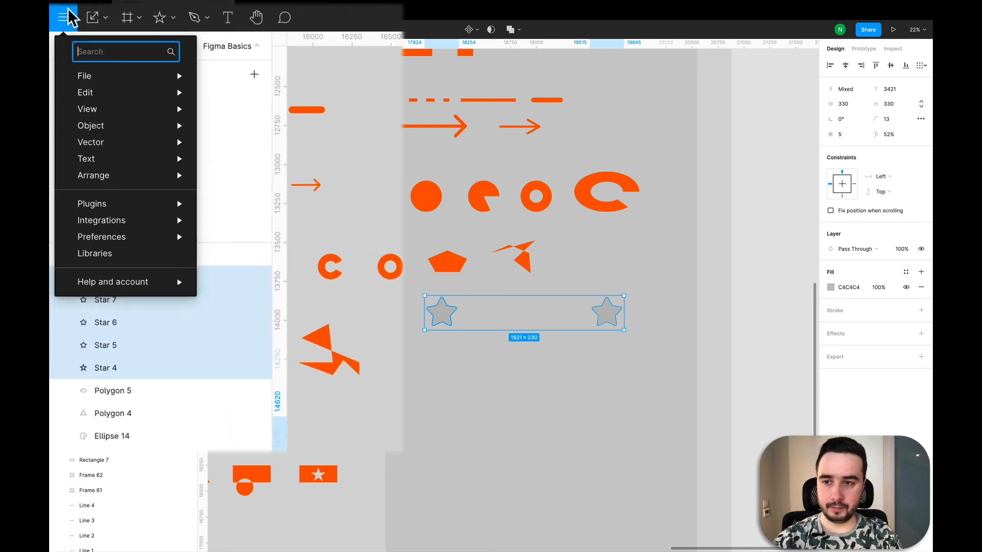
mouse_move(112, 144)
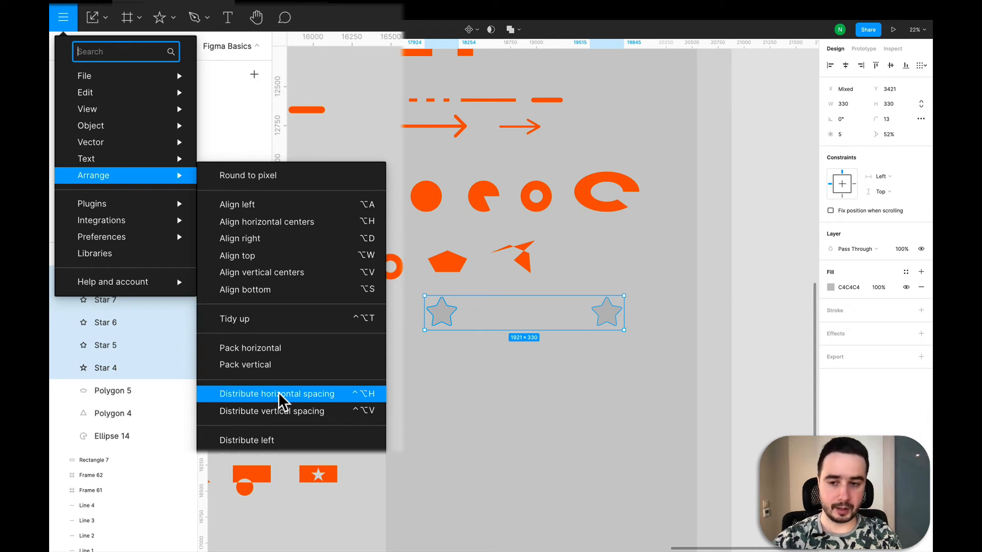
left_click(243, 333)
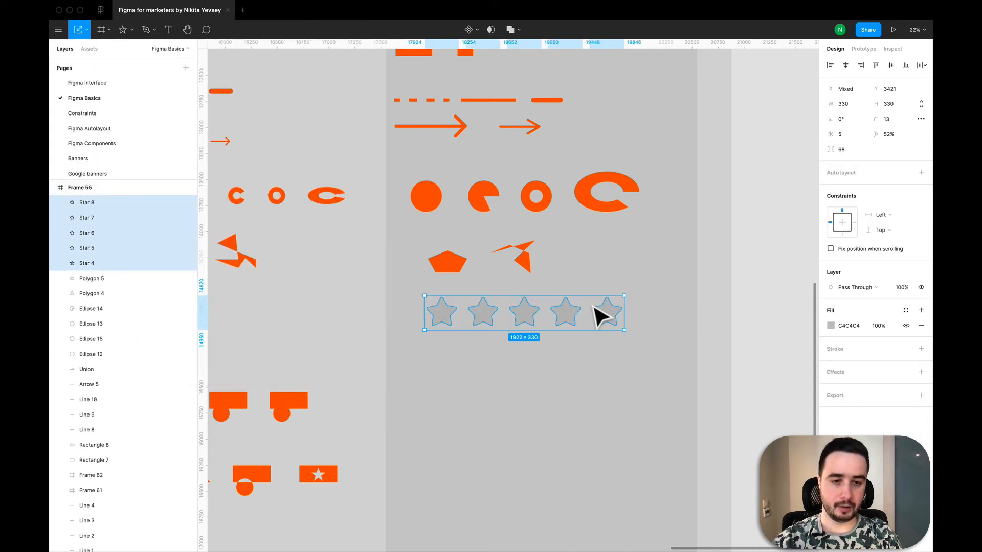
- Set the horizontal spacing between the five selected stars to 100
left_click(842, 152)
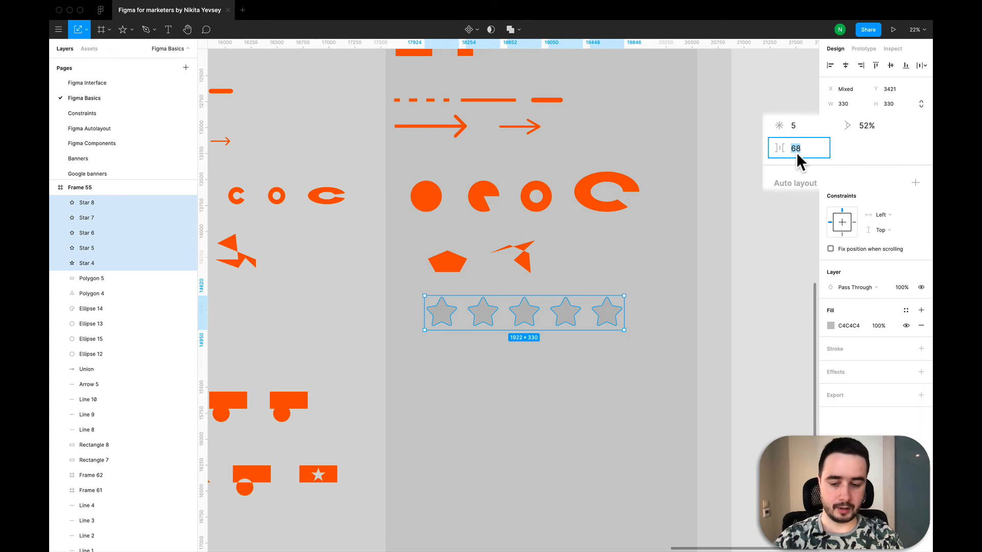
type("100")
key("Return")
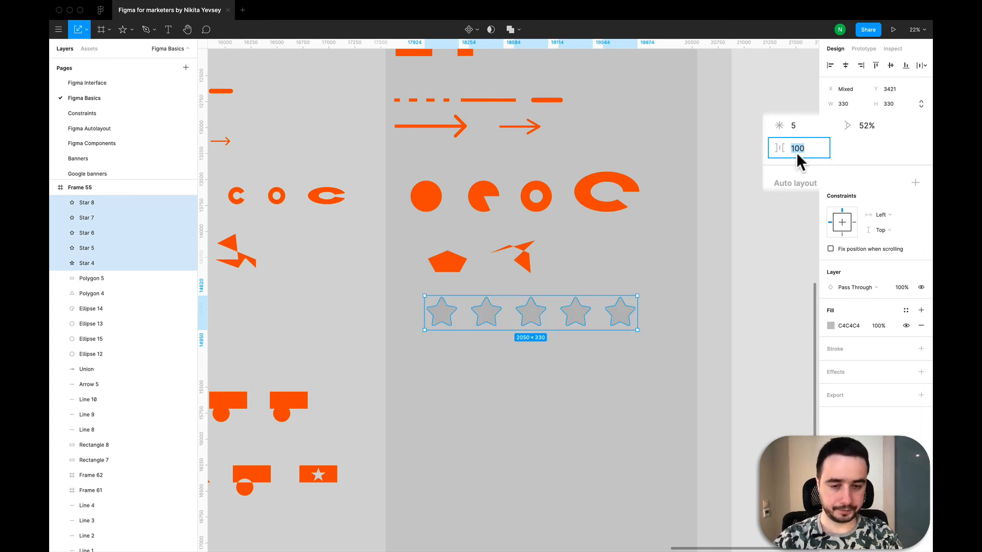
- Select the whole row of five stars again and set its horizontal spacing first to 70 and finally to 50
left_click(545, 419)
left_click_drag(417, 341, 551, 287)
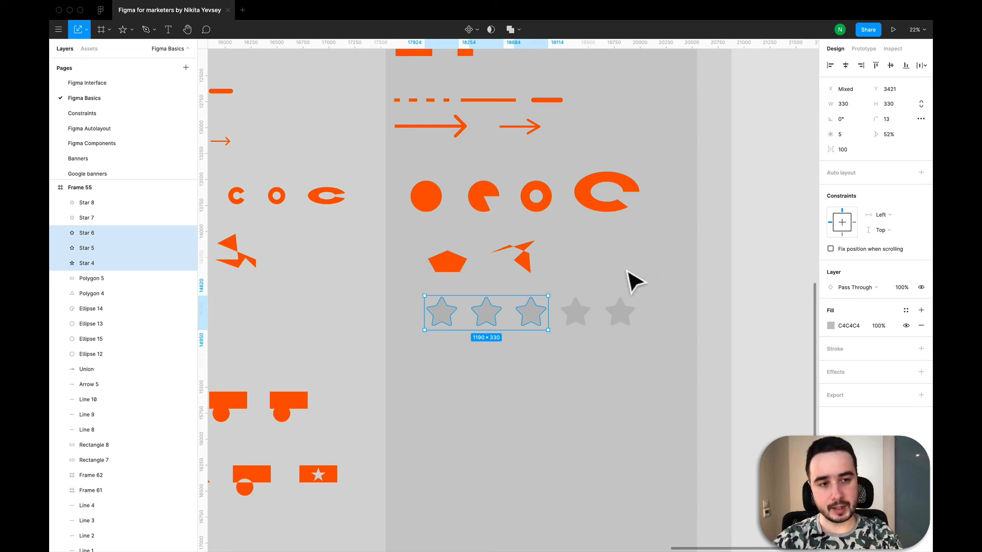
left_click_drag(654, 343, 614, 337)
left_click_drag(547, 319, 429, 296)
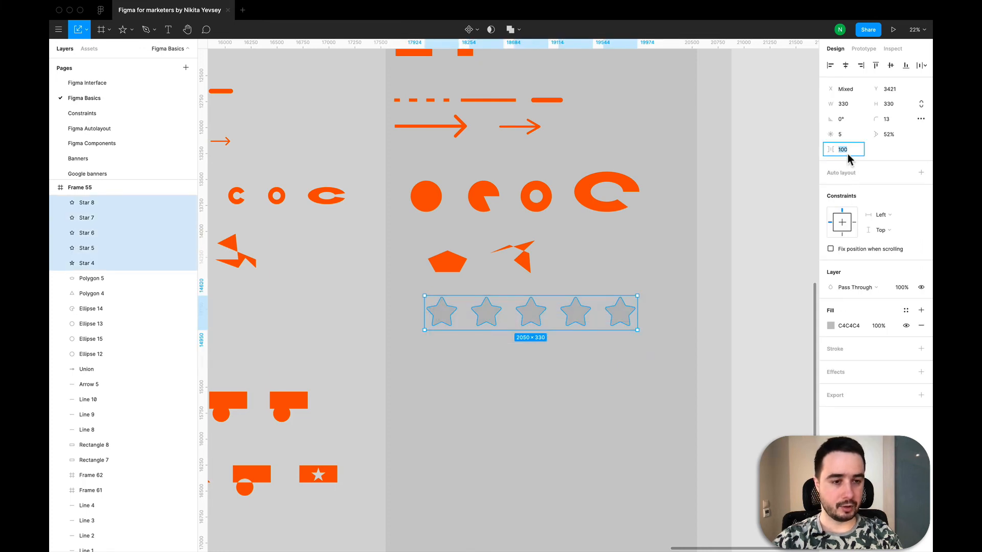
type("70")
key("Return")
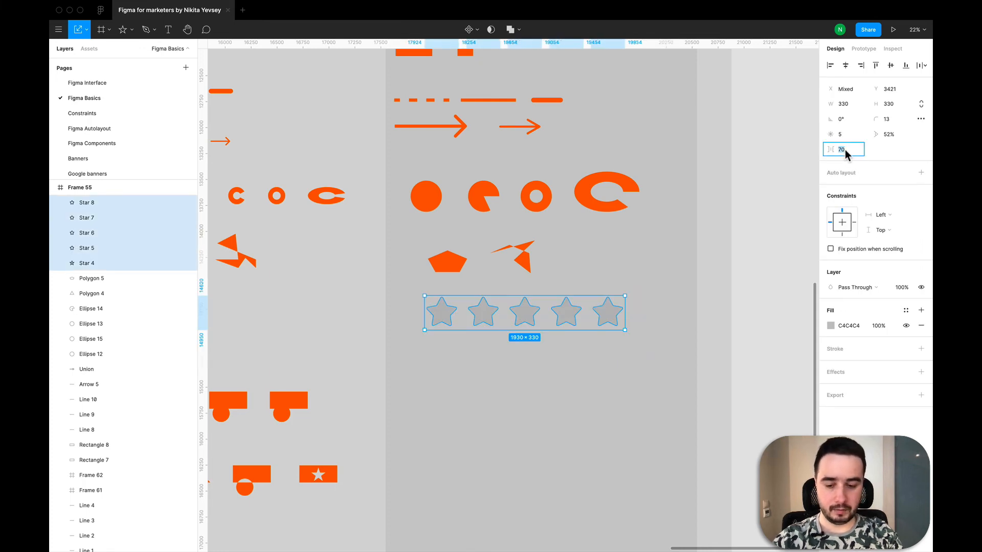
type("50")
key("Return")
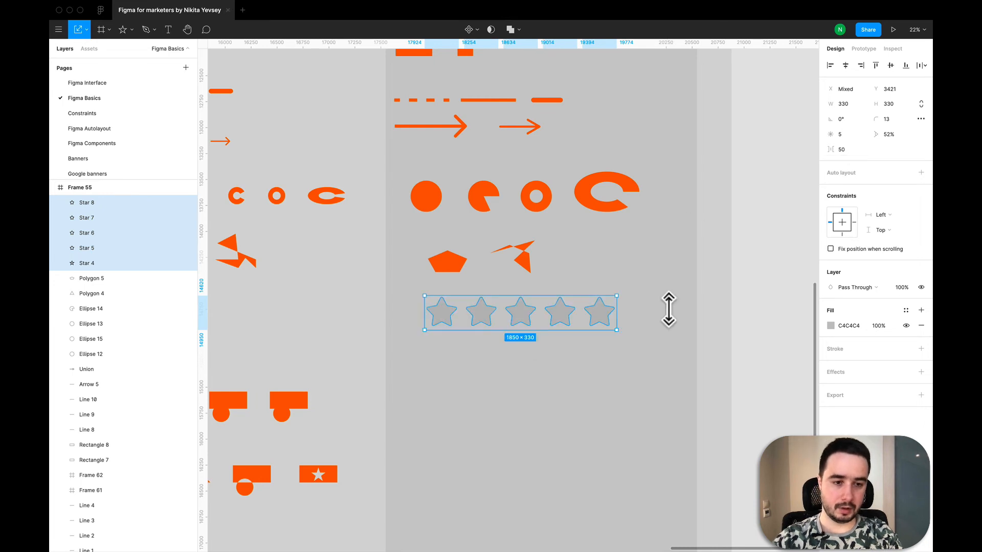
- Fill the five stars with yellow FFE600
left_click(832, 326)
left_click(748, 439)
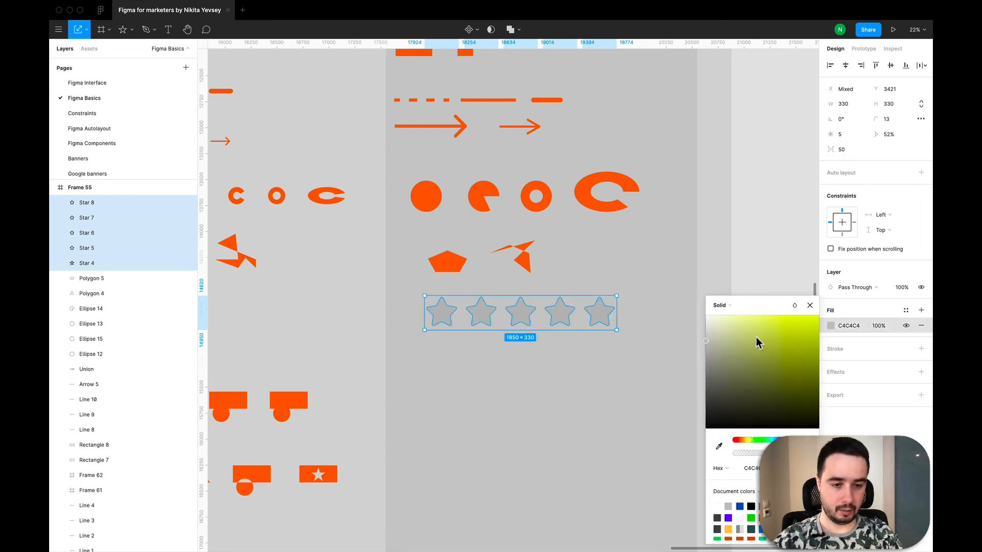
left_click(747, 440)
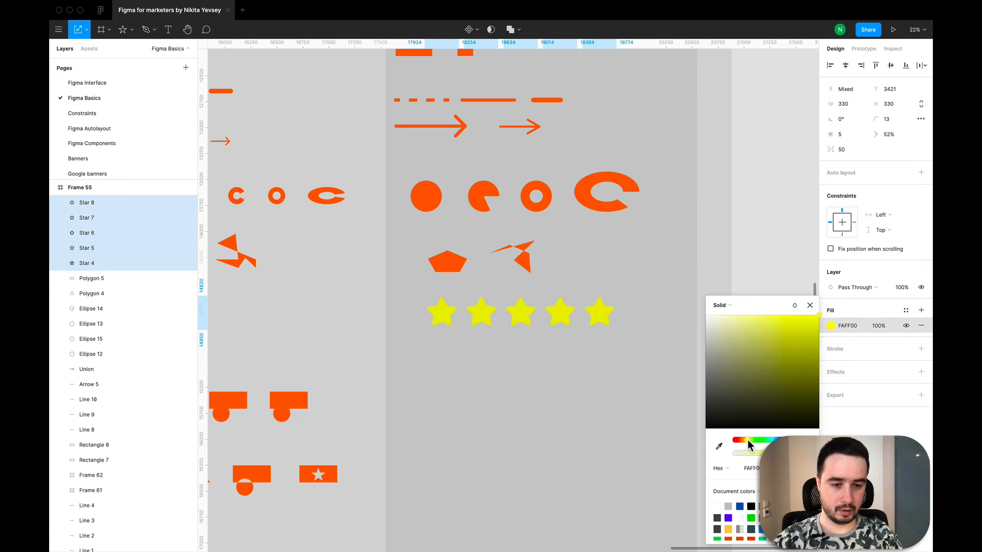
left_click_drag(746, 439, 747, 440)
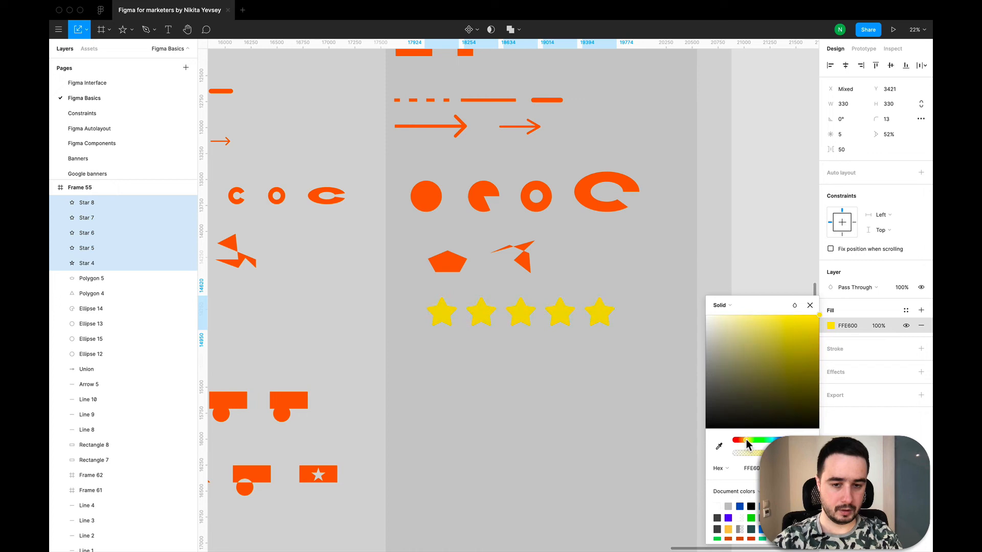
left_click(498, 437)
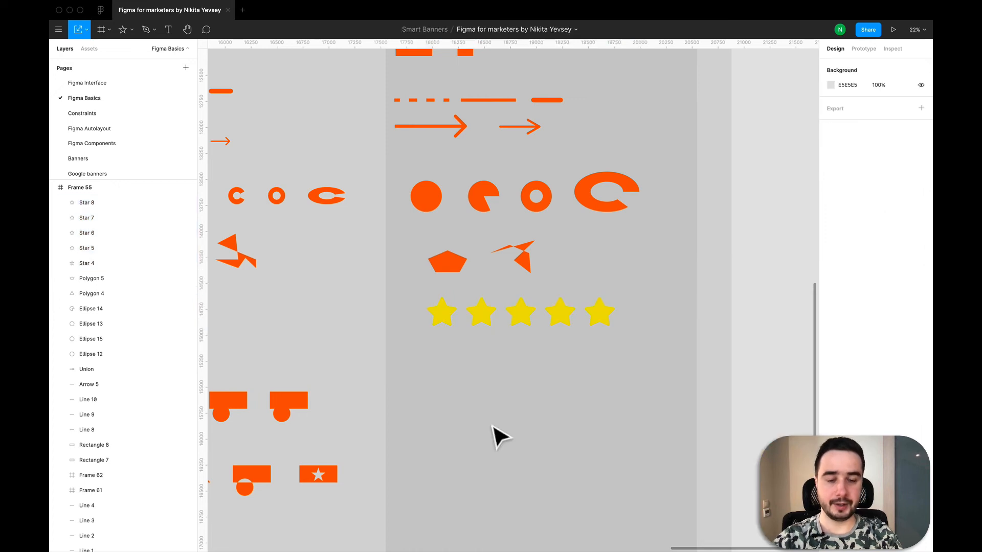
- Draw a rectangle about 397 × 183 in the empty area below the row of yellow stars
scroll(498, 437, "down", 3)
scroll(498, 437, "down", 2)
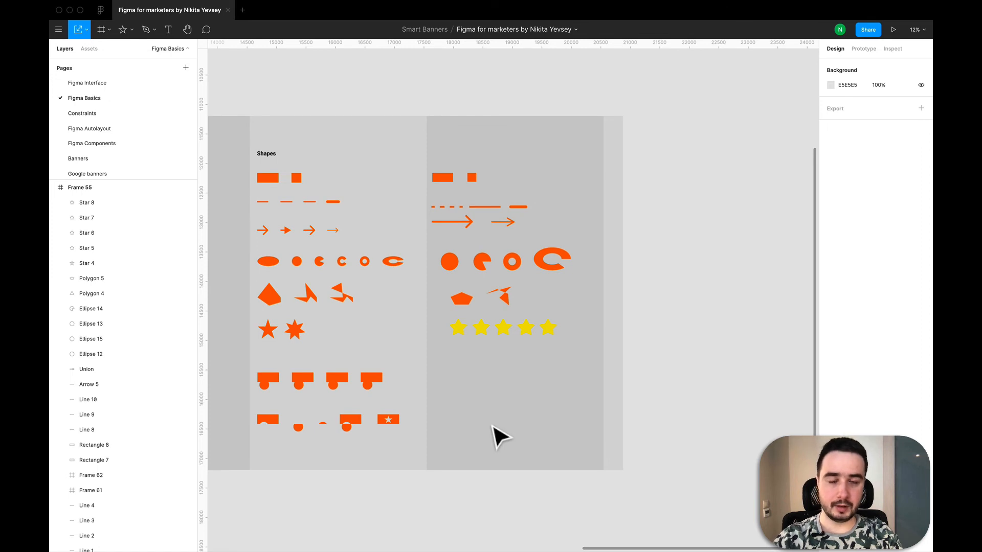
key("shift+super+3")
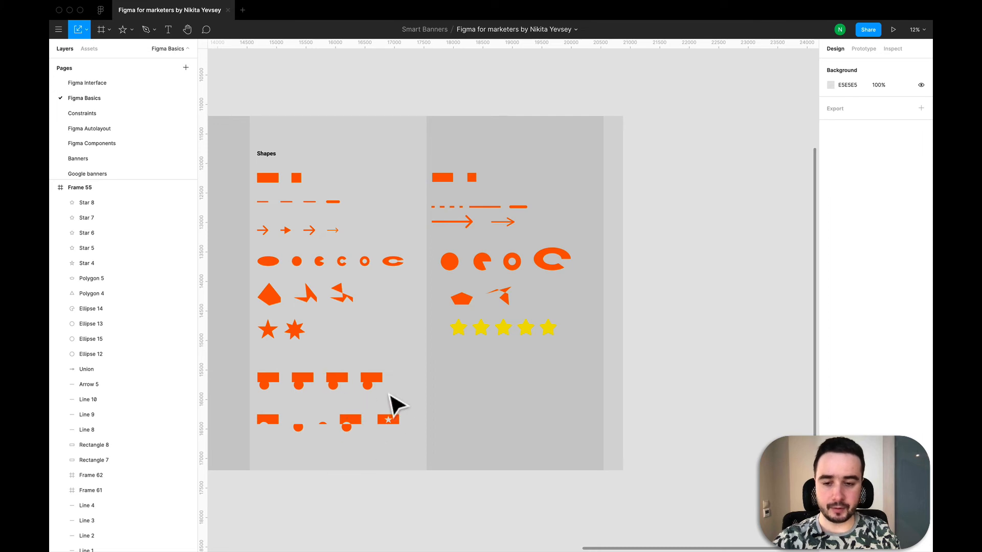
scroll(310, 450, "up", 5)
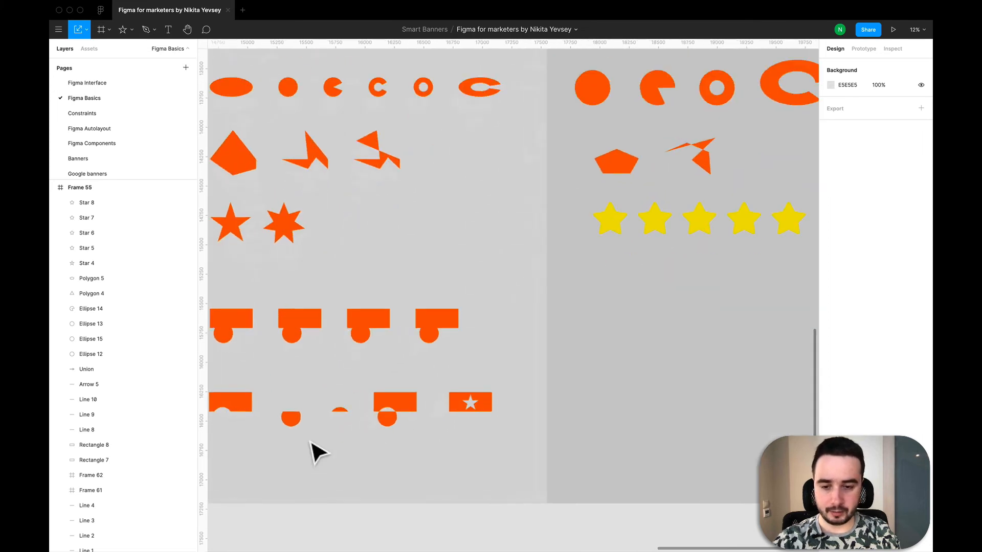
scroll(310, 449, "down", 2)
scroll(362, 428, "down", 1)
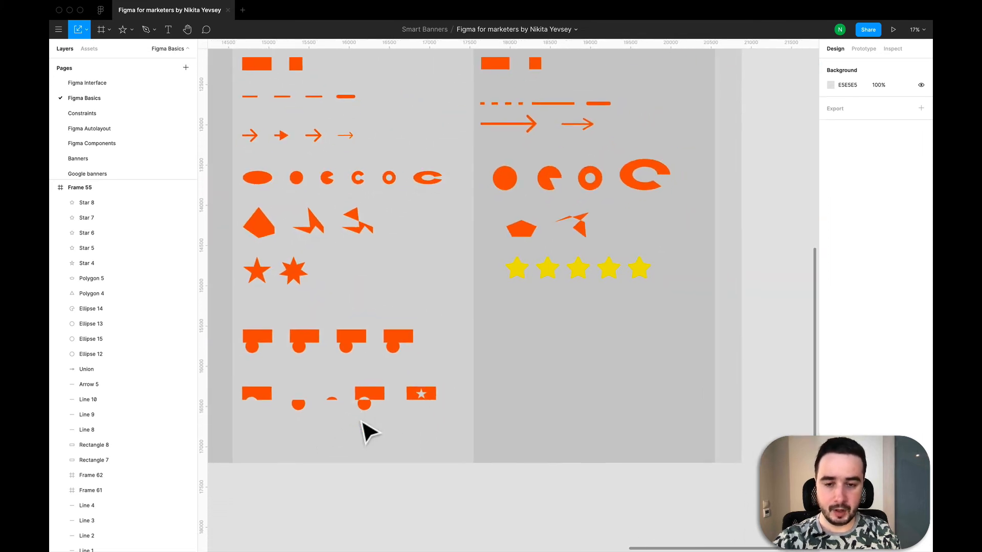
scroll(363, 431, "down", 1)
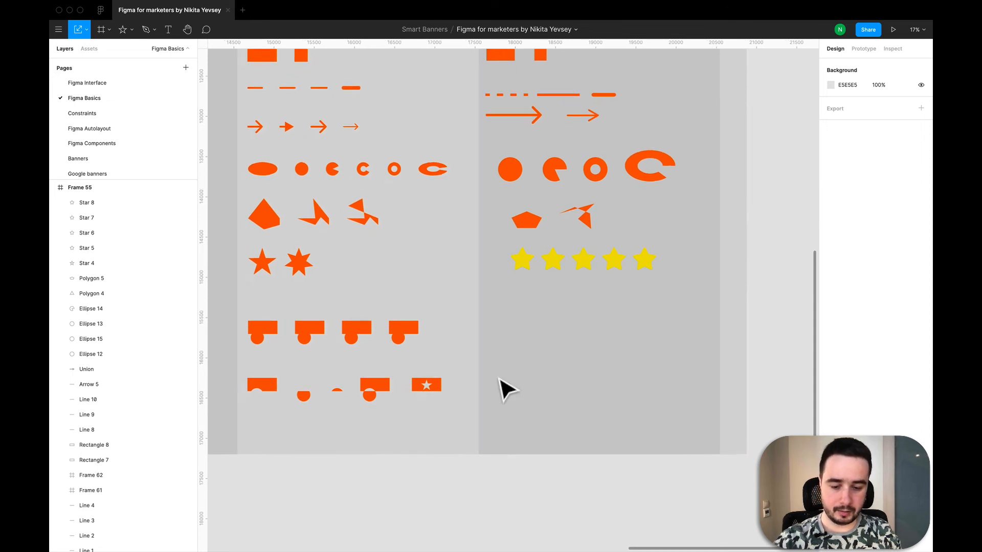
key("r")
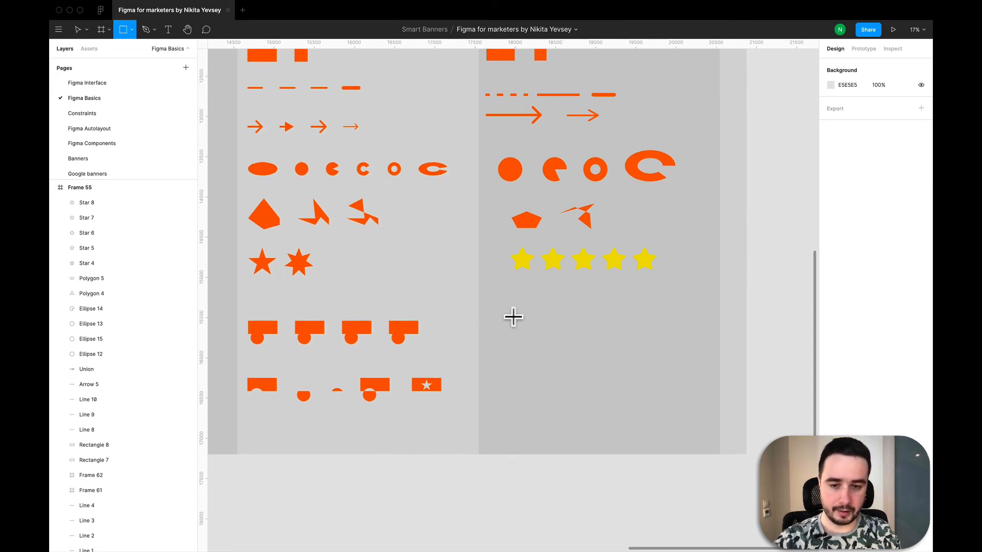
left_click(500, 303)
scroll(633, 292, "up", 5)
mouse_move(574, 350)
left_mouse_down()
mouse_move(588, 344)
mouse_move(567, 333)
left_mouse_up()
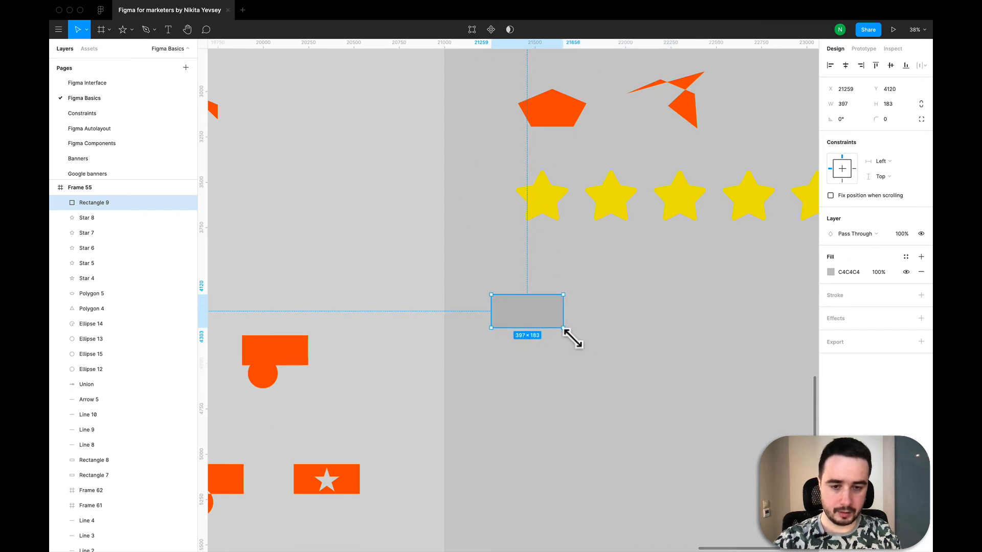
left_click(593, 370)
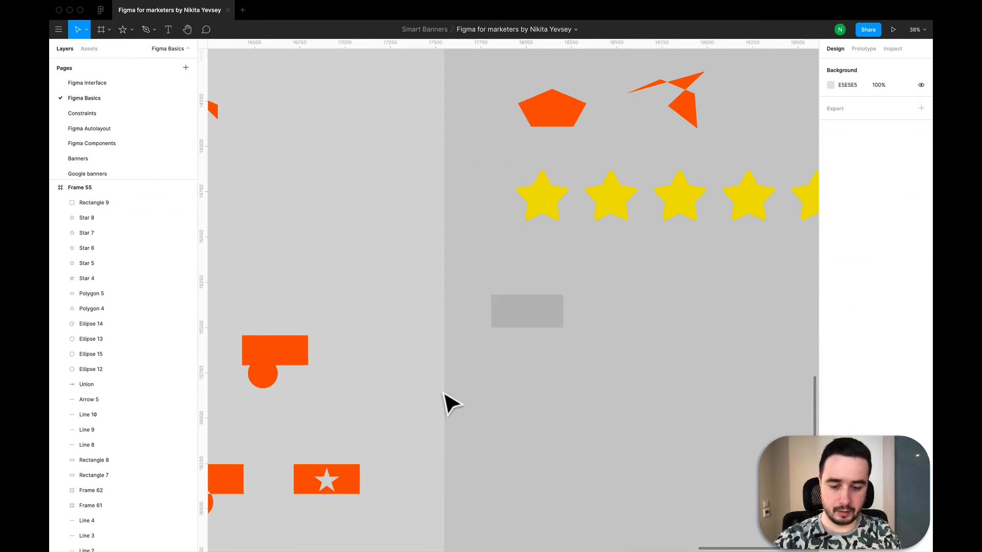
- Place a circle just beside the new rectangle and scale it up to about 191 × 191
key("o")
left_click(605, 330)
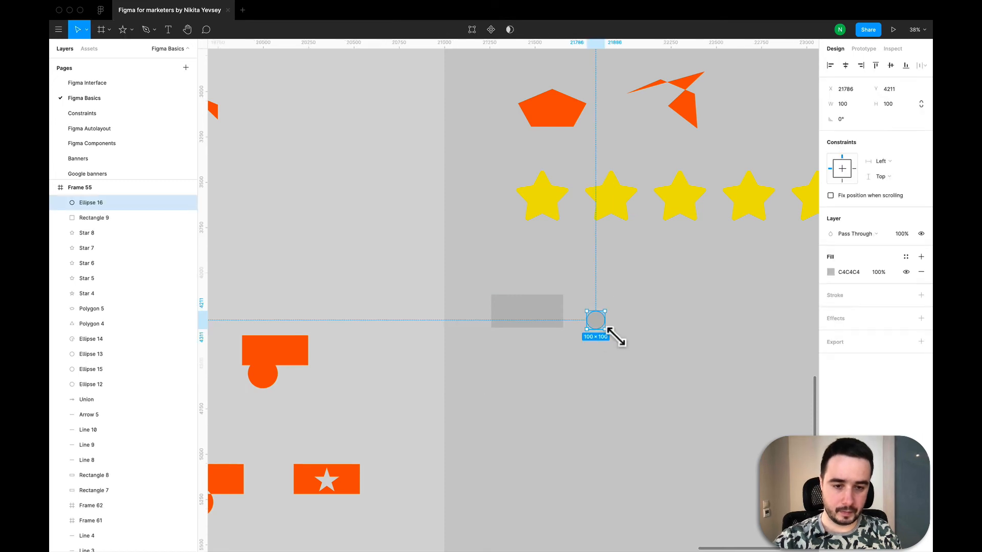
key("k")
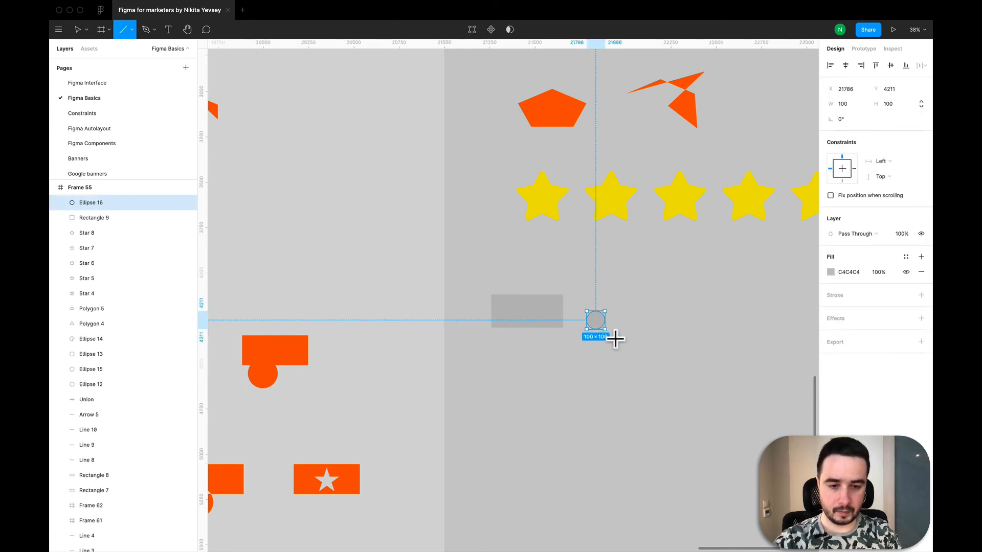
left_click_drag(614, 337, 467, 287)
left_click(635, 393)
- Fill the new rectangle and circle with orange FF6600
left_click(829, 310)
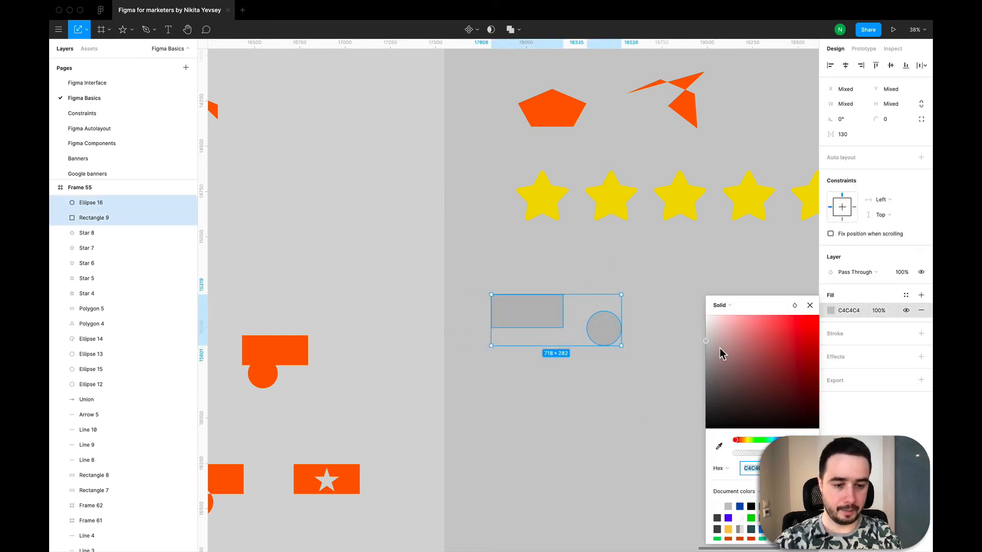
key("ctrl+v")
key("Return")
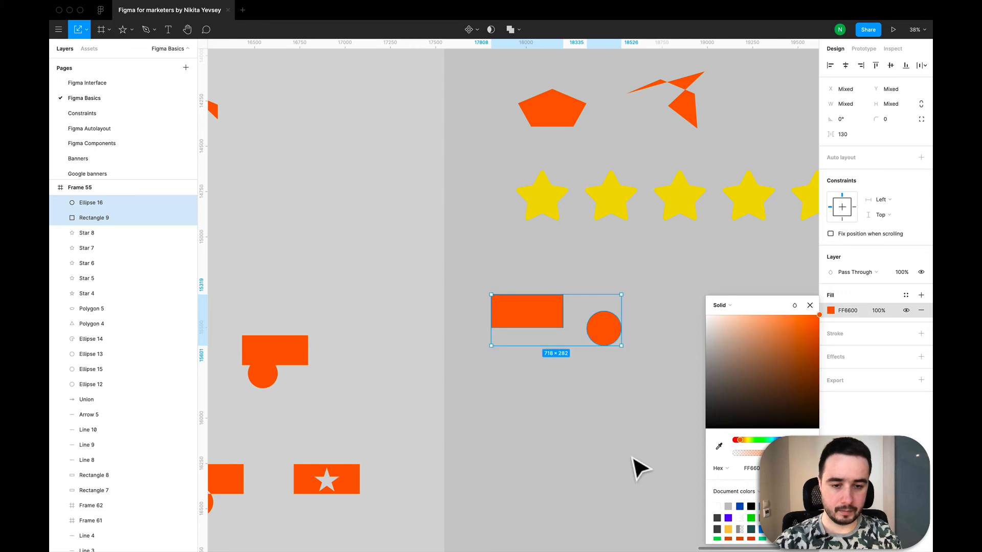
left_click(635, 467)
- Examine how each sample rectangle-and-circle combination in the upper row of four is built by selecting its parts
scroll(473, 285, "down", 3)
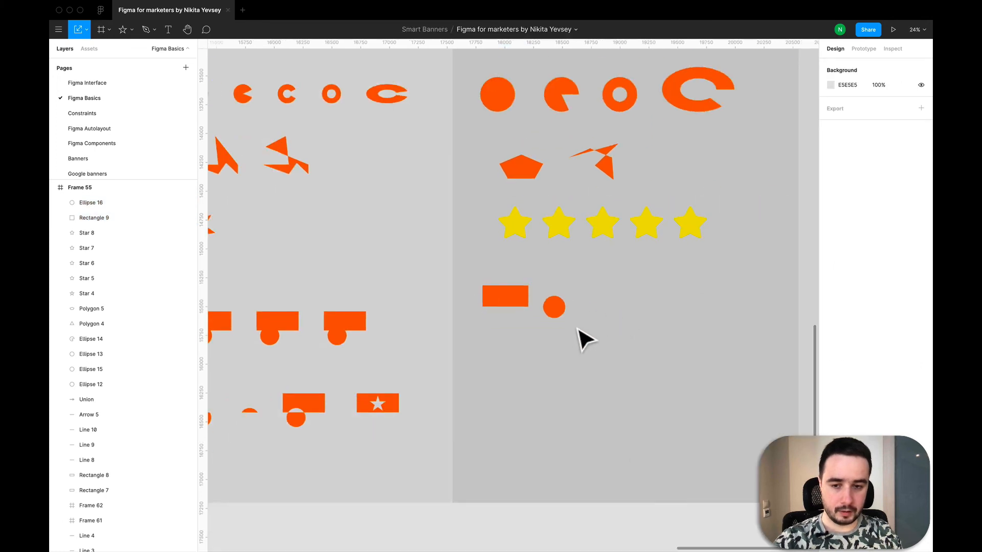
scroll(580, 337, "down", 3)
scroll(460, 348, "left", 3)
left_click(321, 329)
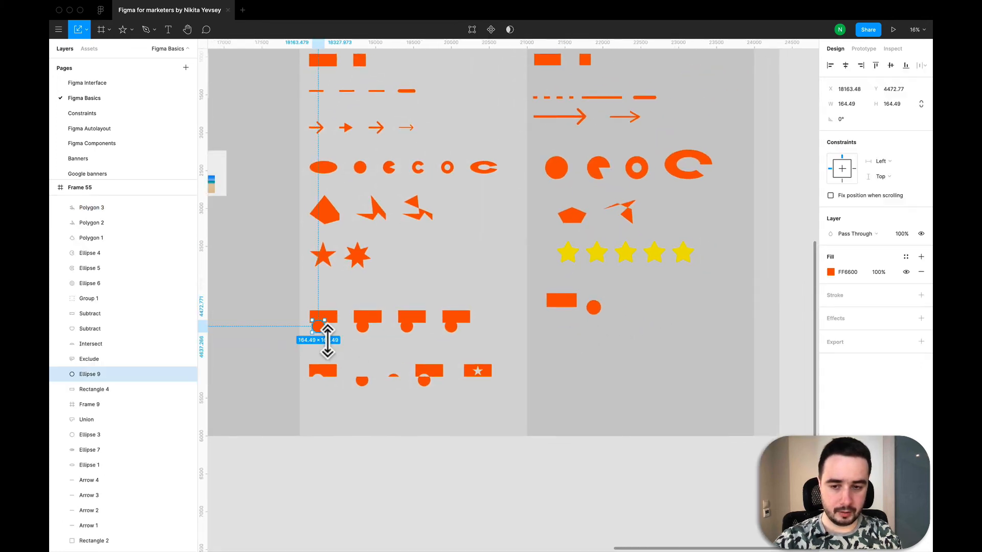
left_click(406, 327)
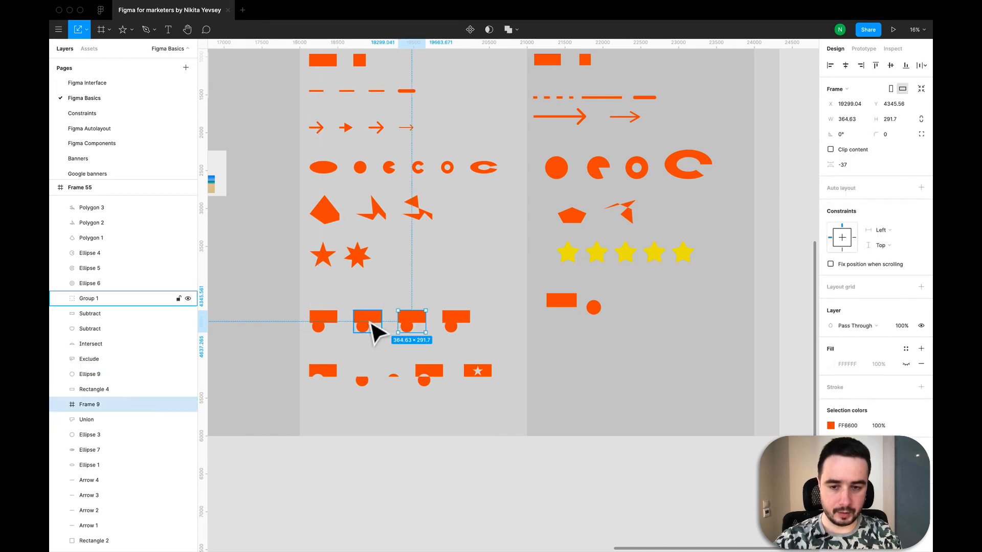
left_click(452, 331)
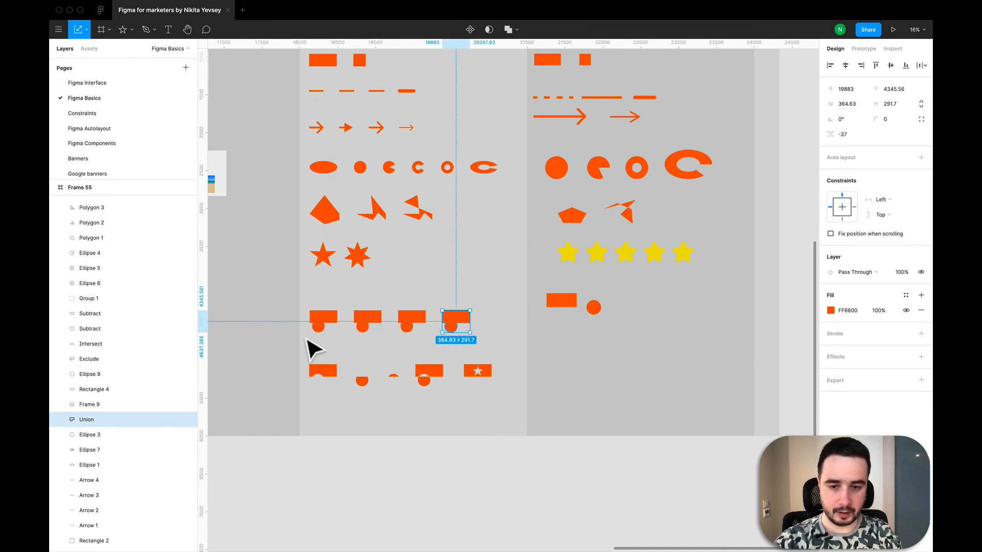
left_click(323, 318)
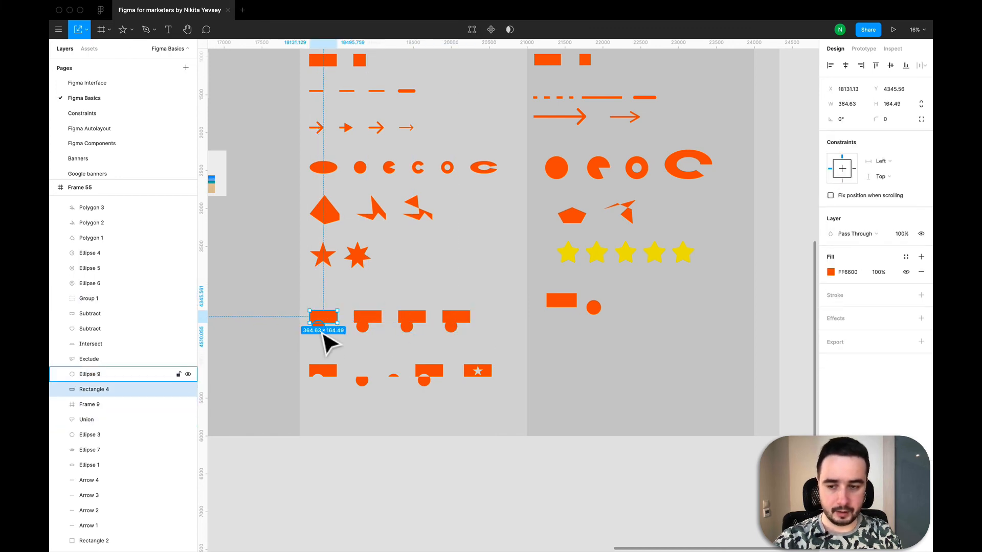
left_click(288, 338)
left_click(321, 331)
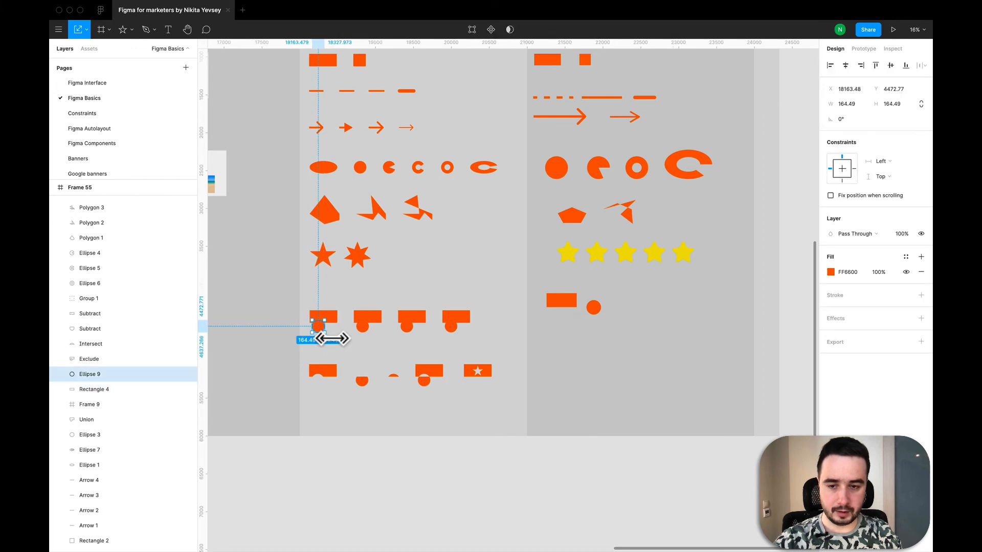
- Move the orange circle so it overlaps the lower-left edge of the new rectangle, and select both shapes
left_click(593, 309)
left_click_drag(590, 313, 535, 279)
left_click(593, 338)
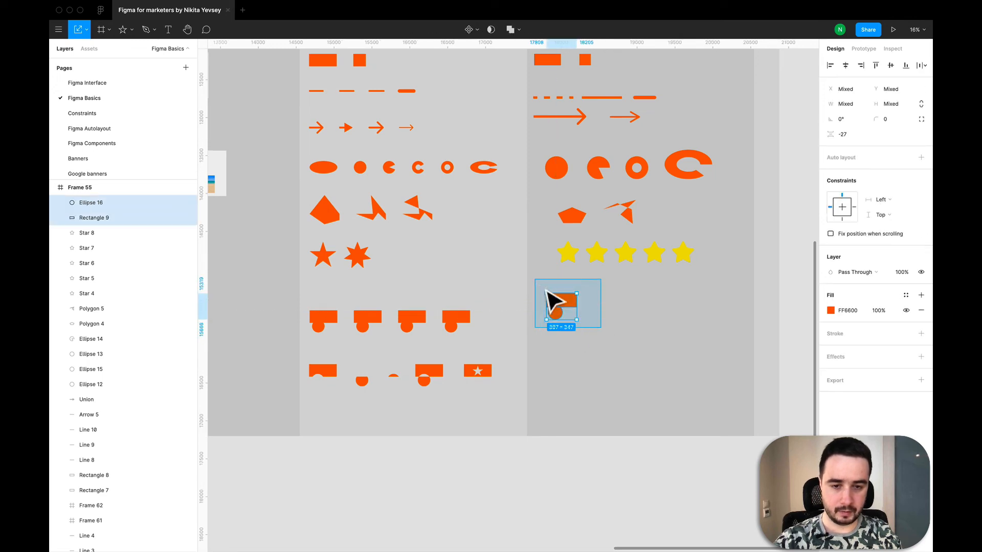
- Move the rectangle-and-circle pair down level with the sample row of combinations and paste a copy of it in place
left_click_drag(570, 306, 542, 306)
left_click(603, 348)
key("super+v")
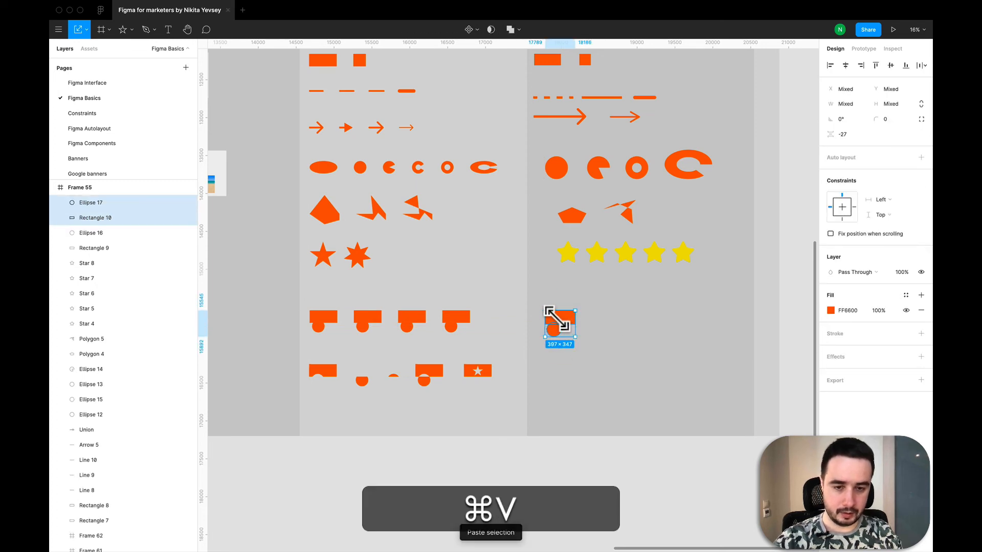
- Place a copy of the rectangle-and-circle pair beside the original, group its two shapes, and check the group's layers
key("super+z")
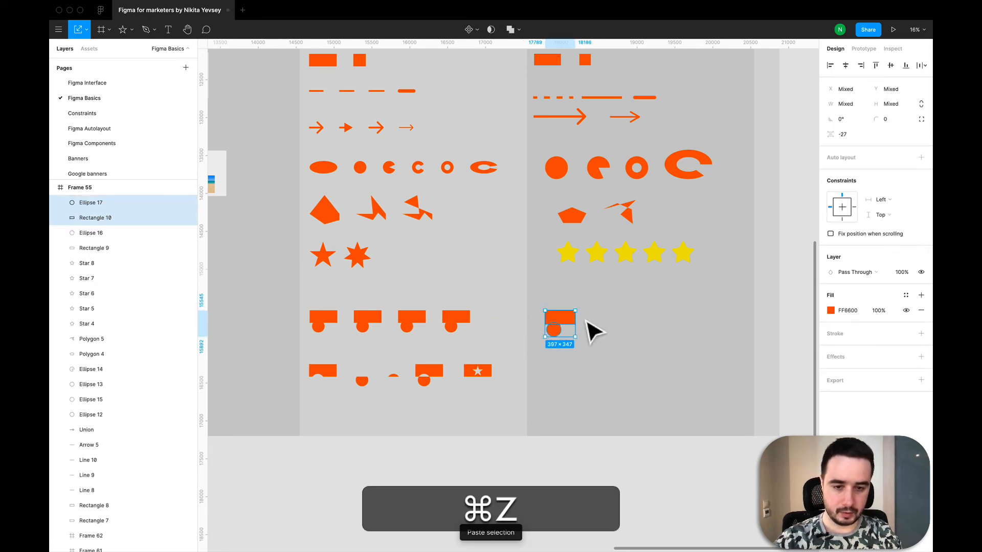
left_click_drag(566, 321, 611, 321)
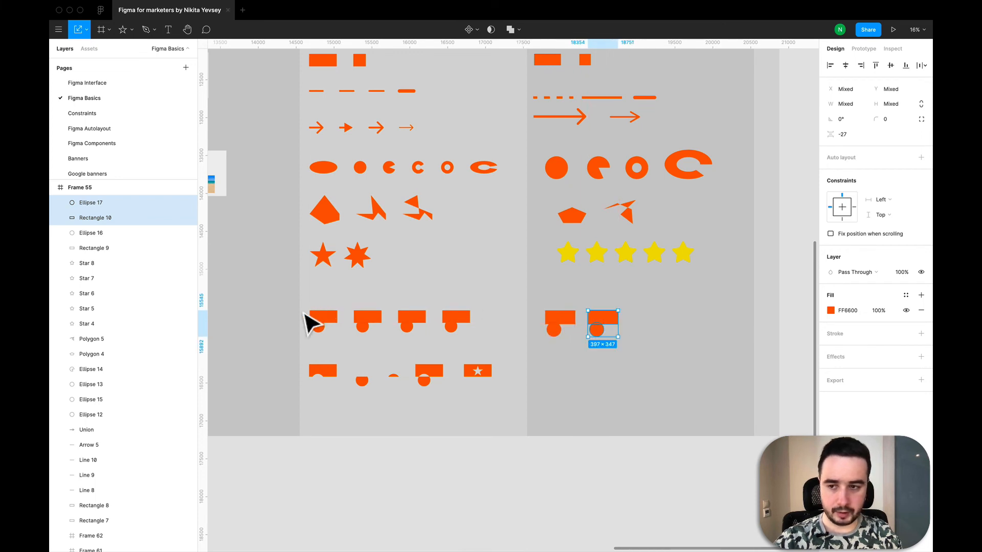
right_click(607, 330)
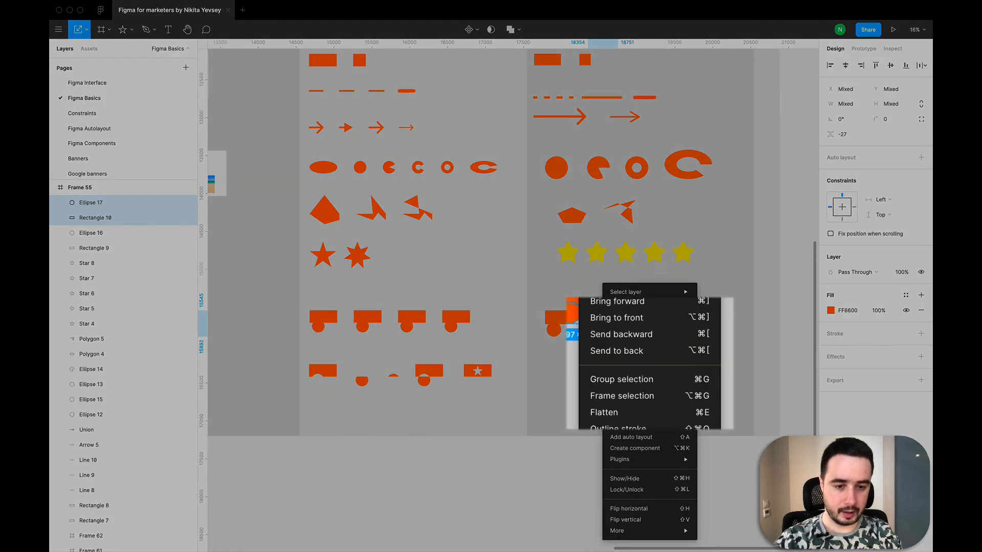
left_click(619, 379)
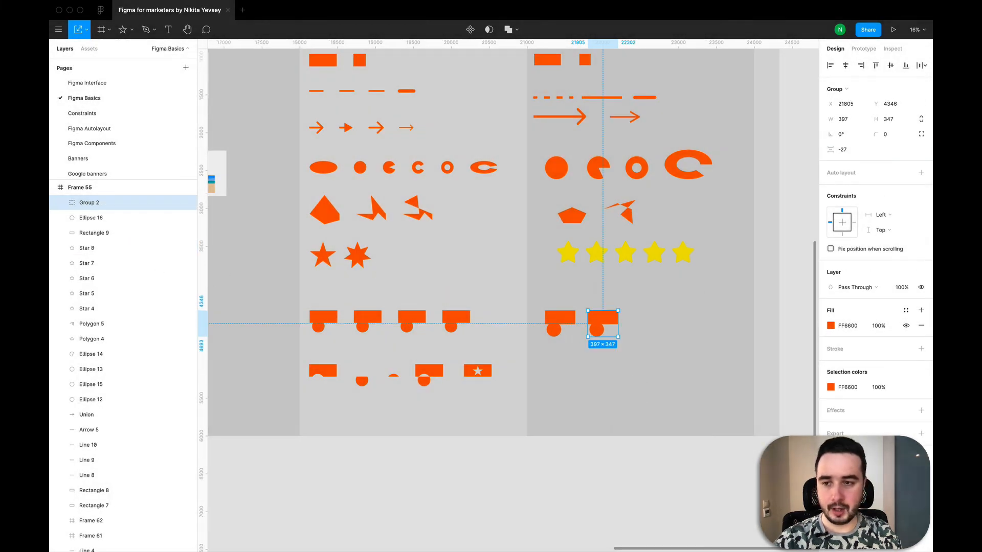
left_click(61, 203)
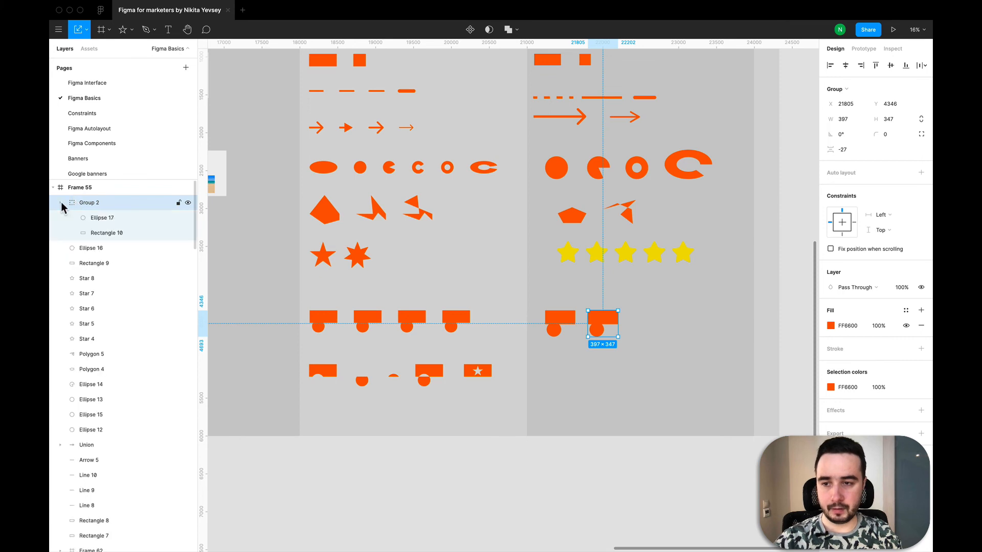
left_click(61, 203)
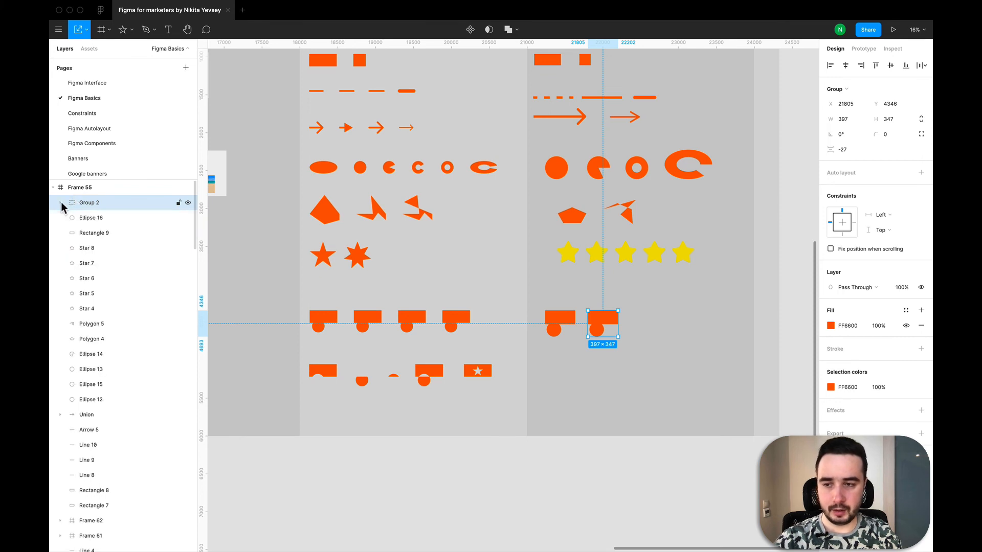
left_click(61, 203)
left_click(61, 203)
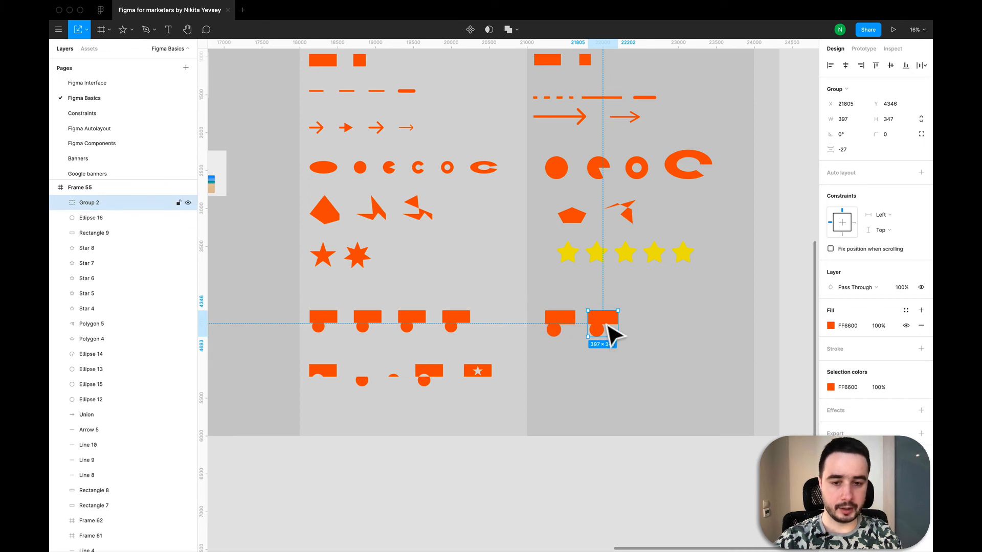
- Place a third copy of the rectangle-and-circle pair beside the group and wrap its two shapes in a frame
left_click(662, 337)
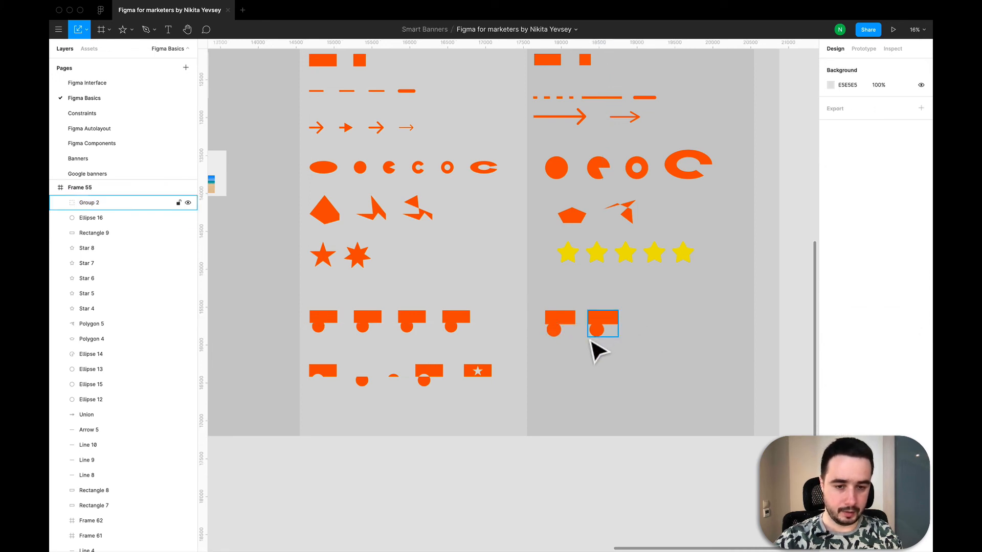
key("super+v")
left_click_drag(578, 328, 639, 314)
left_click(686, 366)
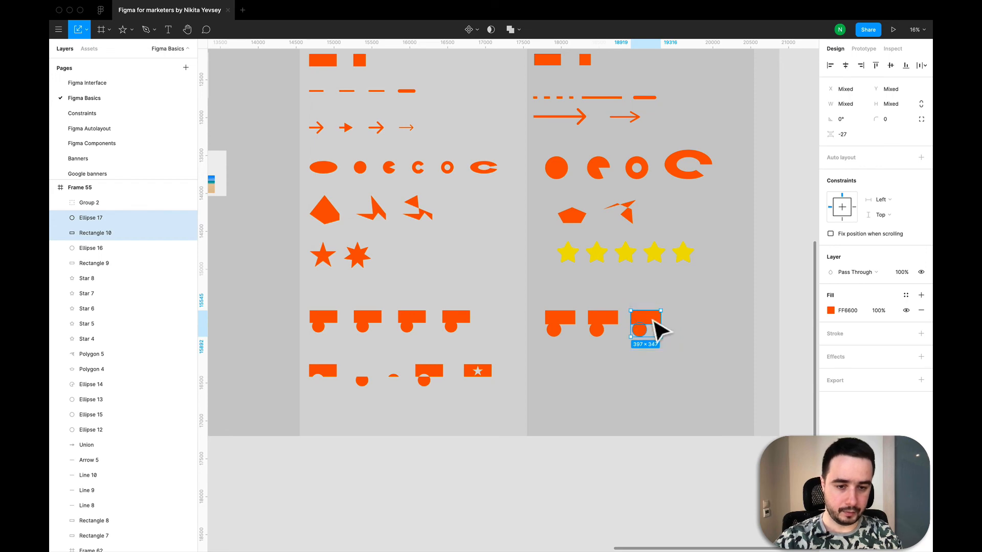
right_click(658, 322)
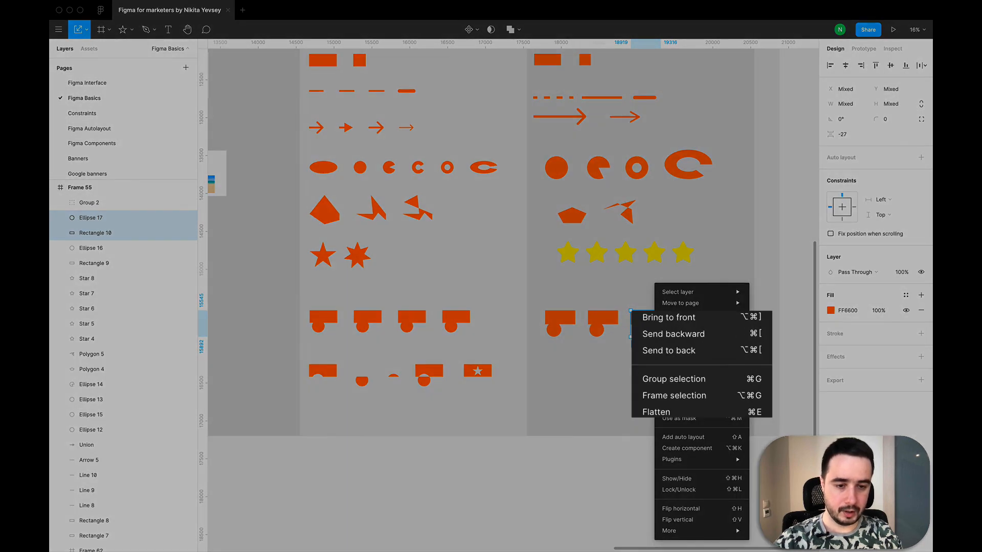
left_click(665, 394)
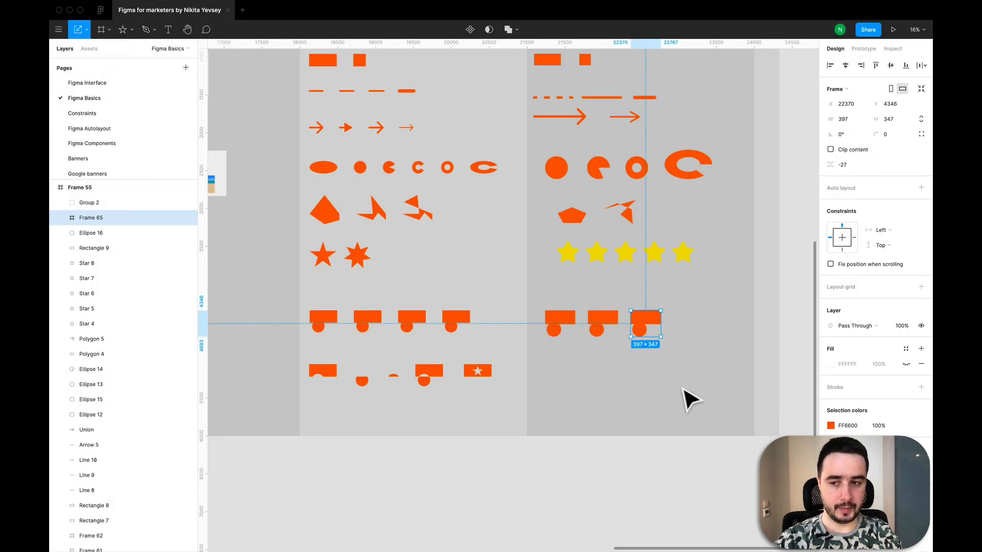
left_click(61, 218)
left_click(61, 218)
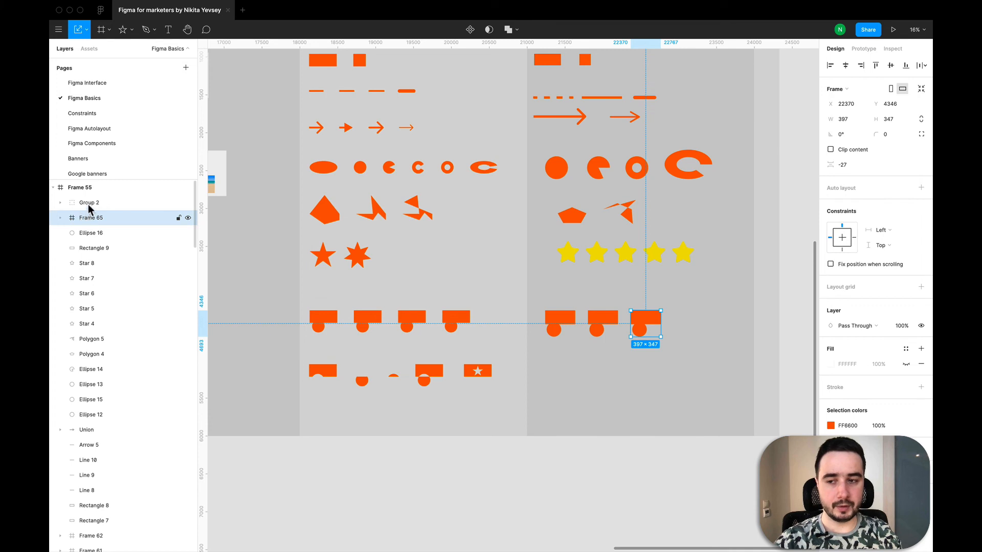
left_click(89, 204)
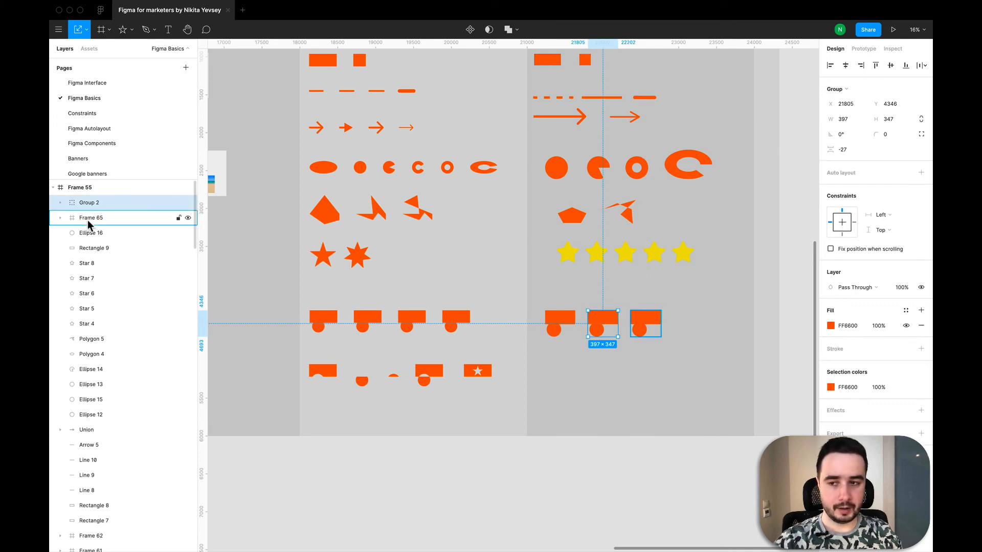
left_click(88, 220)
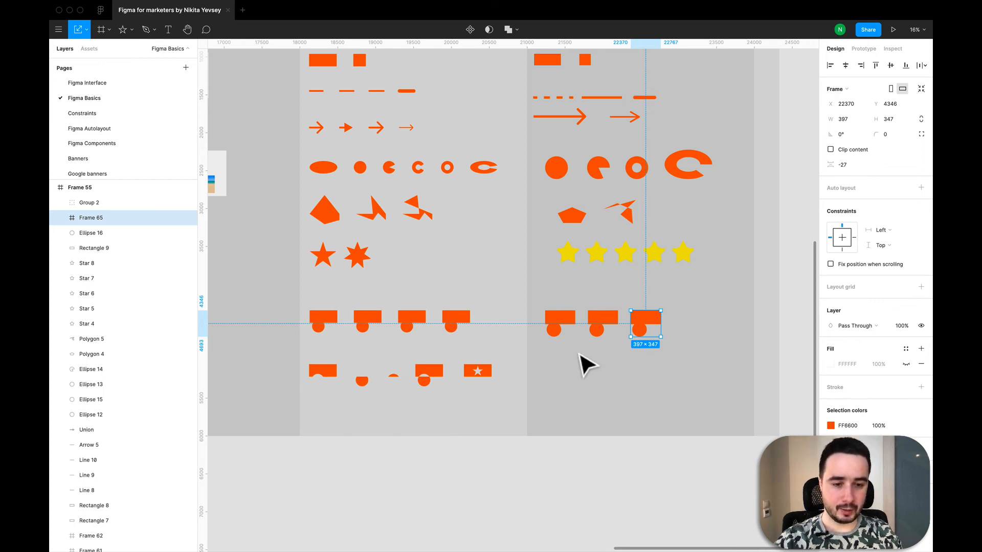
- Place a fourth copy of the rectangle-and-circle pair at the end of the row and combine its shapes with a Union
left_click(679, 361)
key("super+v")
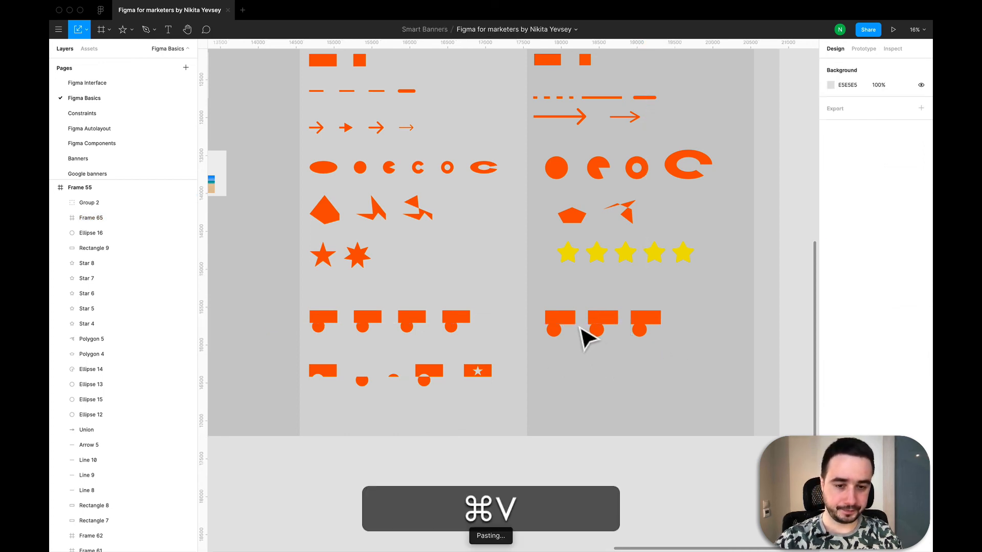
left_click_drag(566, 325, 674, 303)
left_click(721, 346)
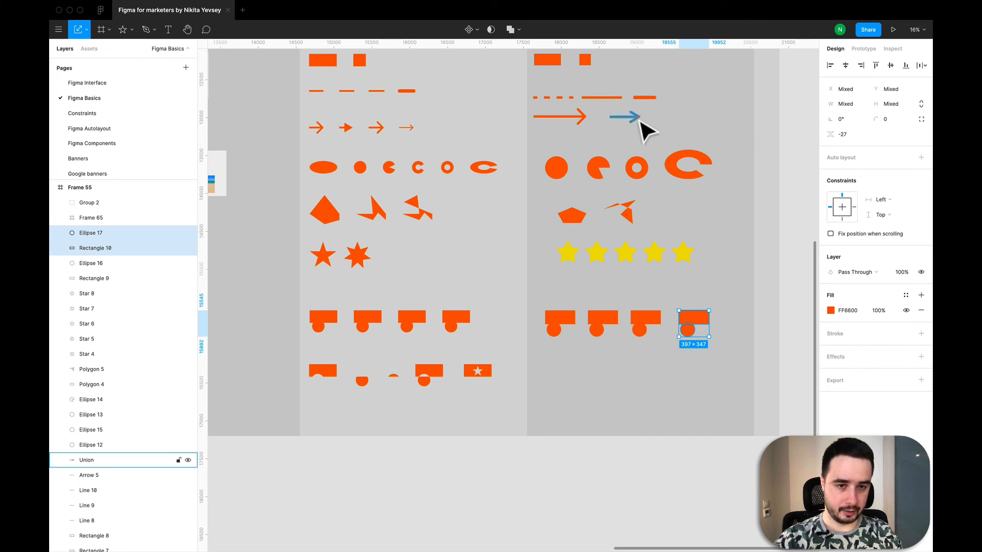
left_click(508, 31)
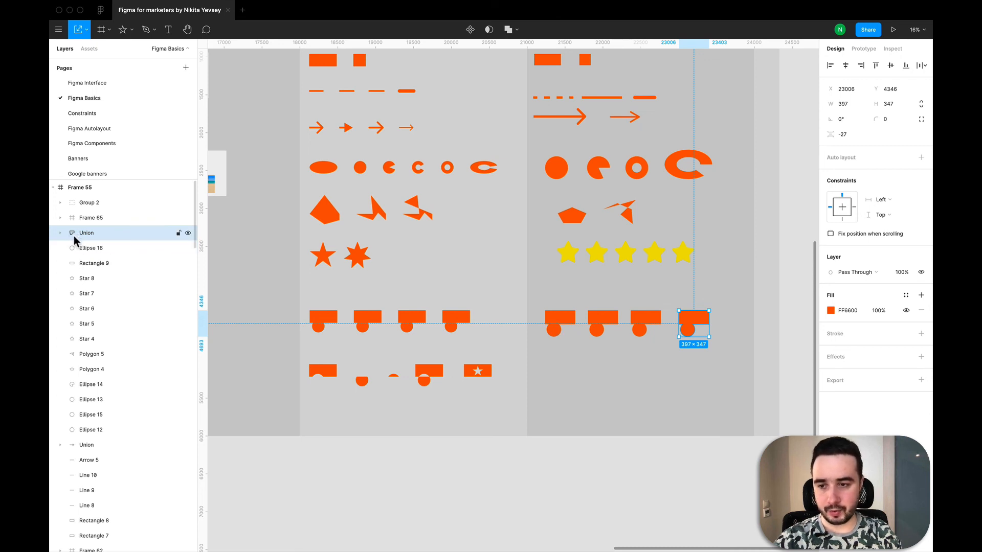
left_click(680, 365)
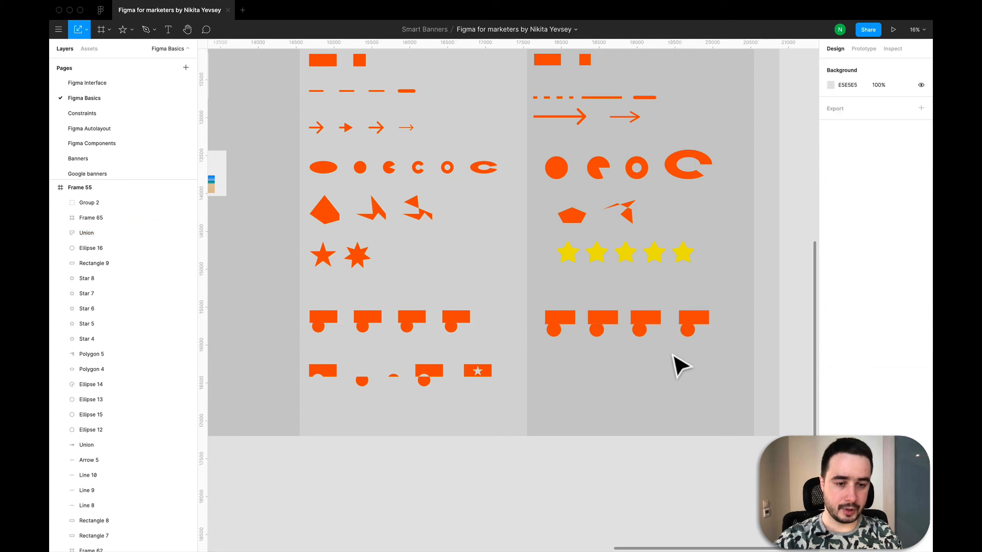
left_click(693, 332)
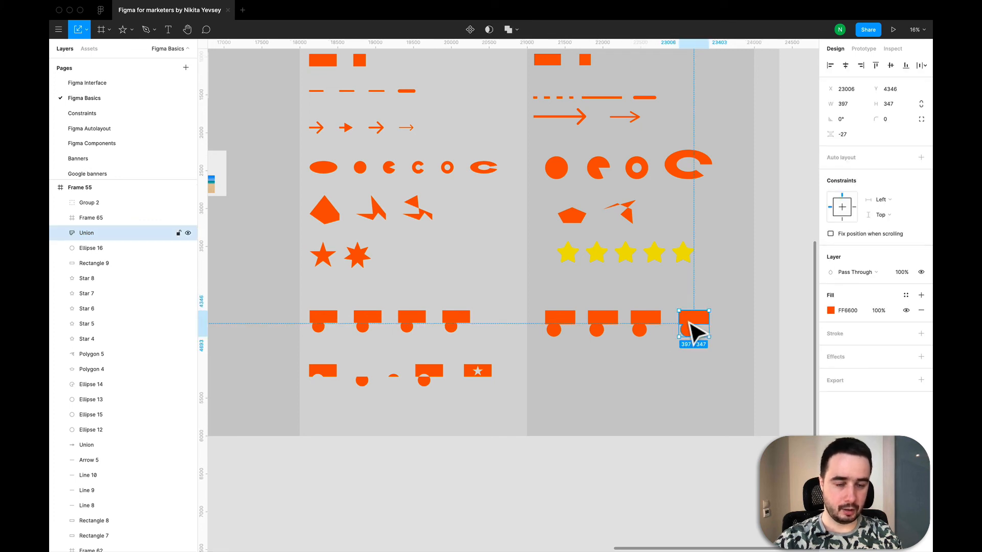
- Change the fill of the circle inside the framed pair to blue
left_click(647, 317)
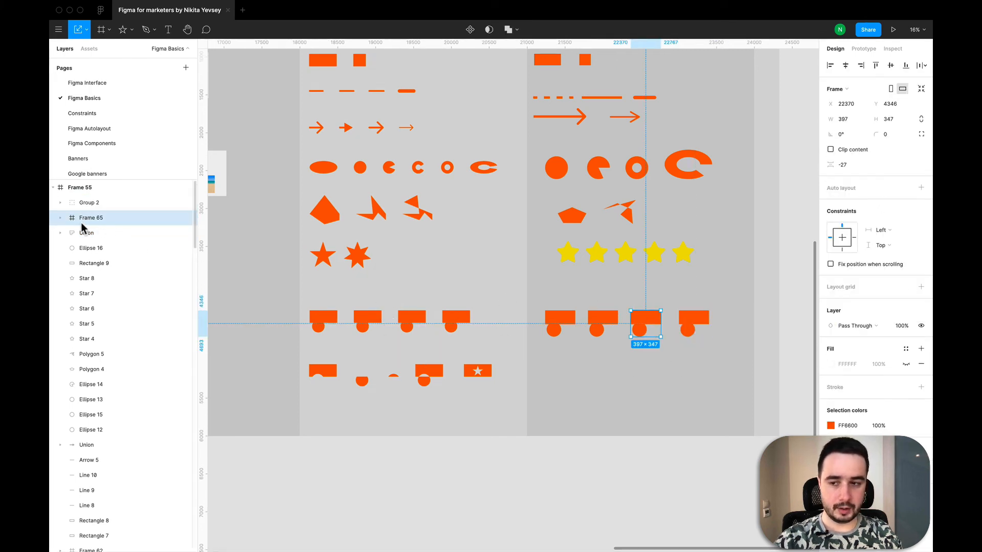
left_click(60, 218)
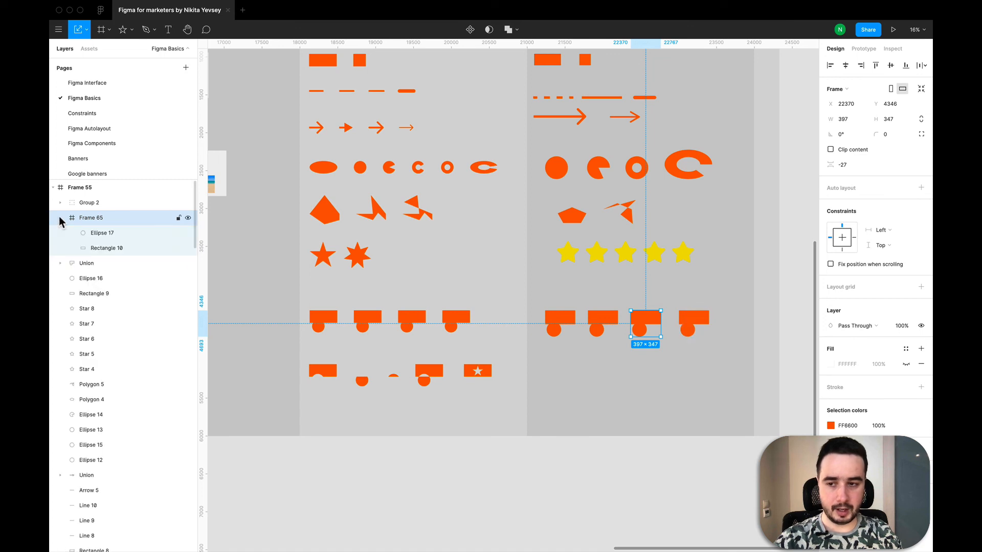
left_click(94, 233)
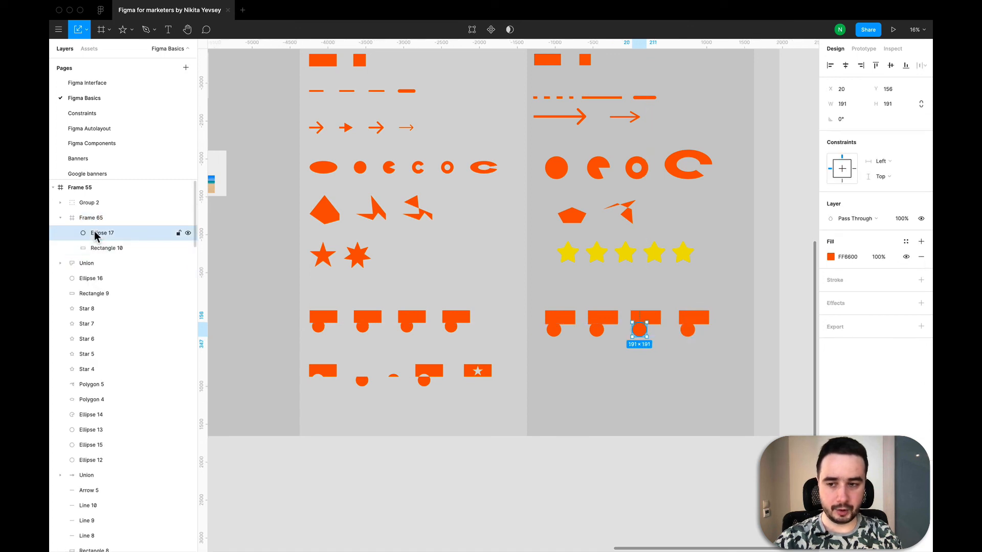
left_click(830, 257)
left_click(786, 395)
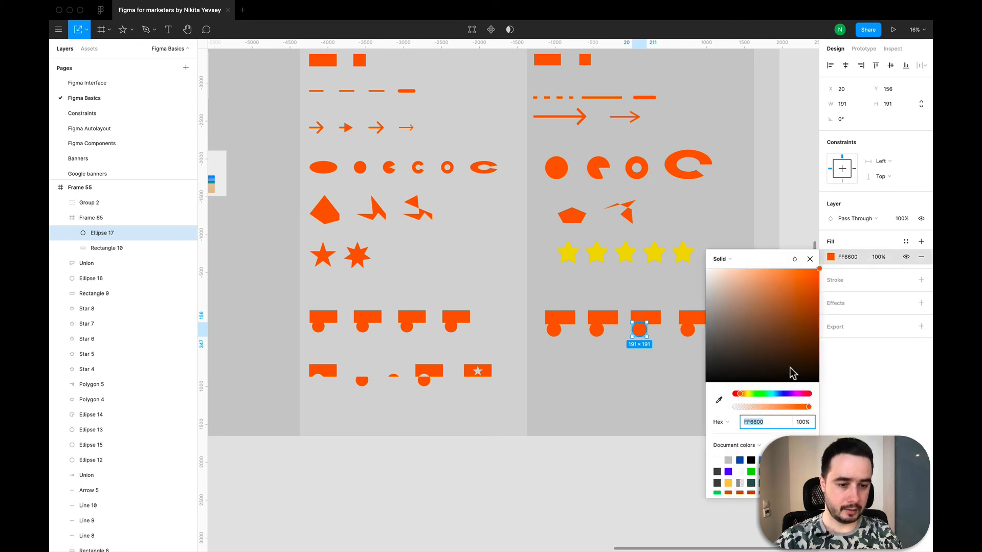
left_click(670, 375)
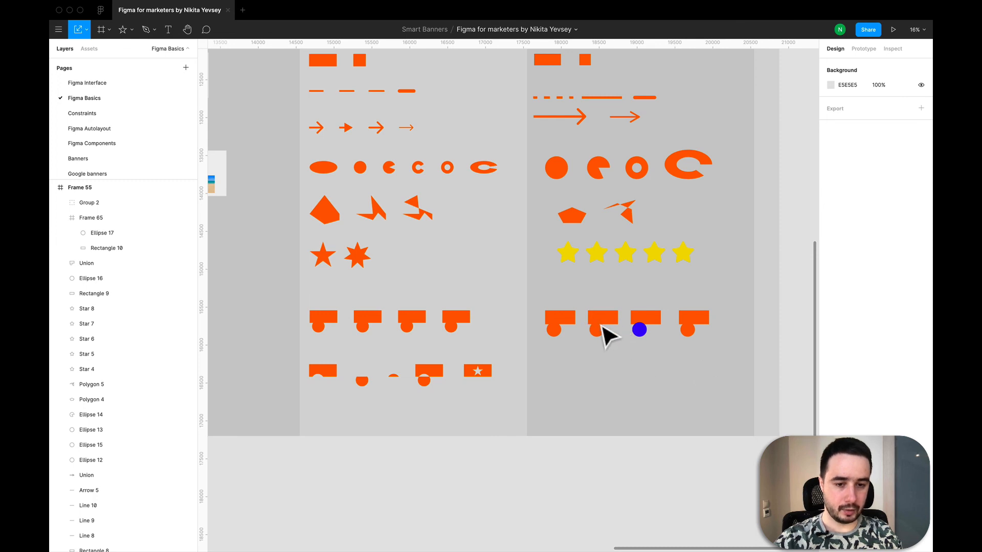
- Try to recolor only the circle inside the union shape by setting its own fill to blue
left_click(694, 328)
left_click(60, 263)
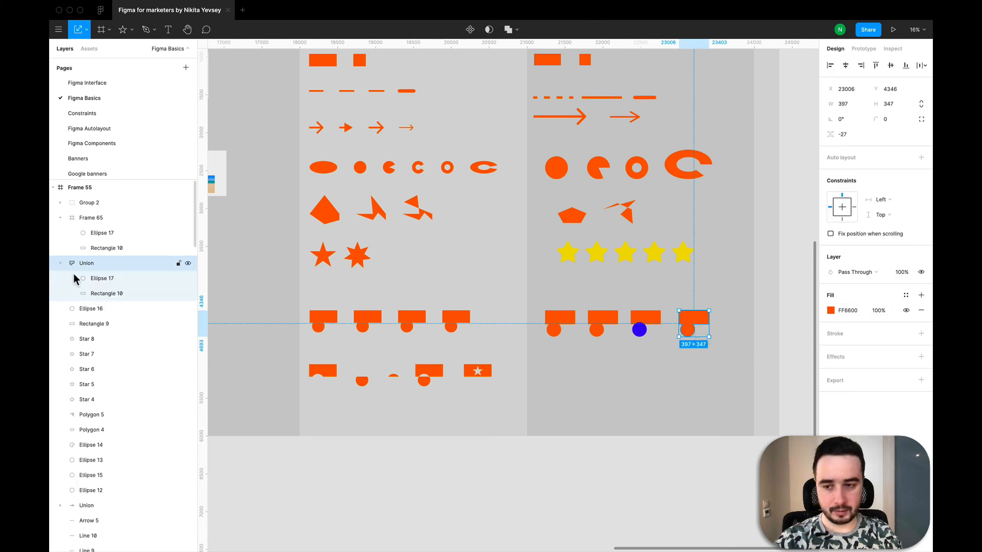
left_click(95, 280)
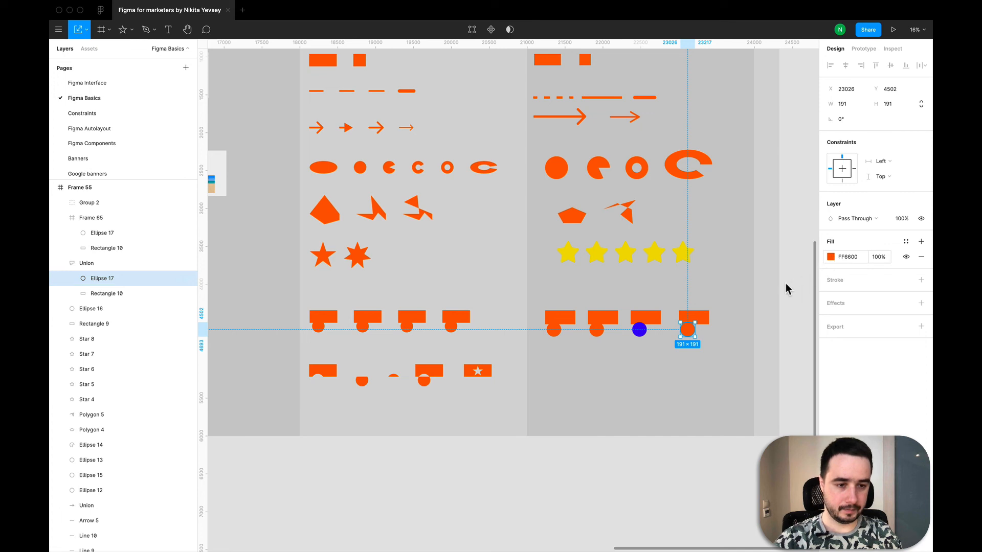
left_click(831, 257)
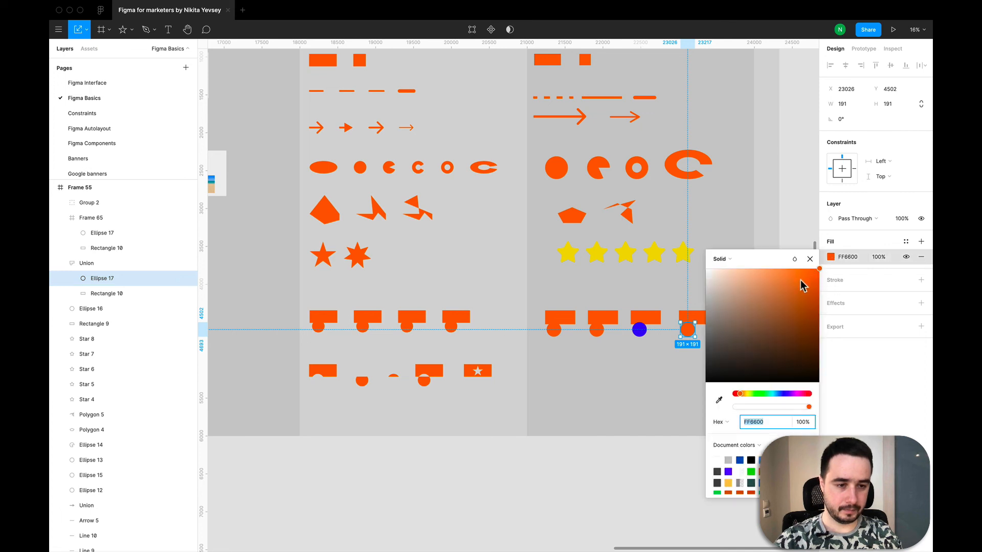
left_click(784, 394)
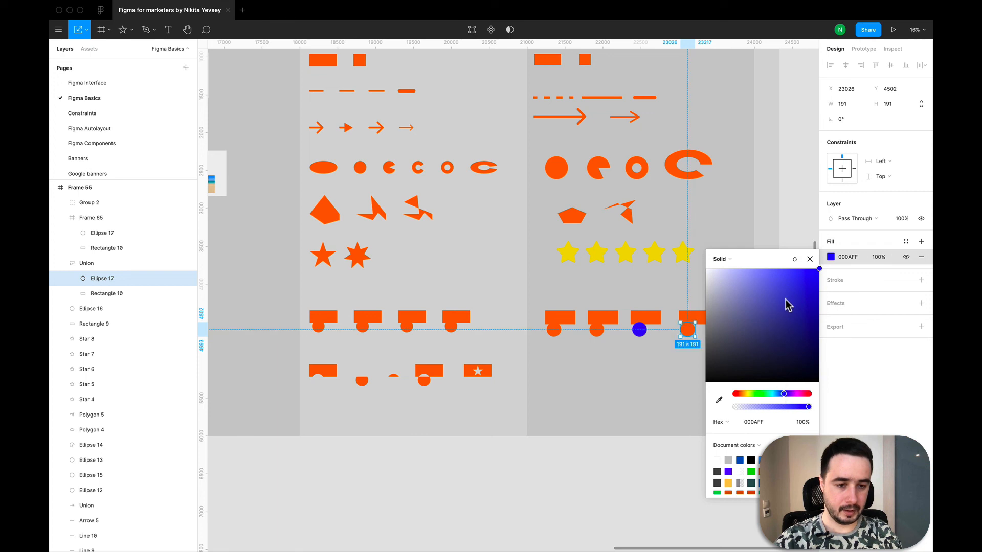
left_click_drag(803, 296, 827, 273)
- Set the fill of the whole union shape to dark brown 853D0D
left_click(86, 265)
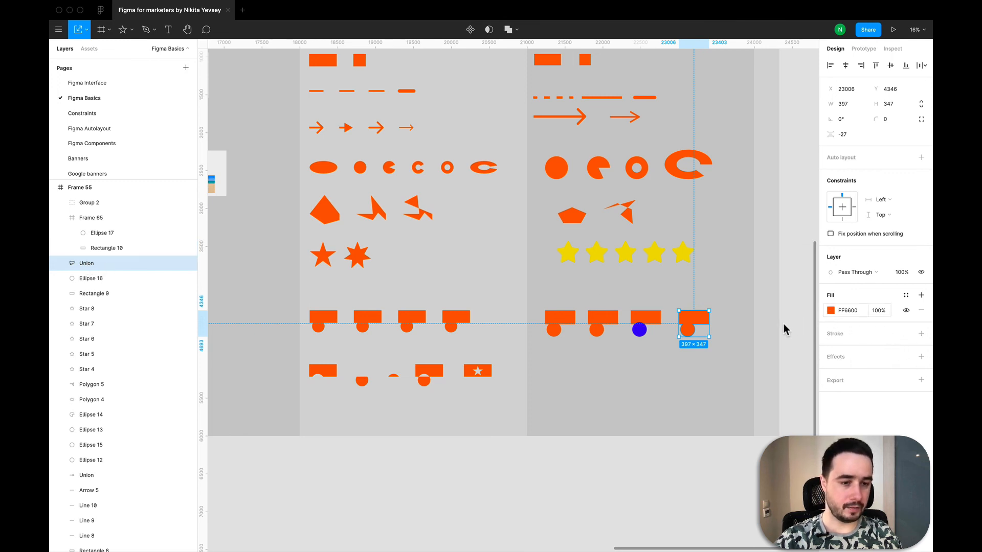
left_click(830, 311)
left_click_drag(774, 368, 808, 370)
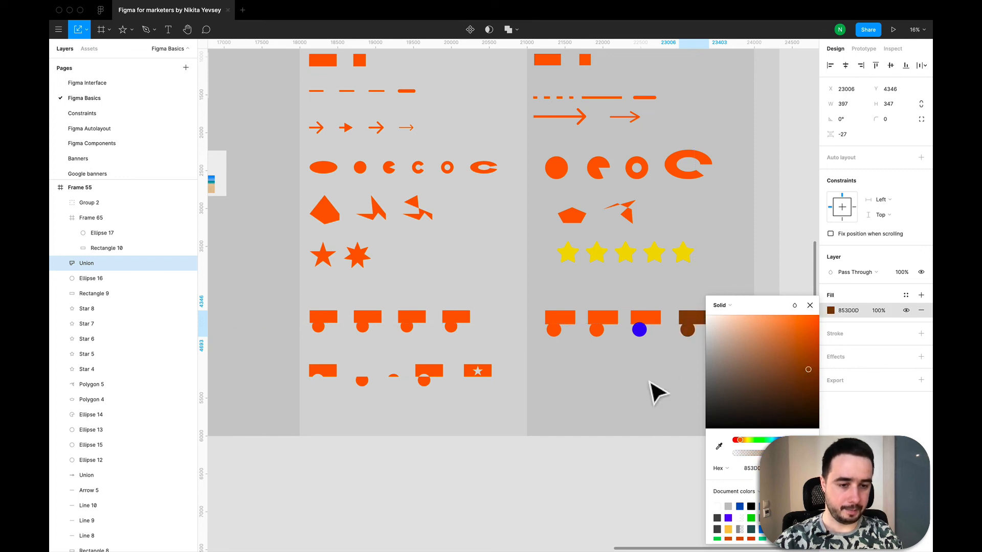
key("Escape")
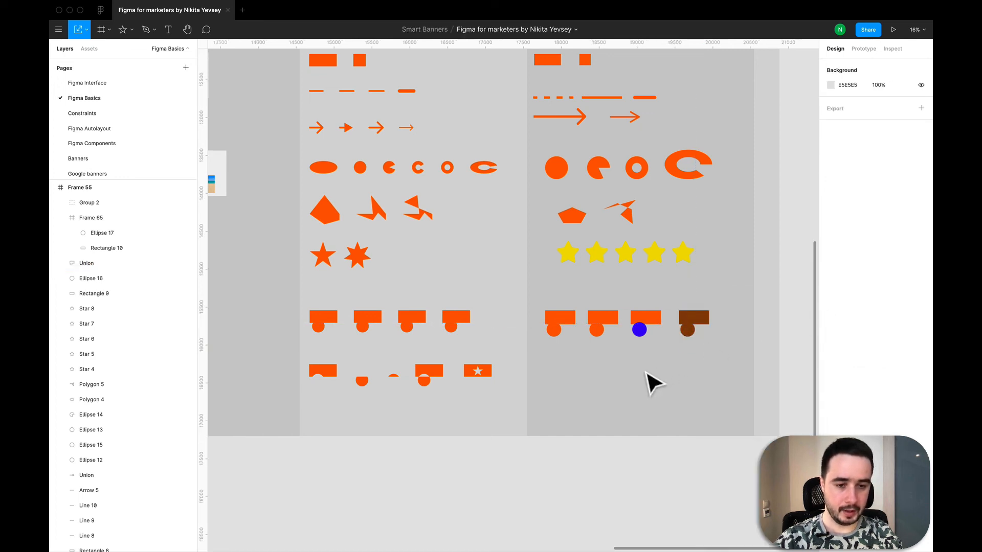
- Place a copy of the first rectangle-and-circle pair directly below it, level with the sample row of boolean shapes
scroll(654, 384, "down", 1)
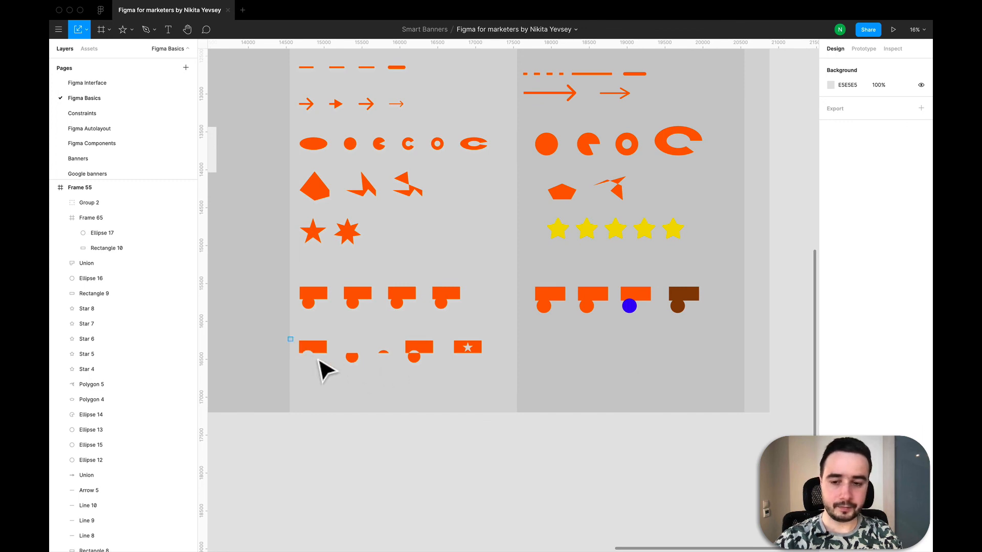
left_click(320, 350)
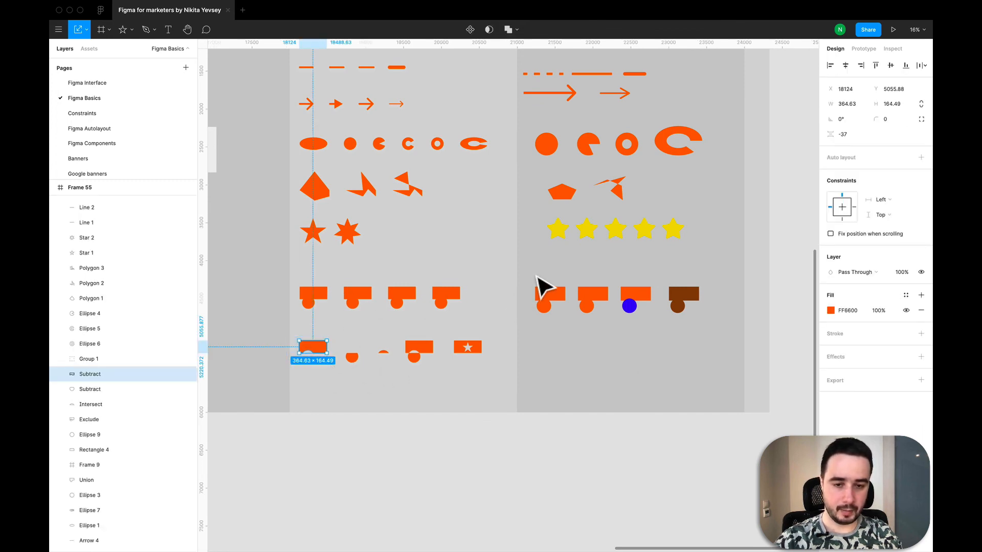
left_click_drag(532, 271, 559, 351)
key("super+v")
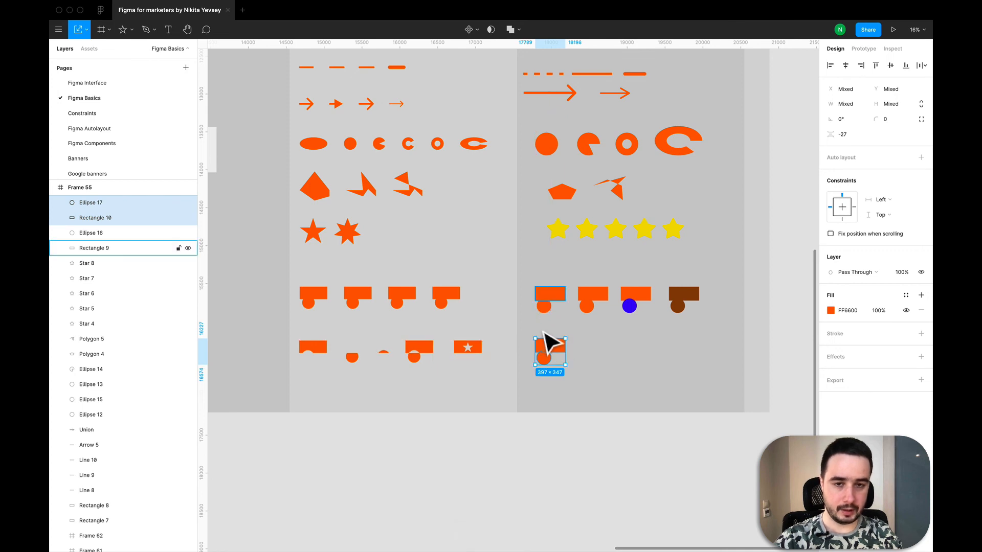
left_click(603, 362)
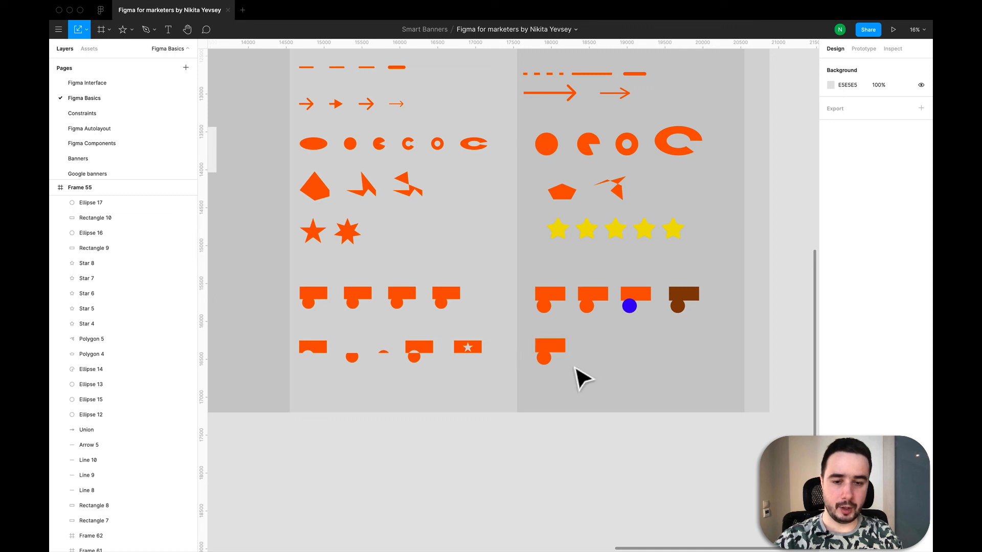
- Subtract the circle from the rectangle in the pair copied below the first rectangle-and-circle pair
left_click(548, 348)
left_click(543, 358, "shift")
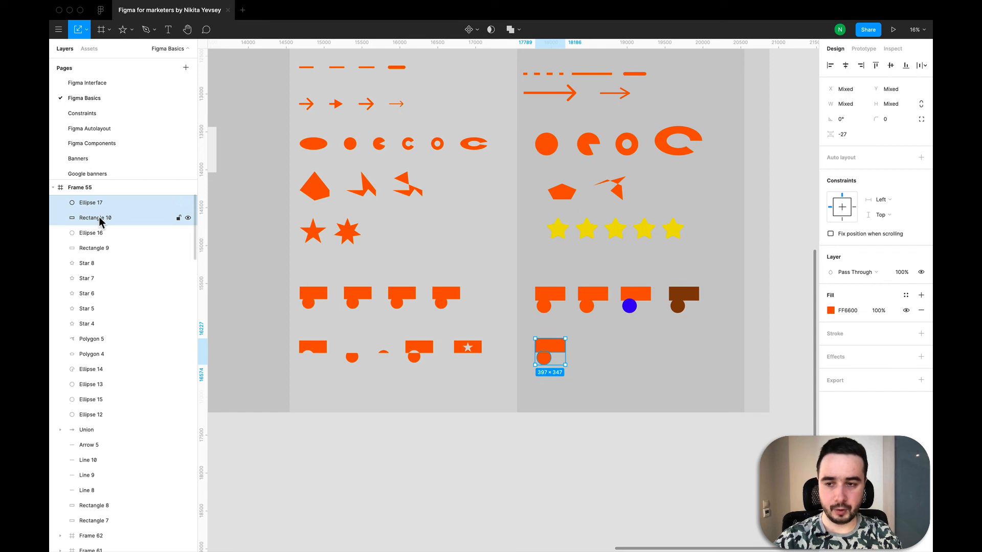
left_click(519, 30)
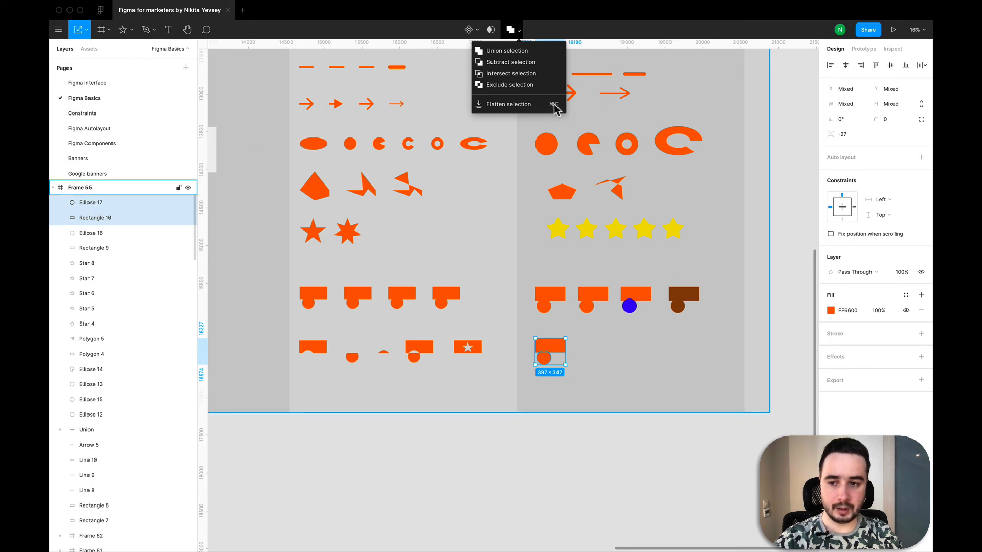
left_click(534, 63)
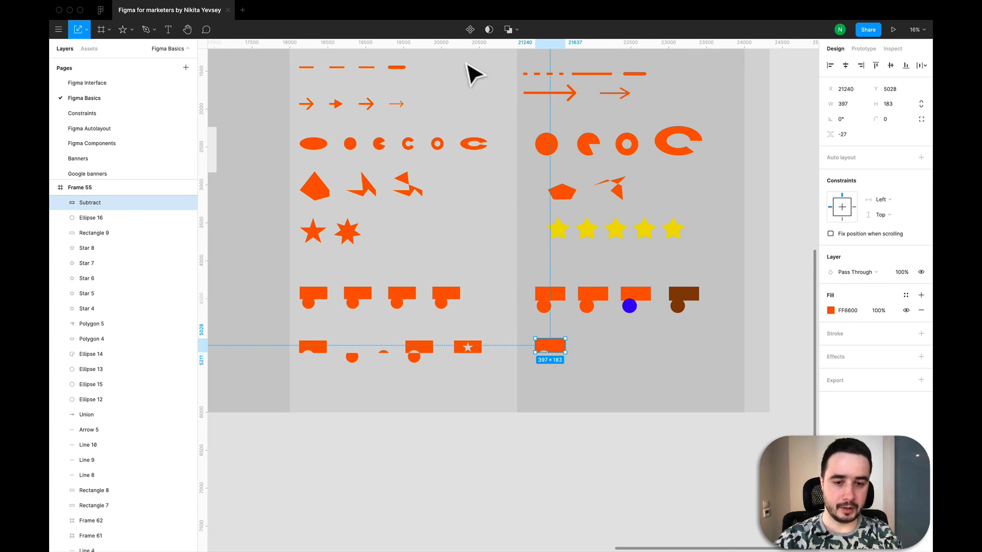
left_click(518, 30)
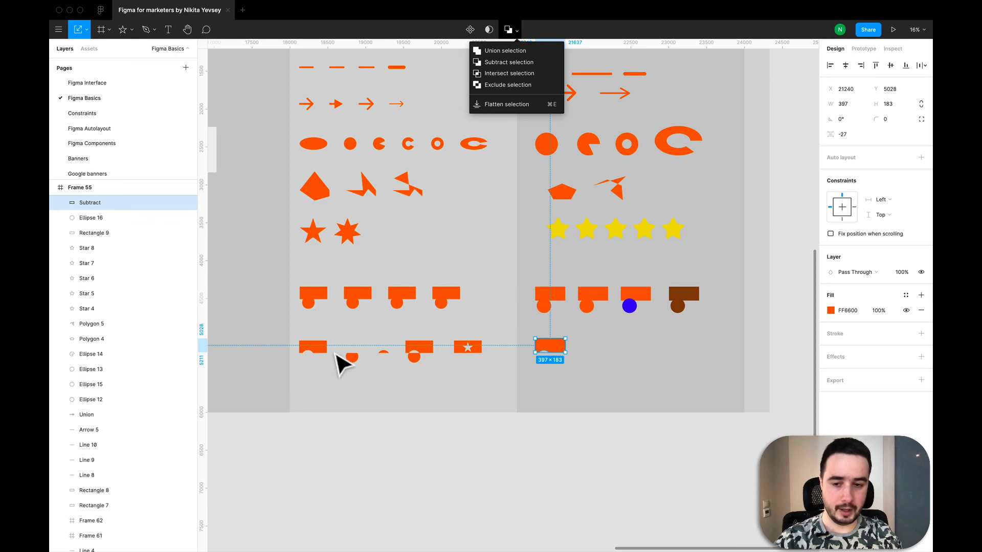
left_click(599, 360)
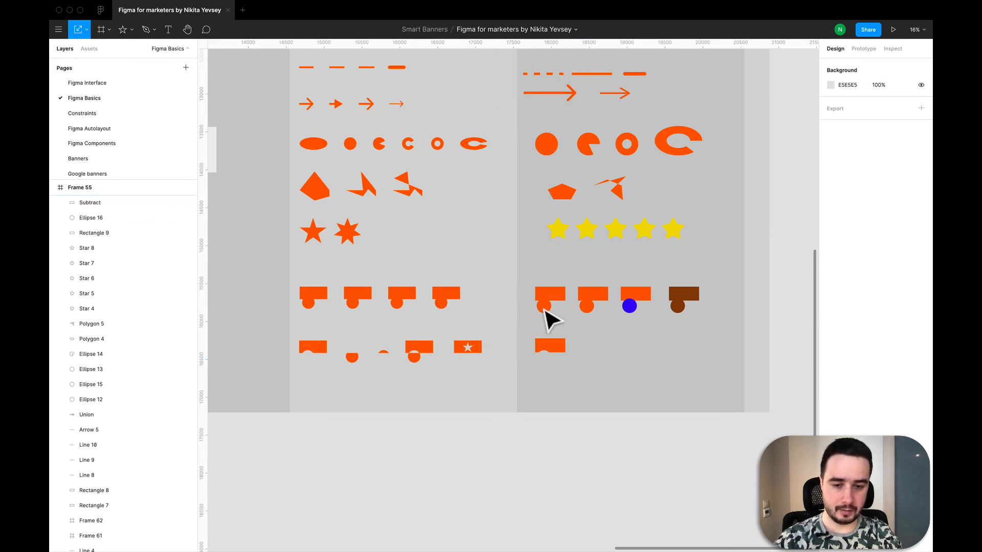
- Place another copy of the plain rectangle-and-circle pair beside the rectangle with the circular cut-out
left_click_drag(528, 283, 611, 356)
key("super+c")
key("super+v")
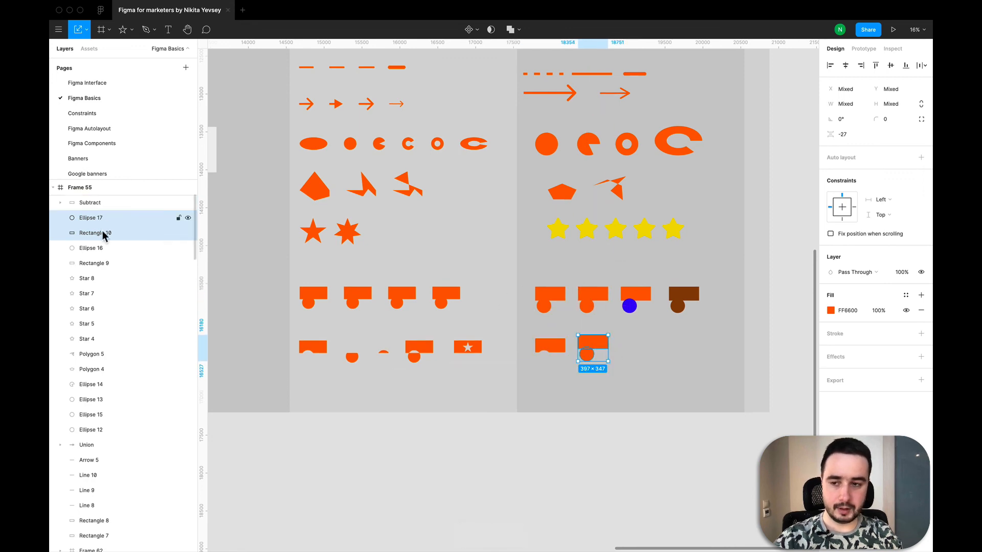
- Move the new copy's rectangle above its circle in the layer order and subtract the rectangle from the circle
left_click(102, 231)
left_click_drag(94, 232, 94, 214)
left_click(99, 228, "super")
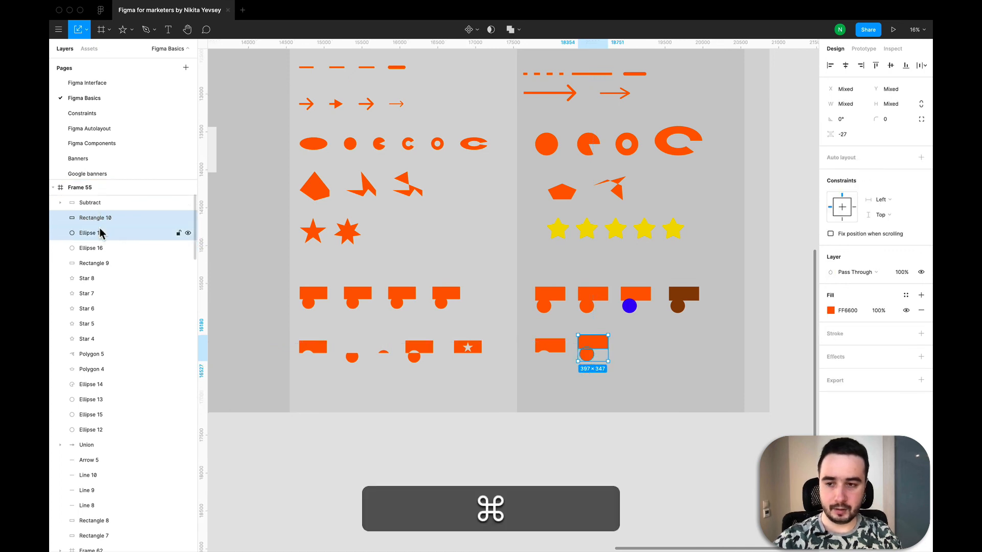
left_click(518, 30)
left_click(524, 64)
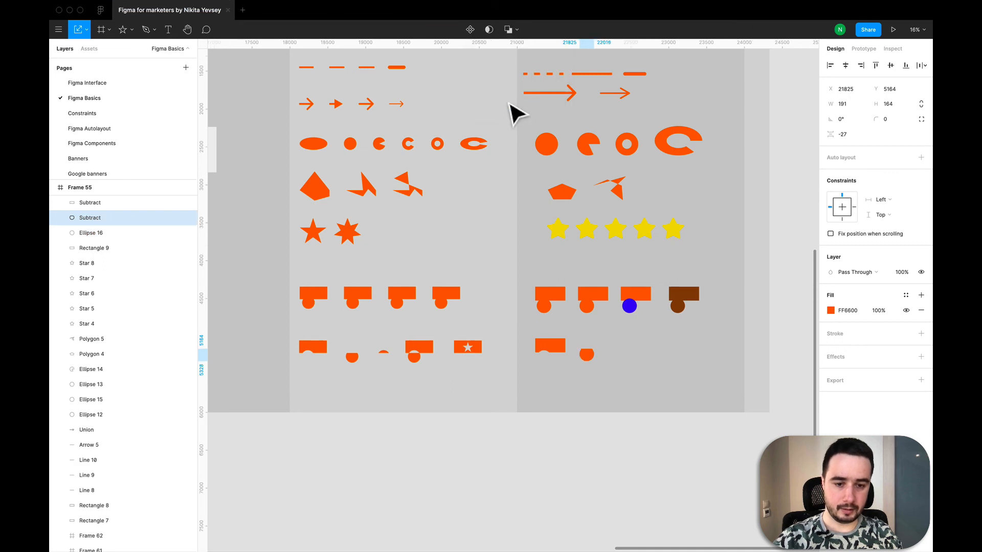
left_click(565, 381)
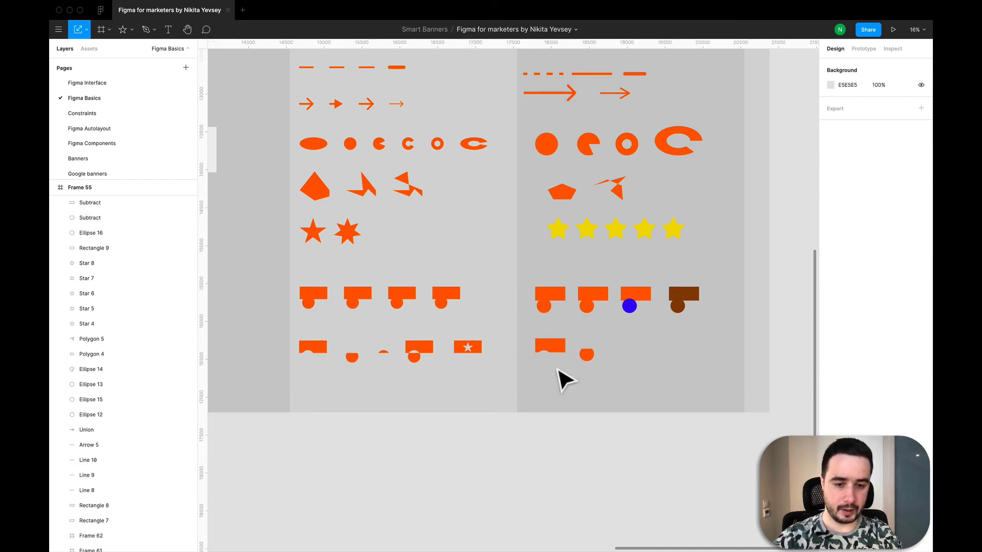
- Place a third copy of the rectangle-and-circle pair in the lower row and intersect its two shapes
left_click_drag(526, 274, 611, 327)
key("super+c")
key("super+v")
left_click(670, 381)
left_click(518, 30)
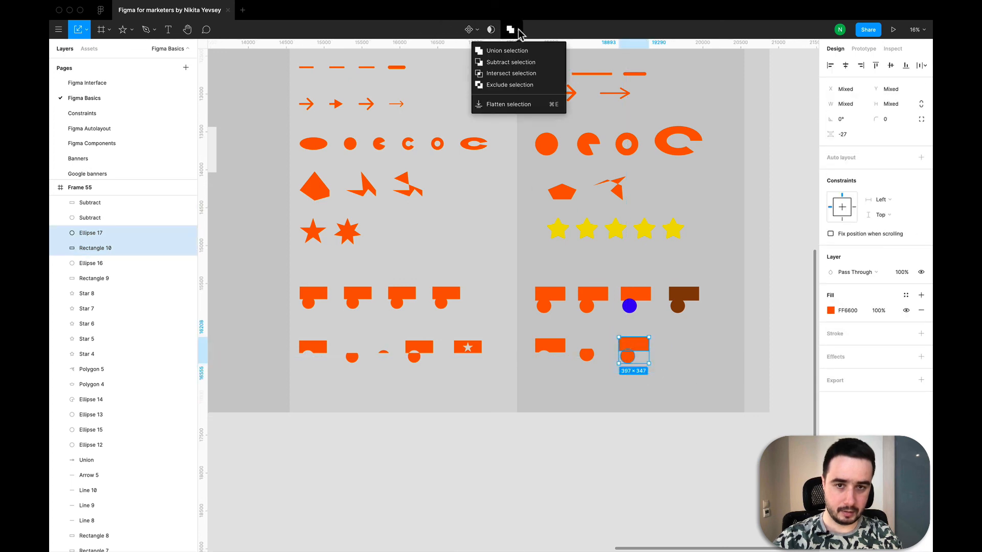
left_click(523, 79)
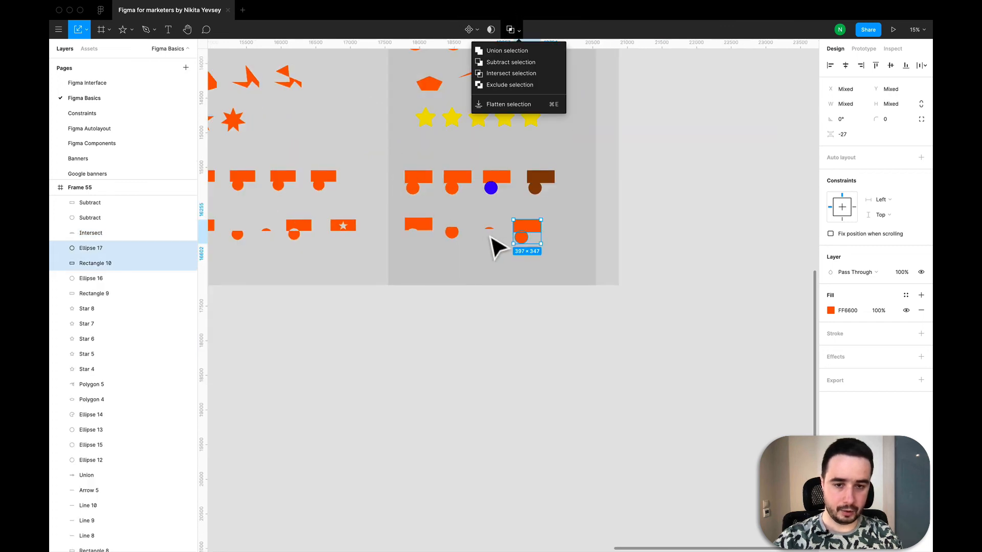
- Apply the Exclude operation to the rectangle and circle of the pair next to the intersected shape
scroll(532, 241, "up", 5, "ctrl")
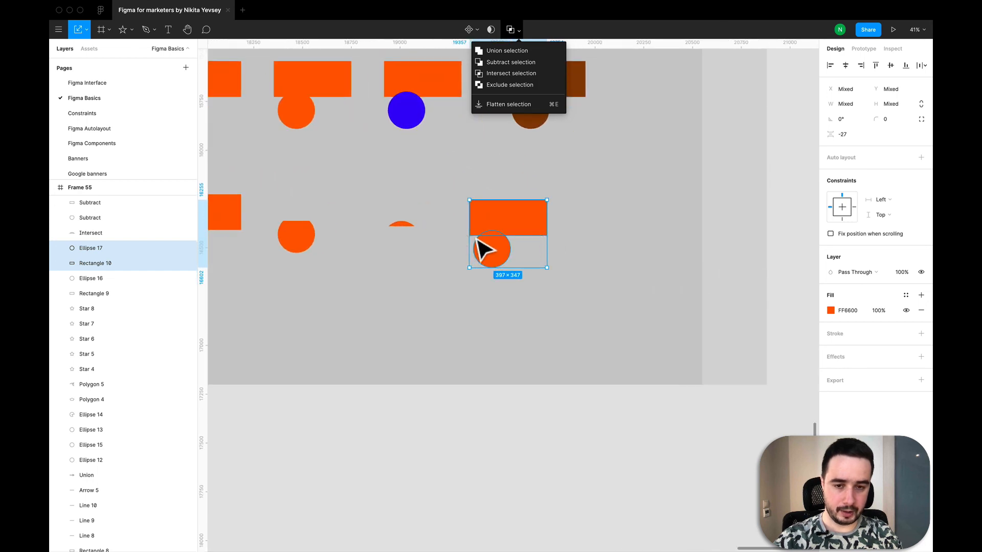
left_click(610, 314)
left_click_drag(595, 296, 461, 190)
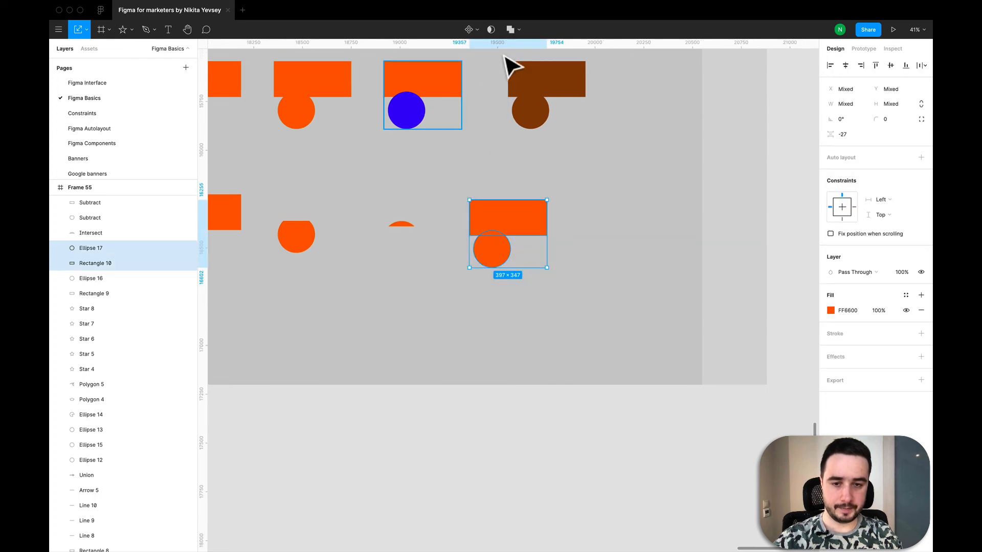
left_click(518, 32)
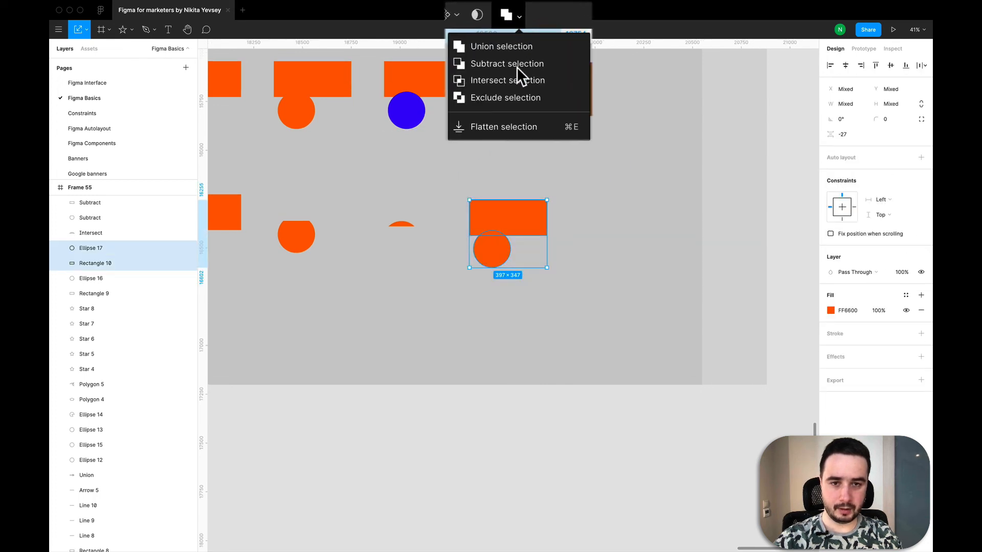
left_click(507, 96)
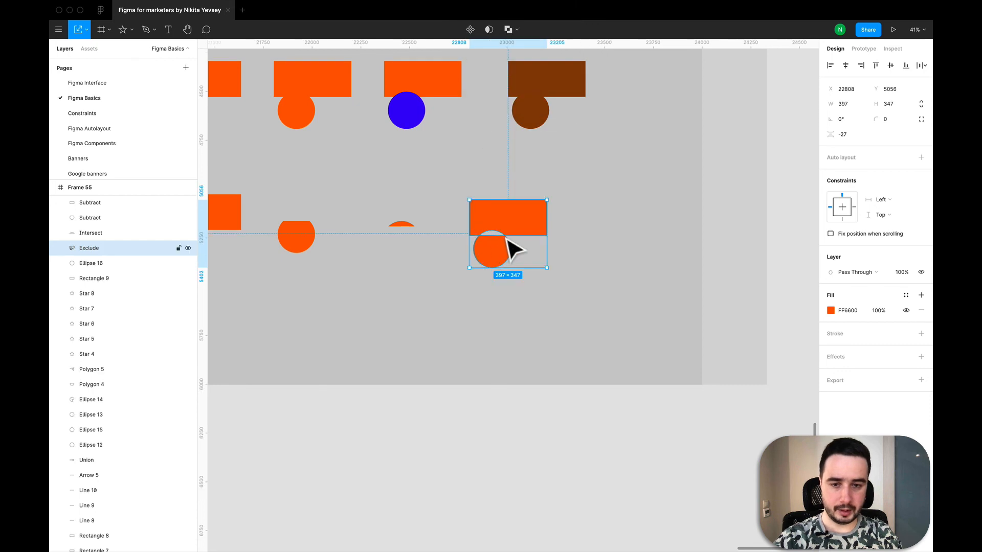
left_click(307, 334)
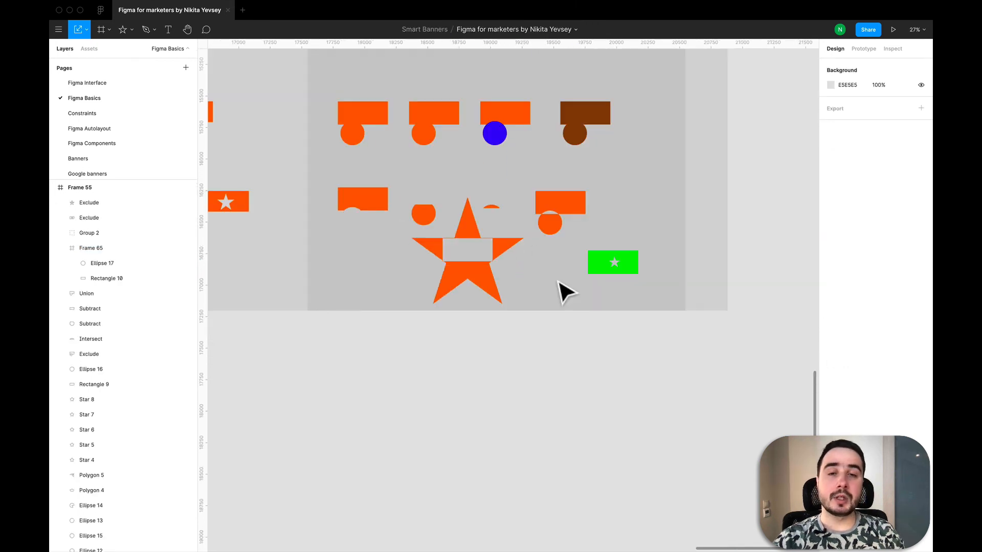